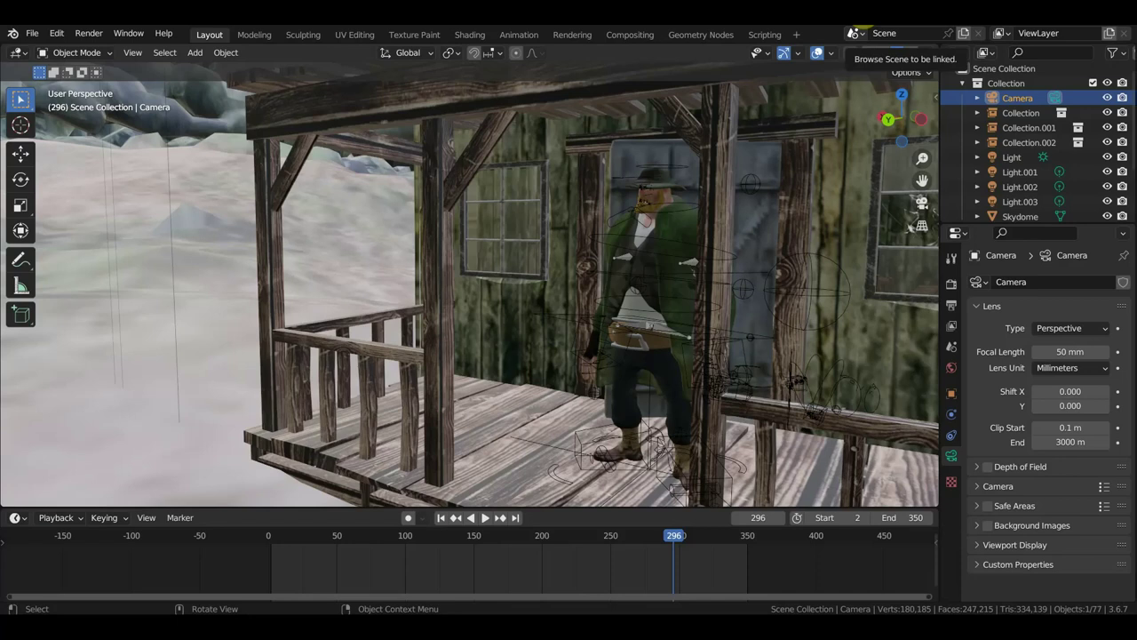
Select the green-coated cowboy's rig on the porch and play its animation, scrubbing back to an early frame
{"action": "mouse_move", "coordinate": [727, 229]}
{"action": "middle_mouse_down"}
{"action": "mouse_move", "coordinate": [724, 249]}
{"action": "mouse_move", "coordinate": [696, 269]}
{"action": "middle_mouse_up"}
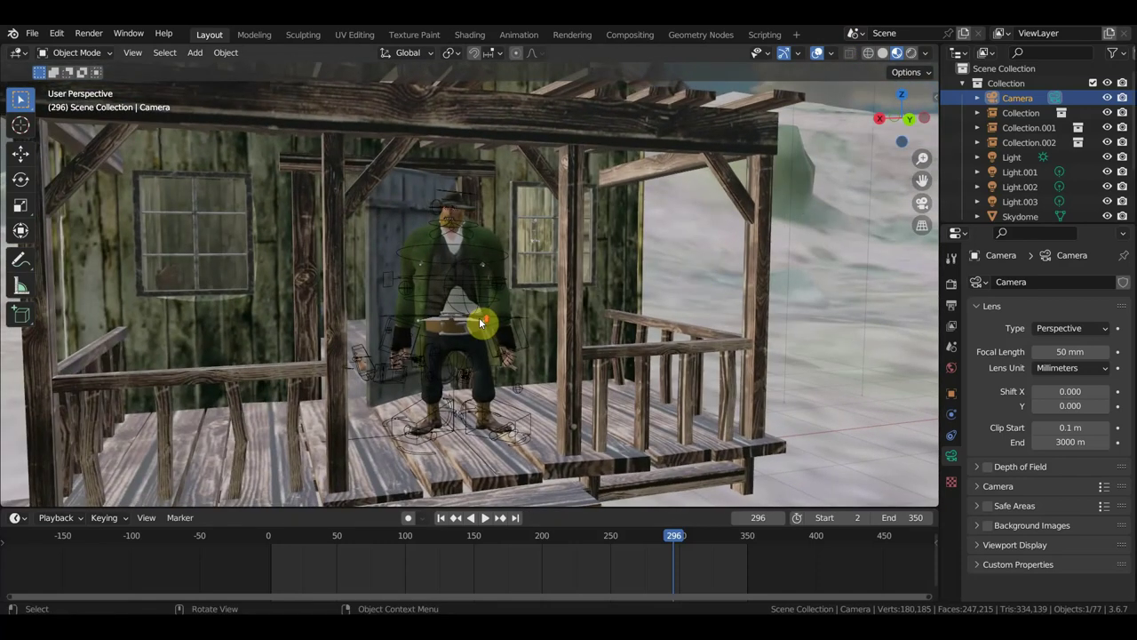
{"action": "scroll", "coordinate": [479, 317], "scroll_direction": "up", "scroll_amount": 3}
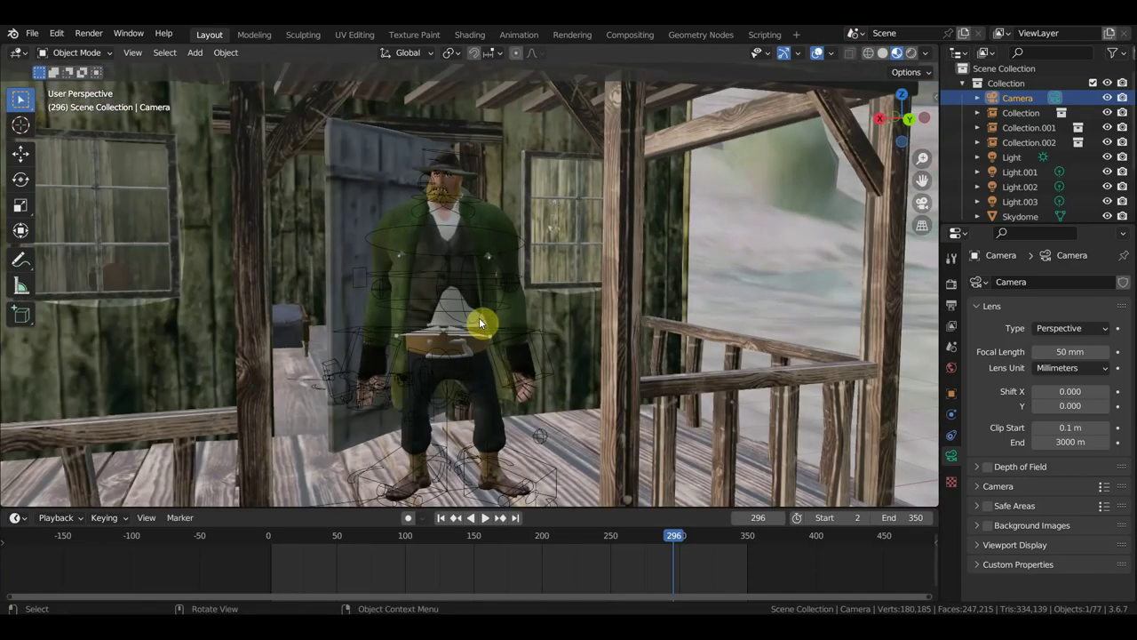
{"action": "left_click", "coordinate": [478, 231]}
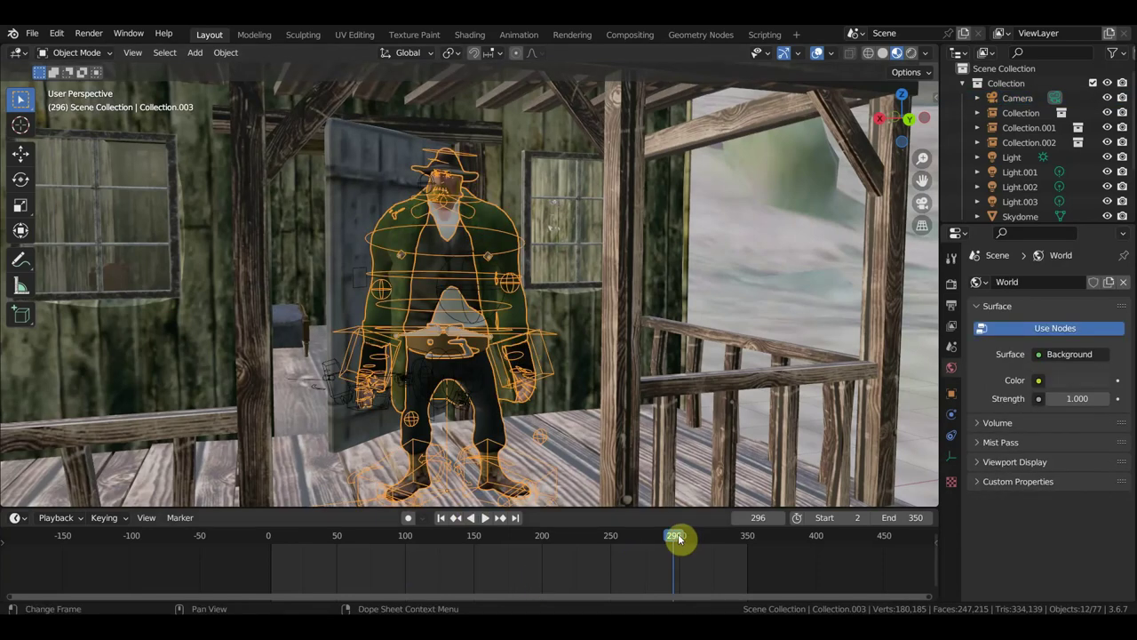
{"action": "left_click", "coordinate": [631, 538]}
{"action": "key", "text": "space"}
{"action": "mouse_move", "coordinate": [551, 534]}
{"action": "left_mouse_down"}
{"action": "mouse_move", "coordinate": [315, 501]}
{"action": "mouse_move", "coordinate": [673, 560]}
{"action": "left_mouse_up"}
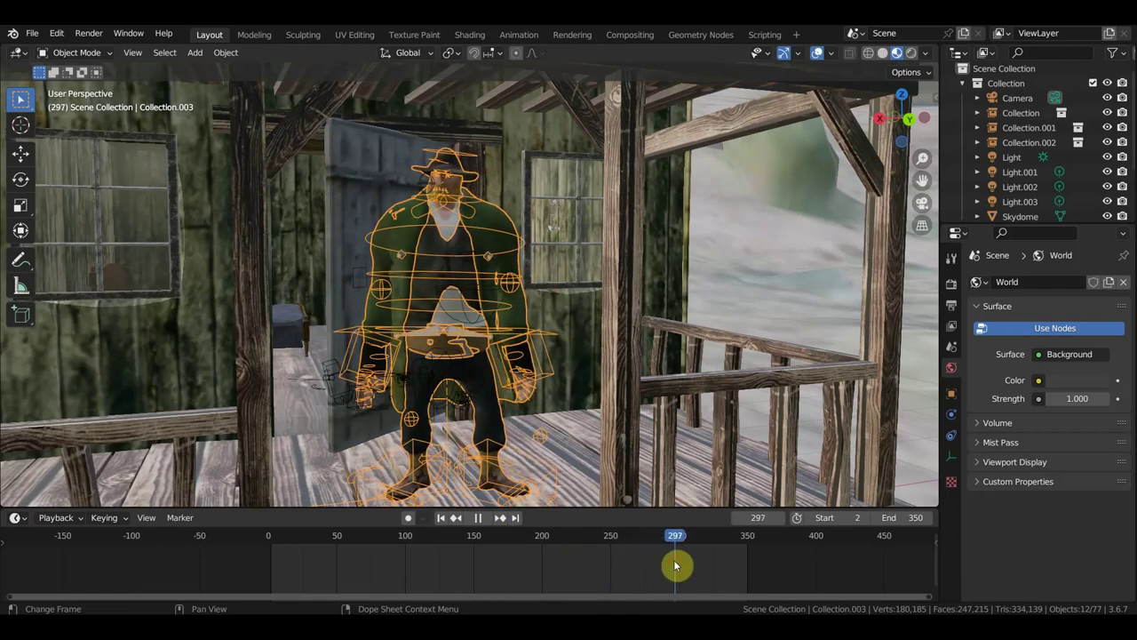
{"action": "scroll", "coordinate": [634, 432], "scroll_direction": "down", "scroll_amount": 4}
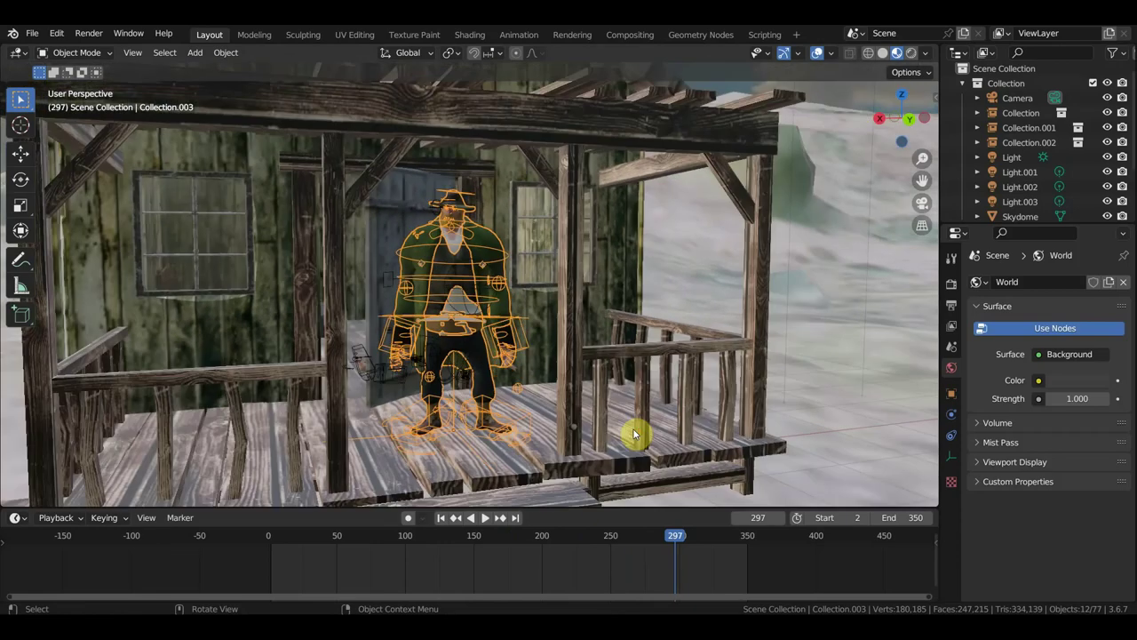
{"action": "scroll", "coordinate": [635, 432], "scroll_direction": "down", "scroll_amount": 3}
{"action": "mouse_move", "coordinate": [650, 426]}
{"action": "middle_mouse_down"}
{"action": "mouse_move", "coordinate": [574, 404]}
{"action": "mouse_move", "coordinate": [563, 479]}
{"action": "mouse_move", "coordinate": [541, 406]}
{"action": "mouse_move", "coordinate": [685, 460]}
{"action": "mouse_move", "coordinate": [723, 411]}
{"action": "mouse_move", "coordinate": [720, 393]}
{"action": "middle_mouse_up"}
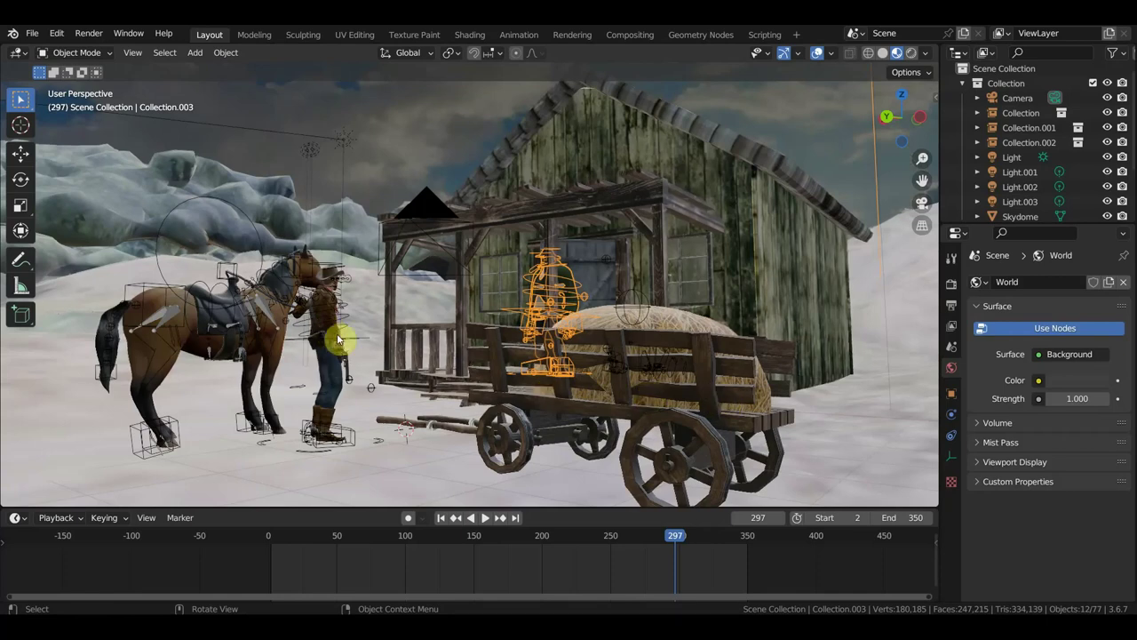
{"action": "middle_click_drag", "start_coordinate": [347, 338], "coordinate": [363, 337]}
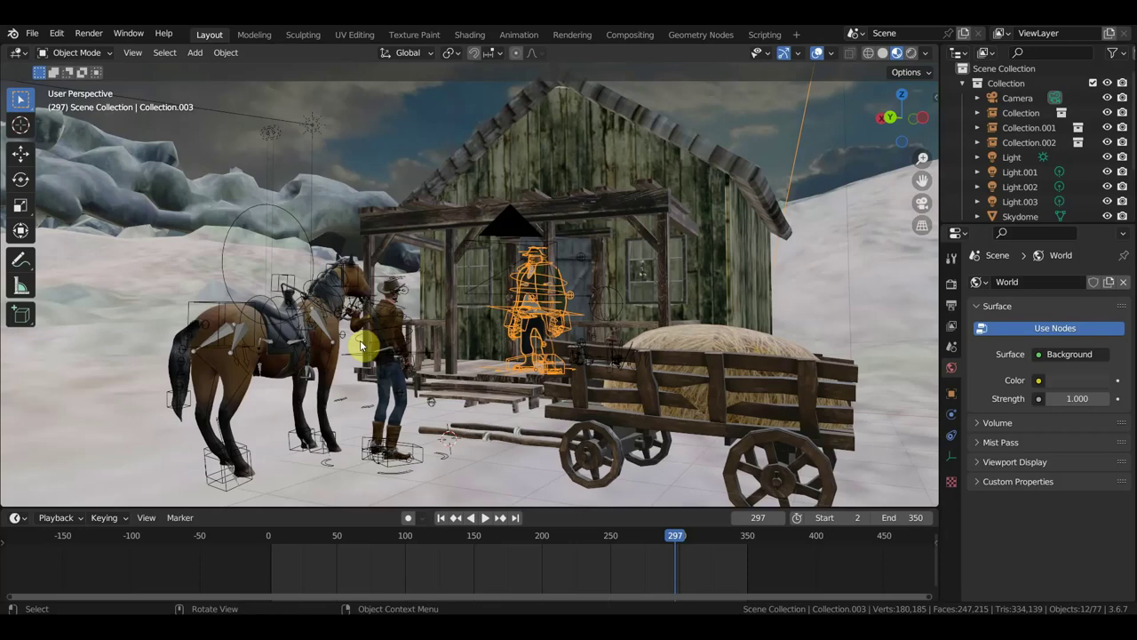
{"action": "middle_click_drag", "start_coordinate": [361, 347], "coordinate": [128, 347]}
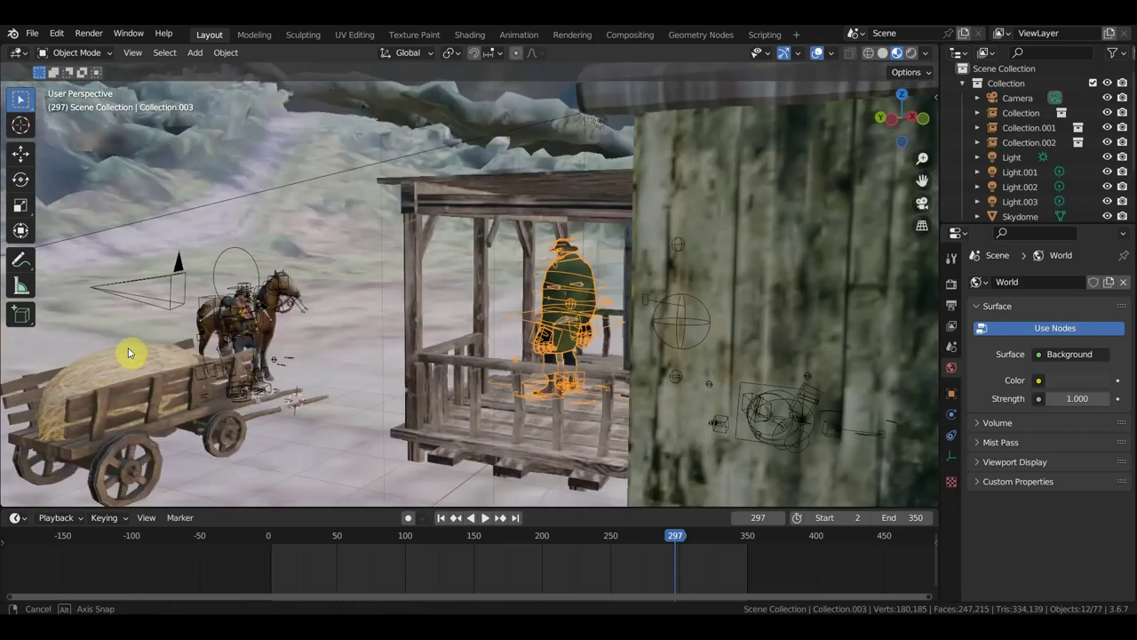
{"action": "scroll", "coordinate": [127, 347], "scroll_direction": "up", "scroll_amount": 3}
{"action": "scroll", "coordinate": [130, 347], "scroll_direction": "up", "scroll_amount": 3}
{"action": "scroll", "coordinate": [133, 347], "scroll_direction": "up", "scroll_amount": 2}
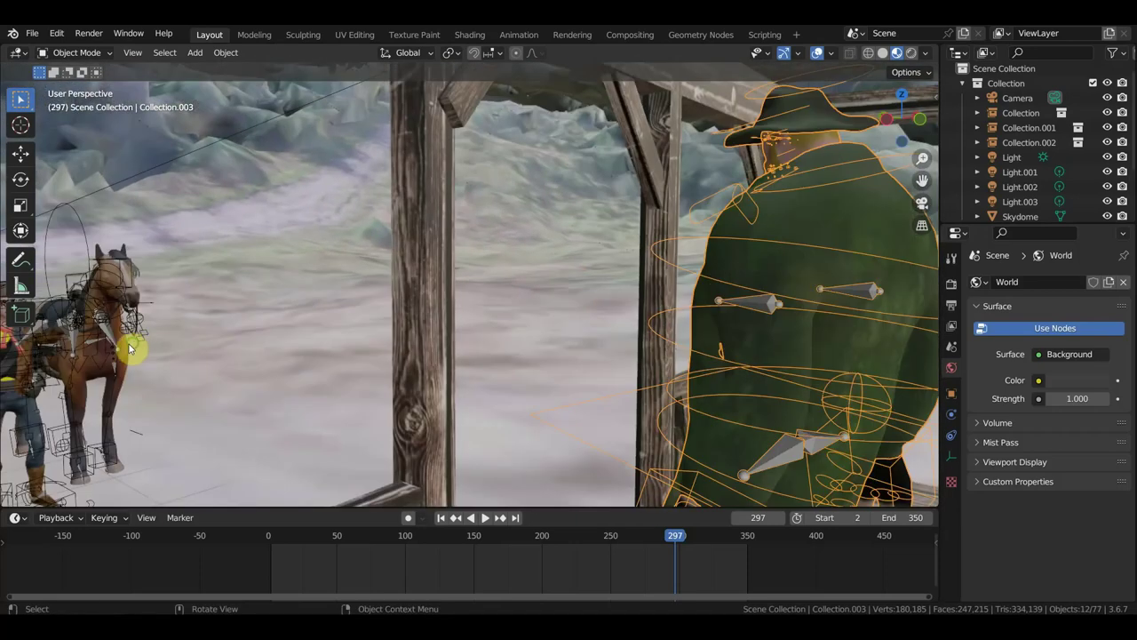
{"action": "middle_click_drag", "start_coordinate": [128, 347], "coordinate": [934, 357]}
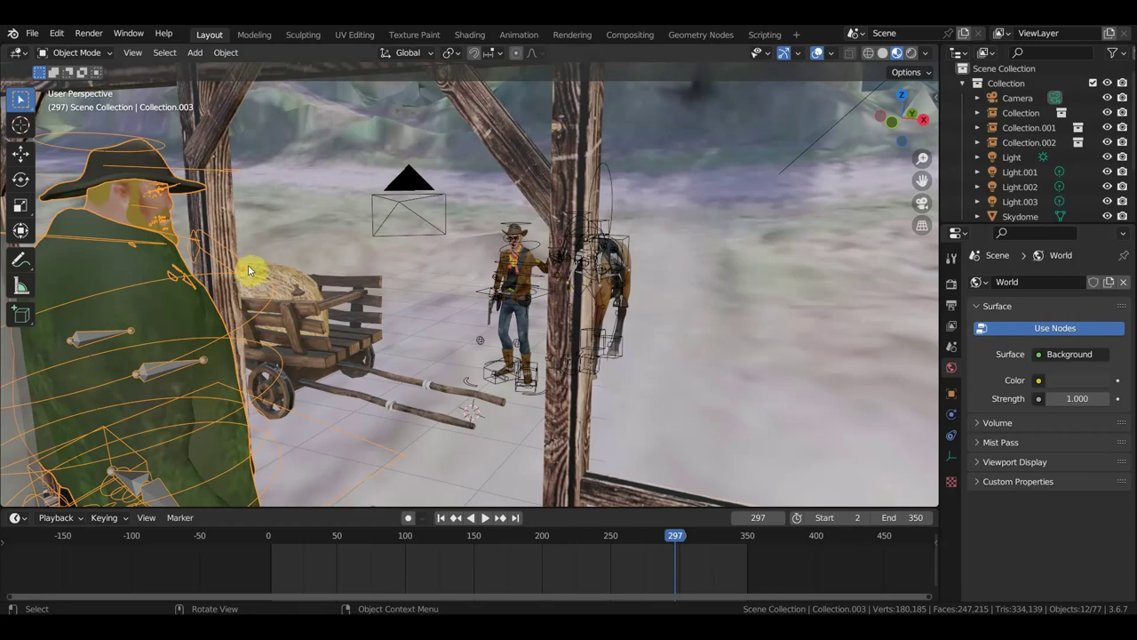
{"action": "mouse_move", "coordinate": [249, 270]}
{"action": "middle_mouse_down"}
{"action": "mouse_move", "coordinate": [496, 286]}
{"action": "mouse_move", "coordinate": [441, 271]}
{"action": "mouse_move", "coordinate": [426, 282]}
{"action": "mouse_move", "coordinate": [550, 270]}
{"action": "mouse_move", "coordinate": [576, 253]}
{"action": "middle_mouse_up"}
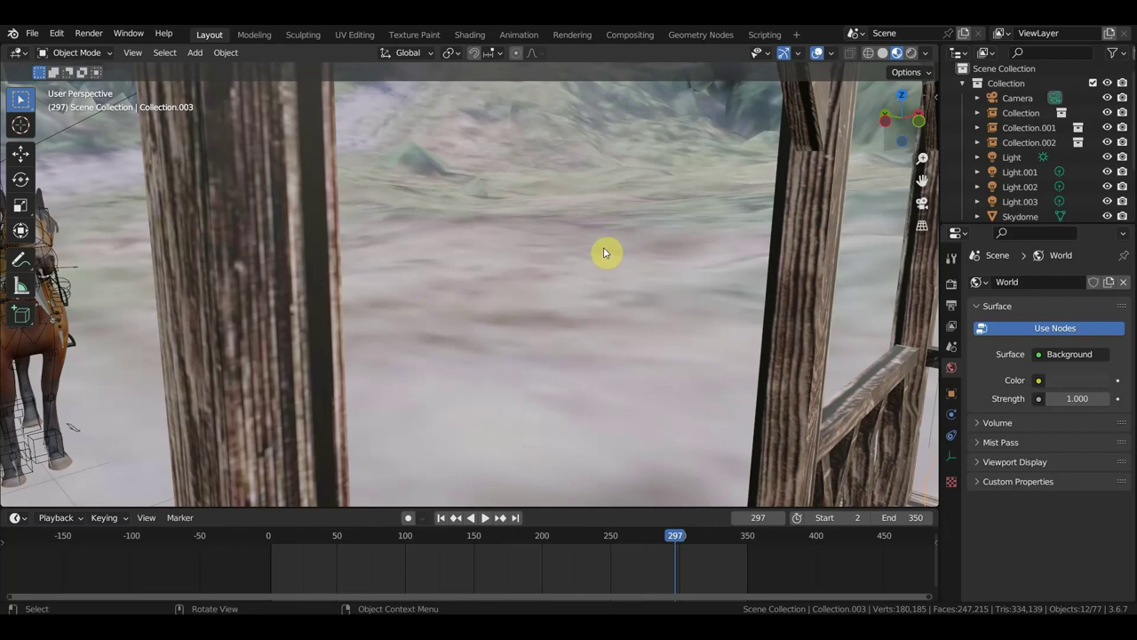
{"action": "mouse_move", "coordinate": [546, 238]}
{"action": "middle_mouse_down"}
{"action": "mouse_move", "coordinate": [557, 241]}
{"action": "mouse_move", "coordinate": [420, 254]}
{"action": "middle_mouse_up"}
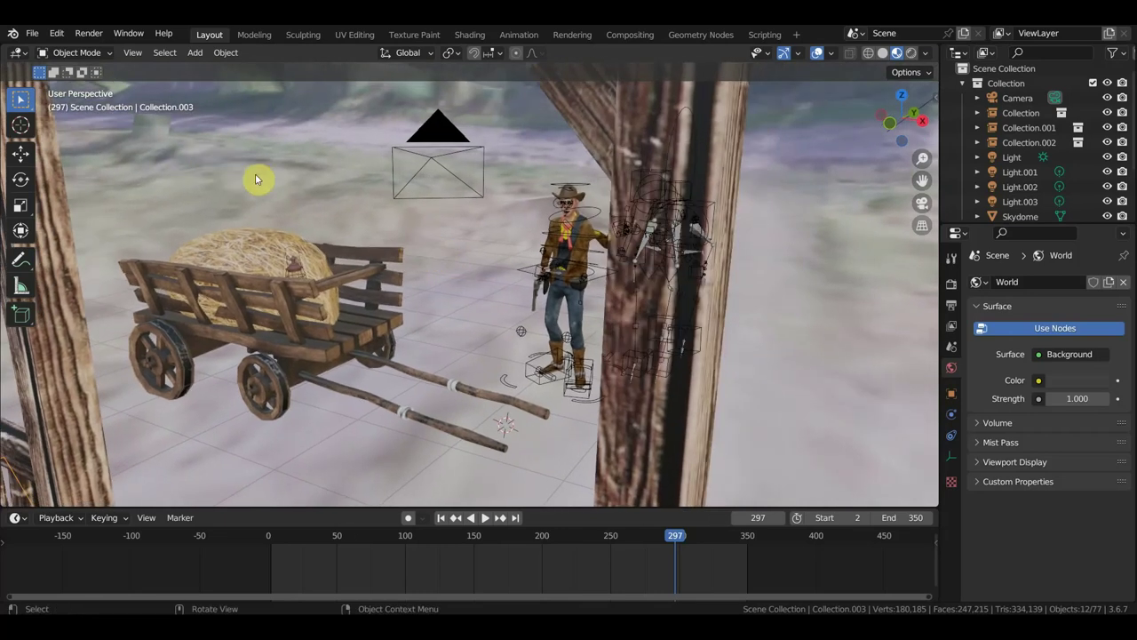
{"action": "middle_click_drag", "start_coordinate": [280, 224], "coordinate": [269, 229]}
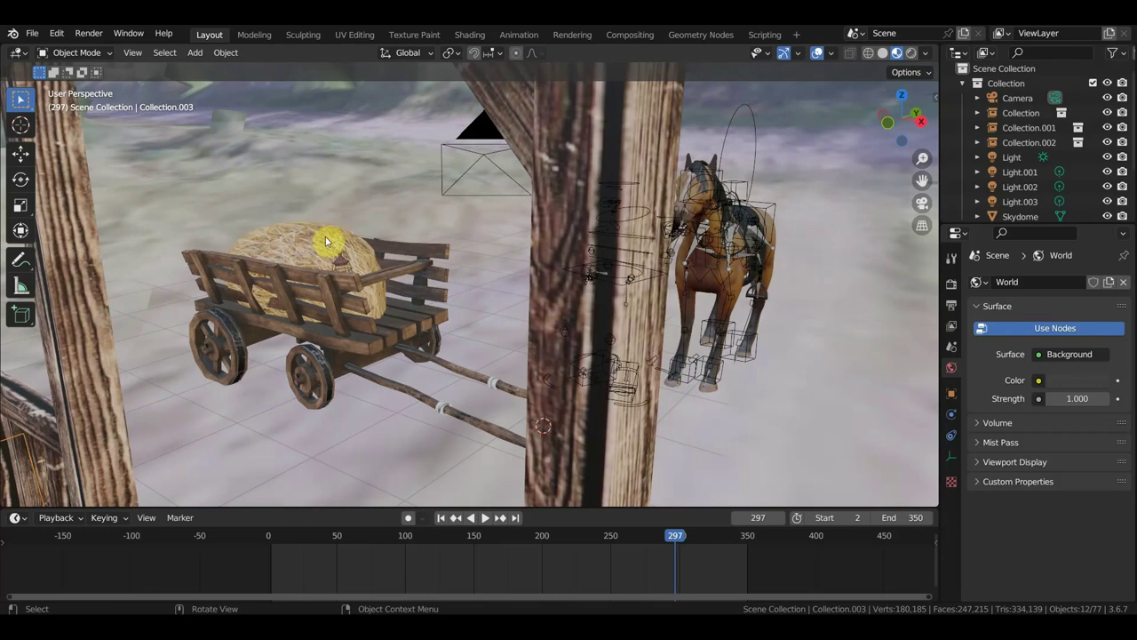
{"action": "middle_click_drag", "start_coordinate": [326, 242], "coordinate": [362, 246]}
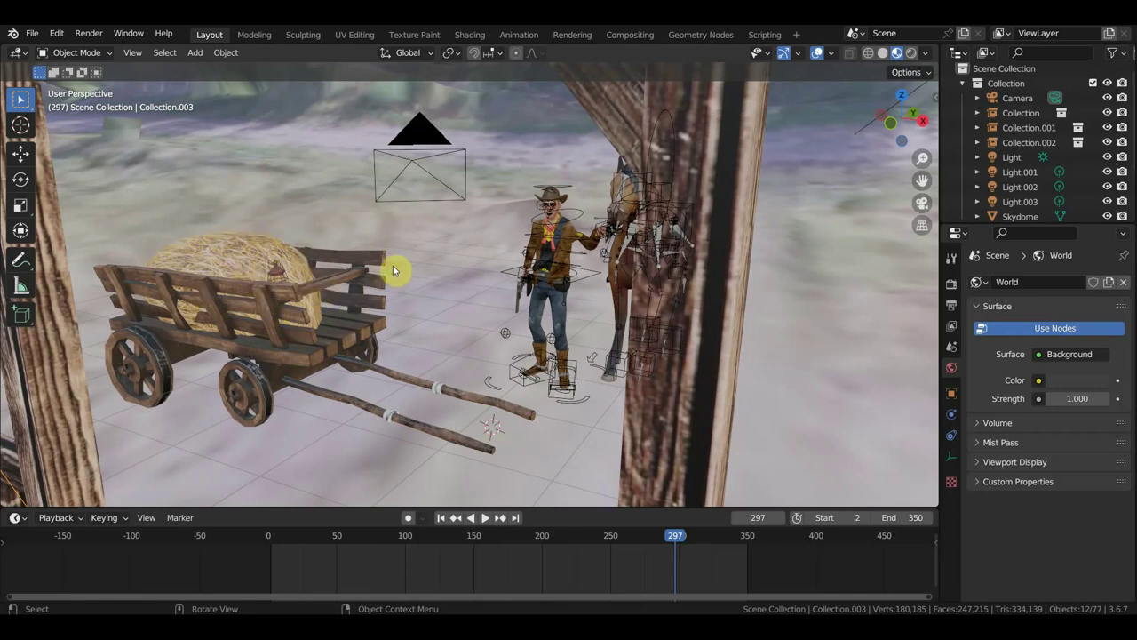
{"action": "mouse_move", "coordinate": [392, 266]}
{"action": "middle_mouse_down"}
{"action": "mouse_move", "coordinate": [353, 269]}
{"action": "mouse_move", "coordinate": [418, 259]}
{"action": "mouse_move", "coordinate": [454, 279]}
{"action": "mouse_move", "coordinate": [317, 266]}
{"action": "mouse_move", "coordinate": [400, 275]}
{"action": "mouse_move", "coordinate": [342, 283]}
{"action": "mouse_move", "coordinate": [625, 360]}
{"action": "mouse_move", "coordinate": [515, 317]}
{"action": "mouse_move", "coordinate": [780, 349]}
{"action": "middle_mouse_up"}
{"action": "scroll", "coordinate": [424, 262], "scroll_direction": "down", "scroll_amount": 3}
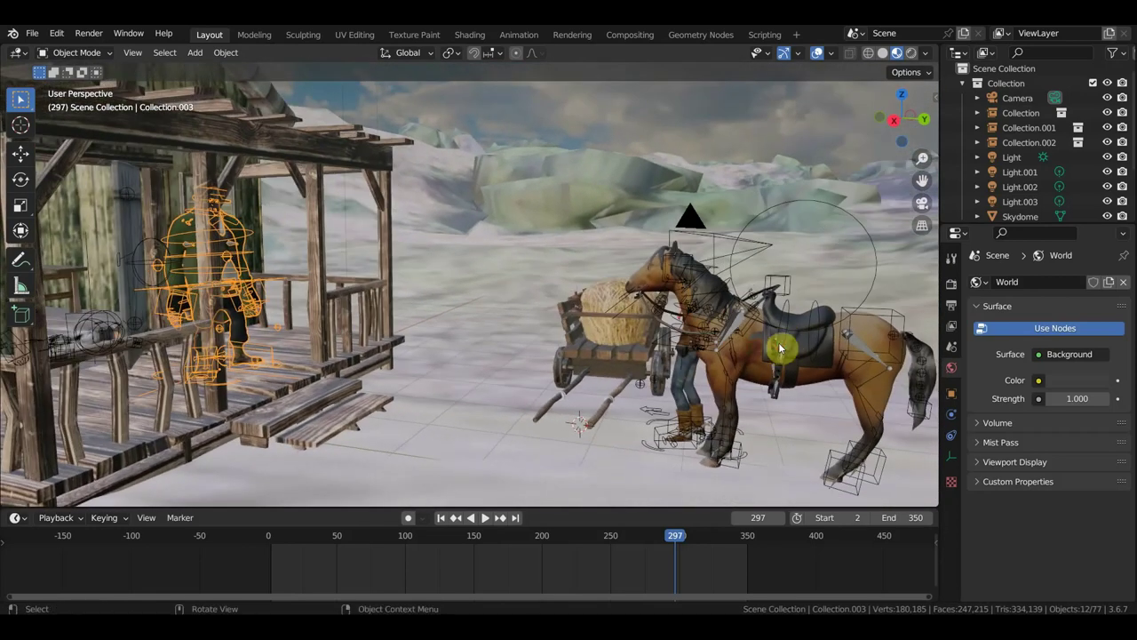
Delete the horse rig beside the hay cart, then inspect the Fire_lamp_2_3 cart parts and snowy terrain
{"action": "left_click", "coordinate": [789, 337]}
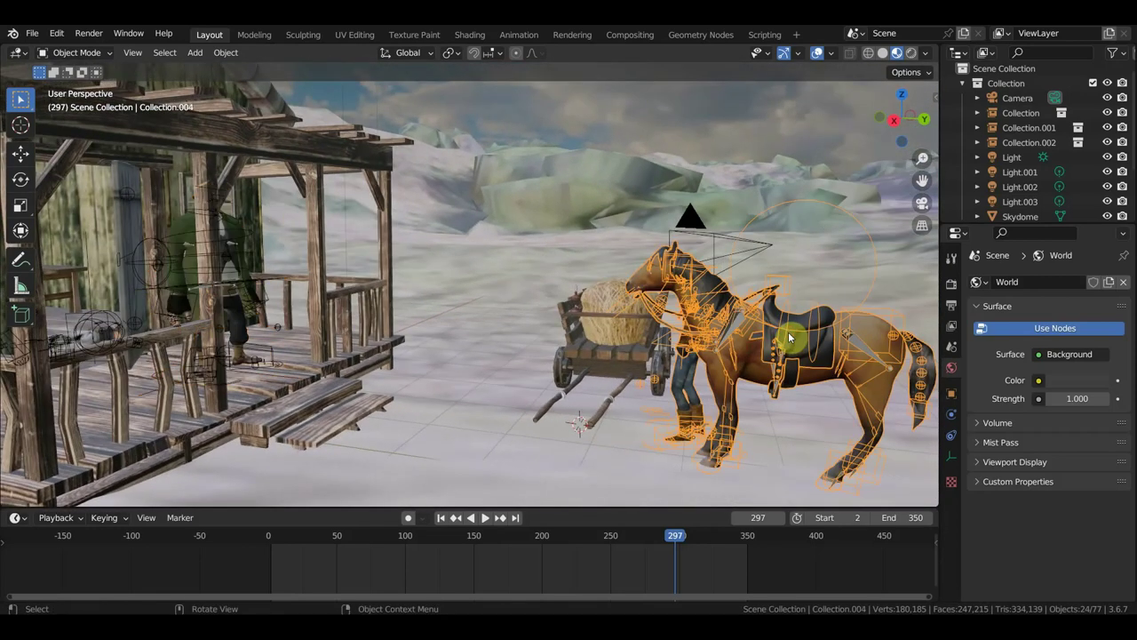
{"action": "key", "text": "Delete"}
{"action": "left_click", "coordinate": [634, 317]}
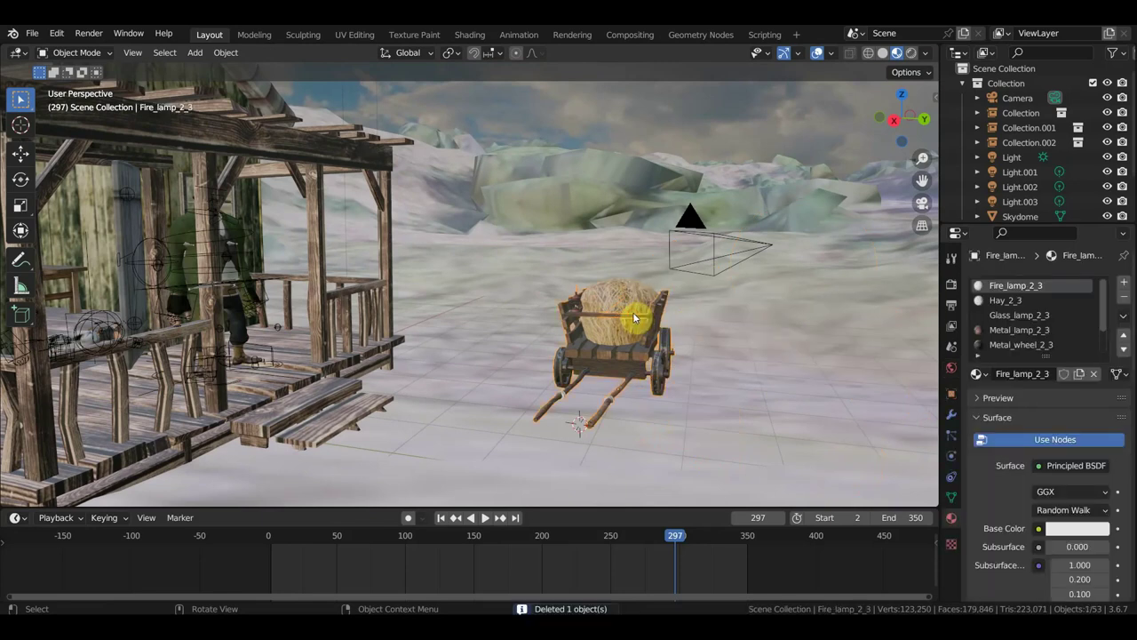
{"action": "left_click", "coordinate": [624, 304], "text": "shift"}
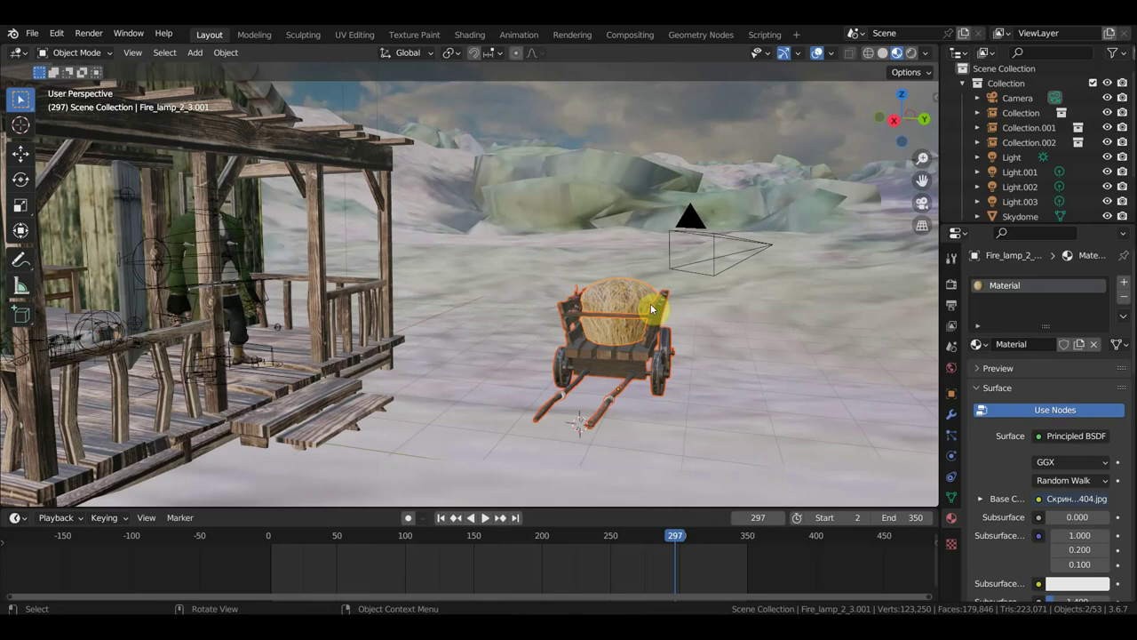
{"action": "left_click", "coordinate": [720, 351]}
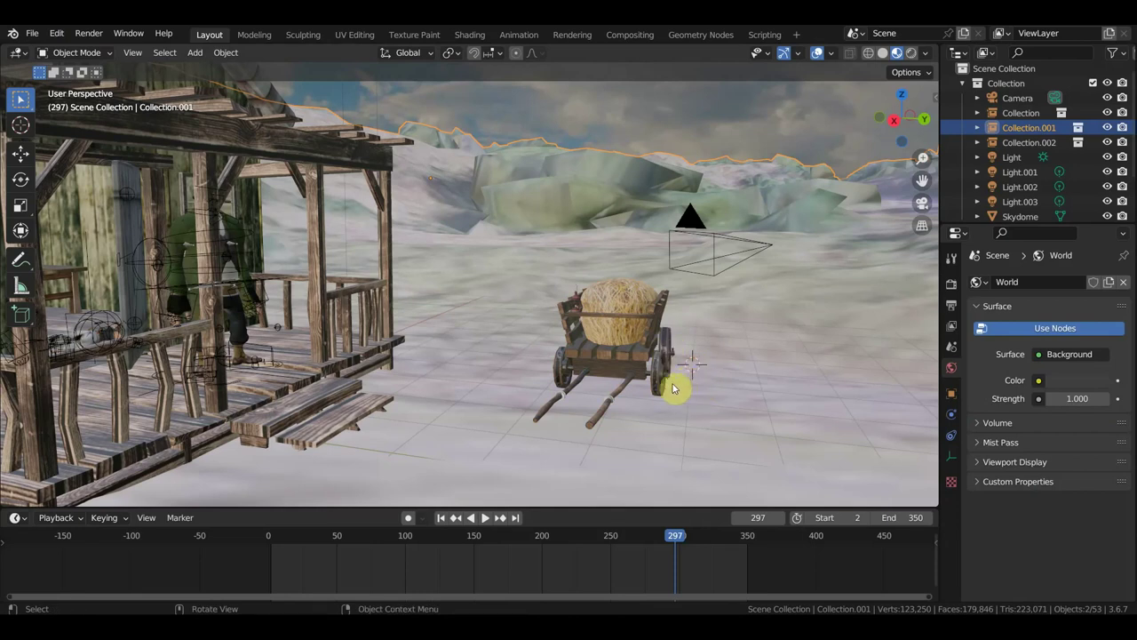
Start File > Link and browse the Seagate Expansion Drive (G:) as a detailed list
{"action": "left_click", "coordinate": [31, 33]}
{"action": "left_click", "coordinate": [56, 182]}
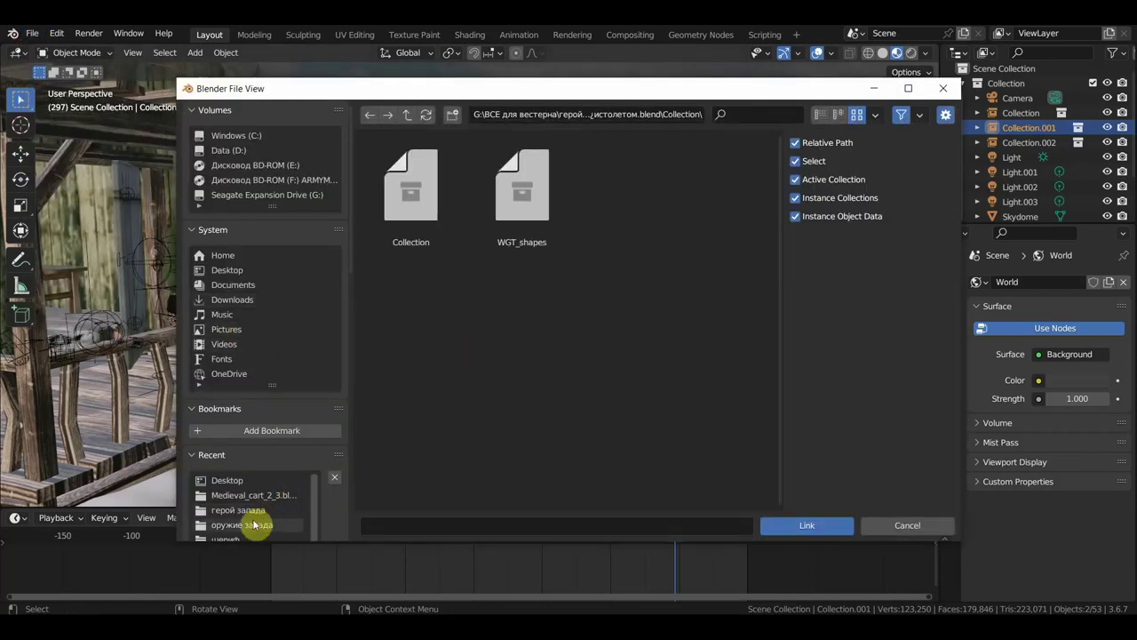
{"action": "scroll", "coordinate": [254, 522], "scroll_direction": "down", "scroll_amount": 2}
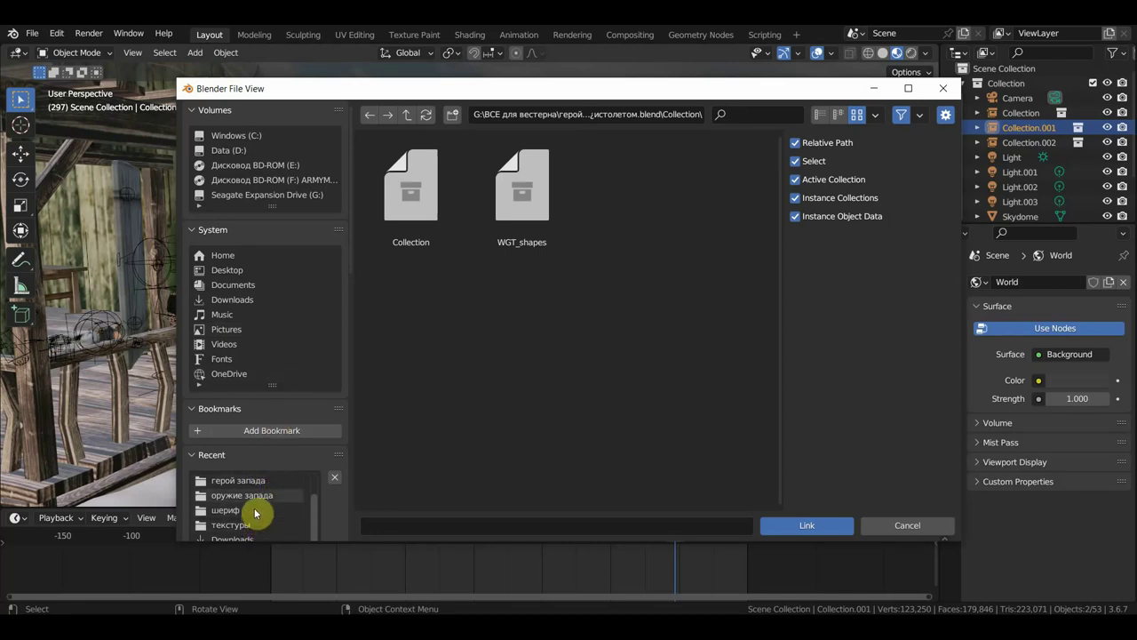
{"action": "scroll", "coordinate": [257, 499], "scroll_direction": "down", "scroll_amount": 1}
{"action": "scroll", "coordinate": [259, 501], "scroll_direction": "down", "scroll_amount": 1}
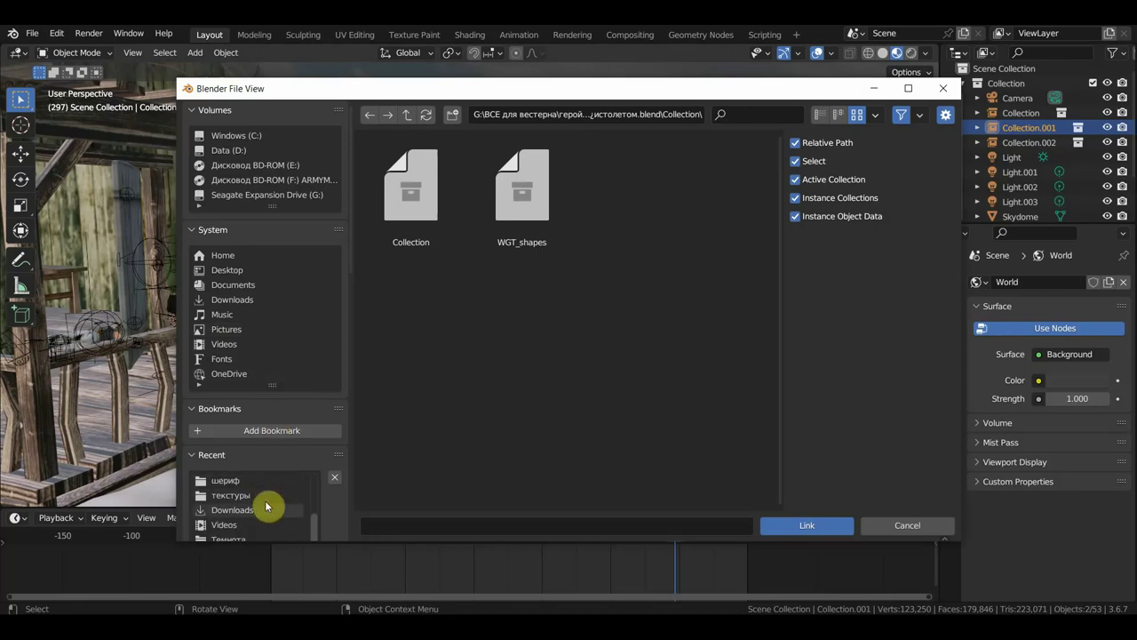
{"action": "scroll", "coordinate": [265, 505], "scroll_direction": "down", "scroll_amount": 1}
{"action": "scroll", "coordinate": [265, 507], "scroll_direction": "up", "scroll_amount": 1}
{"action": "scroll", "coordinate": [265, 506], "scroll_direction": "up", "scroll_amount": 1}
{"action": "scroll", "coordinate": [263, 506], "scroll_direction": "up", "scroll_amount": 1}
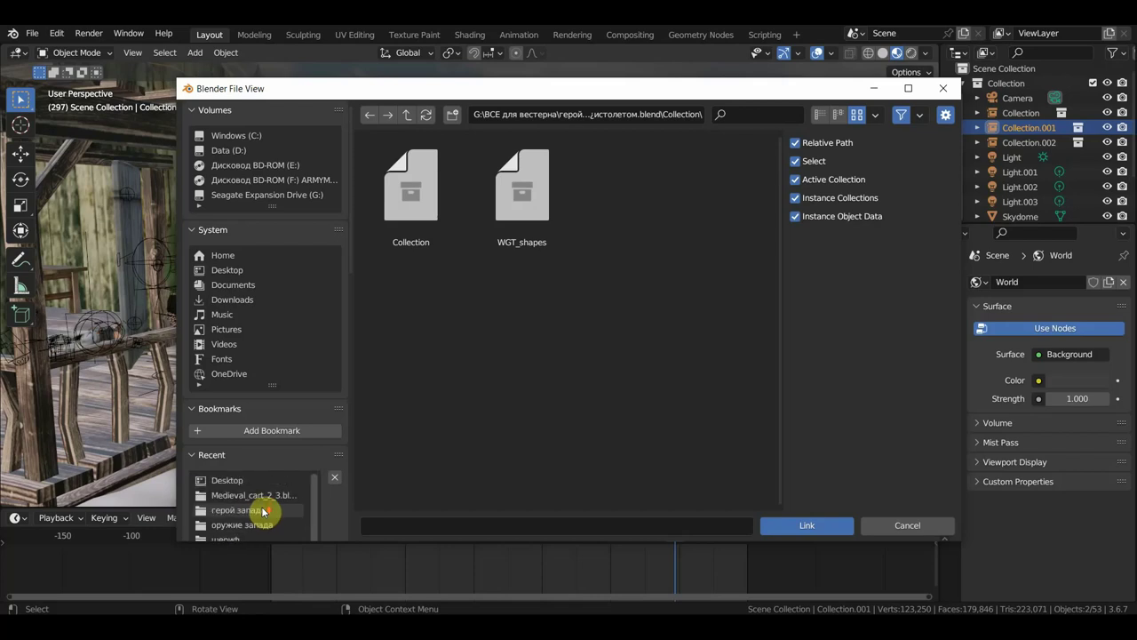
{"action": "left_click", "coordinate": [271, 195]}
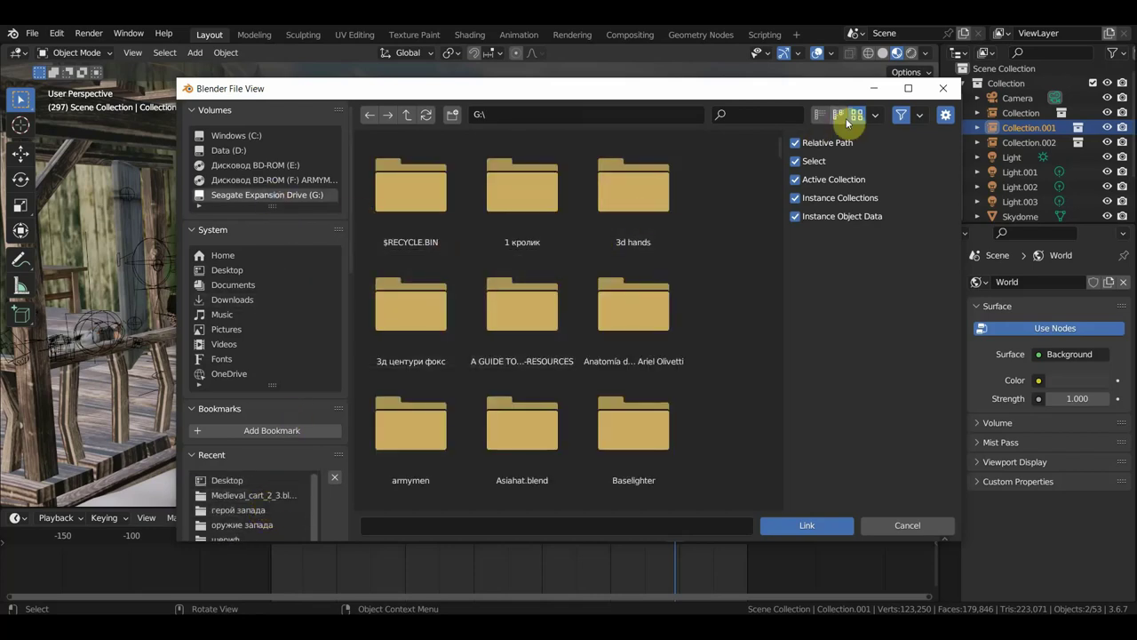
{"action": "left_click", "coordinate": [819, 115]}
Enlarge the file browser and navigate to the ВСЕ для вестерна asset folder
{"action": "scroll", "coordinate": [471, 365], "scroll_direction": "down", "scroll_amount": 2}
{"action": "scroll", "coordinate": [451, 384], "scroll_direction": "down", "scroll_amount": 3}
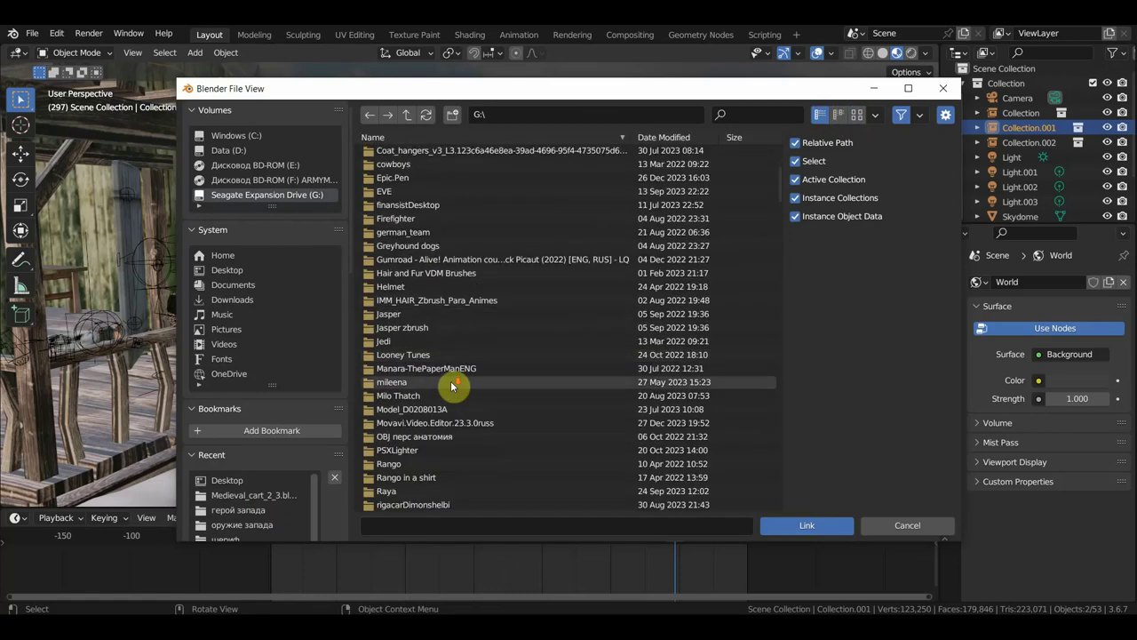
{"action": "scroll", "coordinate": [453, 386], "scroll_direction": "down", "scroll_amount": 3}
{"action": "scroll", "coordinate": [418, 386], "scroll_direction": "down", "scroll_amount": 3}
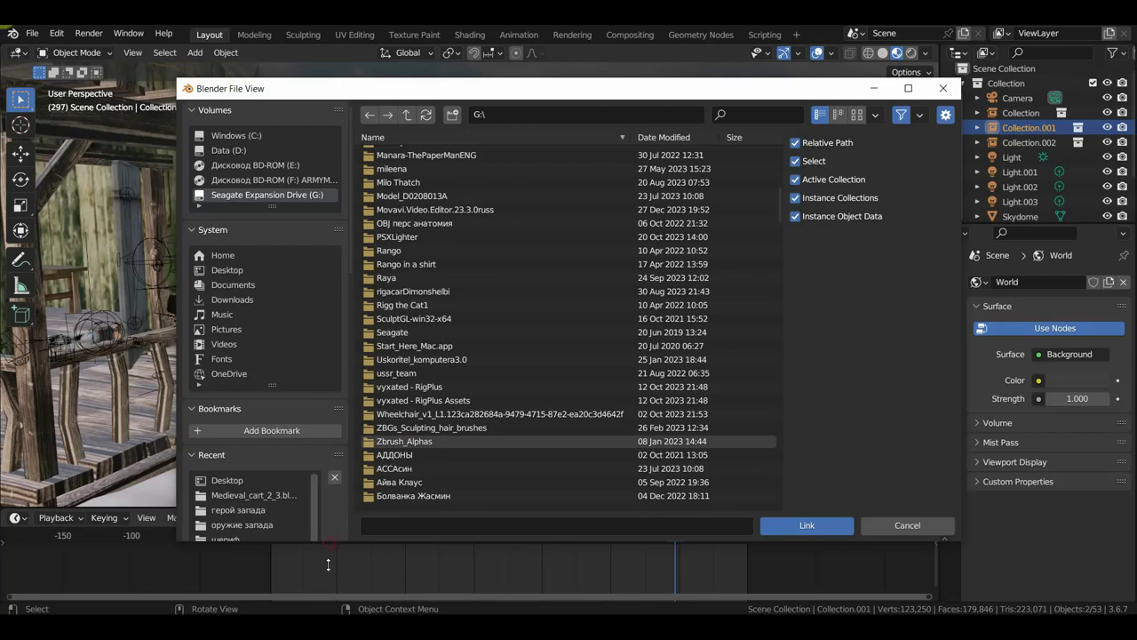
{"action": "left_click_drag", "start_coordinate": [327, 564], "coordinate": [329, 604]}
{"action": "scroll", "coordinate": [274, 555], "scroll_direction": "down", "scroll_amount": 2}
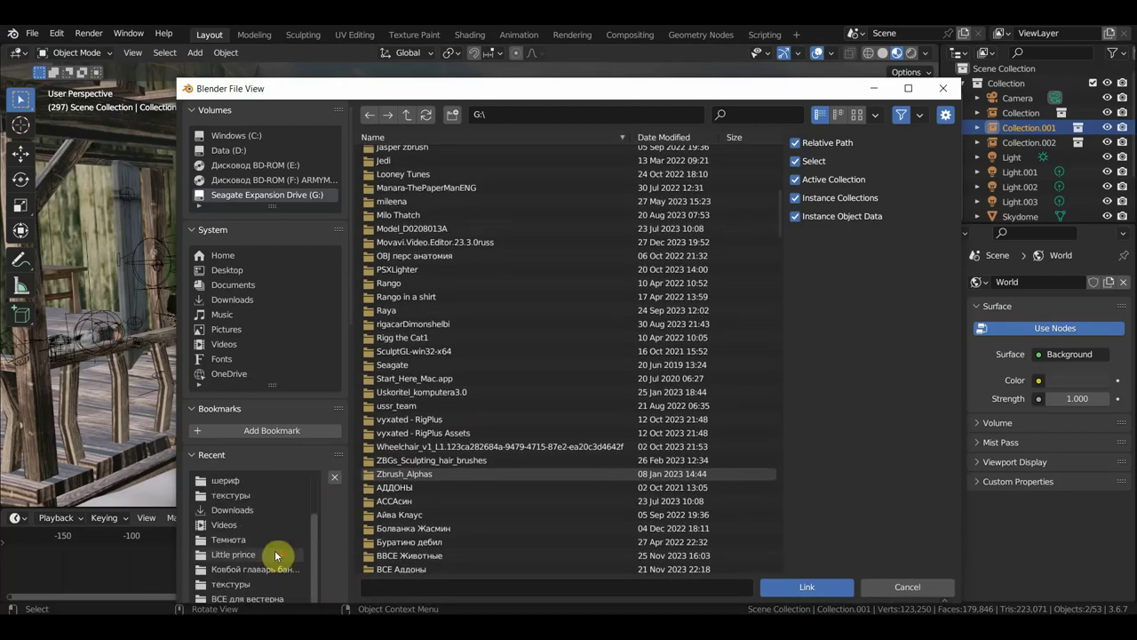
{"action": "scroll", "coordinate": [275, 551], "scroll_direction": "down", "scroll_amount": 1}
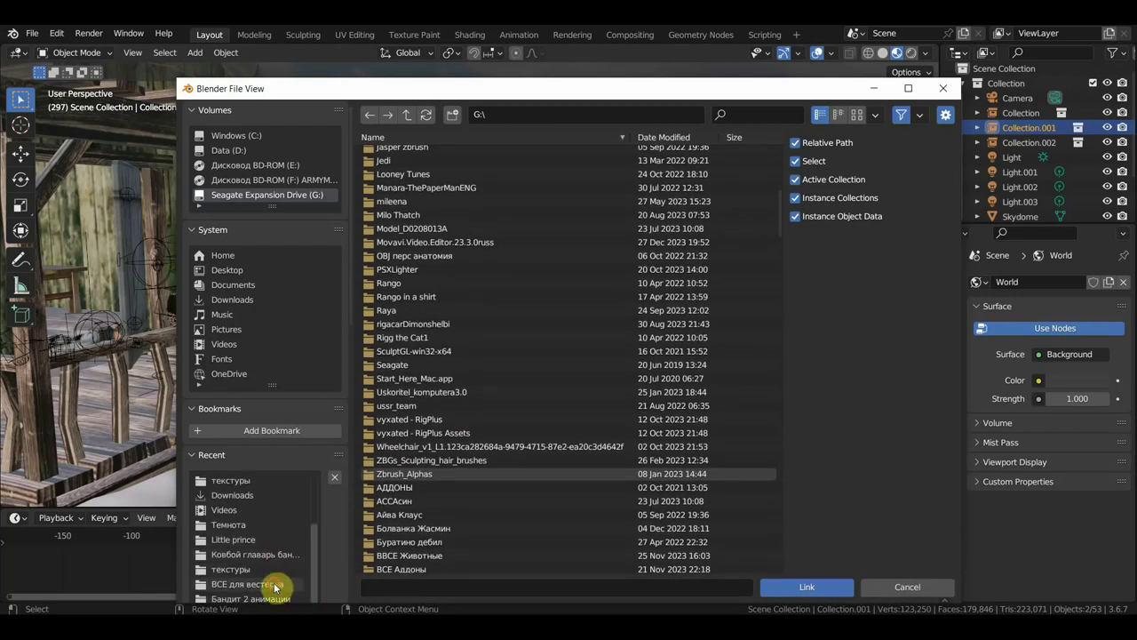
{"action": "left_click", "coordinate": [275, 588]}
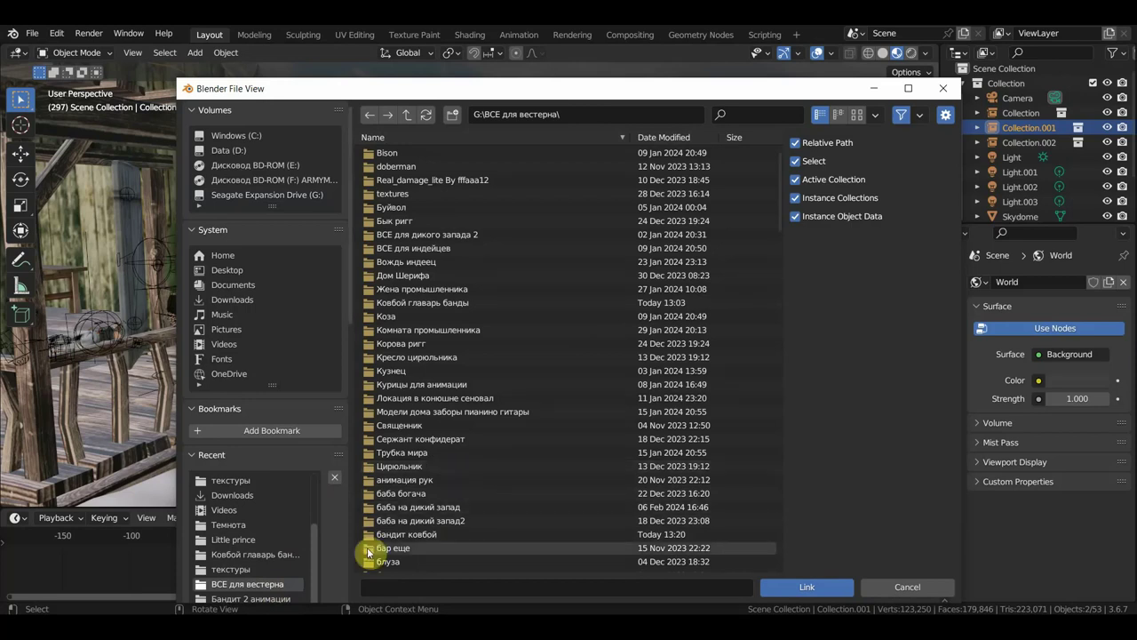
{"action": "left_click", "coordinate": [276, 598]}
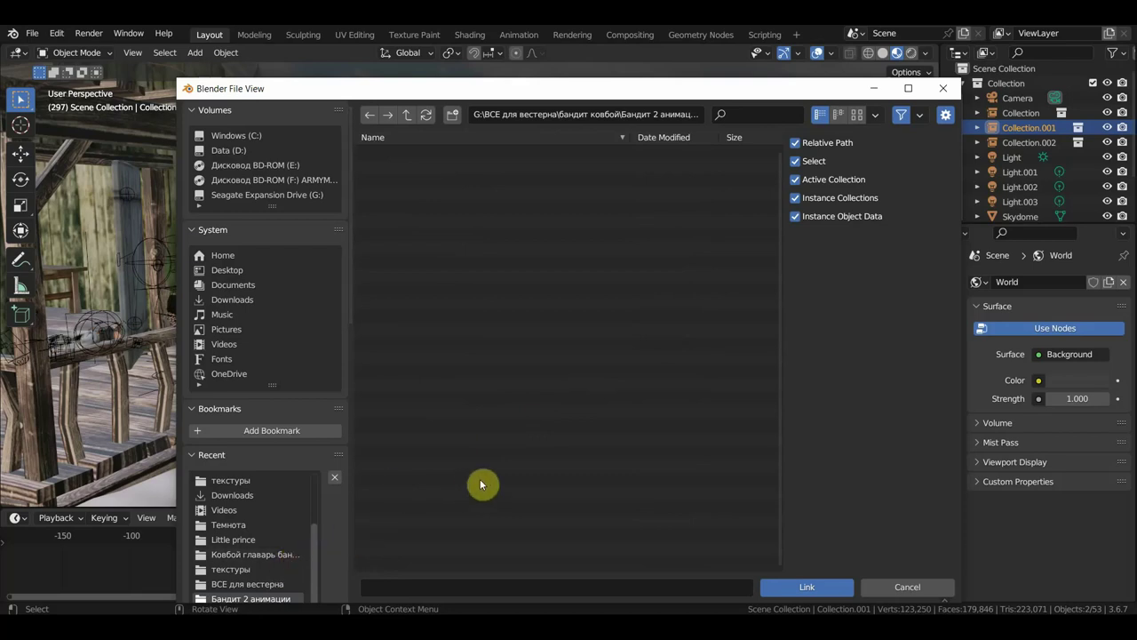
{"action": "left_click", "coordinate": [253, 585]}
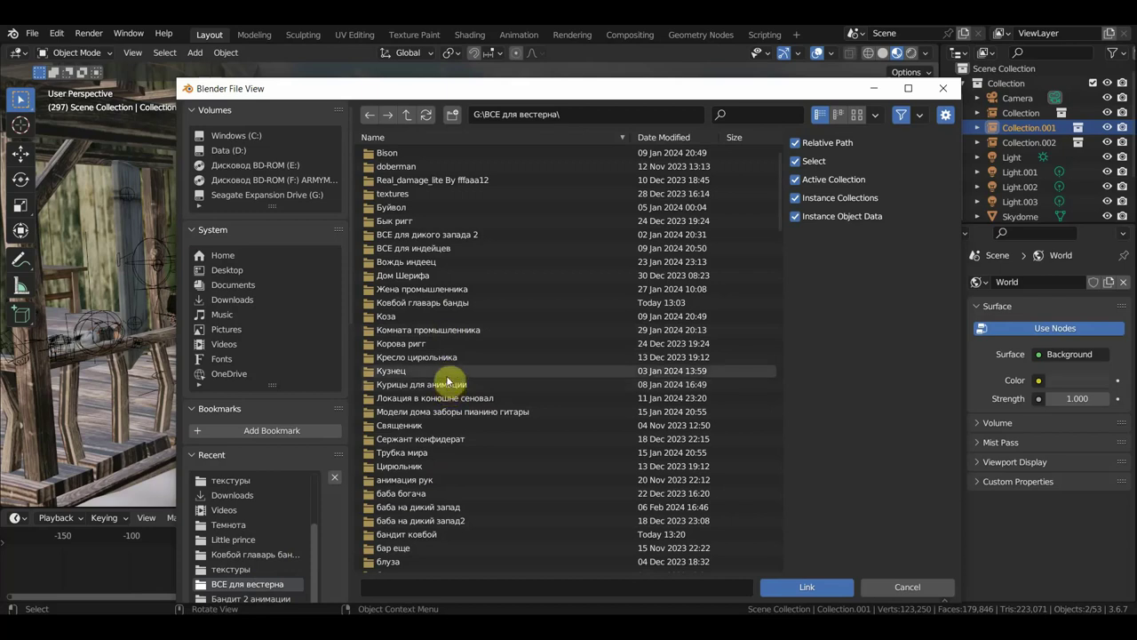
{"action": "scroll", "coordinate": [448, 380], "scroll_direction": "down", "scroll_amount": 1}
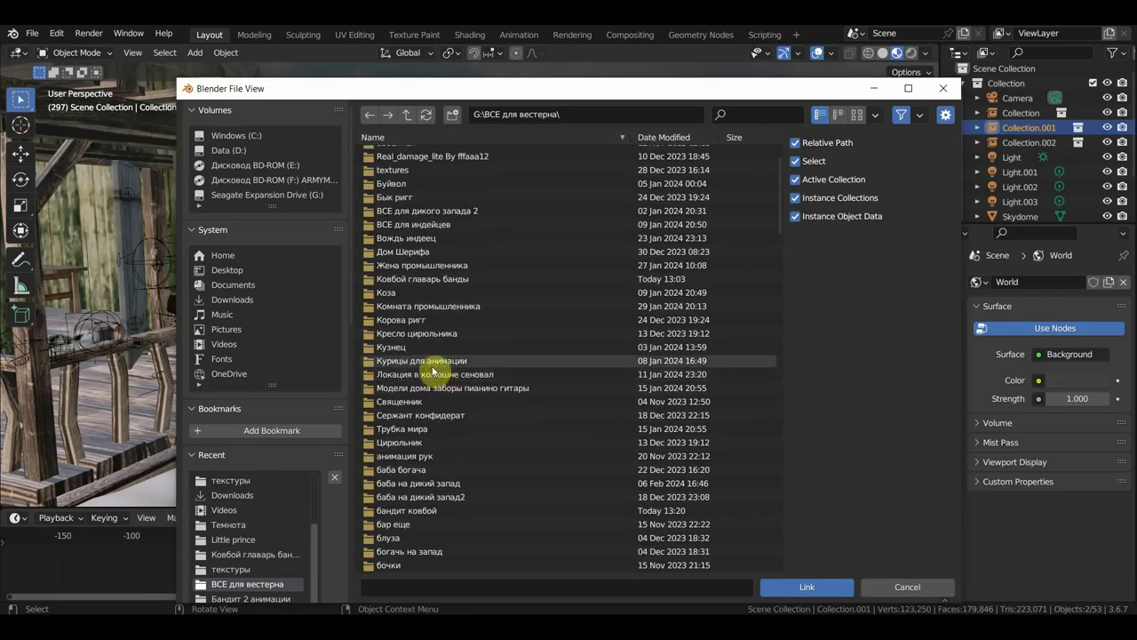
In Ковбой главарь банды, open ковбой под разговор с мортоном.blend and link its Collection
{"action": "double_click", "coordinate": [429, 279]}
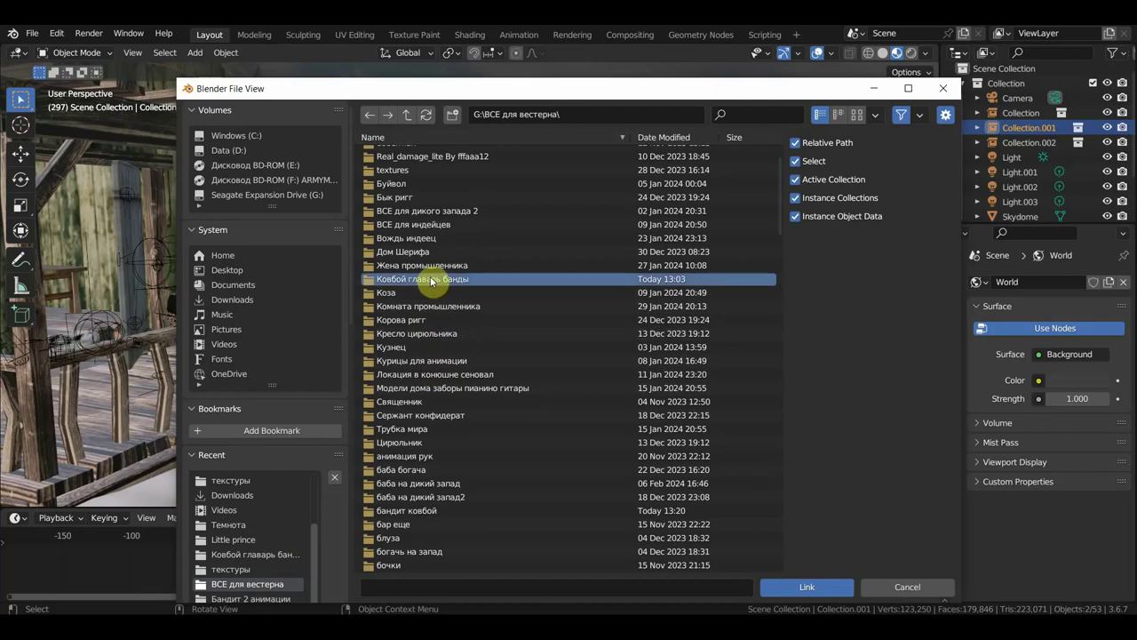
{"action": "left_click", "coordinate": [858, 116]}
{"action": "scroll", "coordinate": [640, 373], "scroll_direction": "down", "scroll_amount": 3}
{"action": "scroll", "coordinate": [639, 373], "scroll_direction": "down", "scroll_amount": 2}
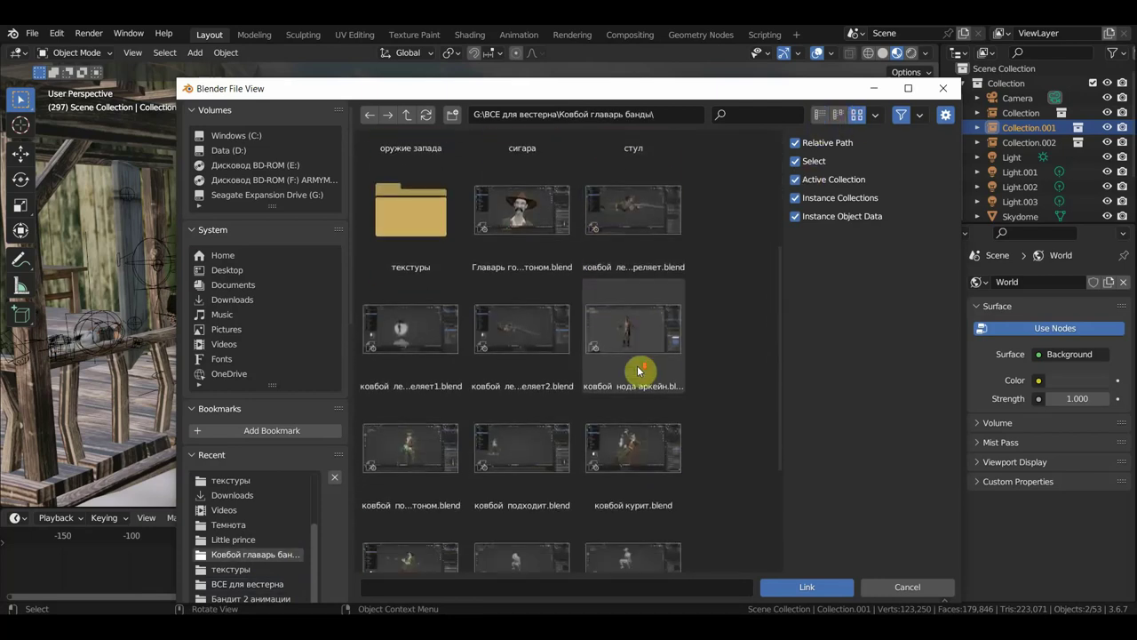
{"action": "scroll", "coordinate": [638, 369], "scroll_direction": "down", "scroll_amount": 2}
{"action": "scroll", "coordinate": [647, 373], "scroll_direction": "down", "scroll_amount": 2}
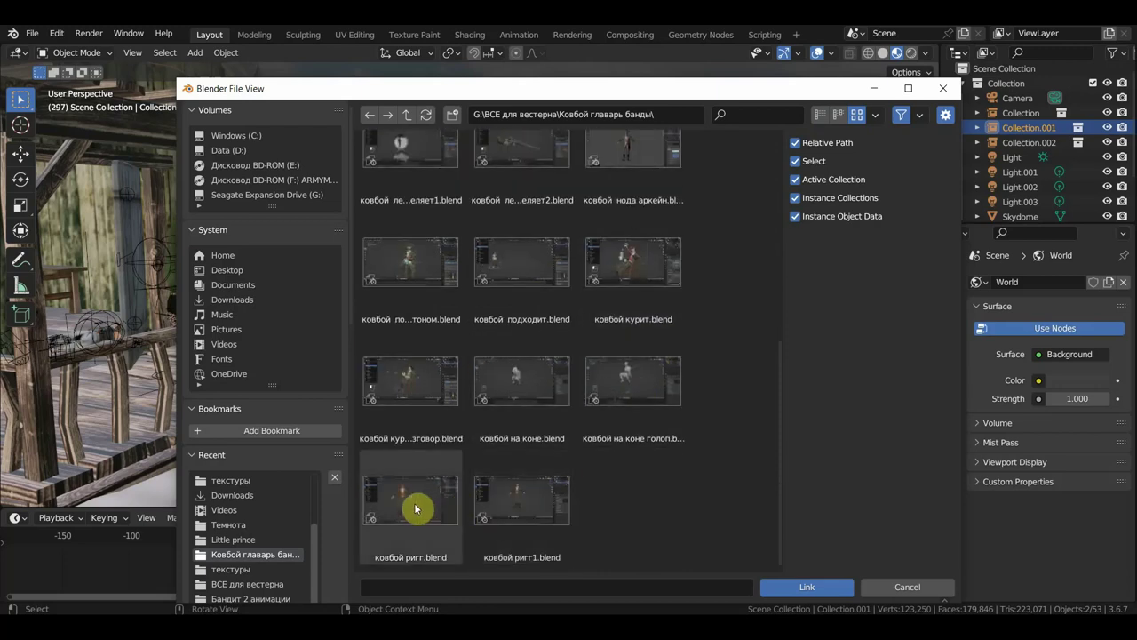
{"action": "scroll", "coordinate": [418, 507], "scroll_direction": "up", "scroll_amount": 1}
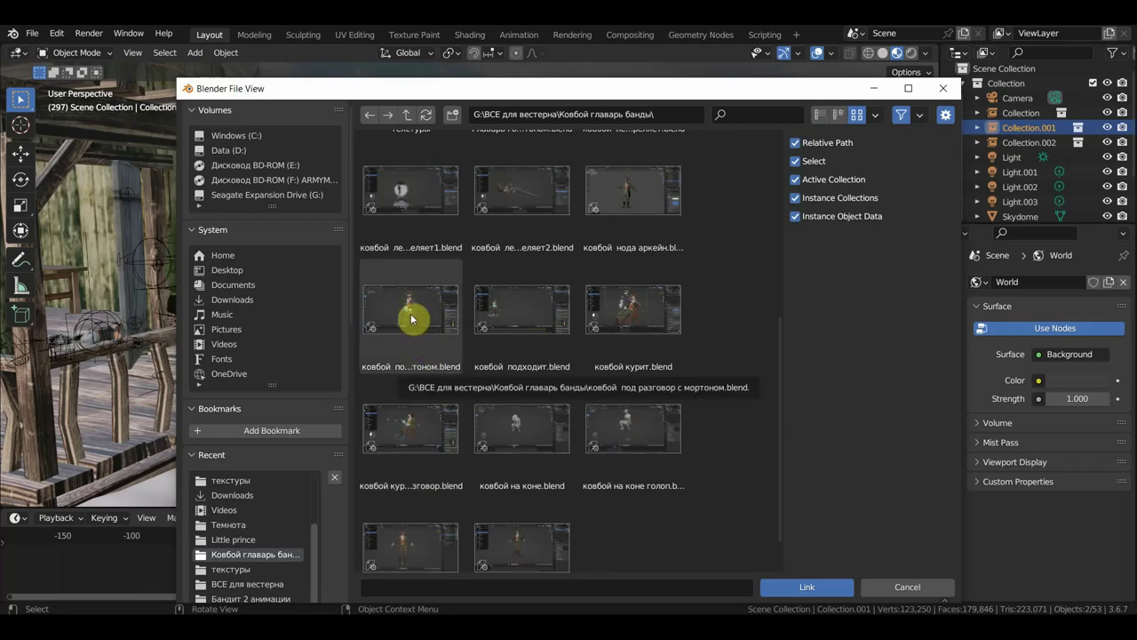
{"action": "double_click", "coordinate": [416, 319]}
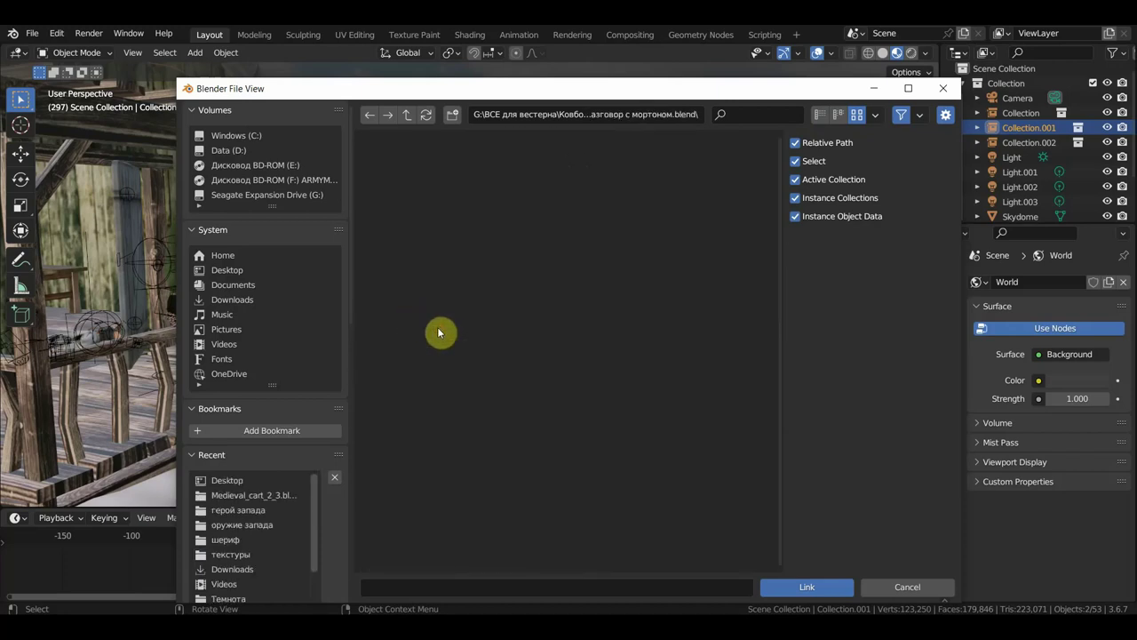
{"action": "double_click", "coordinate": [438, 328]}
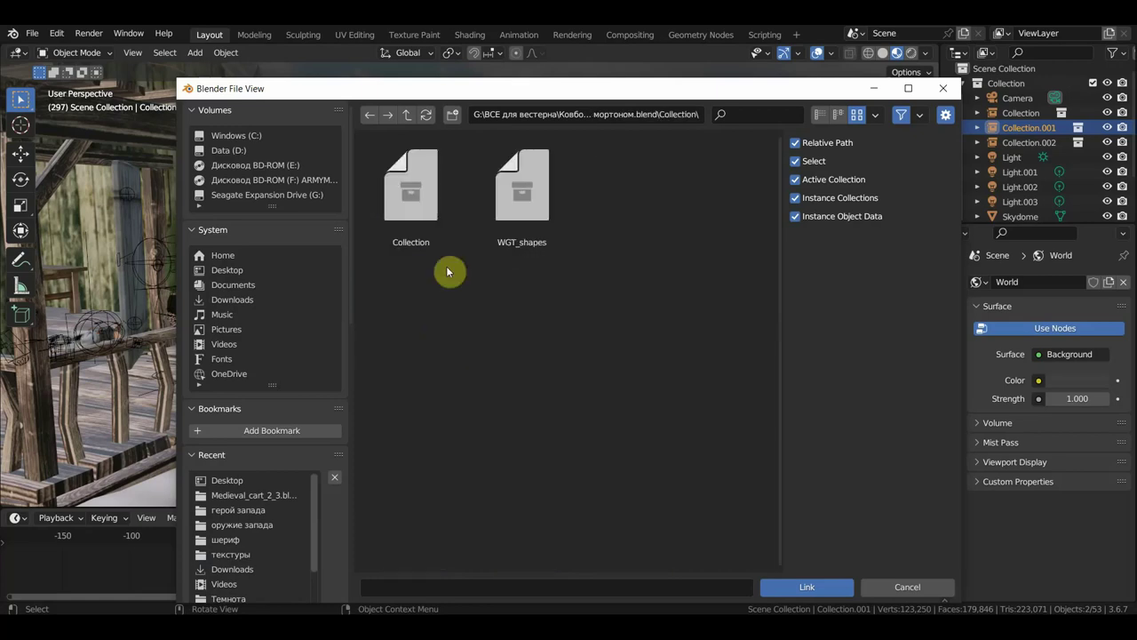
{"action": "double_click", "coordinate": [423, 235]}
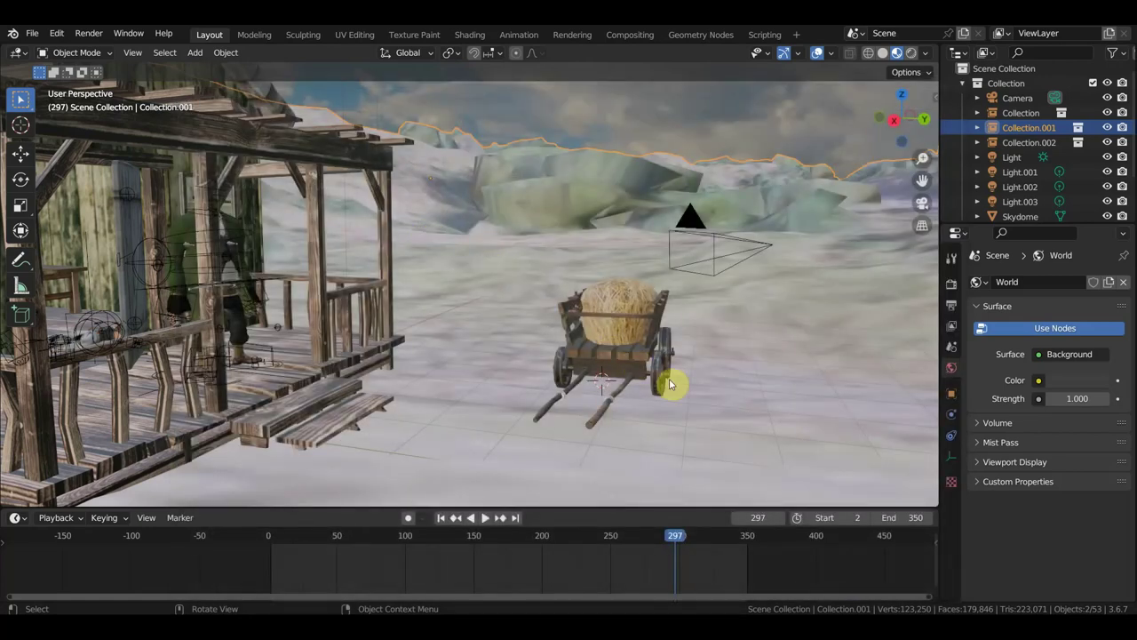
Scale the giant linked cowboy down, undoing a flipped attempt and settling at 0.574
{"action": "scroll", "coordinate": [772, 371], "scroll_direction": "down", "scroll_amount": 3}
{"action": "scroll", "coordinate": [772, 371], "scroll_direction": "down", "scroll_amount": 2}
{"action": "scroll", "coordinate": [772, 371], "scroll_direction": "down", "scroll_amount": 2}
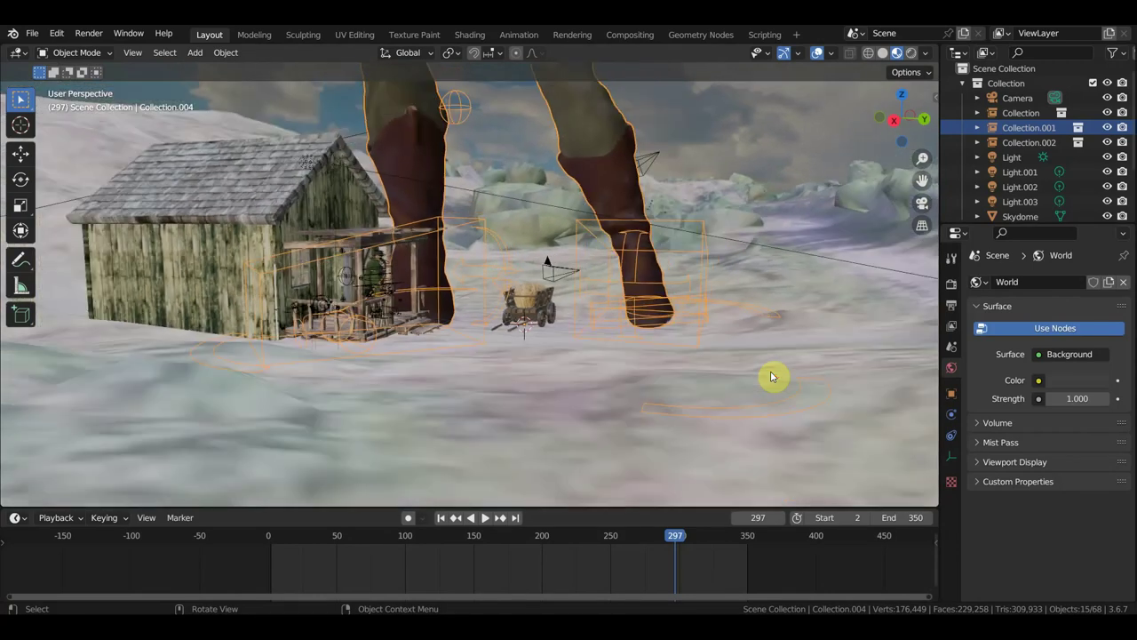
{"action": "key", "text": "s"}
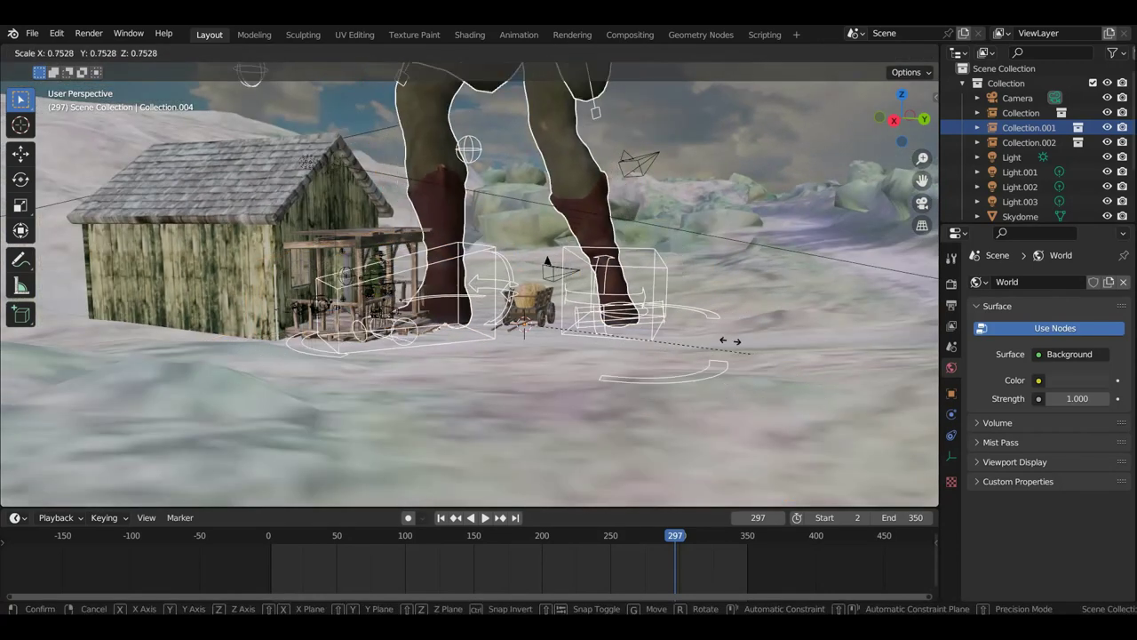
{"action": "left_click", "coordinate": [533, 242]}
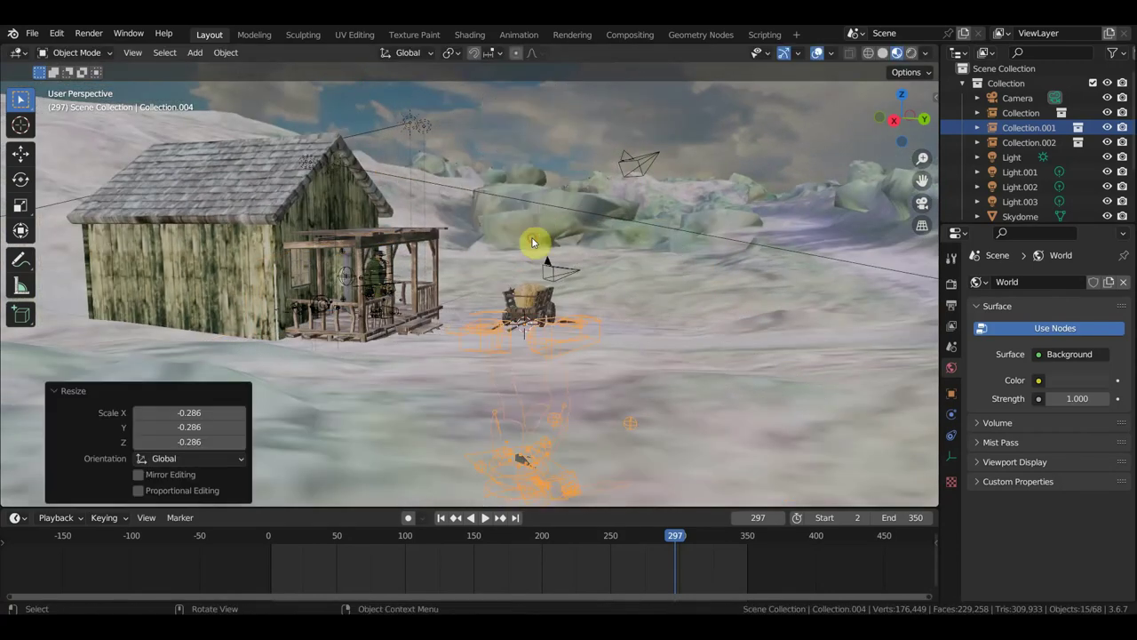
{"action": "key", "text": "ctrl+z"}
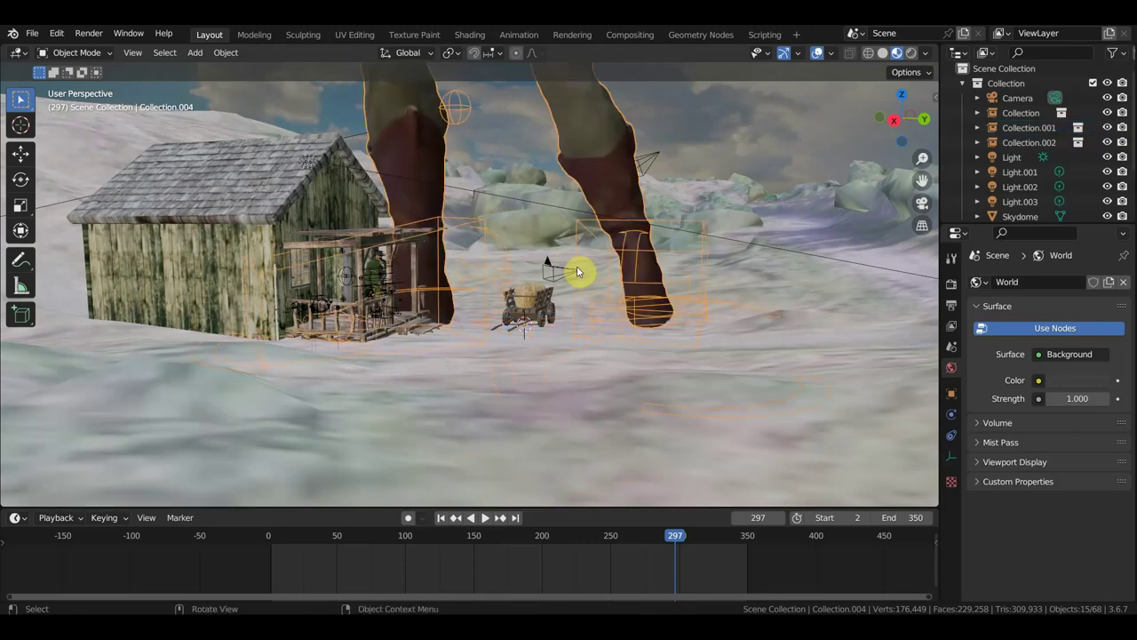
{"action": "key", "text": "s"}
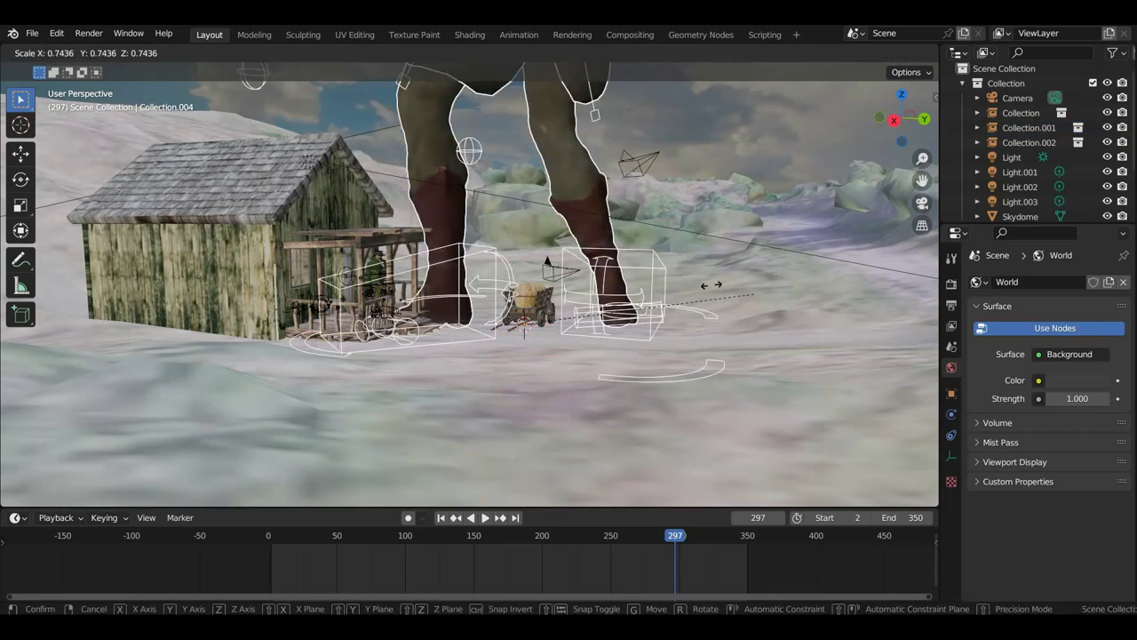
{"action": "left_click", "coordinate": [658, 275]}
{"action": "key", "text": "s"}
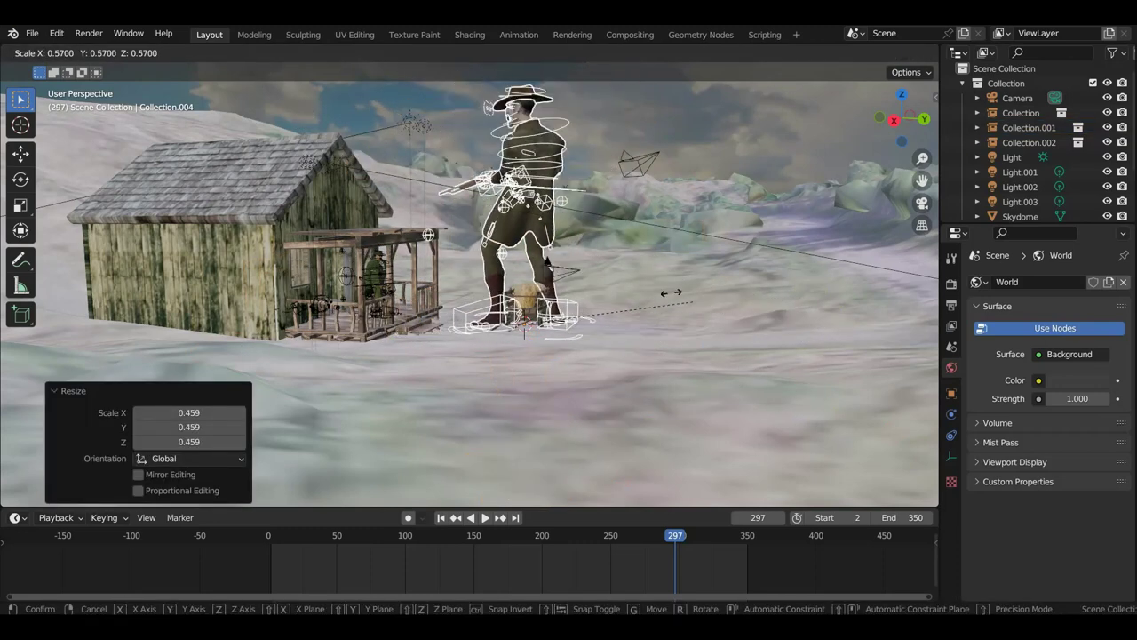
{"action": "left_click", "coordinate": [667, 307]}
{"action": "key", "text": "s"}
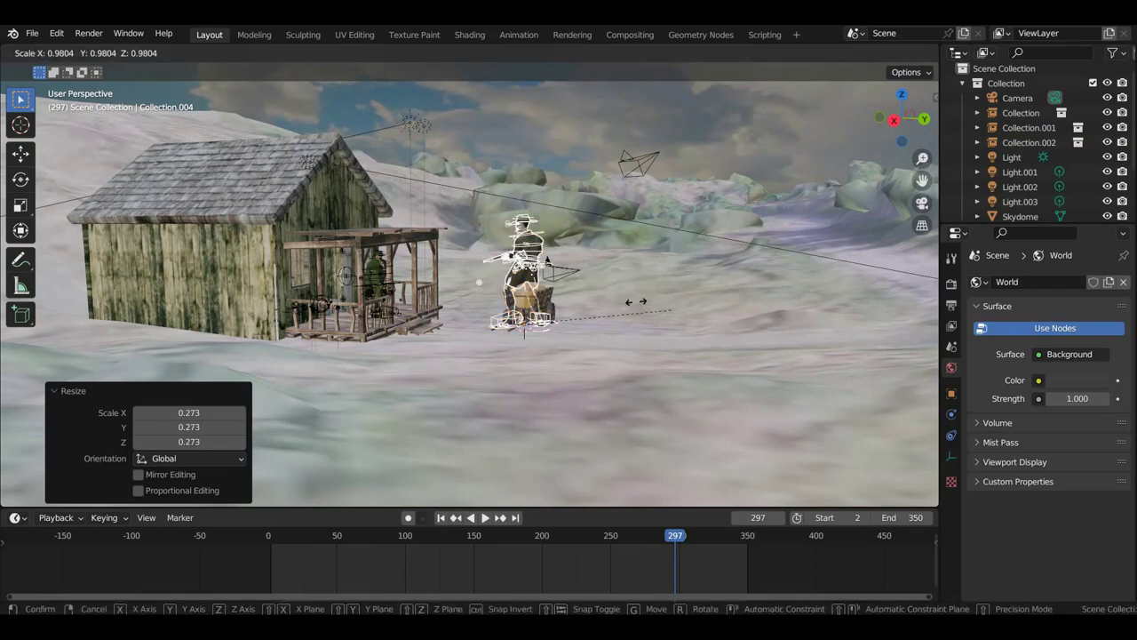
{"action": "left_click", "coordinate": [610, 294]}
Move the cowboy off the cart toward the cabin with the move gizmo and raise him
{"action": "scroll", "coordinate": [605, 294], "scroll_direction": "up", "scroll_amount": 3}
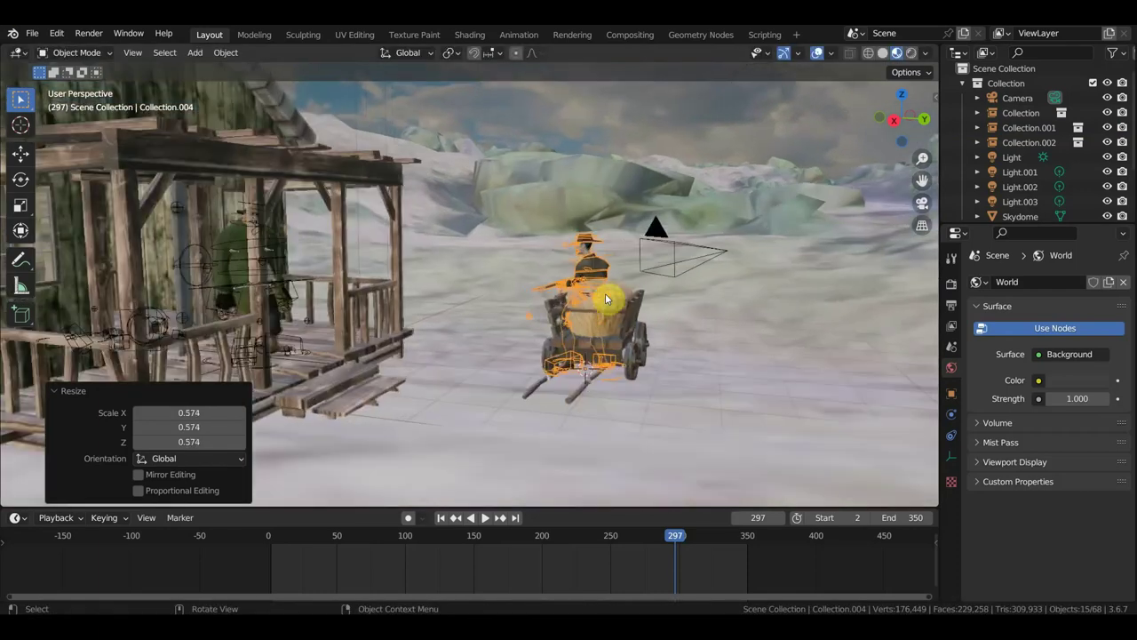
{"action": "scroll", "coordinate": [599, 296], "scroll_direction": "up", "scroll_amount": 2}
{"action": "middle_click_drag", "start_coordinate": [595, 298], "coordinate": [482, 310]}
{"action": "scroll", "coordinate": [533, 324], "scroll_direction": "up", "scroll_amount": 2}
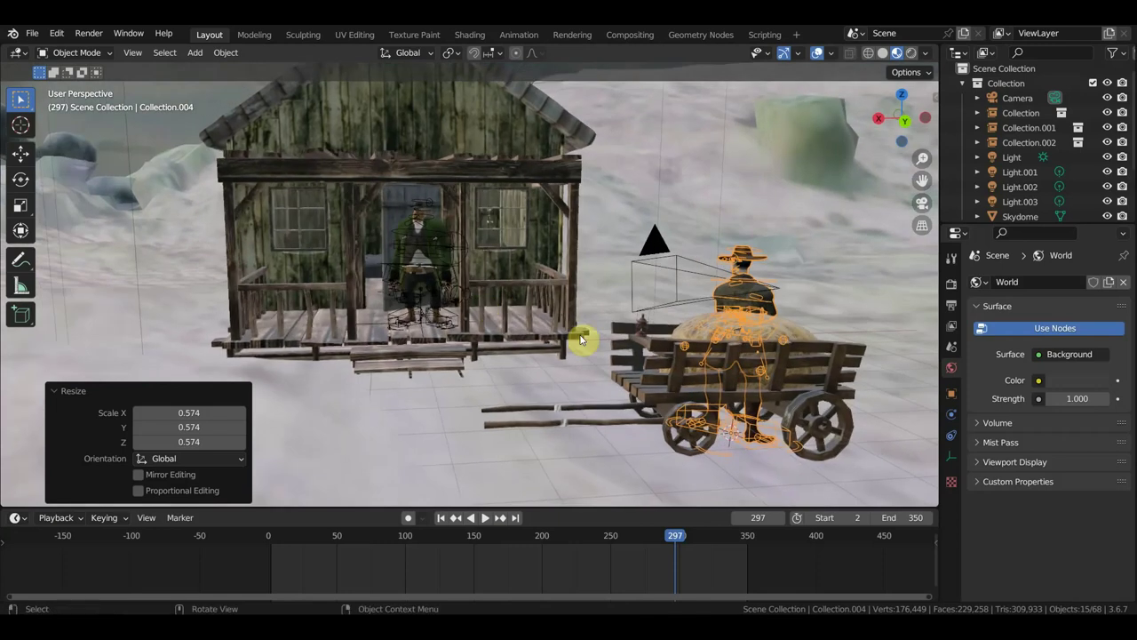
{"action": "scroll", "coordinate": [702, 409], "scroll_direction": "down", "scroll_amount": 1}
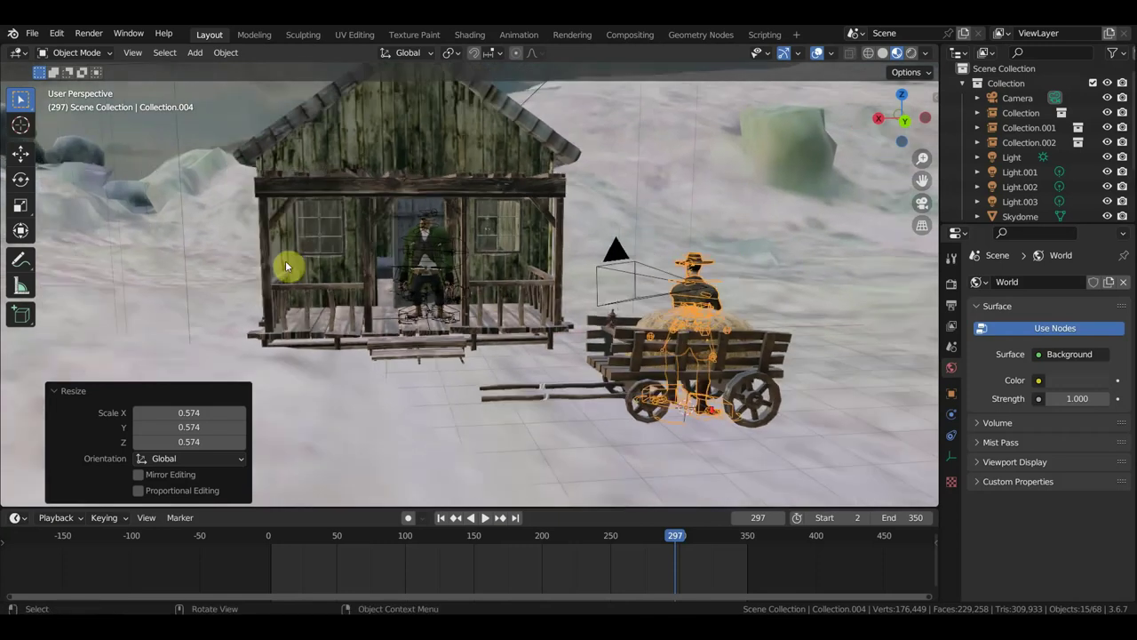
{"action": "left_click", "coordinate": [20, 153]}
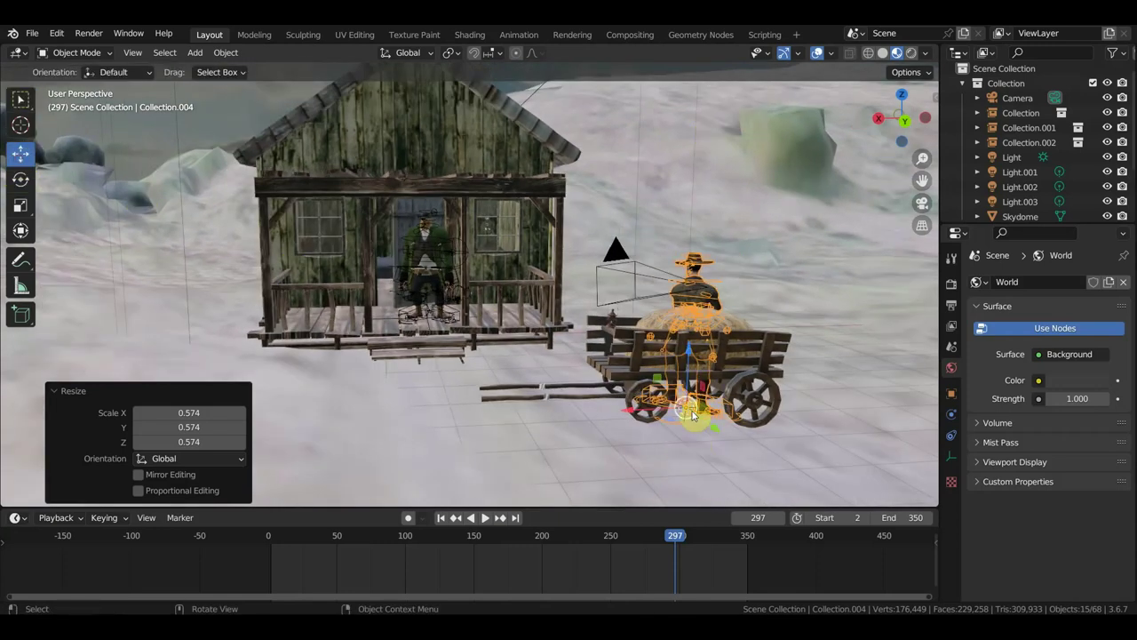
{"action": "left_click_drag", "start_coordinate": [632, 413], "coordinate": [366, 431]}
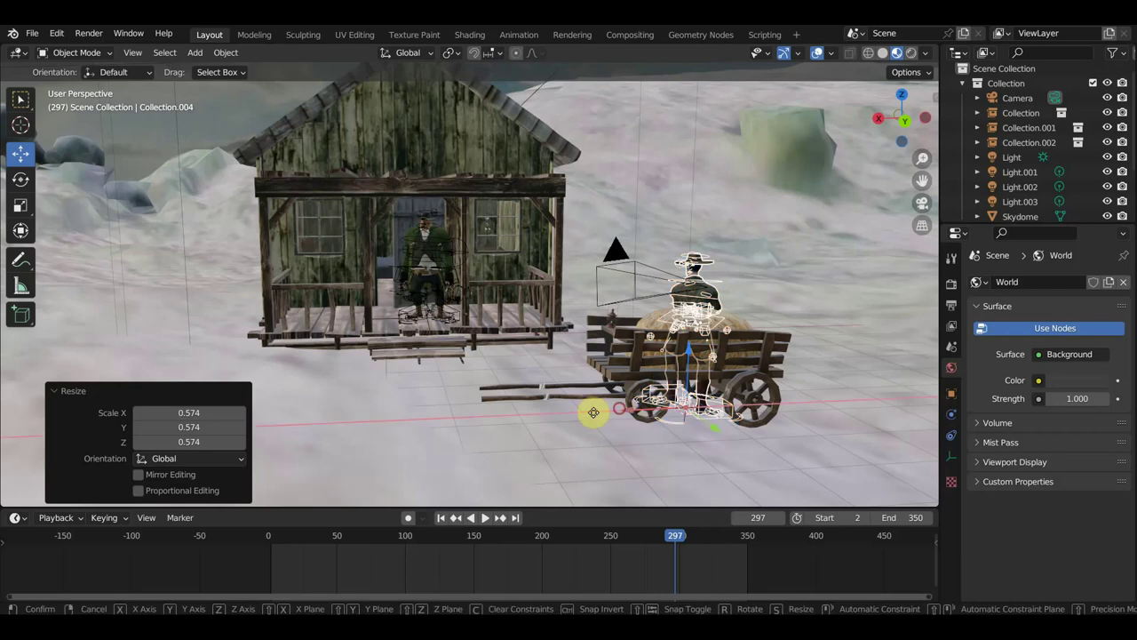
{"action": "left_click", "coordinate": [366, 431]}
{"action": "mouse_move", "coordinate": [538, 418]}
{"action": "middle_mouse_down"}
{"action": "mouse_move", "coordinate": [716, 423]}
{"action": "mouse_move", "coordinate": [736, 411]}
{"action": "mouse_move", "coordinate": [583, 386]}
{"action": "middle_mouse_up"}
{"action": "left_click_drag", "start_coordinate": [538, 372], "coordinate": [541, 335]}
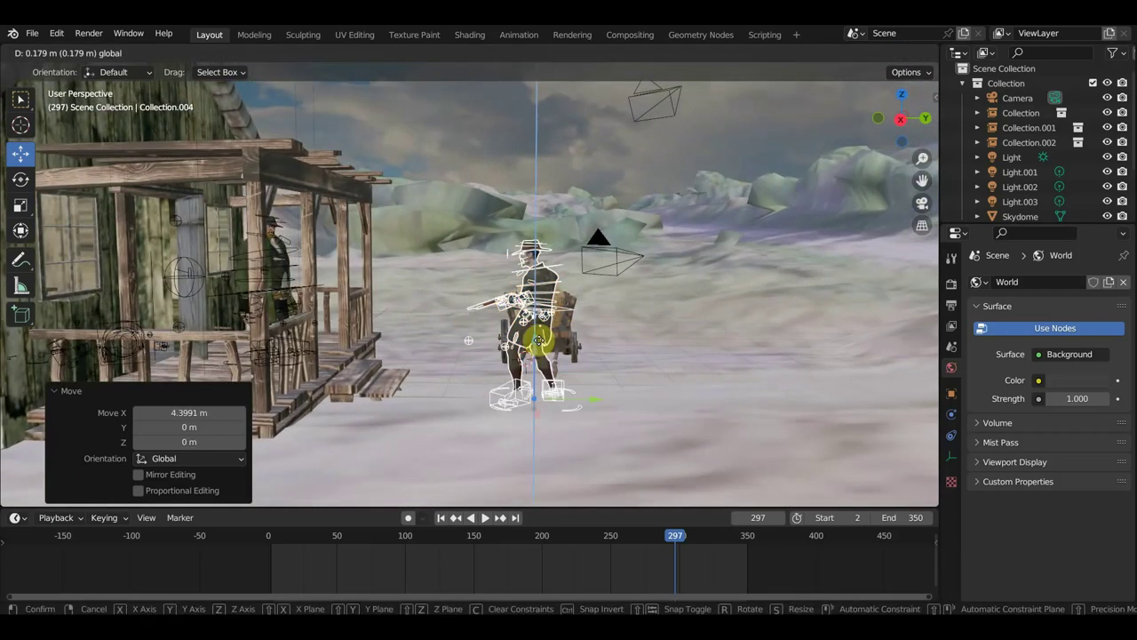
{"action": "left_click", "coordinate": [541, 338]}
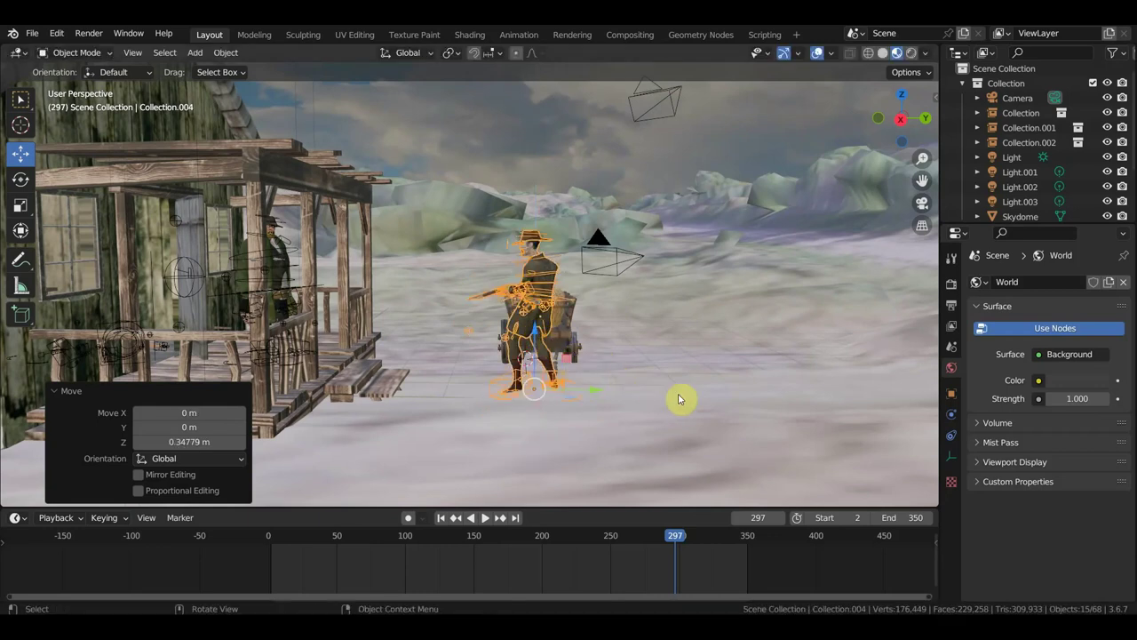
Rescale the cowboy to 0.894, then slightly larger to 0.926
{"action": "key", "text": "s"}
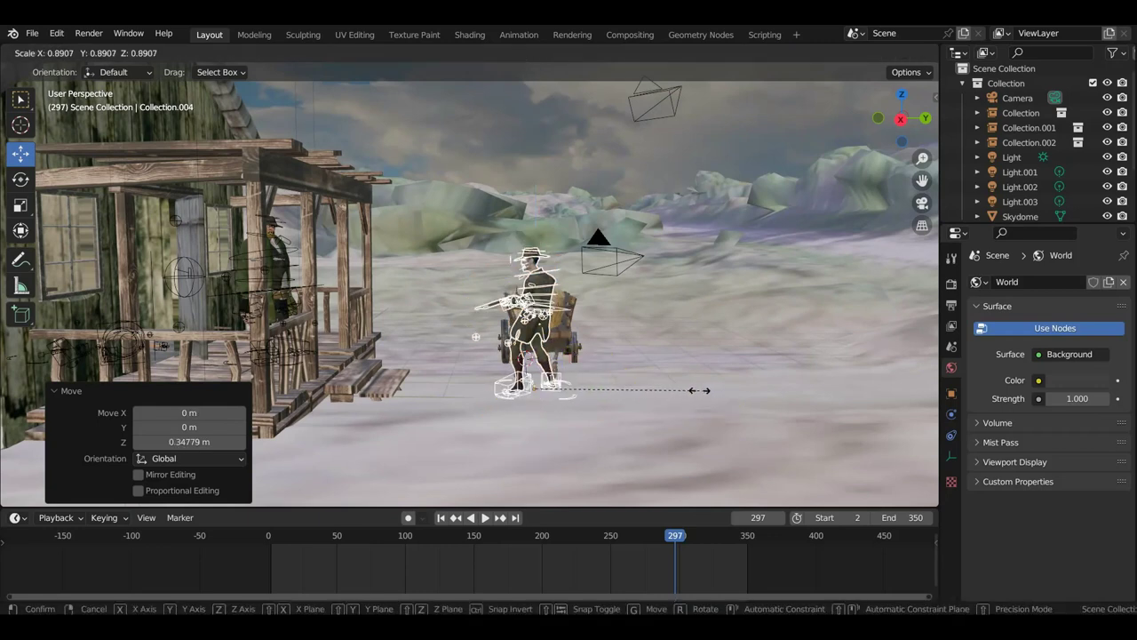
{"action": "left_click", "coordinate": [698, 394]}
{"action": "middle_click_drag", "start_coordinate": [698, 394], "coordinate": [622, 396]}
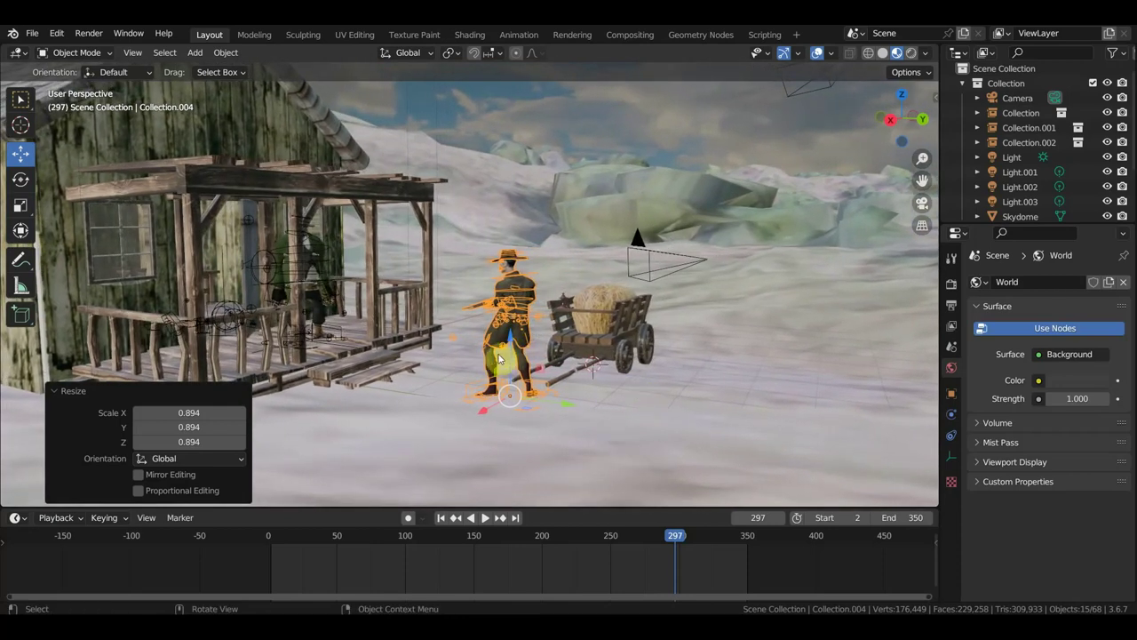
{"action": "key", "text": "s"}
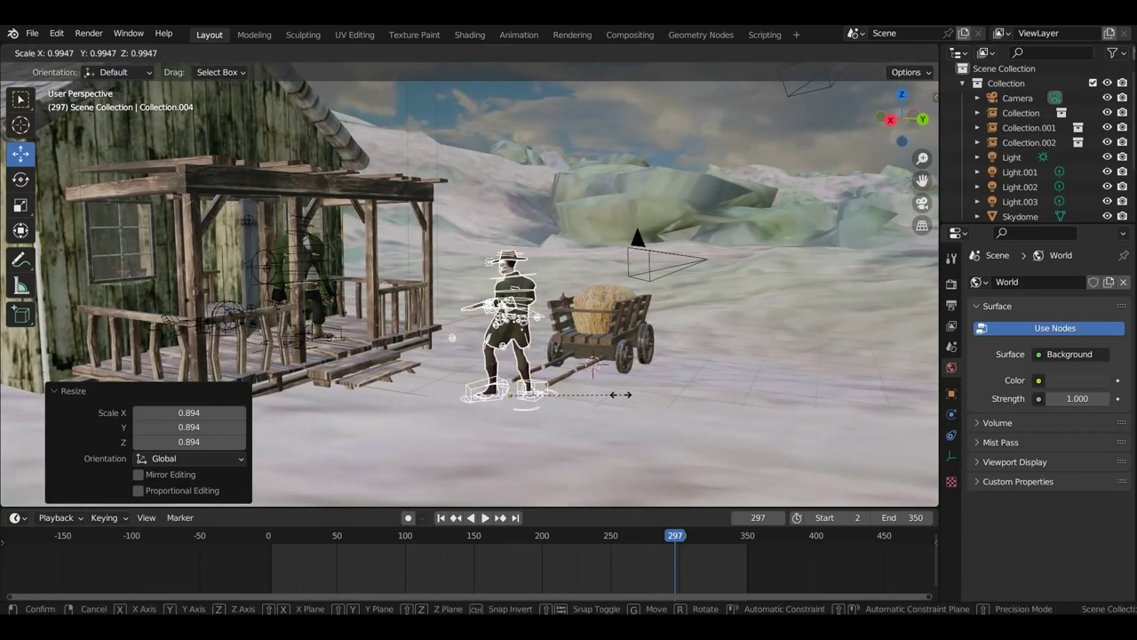
{"action": "left_click", "coordinate": [614, 393]}
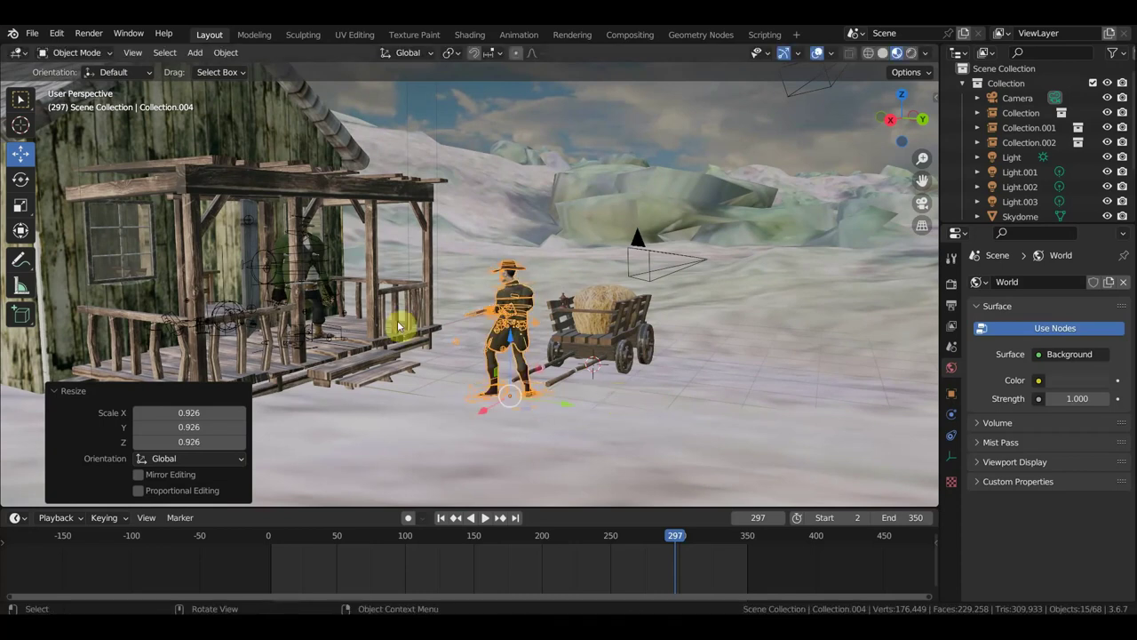
Nudge the cowboy's height, hide viewport overlays, and begin a Z-only move
{"action": "middle_click_drag", "start_coordinate": [424, 318], "coordinate": [578, 348]}
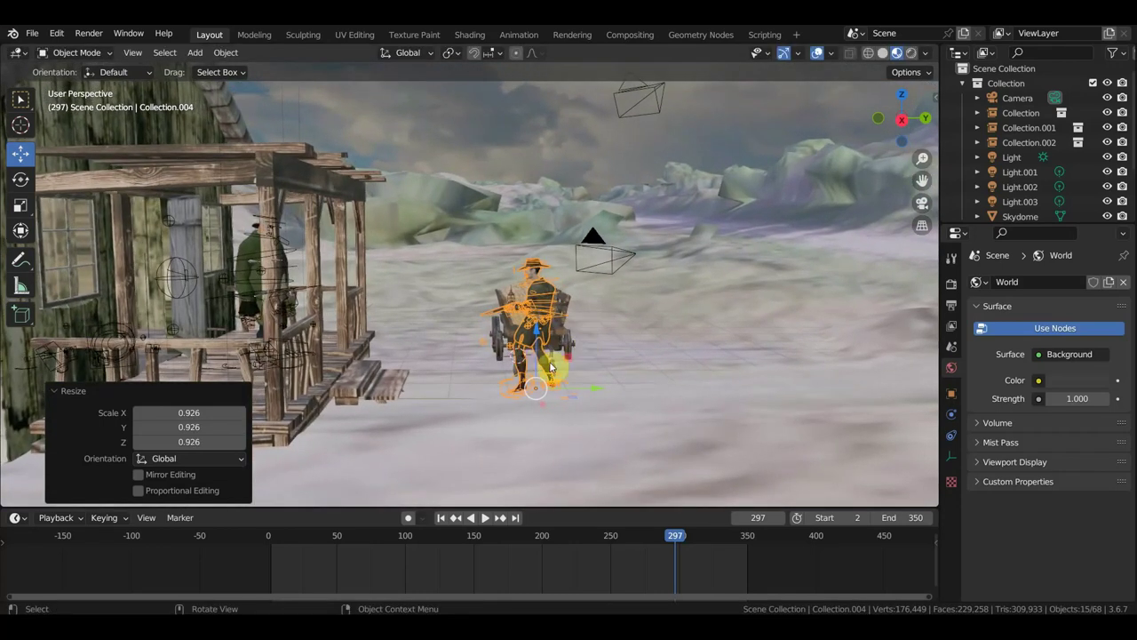
{"action": "key", "text": "g"}
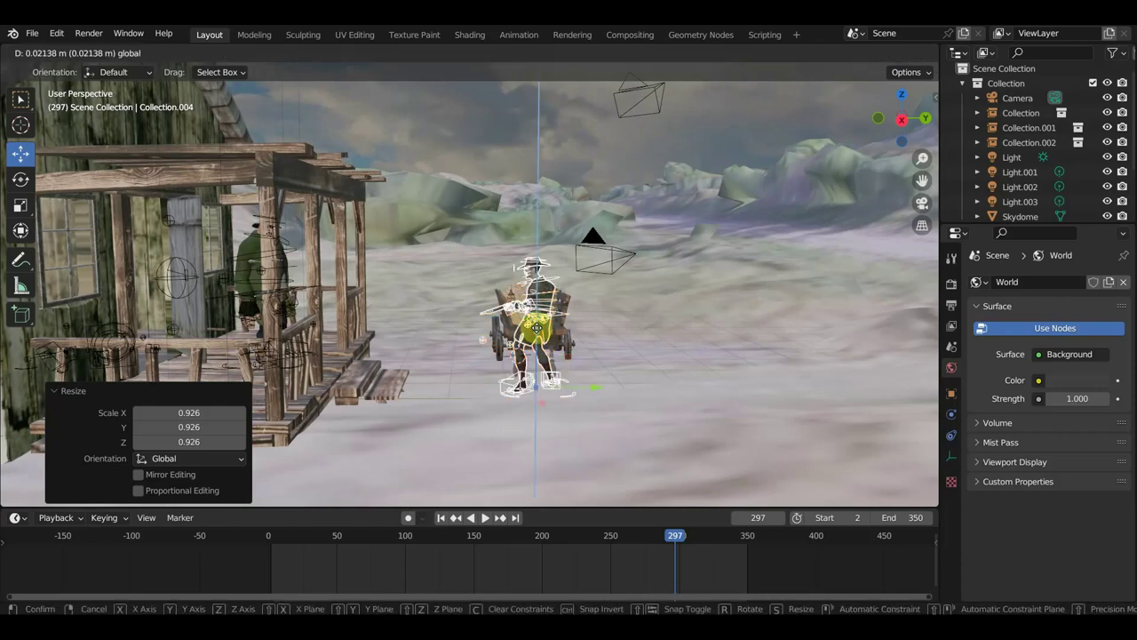
{"action": "left_click", "coordinate": [604, 383]}
{"action": "scroll", "coordinate": [612, 381], "scroll_direction": "up", "scroll_amount": 5}
{"action": "mouse_move", "coordinate": [612, 381]}
{"action": "middle_mouse_down"}
{"action": "mouse_move", "coordinate": [513, 267]}
{"action": "mouse_move", "coordinate": [467, 236]}
{"action": "middle_mouse_up"}
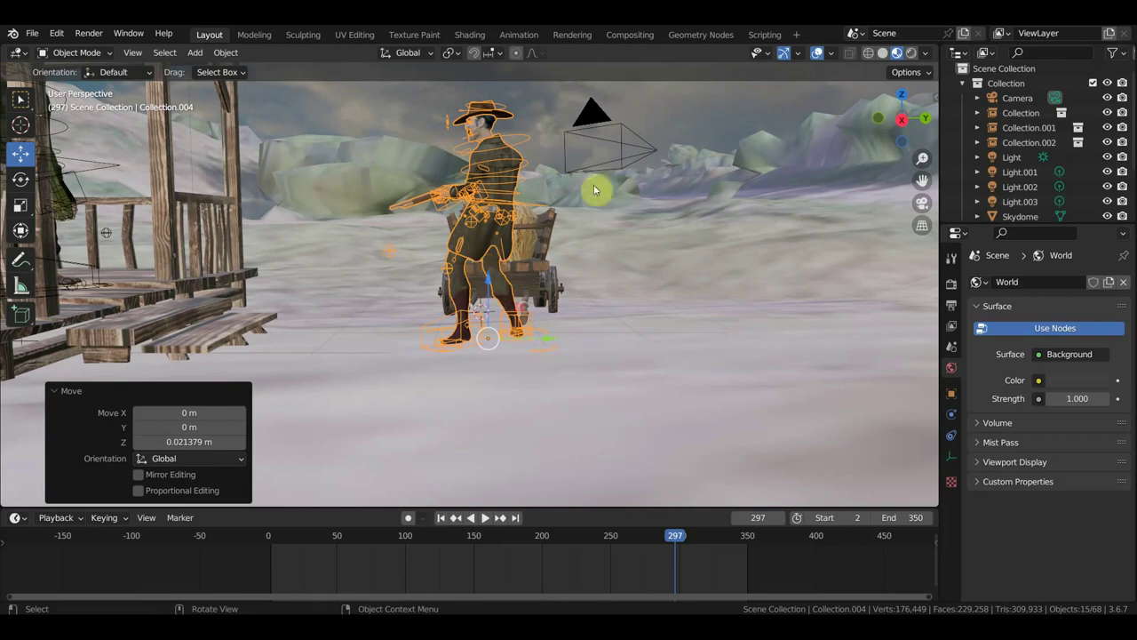
{"action": "left_click", "coordinate": [815, 53]}
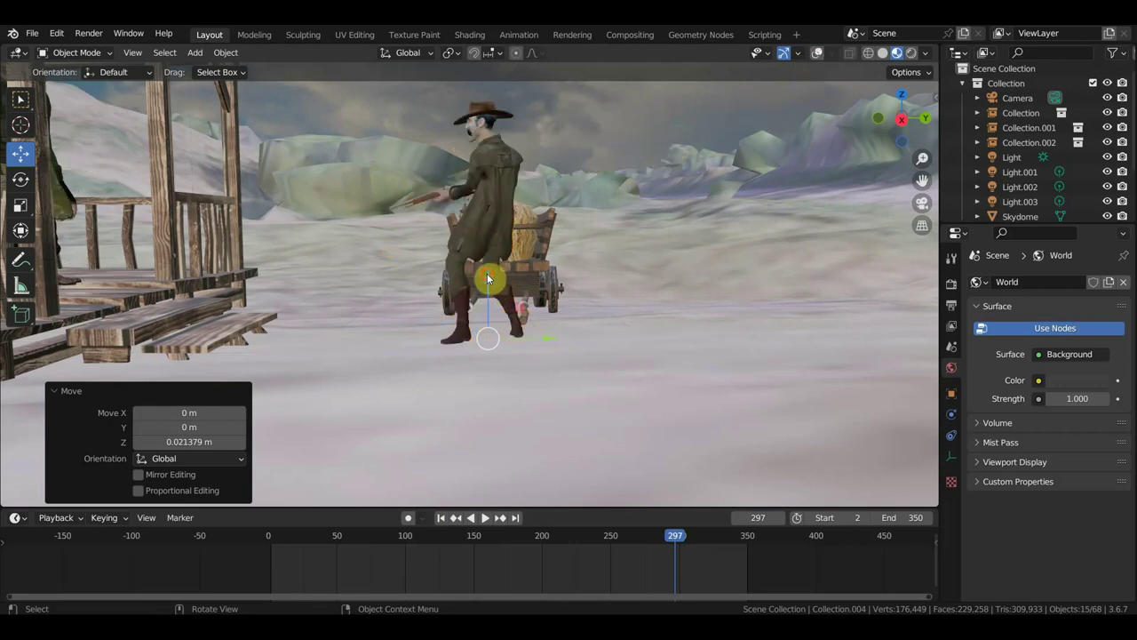
{"action": "key", "text": "g"}
{"action": "key", "text": "z"}
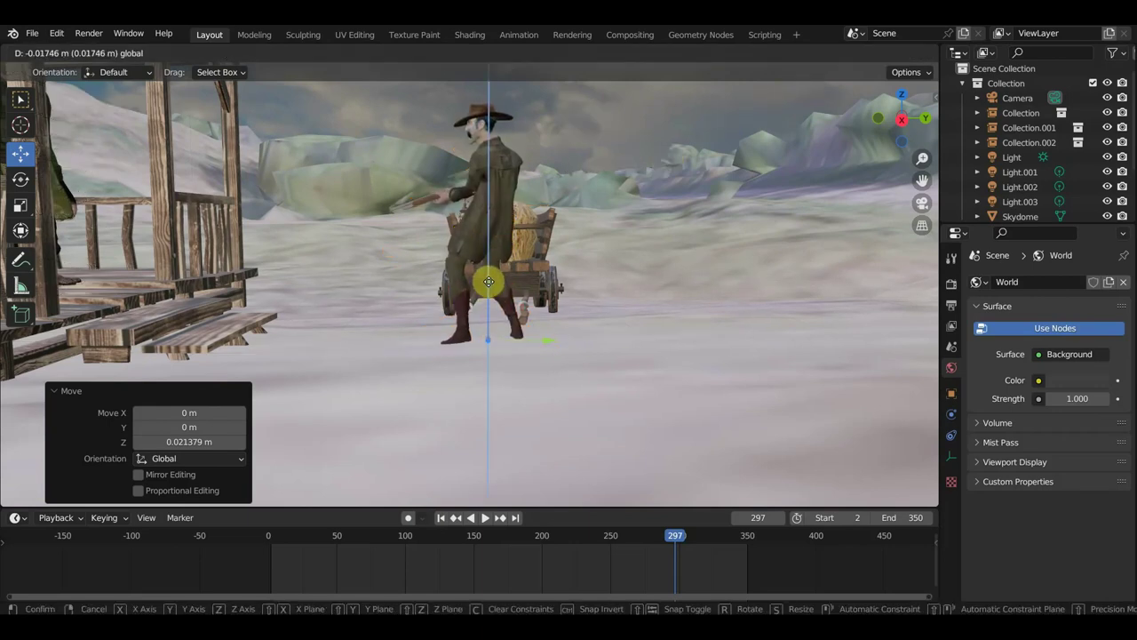
Confirm the cowboy's new height and play the animation from the start to preview it
{"action": "left_click", "coordinate": [488, 278]}
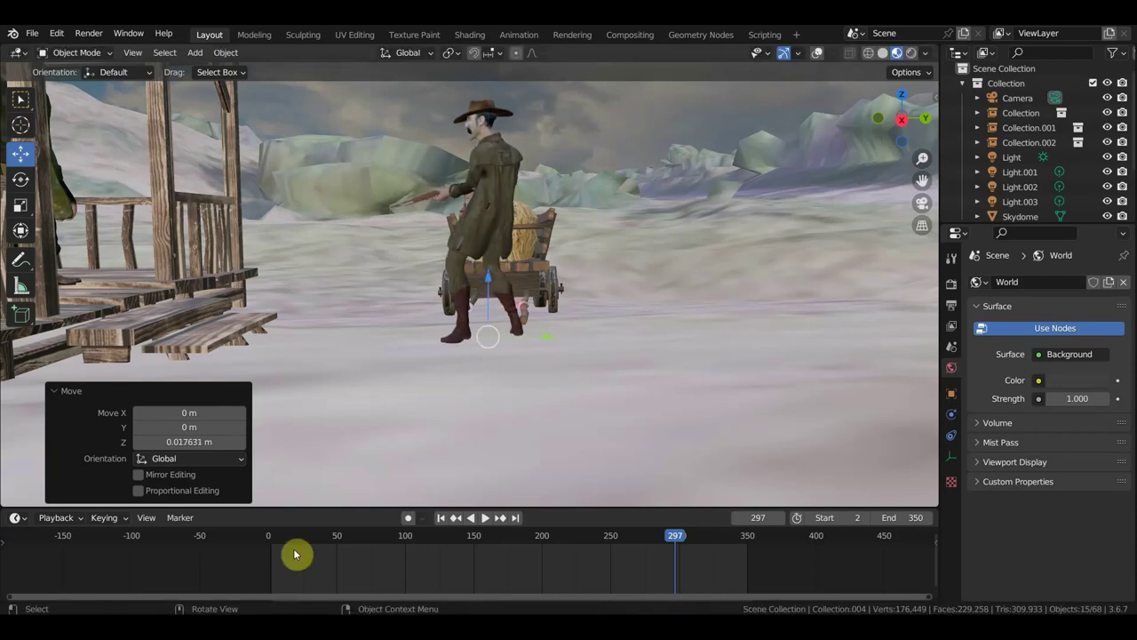
{"action": "left_click", "coordinate": [274, 537]}
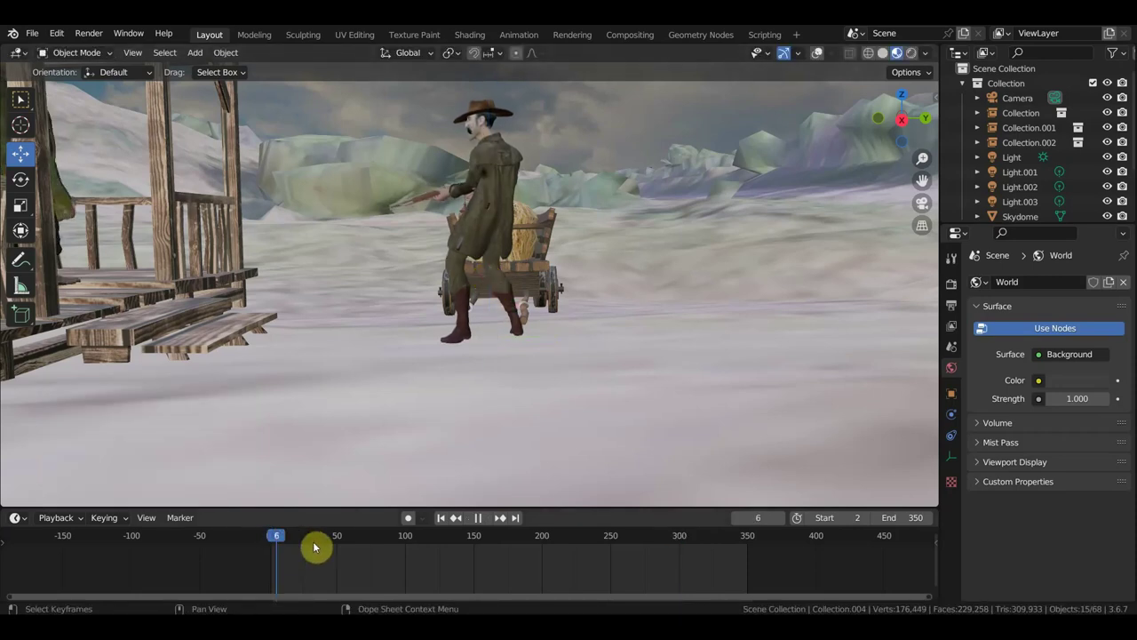
{"action": "key", "text": "space"}
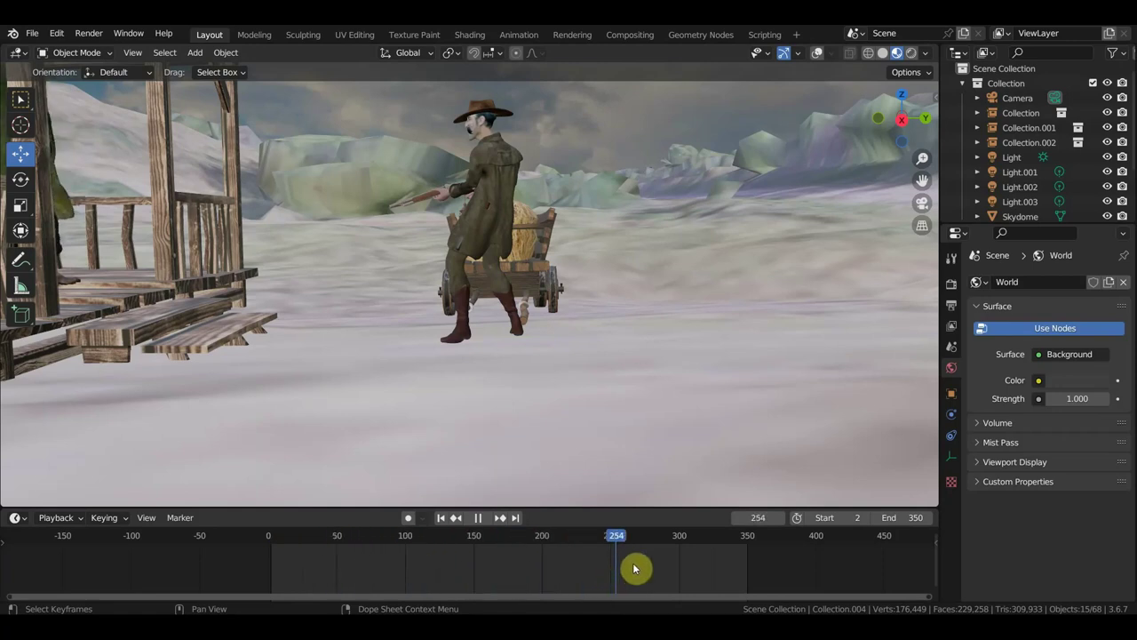
{"action": "key", "text": "space"}
Turn viewport overlays back on and delete the cowboy rig
{"action": "middle_click_drag", "start_coordinate": [589, 373], "coordinate": [619, 375]}
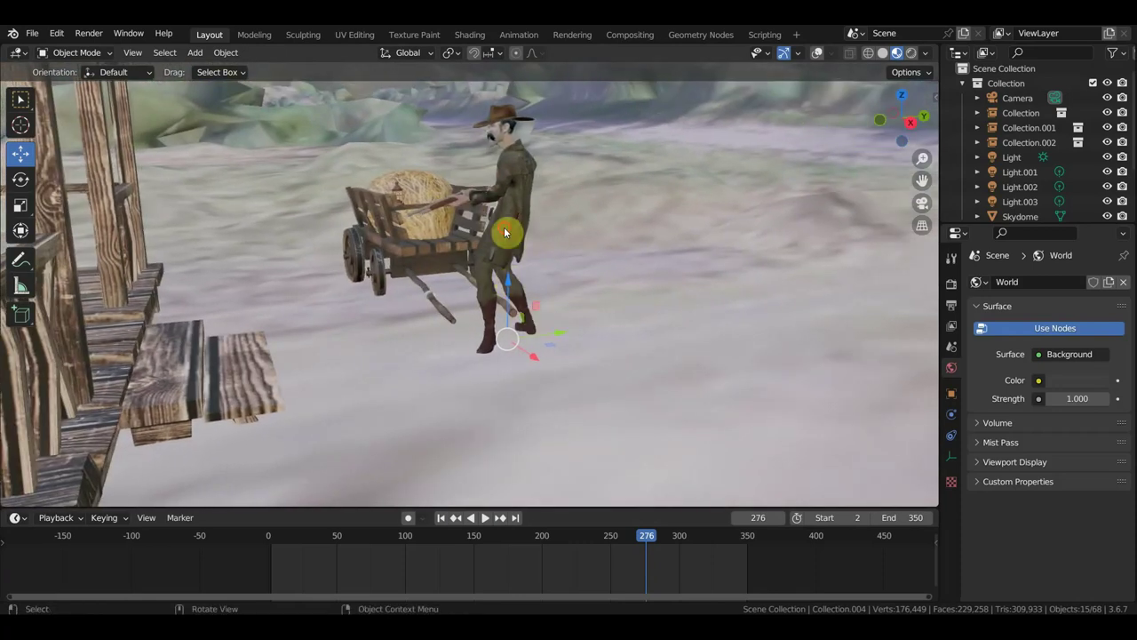
{"action": "left_click", "coordinate": [817, 53]}
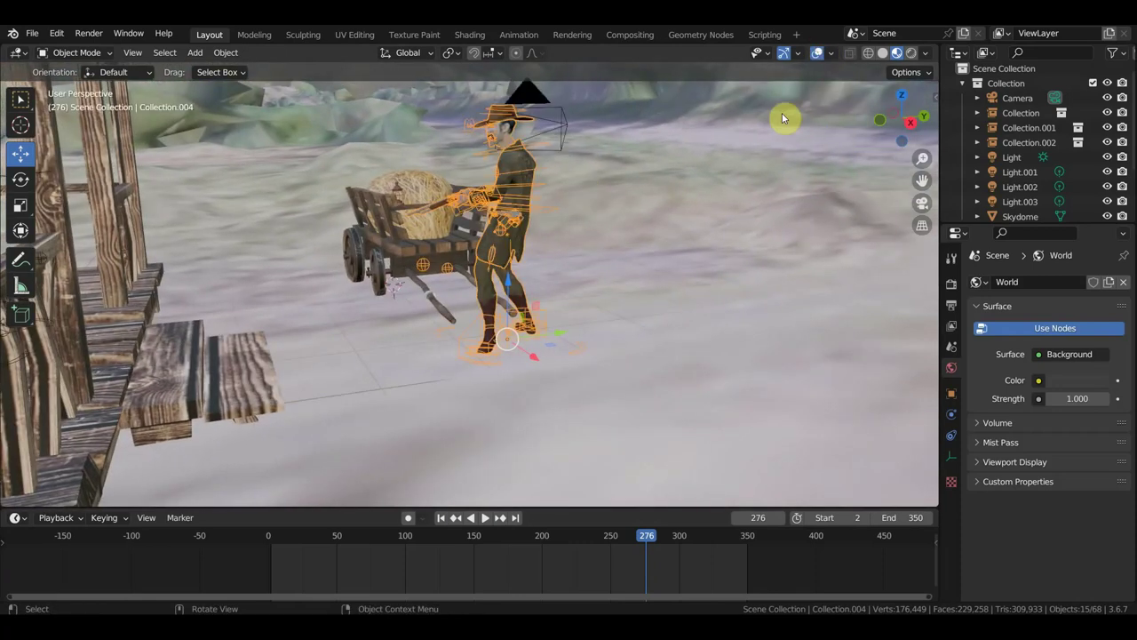
{"action": "key", "text": "Delete"}
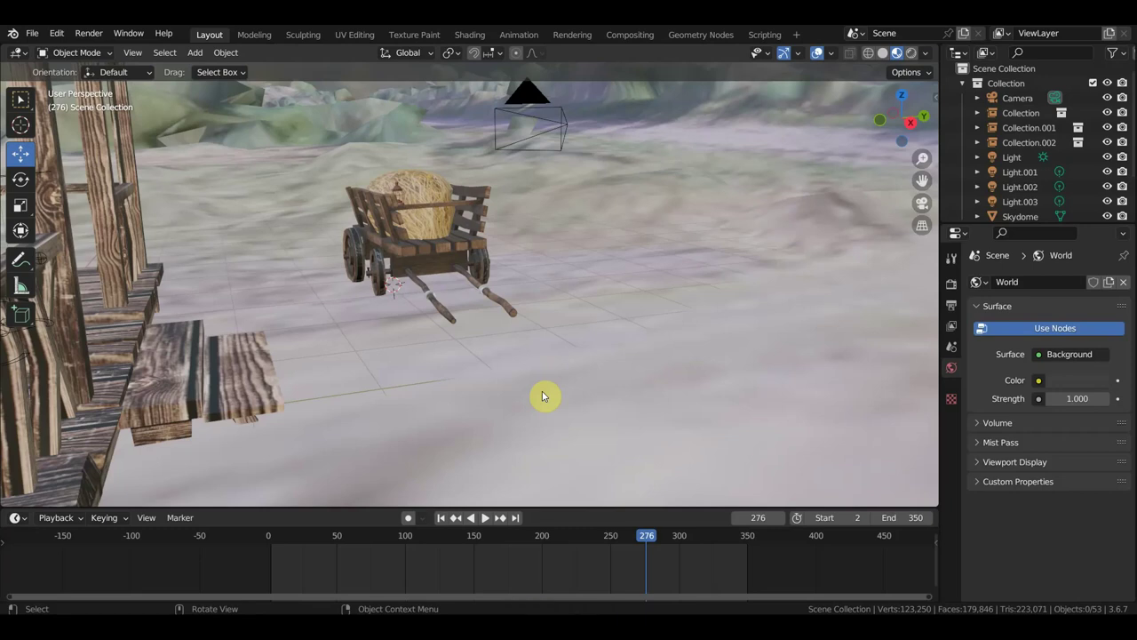
Undo the deletion, move the cowboy about 2.4 m along Y, raise him 0.12 m, then select the cart
{"action": "key", "text": "ctrl+z"}
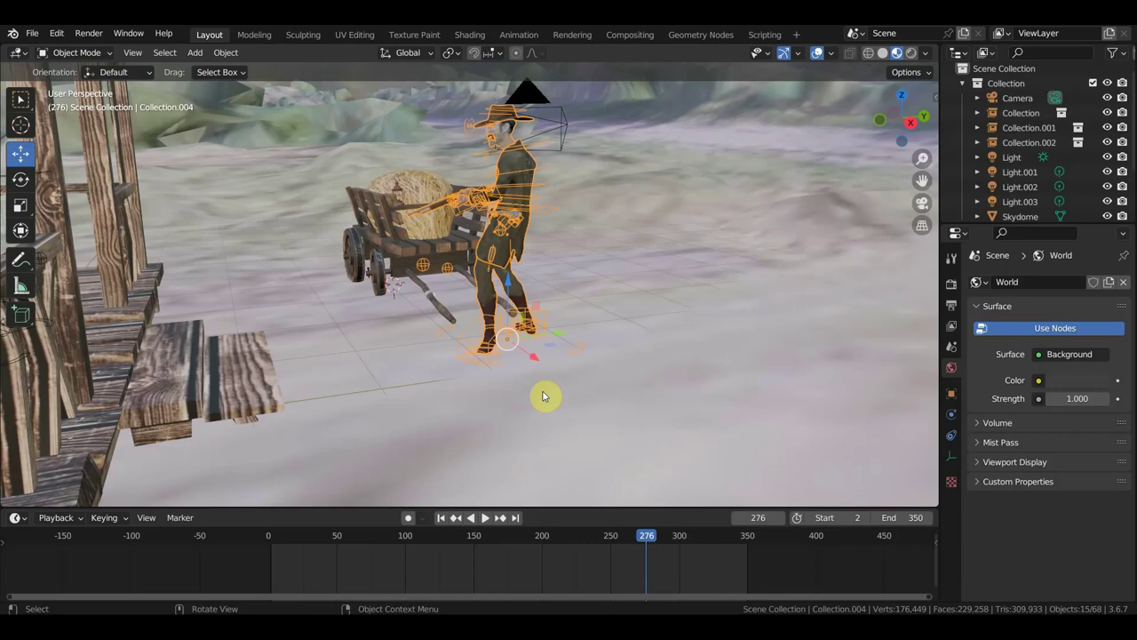
{"action": "key", "text": "g"}
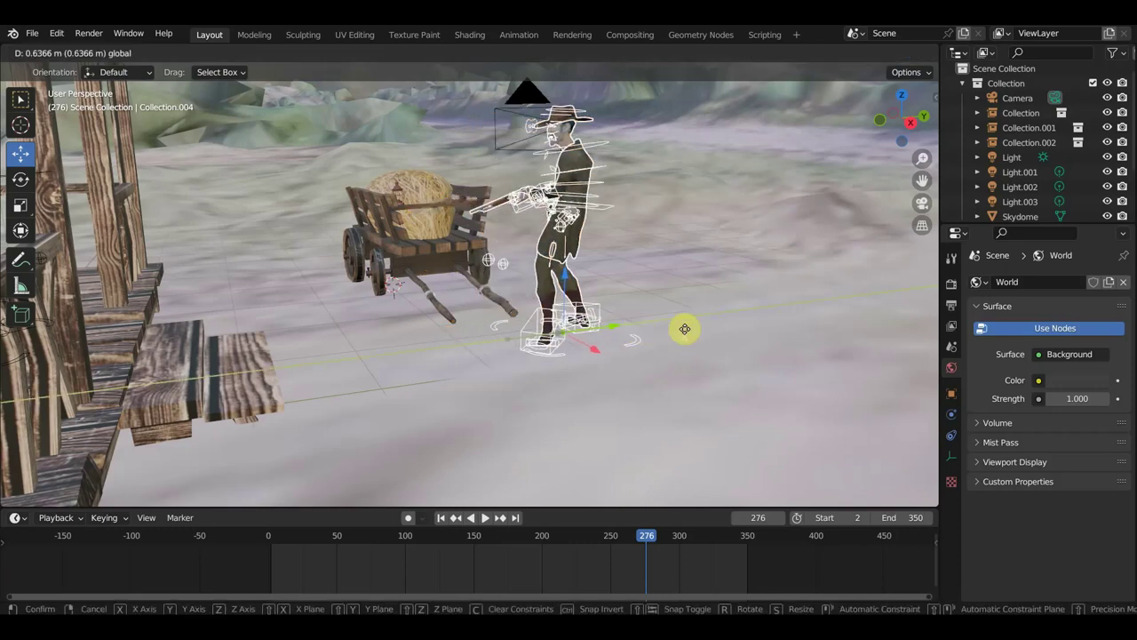
{"action": "left_click", "coordinate": [750, 336]}
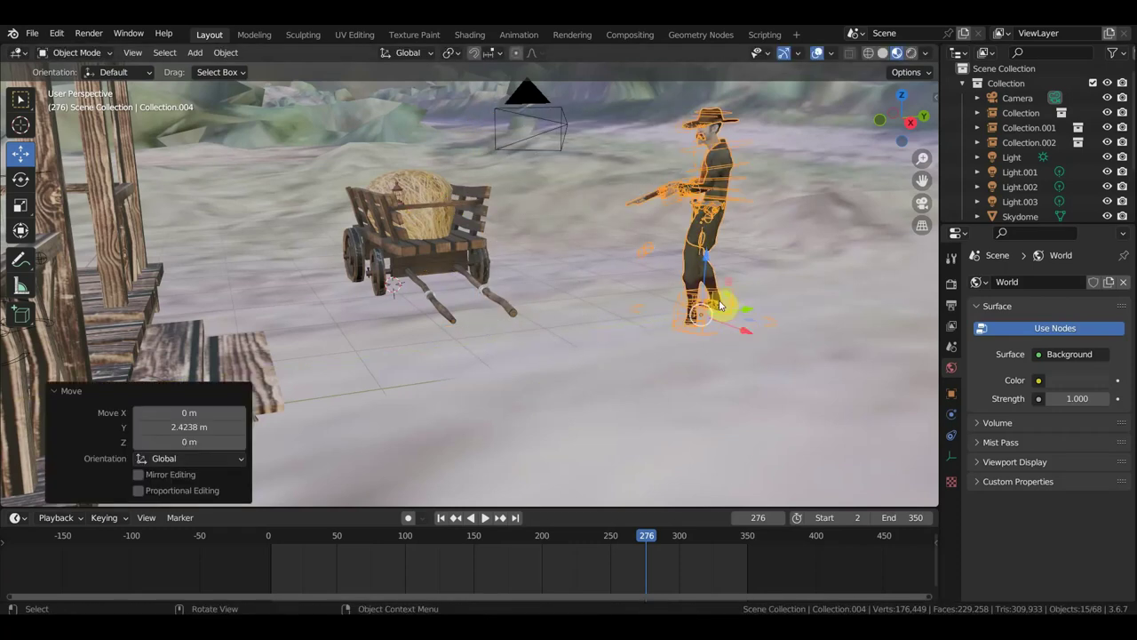
{"action": "key", "text": "g"}
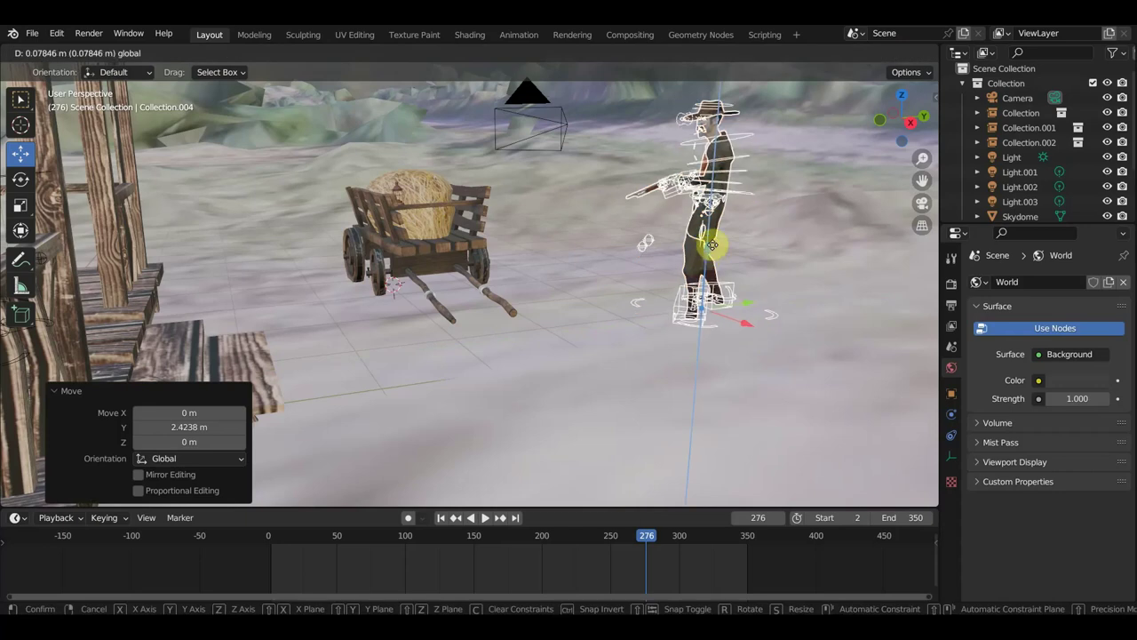
{"action": "key", "text": "z"}
{"action": "left_click", "coordinate": [744, 316]}
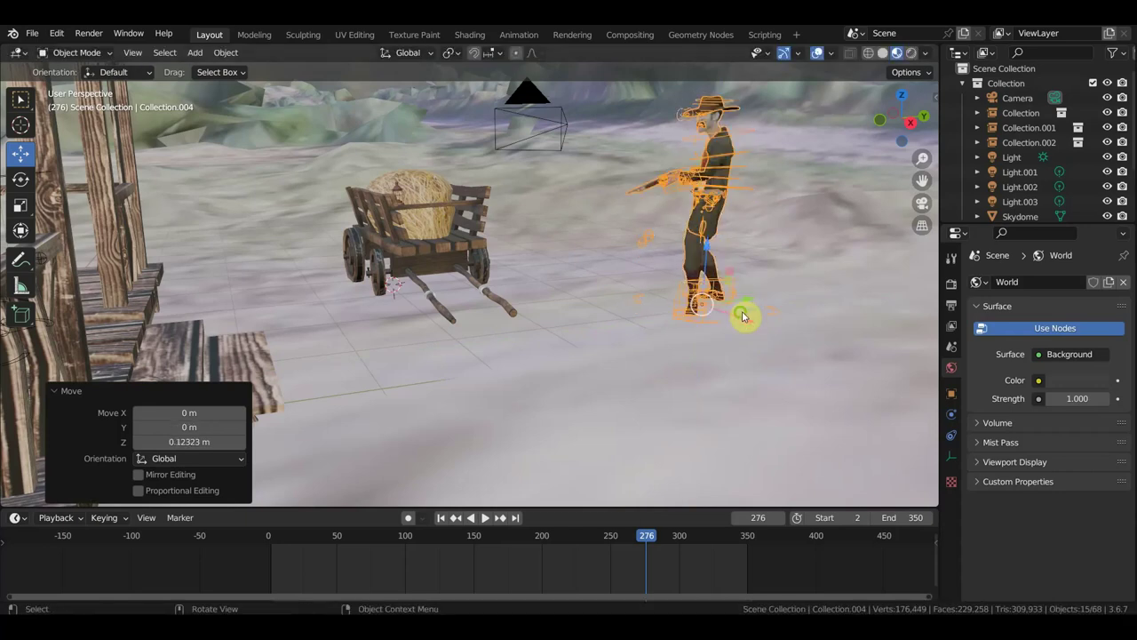
{"action": "mouse_move", "coordinate": [743, 317]}
{"action": "middle_mouse_down"}
{"action": "mouse_move", "coordinate": [684, 305]}
{"action": "mouse_move", "coordinate": [698, 299]}
{"action": "mouse_move", "coordinate": [592, 355]}
{"action": "mouse_move", "coordinate": [533, 300]}
{"action": "mouse_move", "coordinate": [507, 304]}
{"action": "middle_mouse_up"}
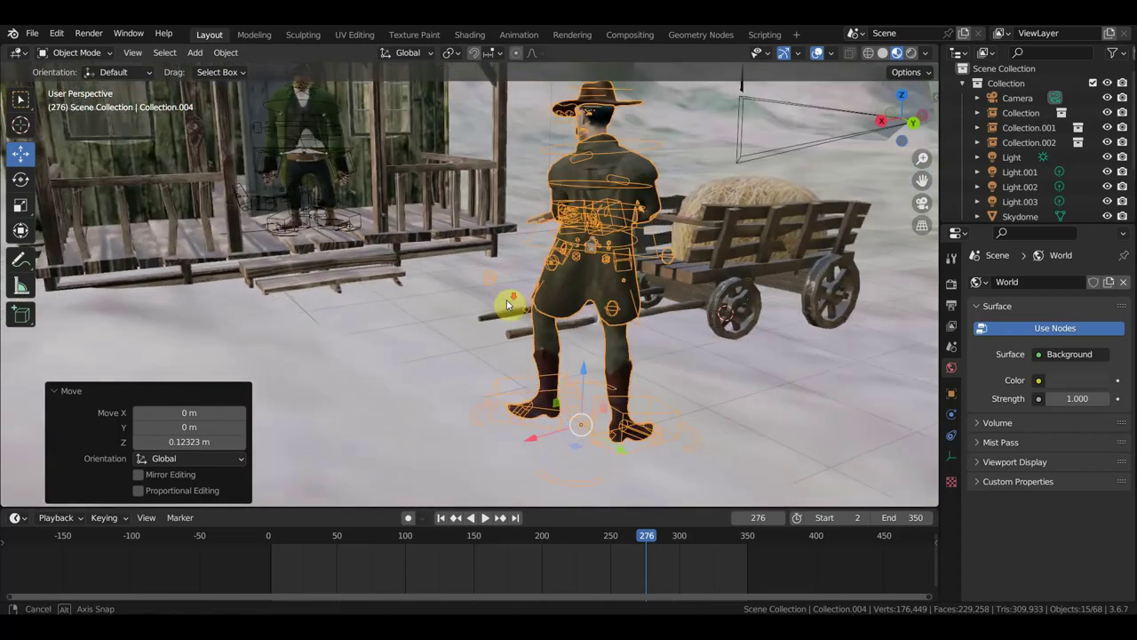
{"action": "scroll", "coordinate": [507, 305], "scroll_direction": "down", "scroll_amount": 3}
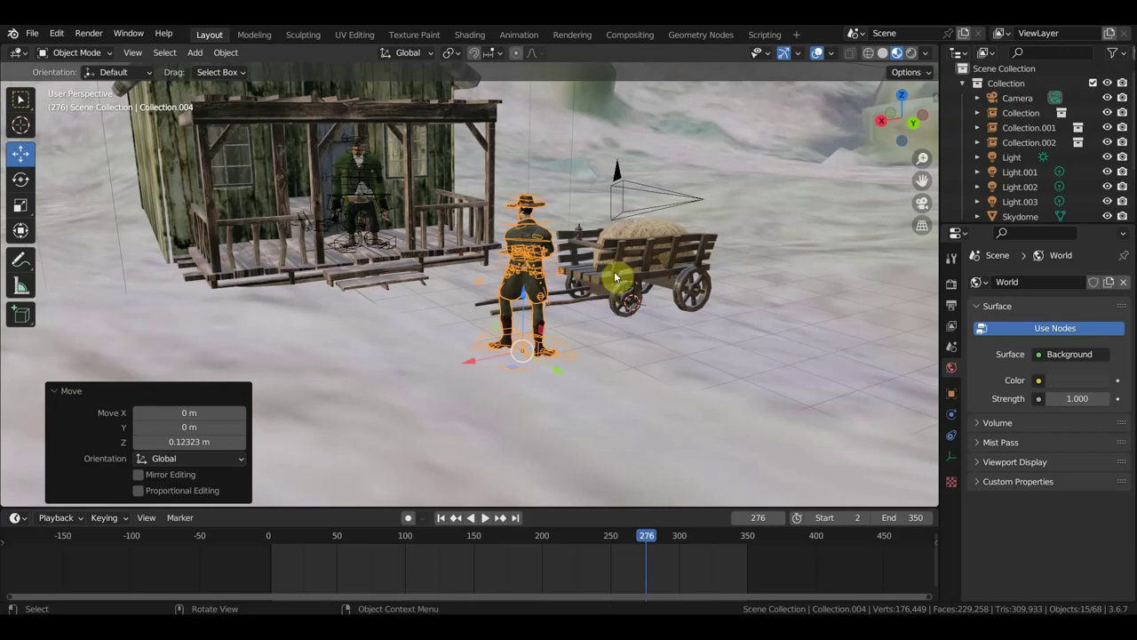
{"action": "left_click", "coordinate": [646, 265]}
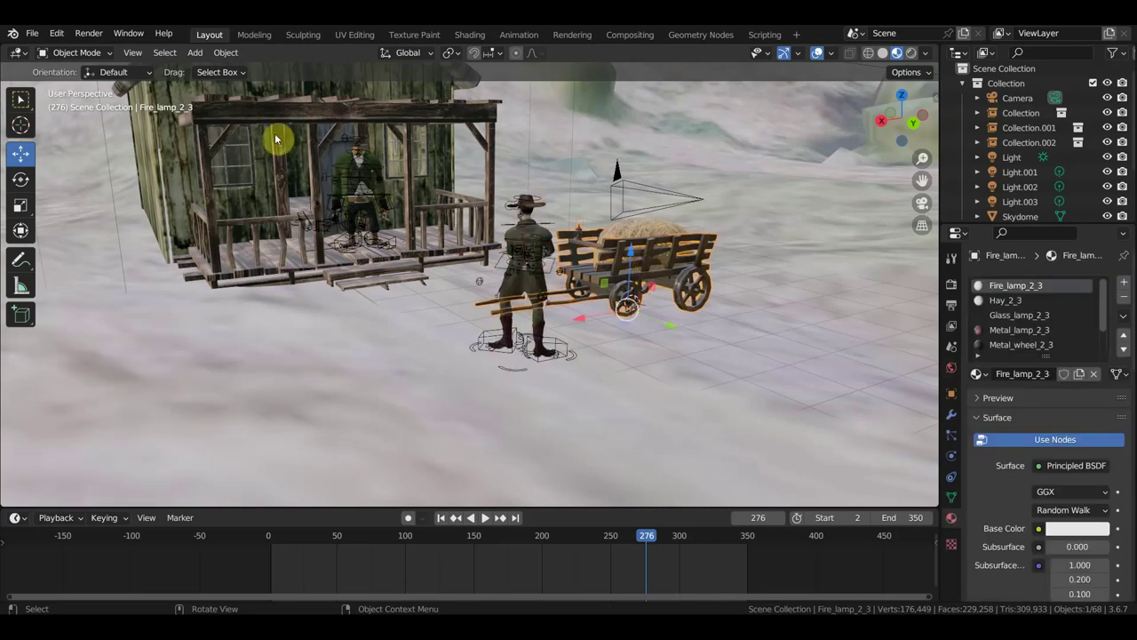
Save As into the Ковбой главарь банды folder, replacing the file name with у мастерсона начало
{"action": "left_click", "coordinate": [32, 33]}
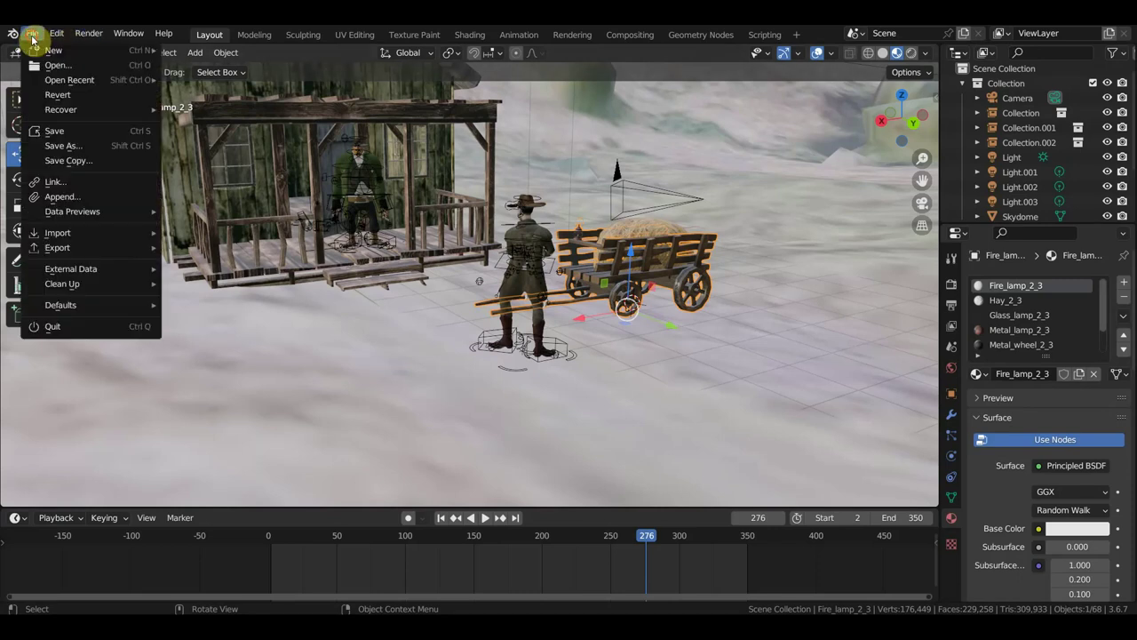
{"action": "left_click", "coordinate": [66, 146]}
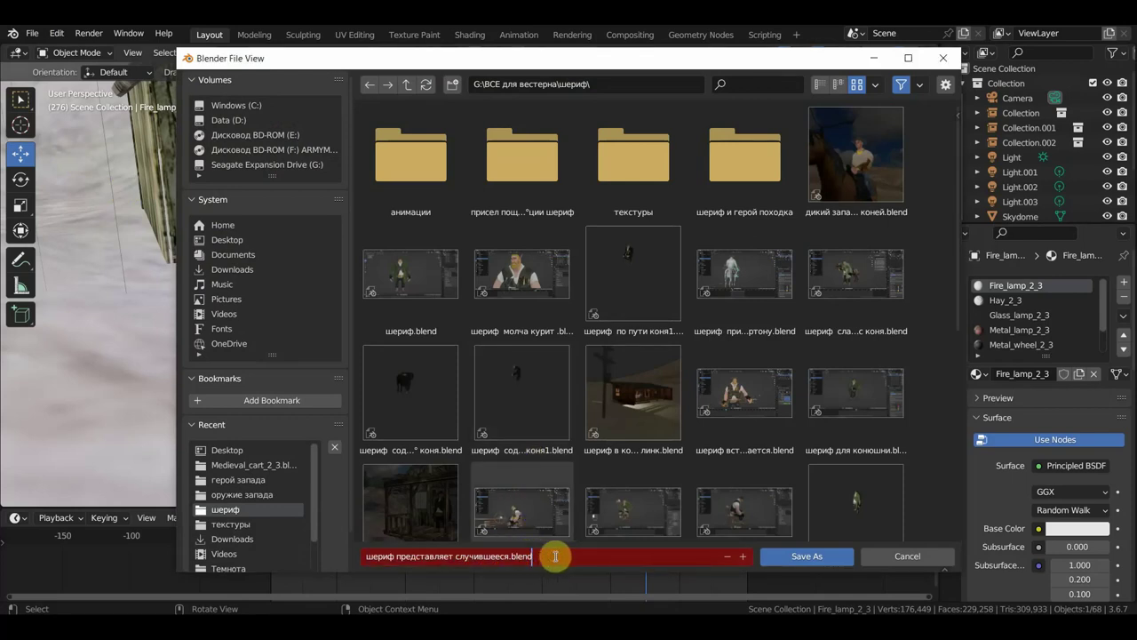
{"action": "left_click_drag", "start_coordinate": [555, 556], "coordinate": [376, 548]}
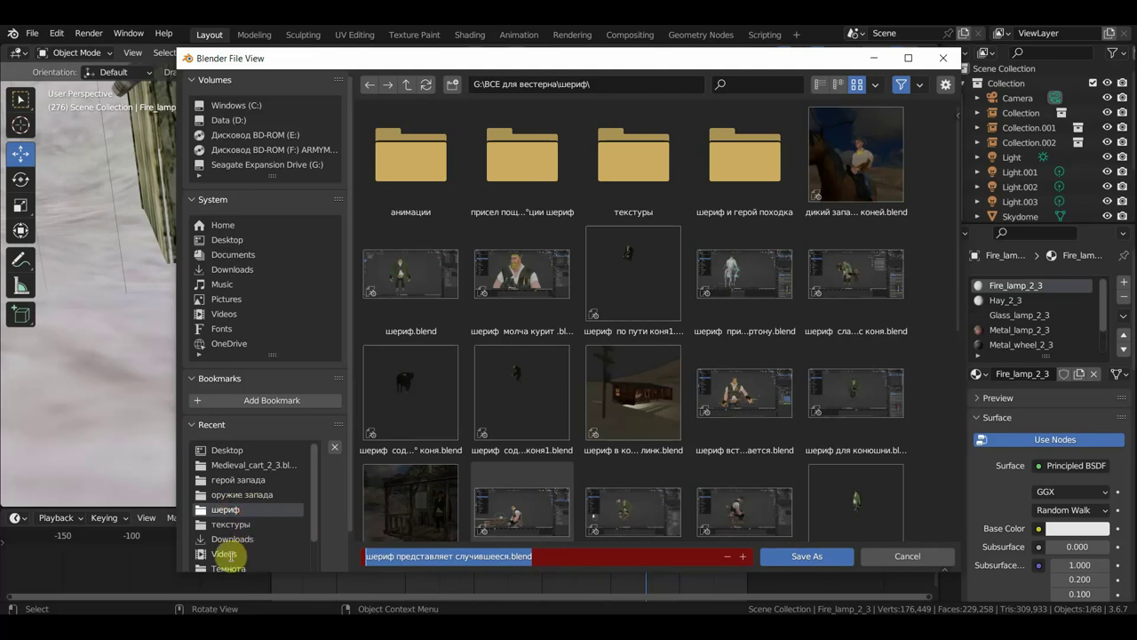
{"action": "scroll", "coordinate": [228, 557], "scroll_direction": "down", "scroll_amount": 1}
{"action": "scroll", "coordinate": [228, 557], "scroll_direction": "down", "scroll_amount": 1}
{"action": "scroll", "coordinate": [254, 561], "scroll_direction": "down", "scroll_amount": 1}
{"action": "scroll", "coordinate": [254, 563], "scroll_direction": "down", "scroll_amount": 1}
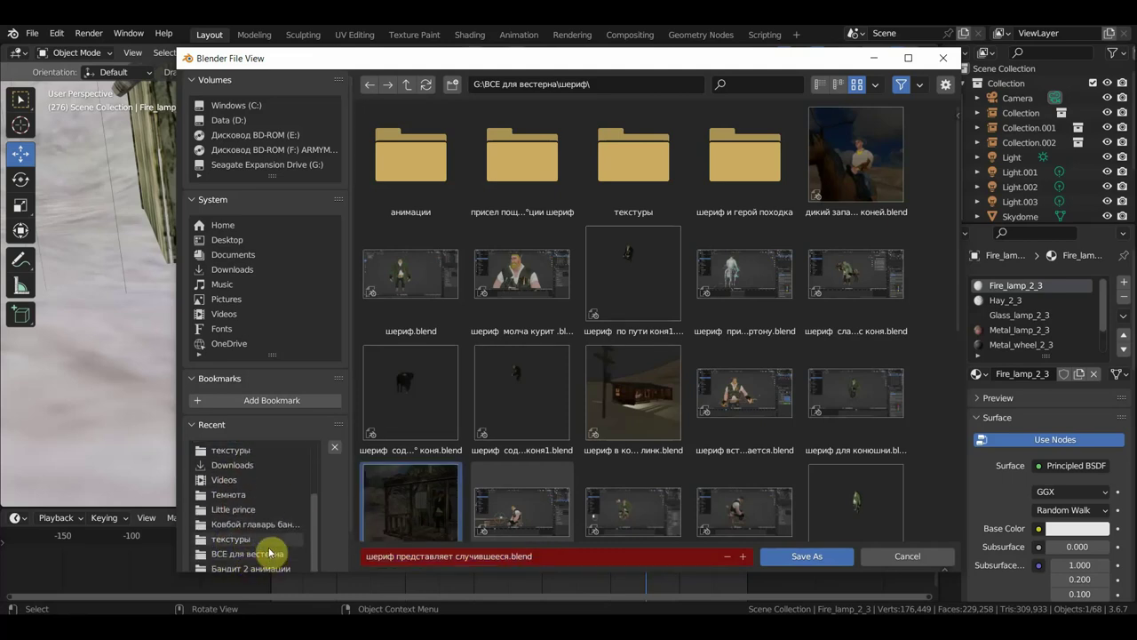
{"action": "scroll", "coordinate": [269, 548], "scroll_direction": "down", "scroll_amount": 1}
{"action": "left_click", "coordinate": [257, 525]}
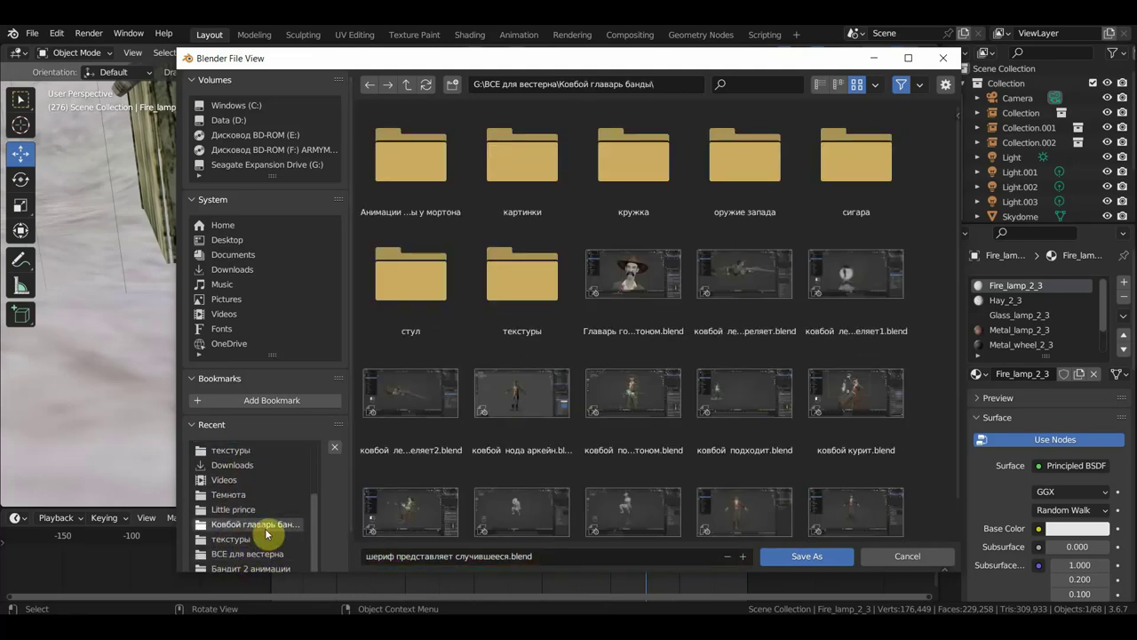
{"action": "left_click", "coordinate": [448, 558]}
{"action": "left_click", "coordinate": [535, 555]}
{"action": "key", "text": "ctrl+a"}
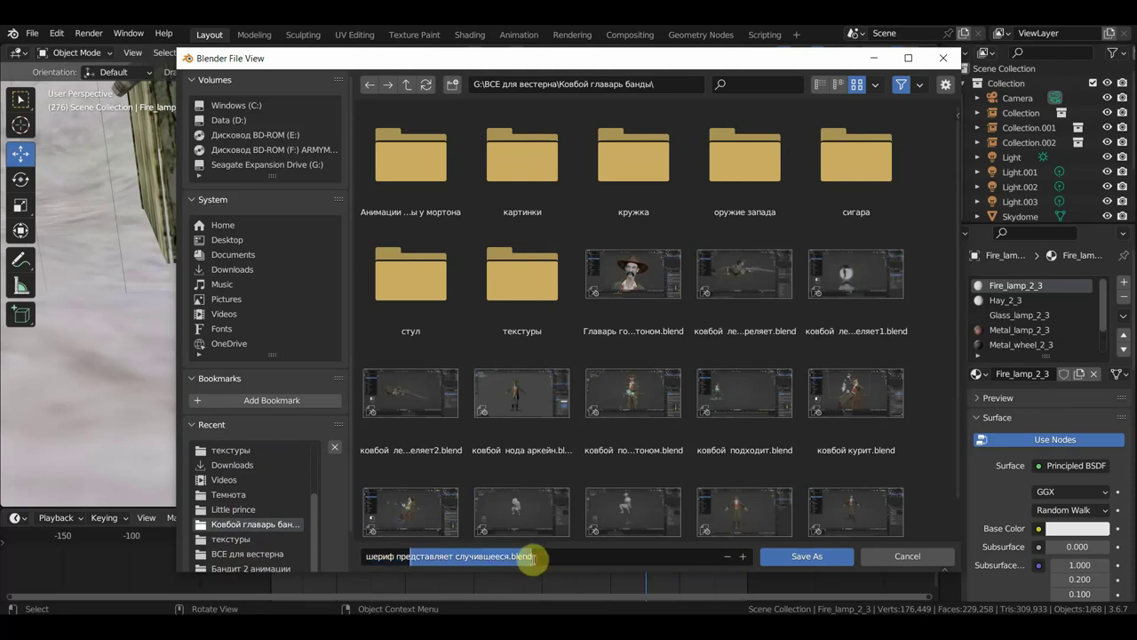
{"action": "key", "text": "BackSpace"}
{"action": "type", "text": "у мастерсона начало"}
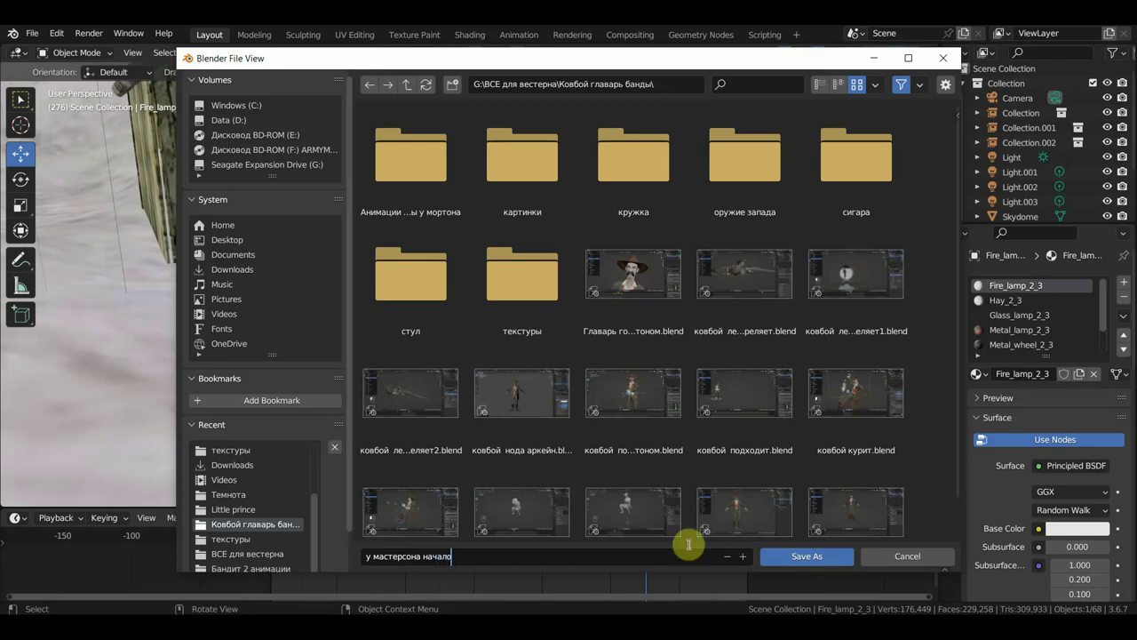
{"action": "left_click", "coordinate": [797, 558]}
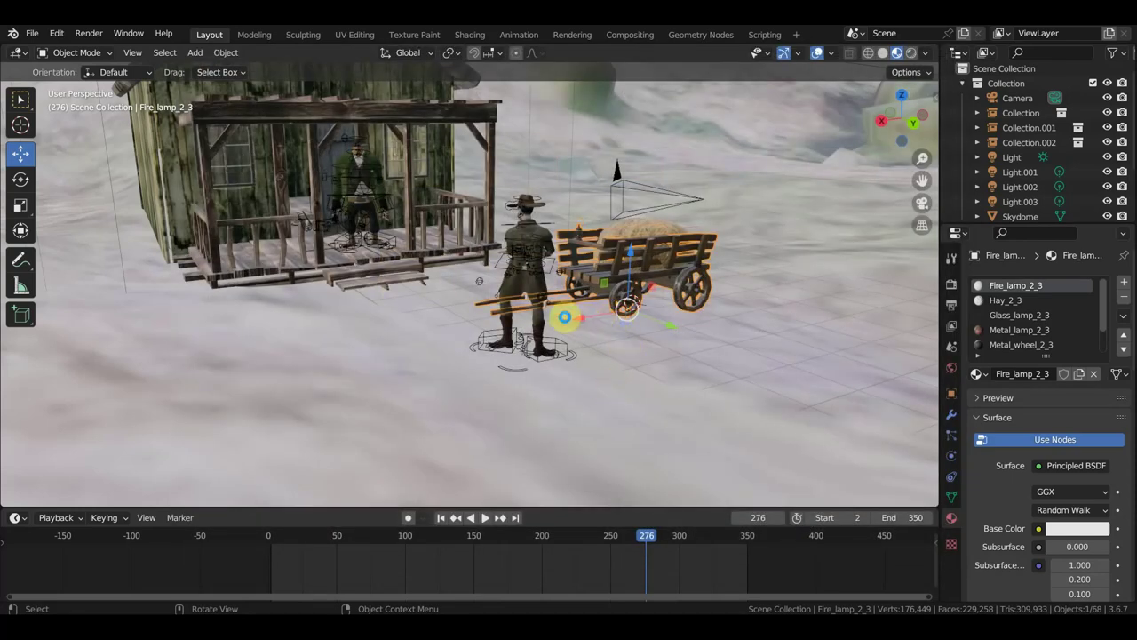
Save the scene with Ctrl+S, orbit around cart and cowboy, and show the File menu
{"action": "key", "text": "ctrl+s"}
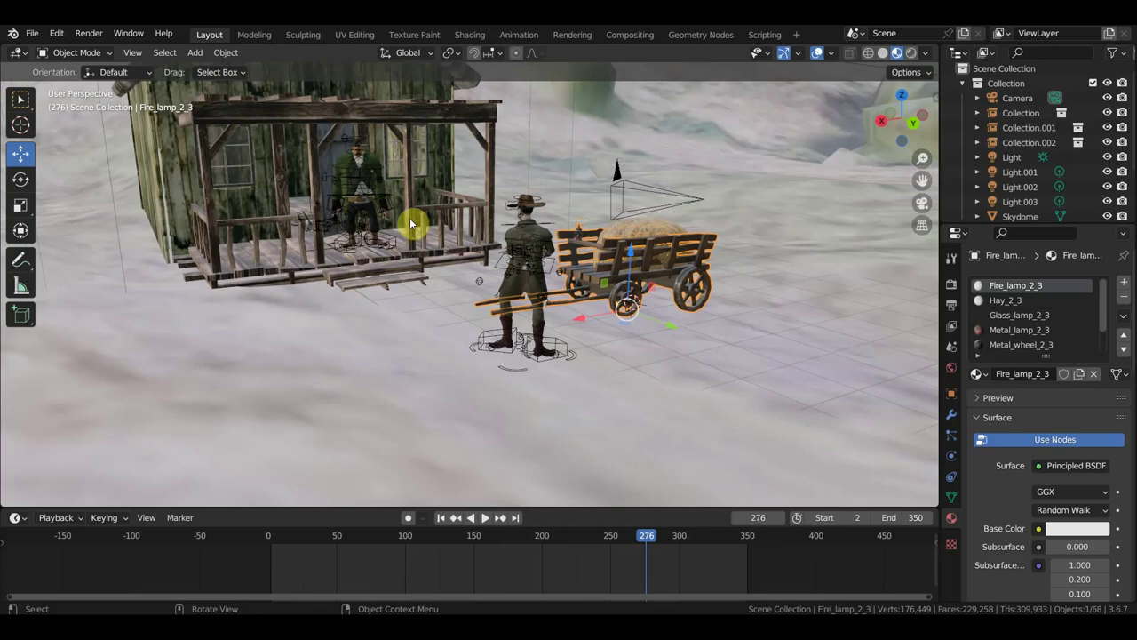
{"action": "mouse_move", "coordinate": [376, 216]}
{"action": "middle_mouse_down"}
{"action": "mouse_move", "coordinate": [476, 215]}
{"action": "mouse_move", "coordinate": [246, 228]}
{"action": "mouse_move", "coordinate": [505, 266]}
{"action": "mouse_move", "coordinate": [731, 254]}
{"action": "mouse_move", "coordinate": [379, 311]}
{"action": "mouse_move", "coordinate": [381, 284]}
{"action": "mouse_move", "coordinate": [414, 256]}
{"action": "mouse_move", "coordinate": [540, 257]}
{"action": "mouse_move", "coordinate": [513, 253]}
{"action": "mouse_move", "coordinate": [528, 249]}
{"action": "mouse_move", "coordinate": [647, 279]}
{"action": "mouse_move", "coordinate": [493, 242]}
{"action": "middle_mouse_up"}
{"action": "left_click", "coordinate": [32, 36]}
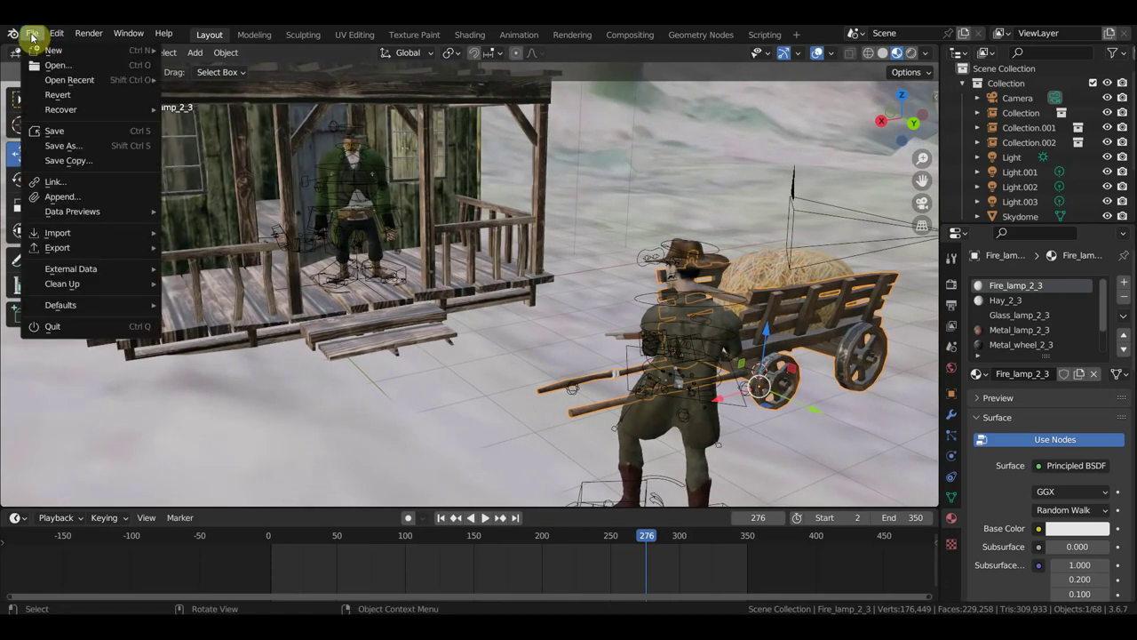
{"action": "mouse_move", "coordinate": [69, 80]}
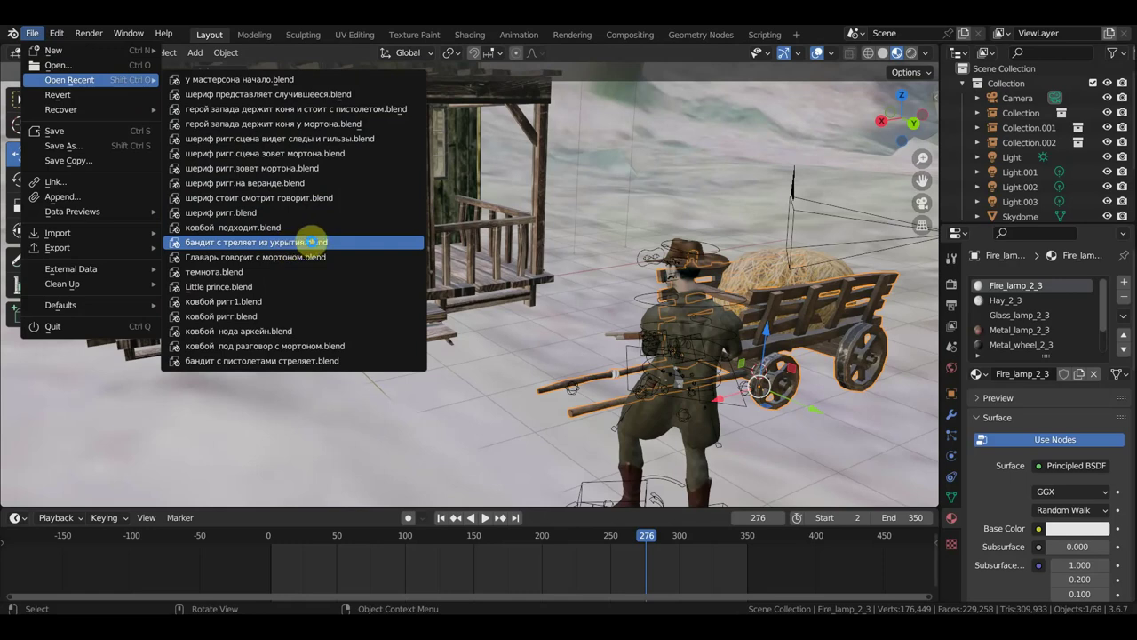
Open the recent bandit shooting-from-cover scene and preview its animation around frame 16
{"action": "left_click", "coordinate": [311, 242]}
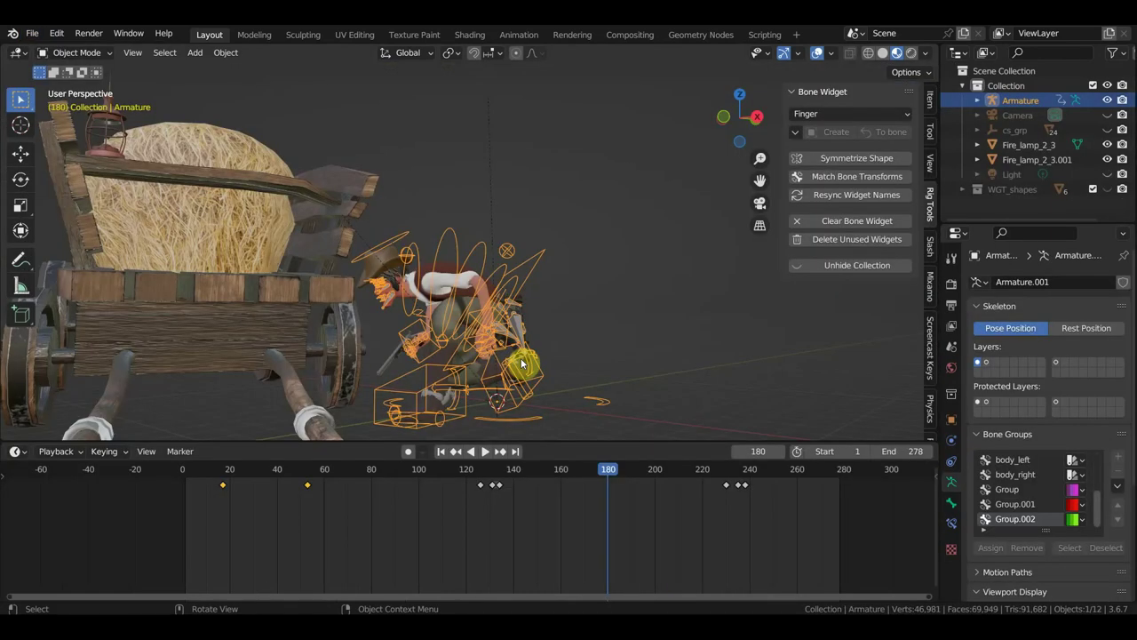
{"action": "left_click", "coordinate": [197, 471]}
{"action": "key", "text": "space"}
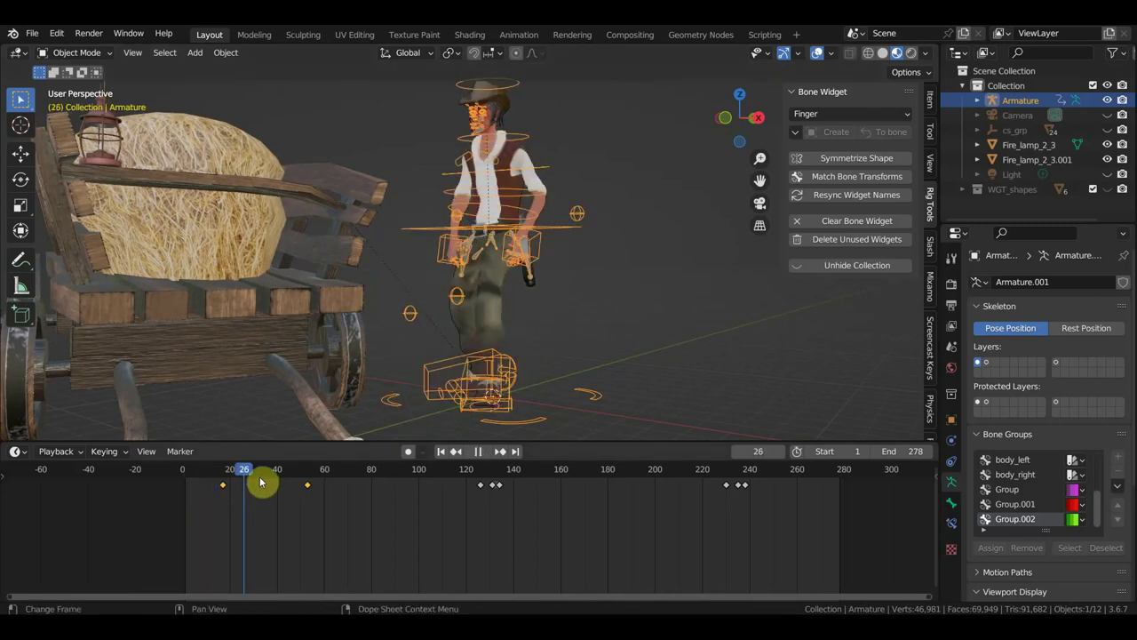
{"action": "left_click_drag", "start_coordinate": [293, 489], "coordinate": [221, 481]}
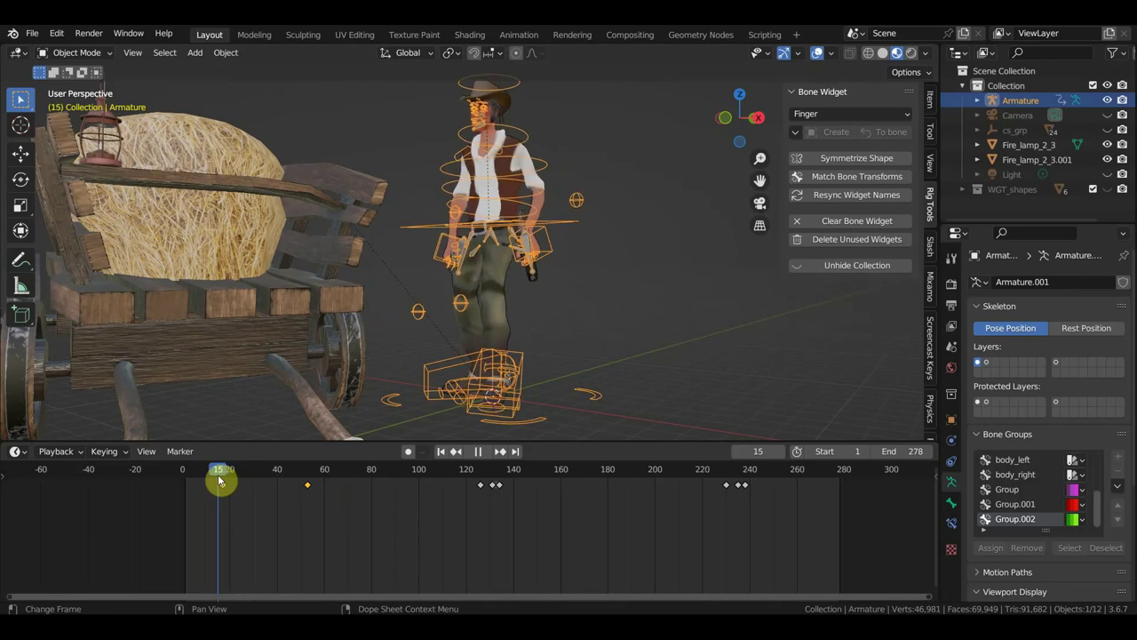
{"action": "left_click_drag", "start_coordinate": [221, 481], "coordinate": [215, 481]}
{"action": "key", "text": "space"}
{"action": "middle_click_drag", "start_coordinate": [304, 418], "coordinate": [416, 353]}
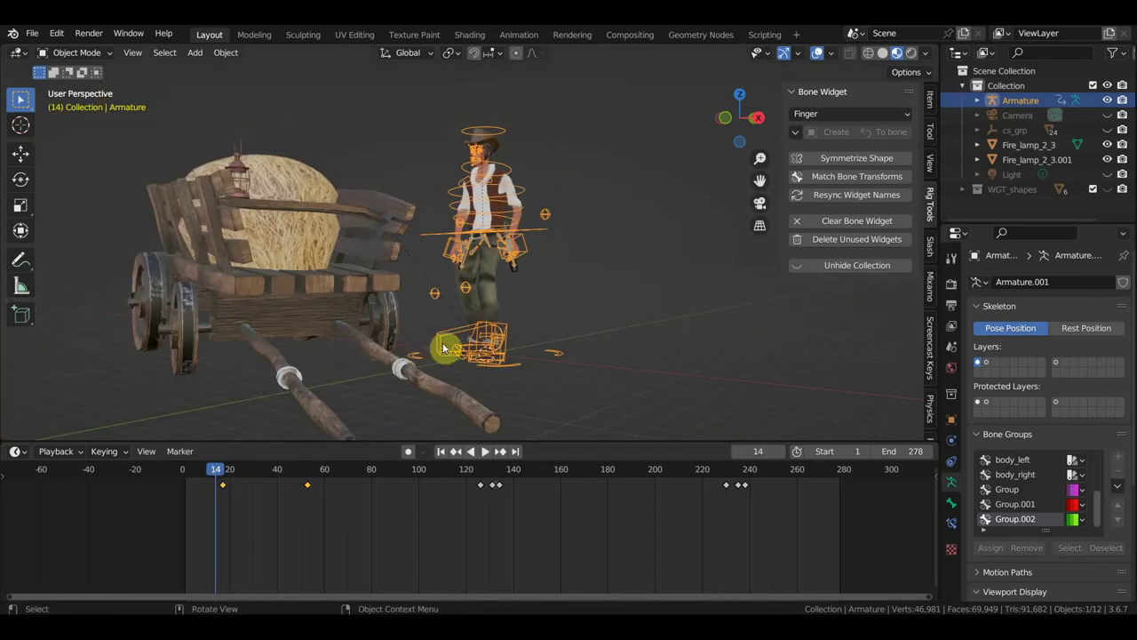
Make the cowboy armature active, switch to Pose Mode, and select all bones and keyframes
{"action": "left_click", "coordinate": [525, 220]}
{"action": "left_click", "coordinate": [517, 231]}
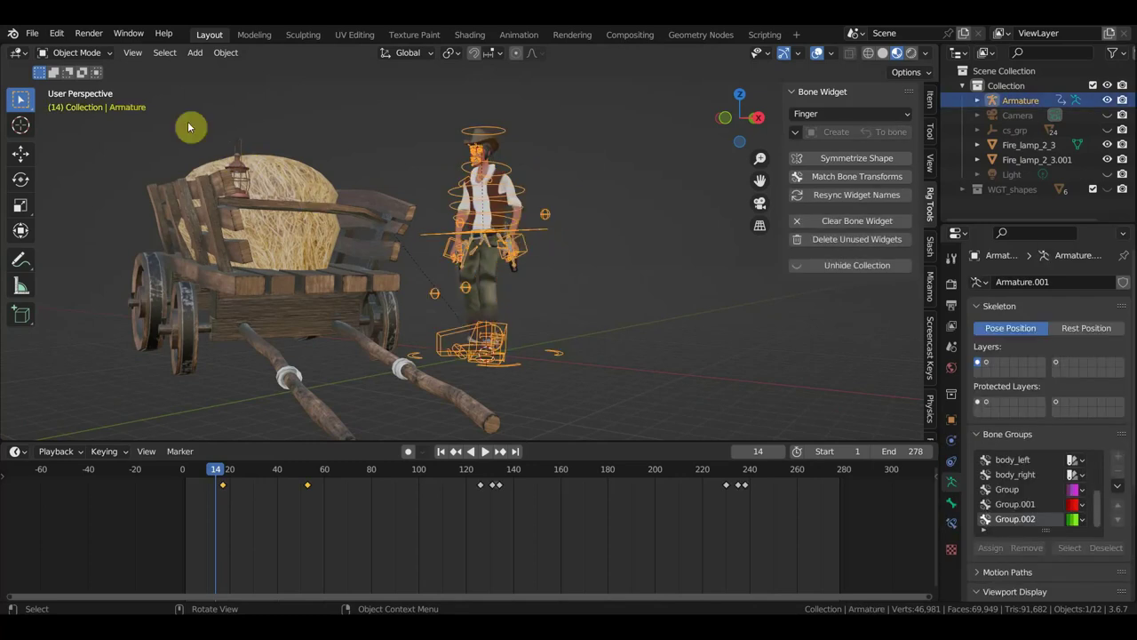
{"action": "left_click", "coordinate": [77, 52]}
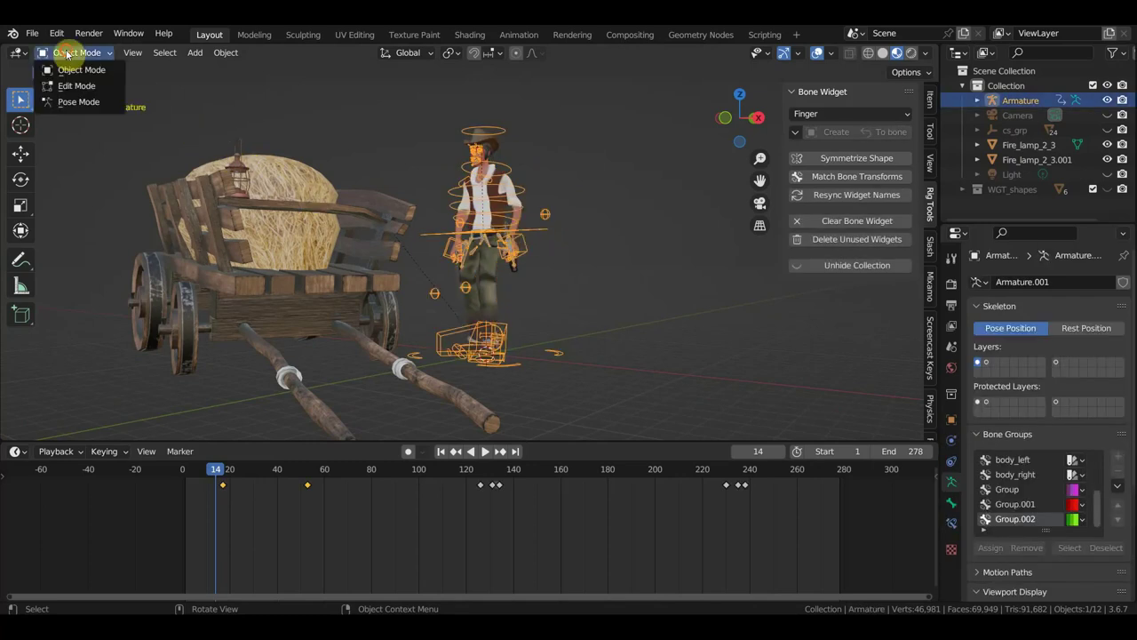
{"action": "left_click", "coordinate": [79, 102]}
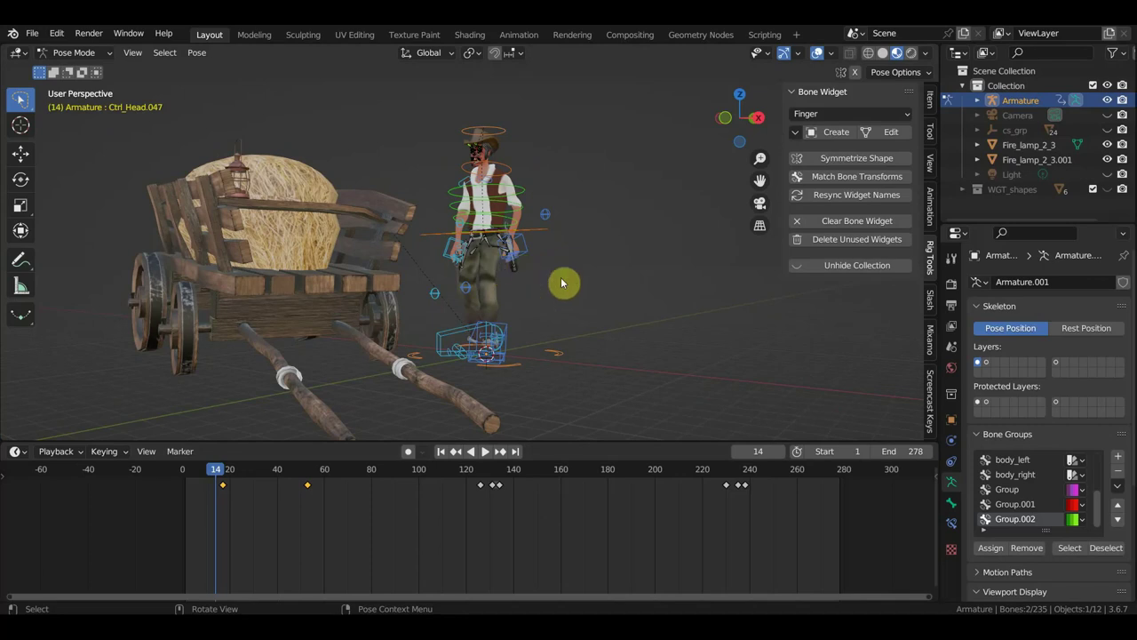
{"action": "key", "text": "a"}
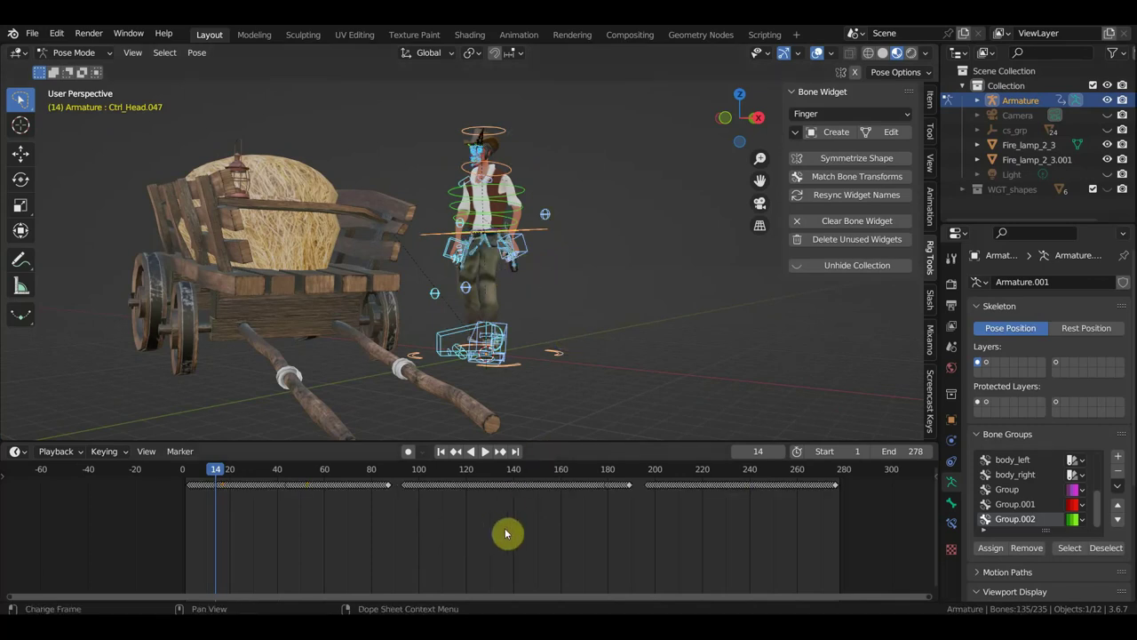
{"action": "key", "text": "a"}
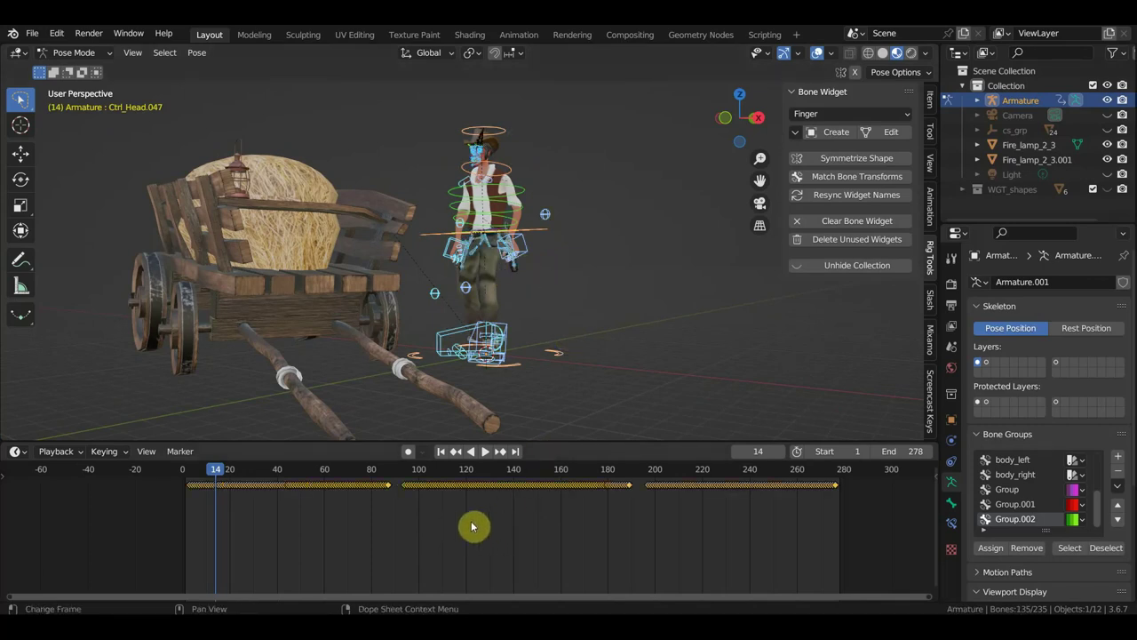
Move the first action's keyframes back to frame 0 and stretch them in time, previewing the result
{"action": "key", "text": "g"}
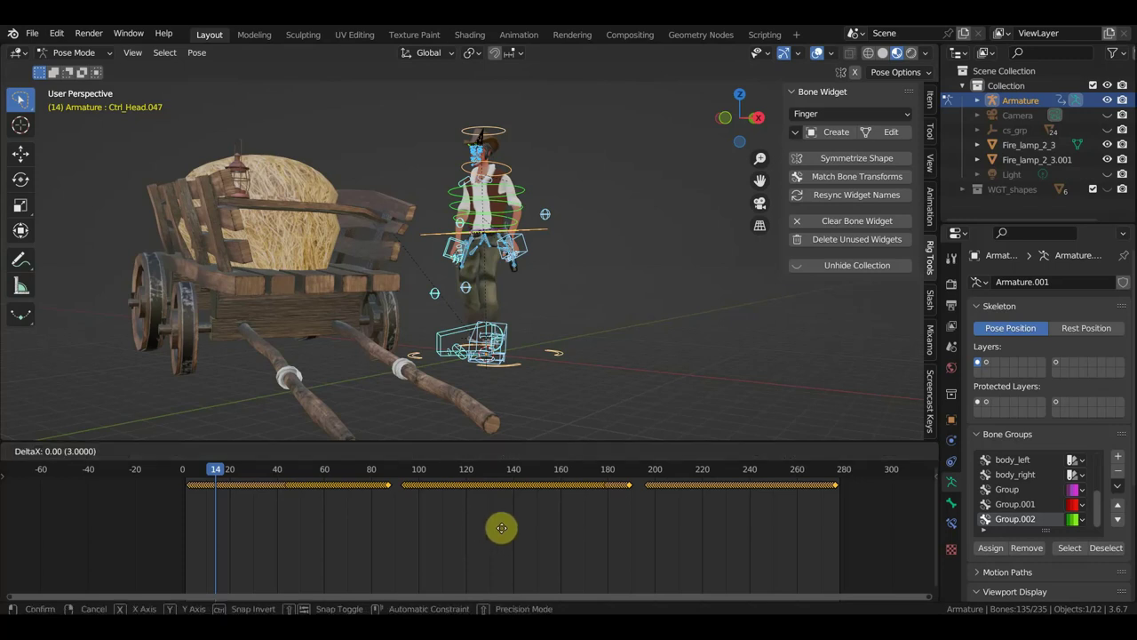
{"action": "left_click", "coordinate": [549, 527]}
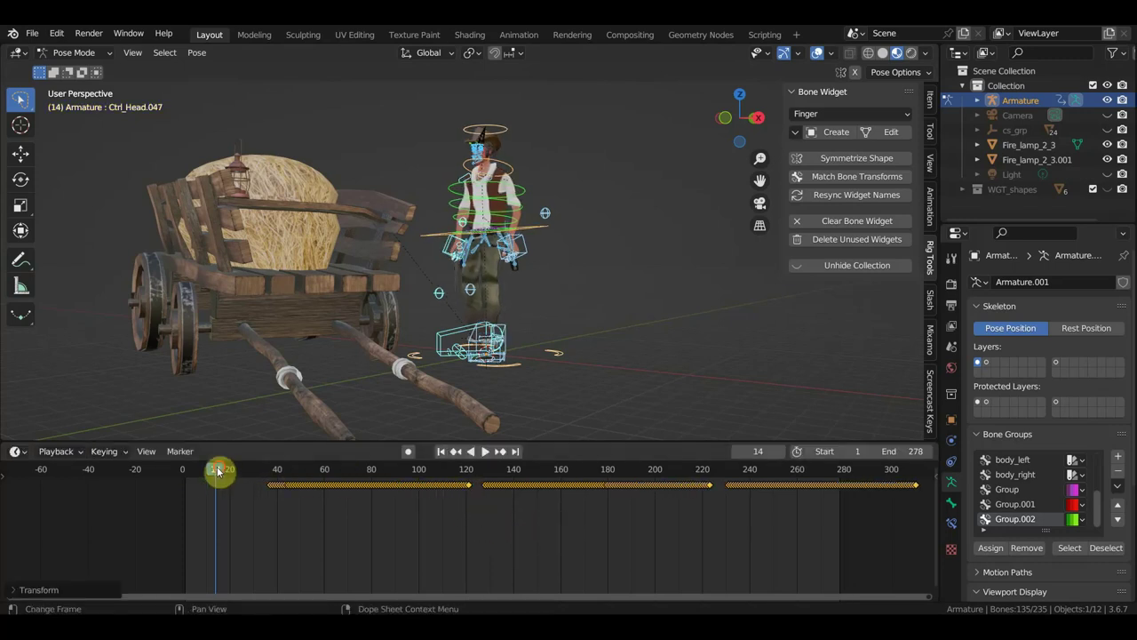
{"action": "mouse_move", "coordinate": [216, 471]}
{"action": "left_mouse_down"}
{"action": "mouse_move", "coordinate": [345, 469]}
{"action": "mouse_move", "coordinate": [327, 469]}
{"action": "left_mouse_up"}
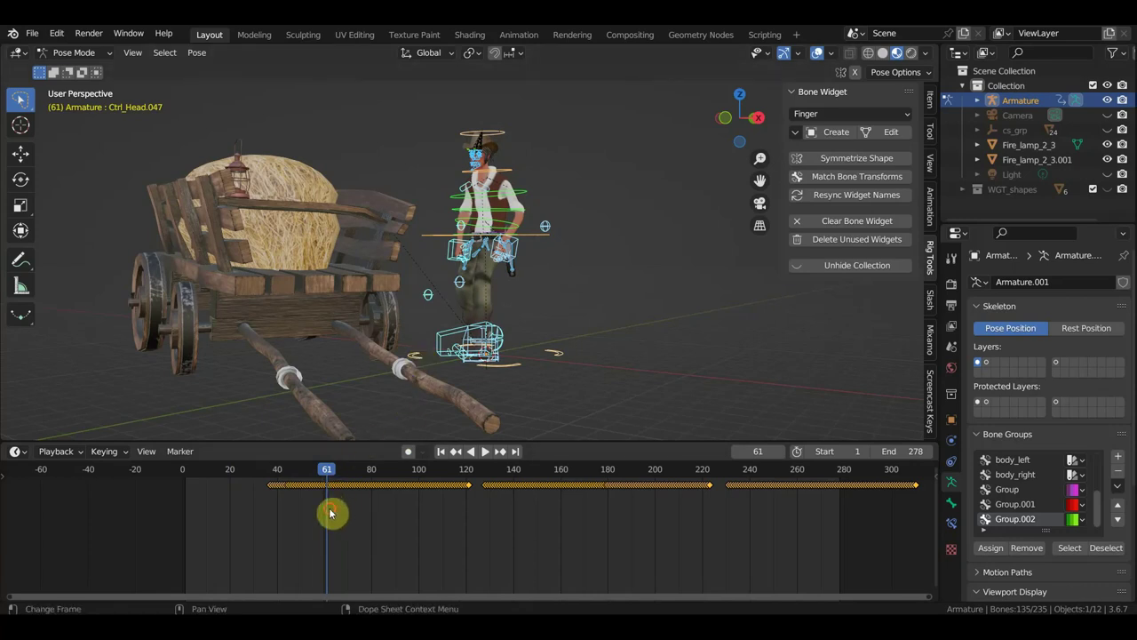
{"action": "mouse_move", "coordinate": [329, 514]}
{"action": "left_mouse_down"}
{"action": "mouse_move", "coordinate": [287, 479]}
{"action": "mouse_move", "coordinate": [267, 485]}
{"action": "left_mouse_up"}
{"action": "key", "text": "g"}
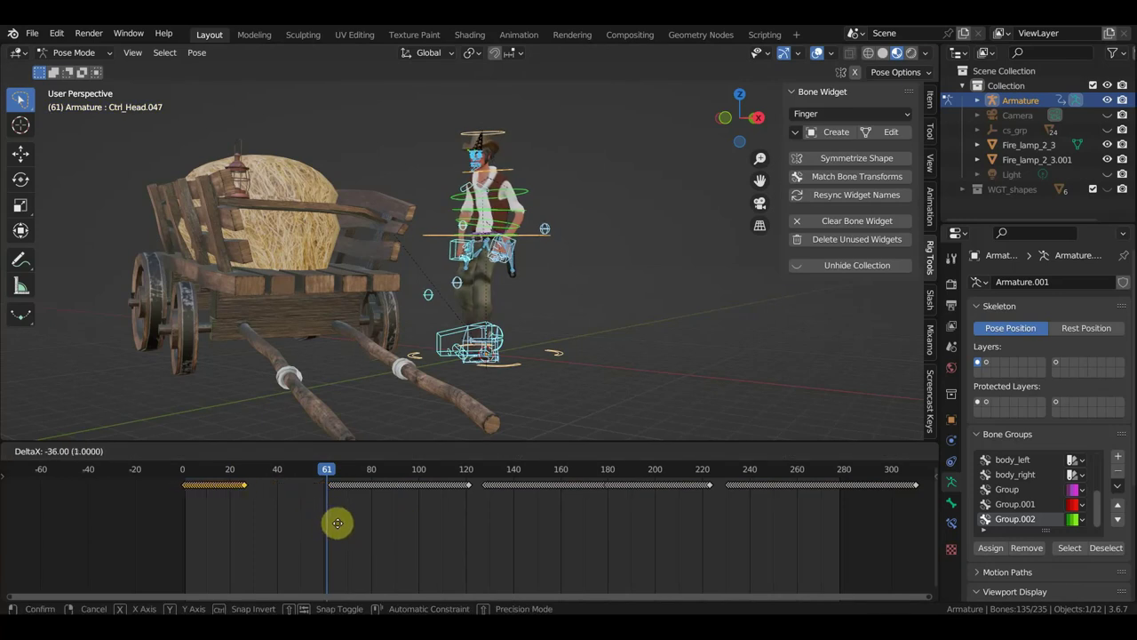
{"action": "left_click", "coordinate": [338, 523]}
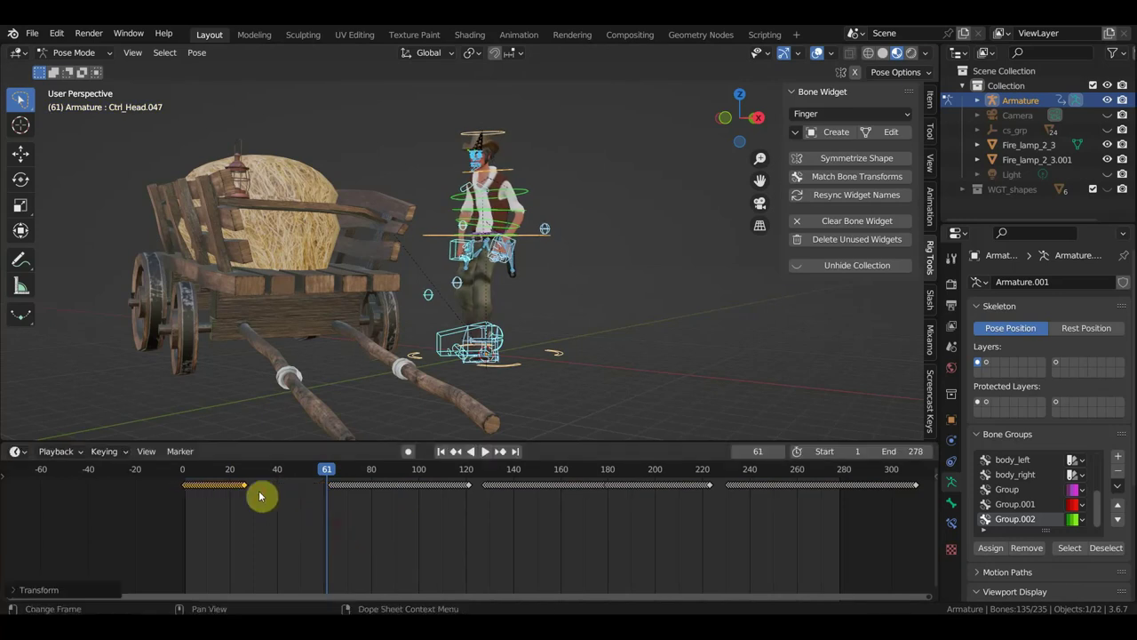
{"action": "left_click", "coordinate": [182, 475]}
{"action": "key", "text": "s"}
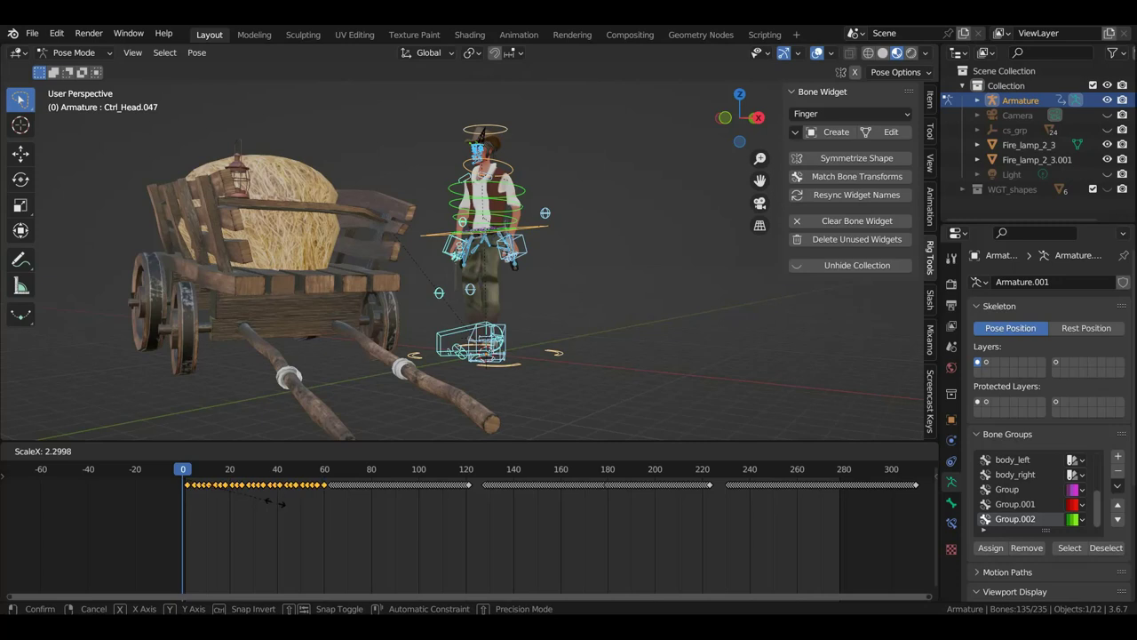
{"action": "left_click", "coordinate": [277, 503]}
{"action": "left_click_drag", "start_coordinate": [188, 474], "coordinate": [420, 491]}
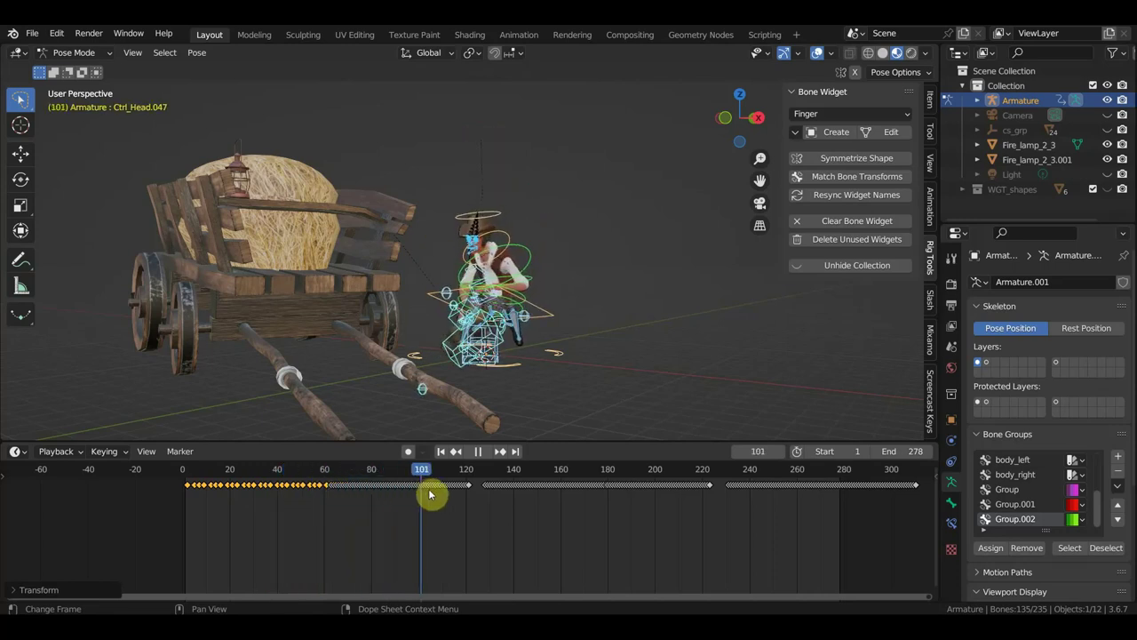
{"action": "key", "text": "space"}
Delete the later keyframe blocks (frames ~62–122 and ~130–315) and scale the remaining opening keys from frame 0
{"action": "left_click_drag", "start_coordinate": [482, 512], "coordinate": [414, 487]}
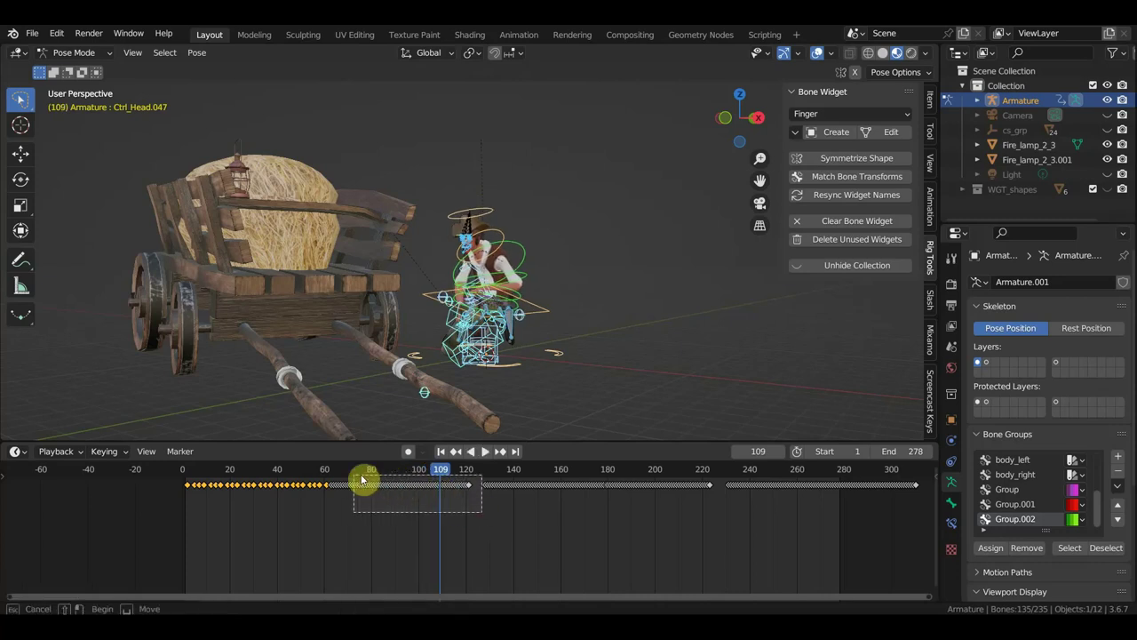
{"action": "left_click_drag", "start_coordinate": [334, 477], "coordinate": [329, 473]}
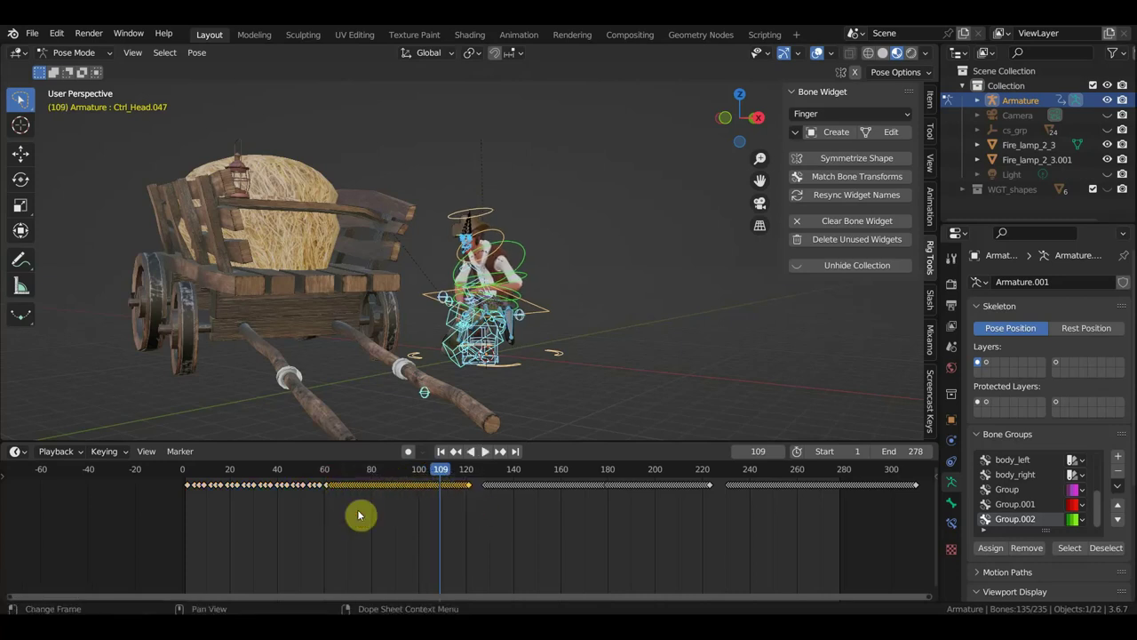
{"action": "key", "text": "Delete"}
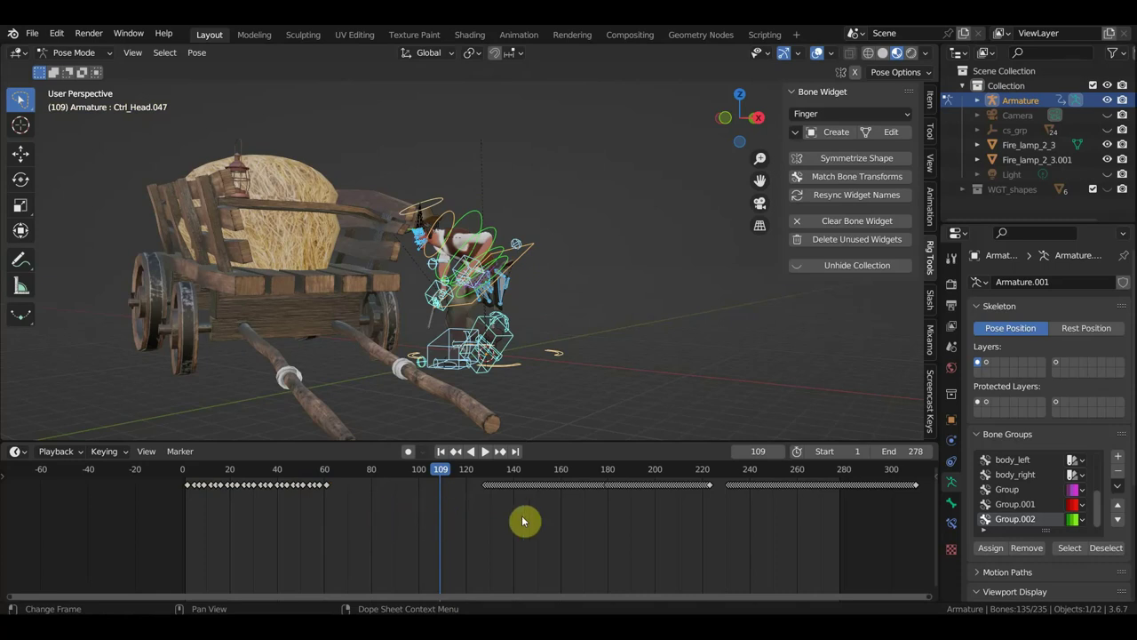
{"action": "scroll", "coordinate": [844, 573], "scroll_direction": "down", "scroll_amount": 1}
{"action": "scroll", "coordinate": [862, 568], "scroll_direction": "down", "scroll_amount": 1}
{"action": "left_click_drag", "start_coordinate": [869, 542], "coordinate": [451, 462]}
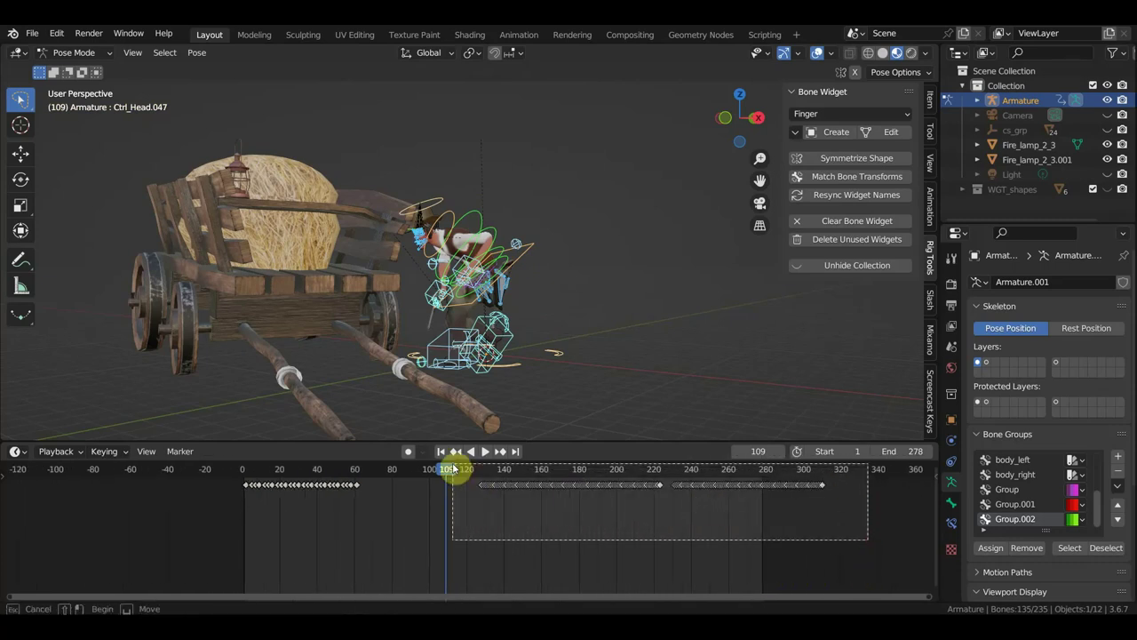
{"action": "key", "text": "Delete"}
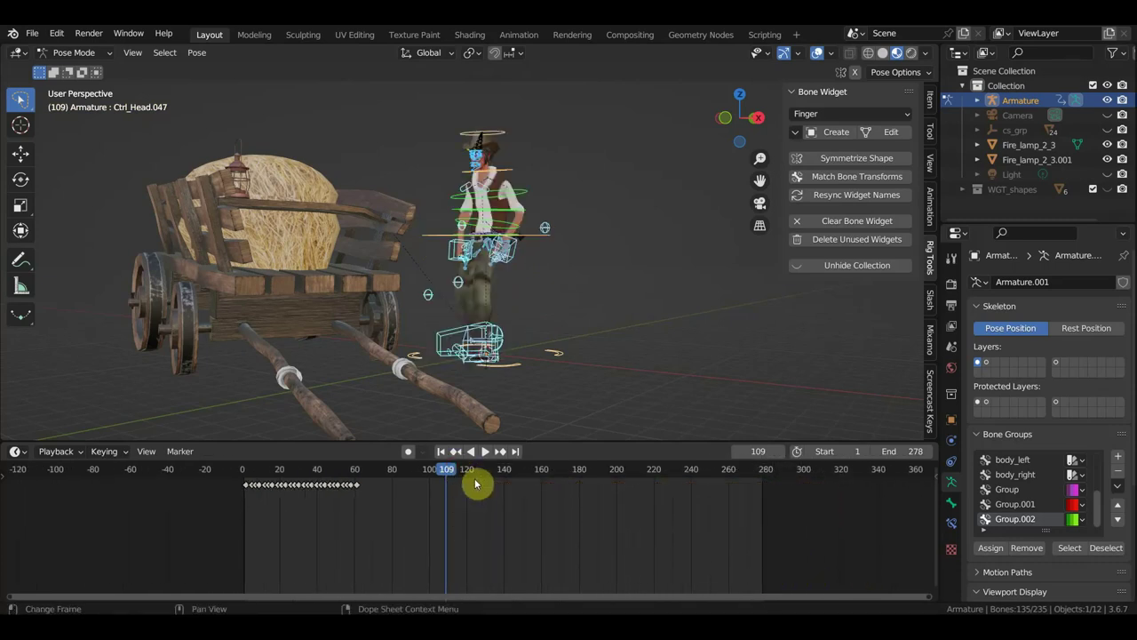
{"action": "left_click_drag", "start_coordinate": [386, 498], "coordinate": [242, 475]}
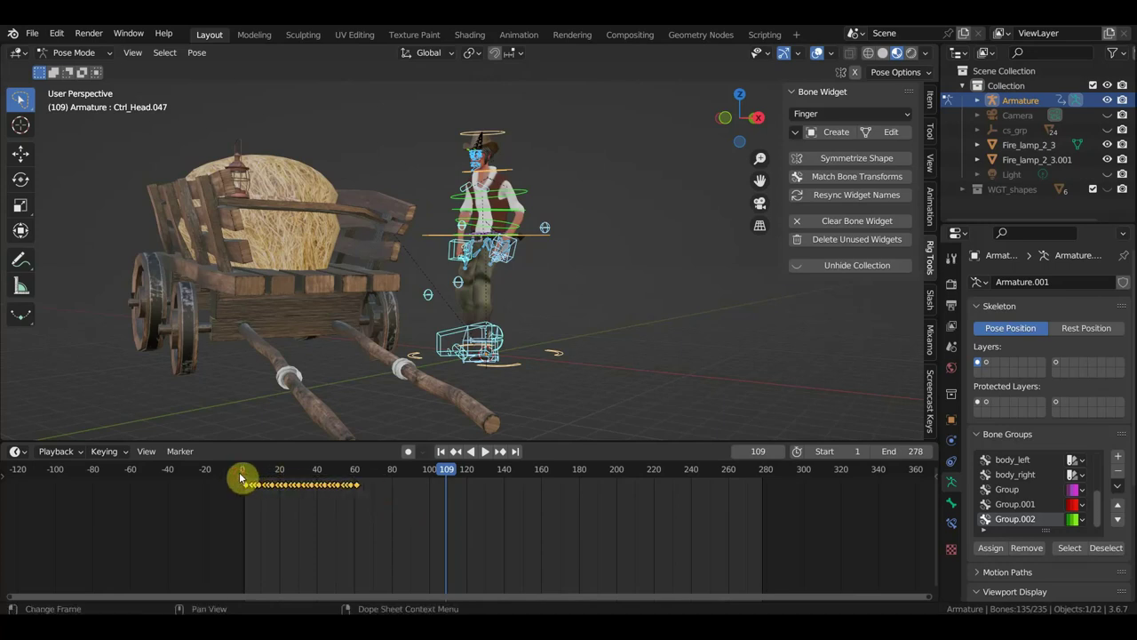
{"action": "left_click", "coordinate": [242, 471]}
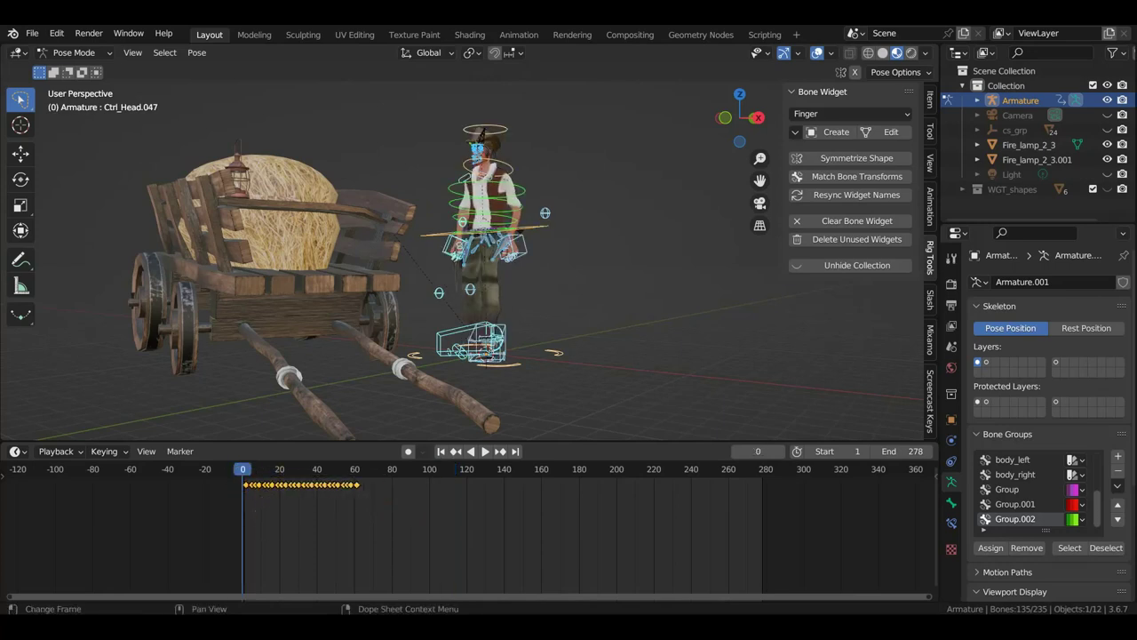
{"action": "key", "text": "s"}
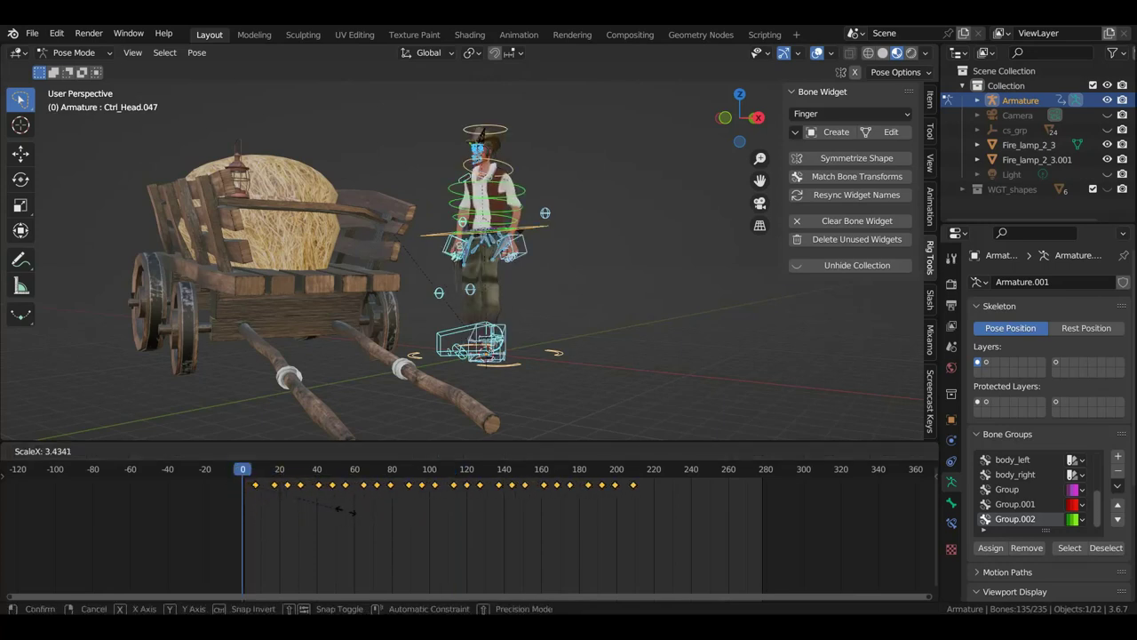
Rescale the opening keyframes from the start frame until the timing looks right in playback
{"action": "left_click", "coordinate": [364, 512]}
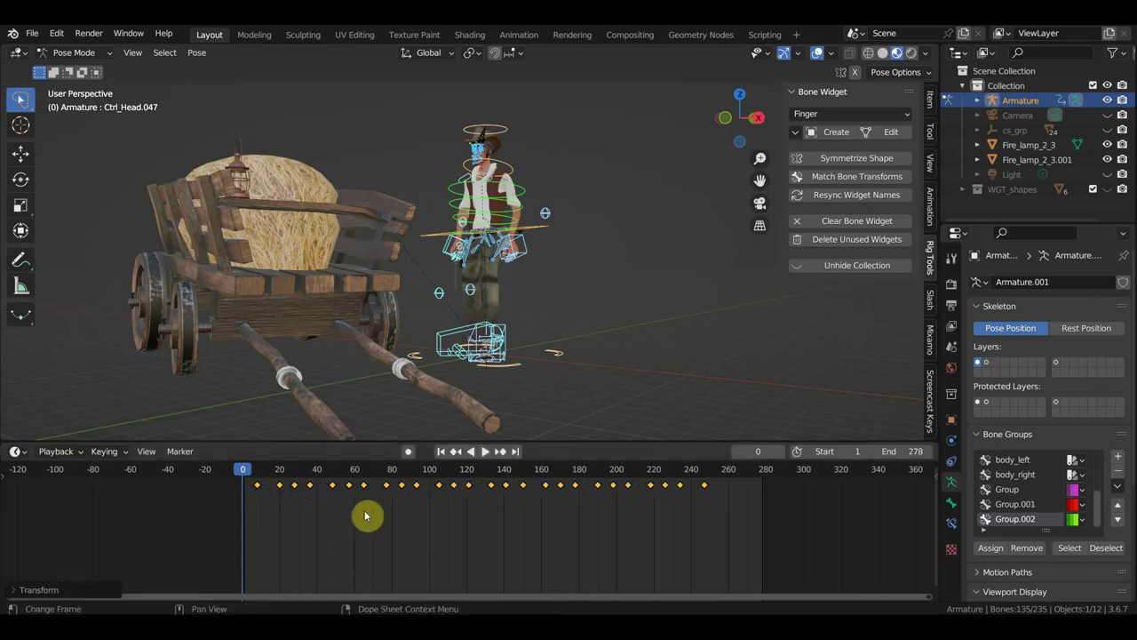
{"action": "left_click_drag", "start_coordinate": [254, 472], "coordinate": [665, 487]}
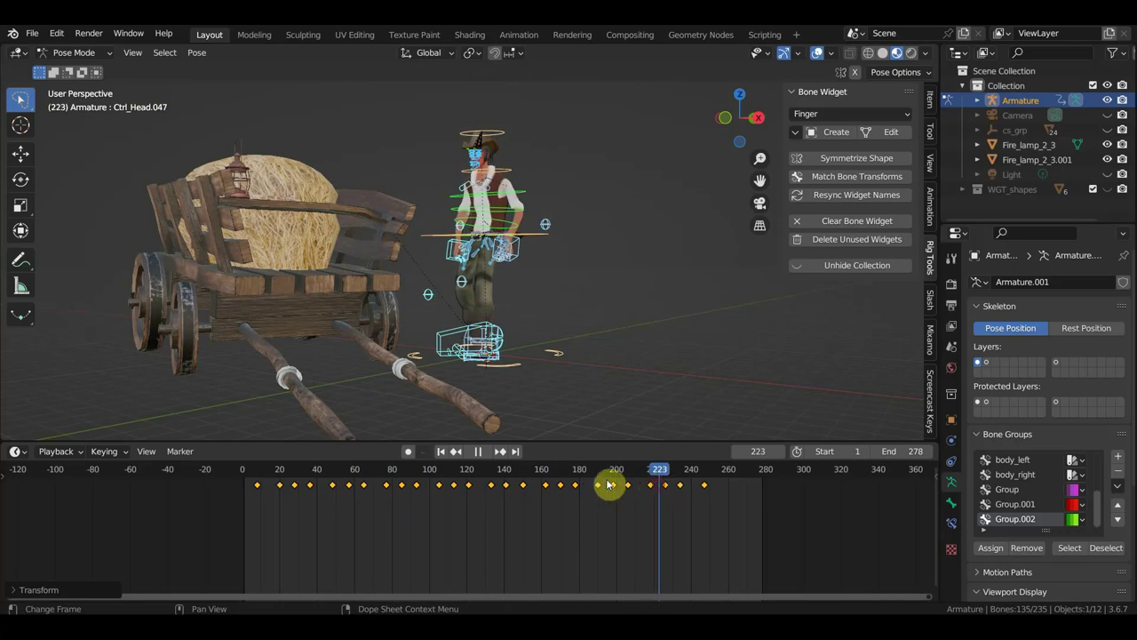
{"action": "left_click", "coordinate": [246, 472]}
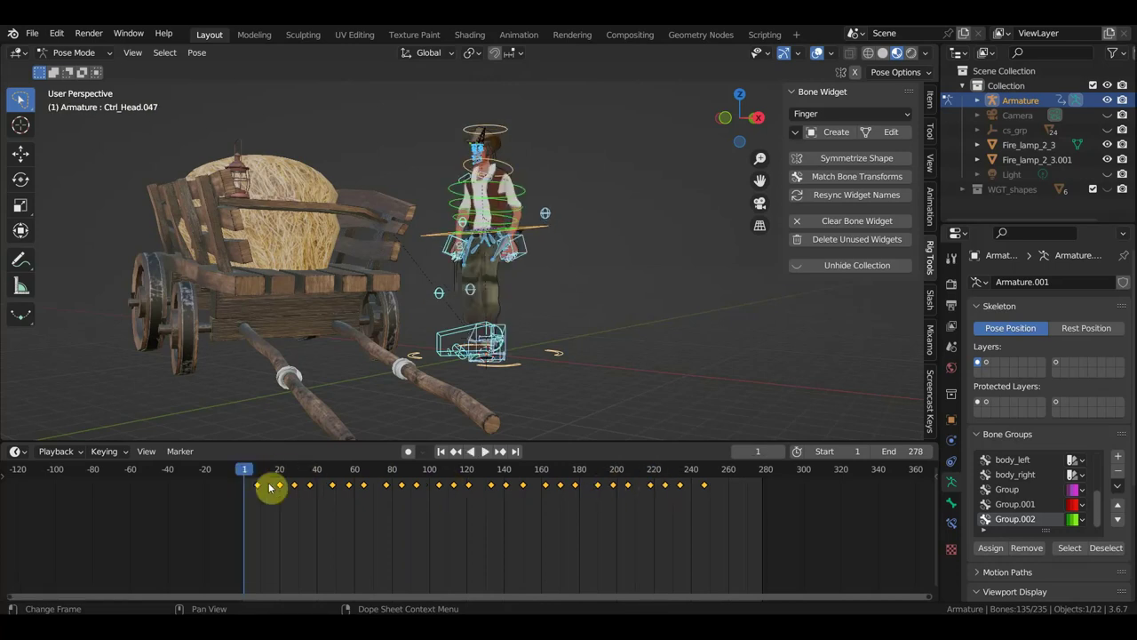
{"action": "key", "text": "s"}
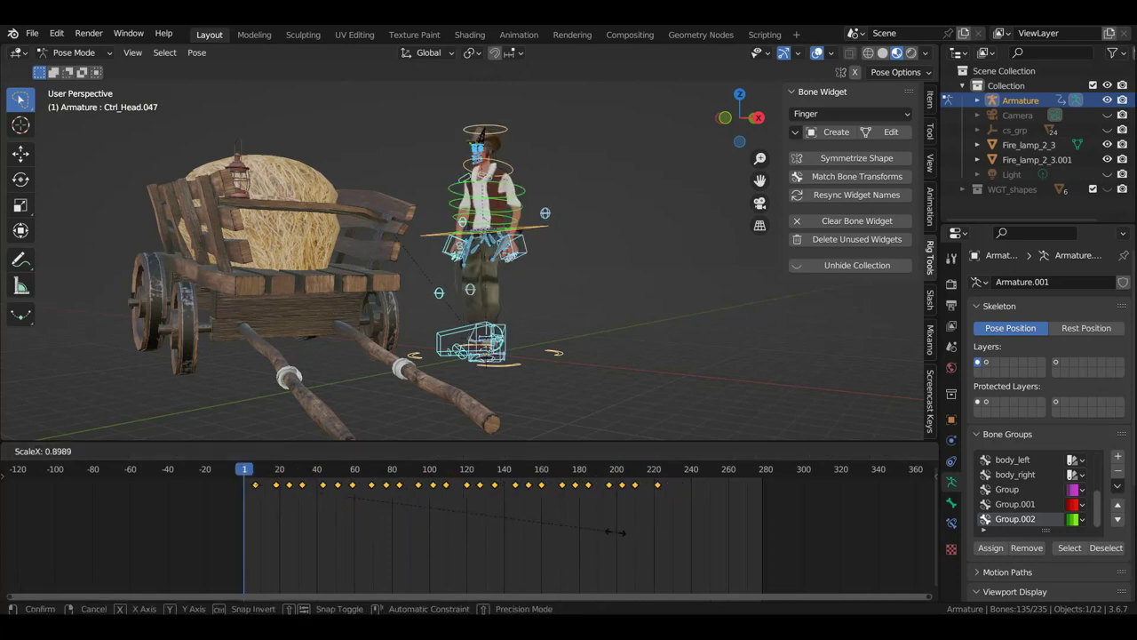
{"action": "left_click", "coordinate": [513, 523]}
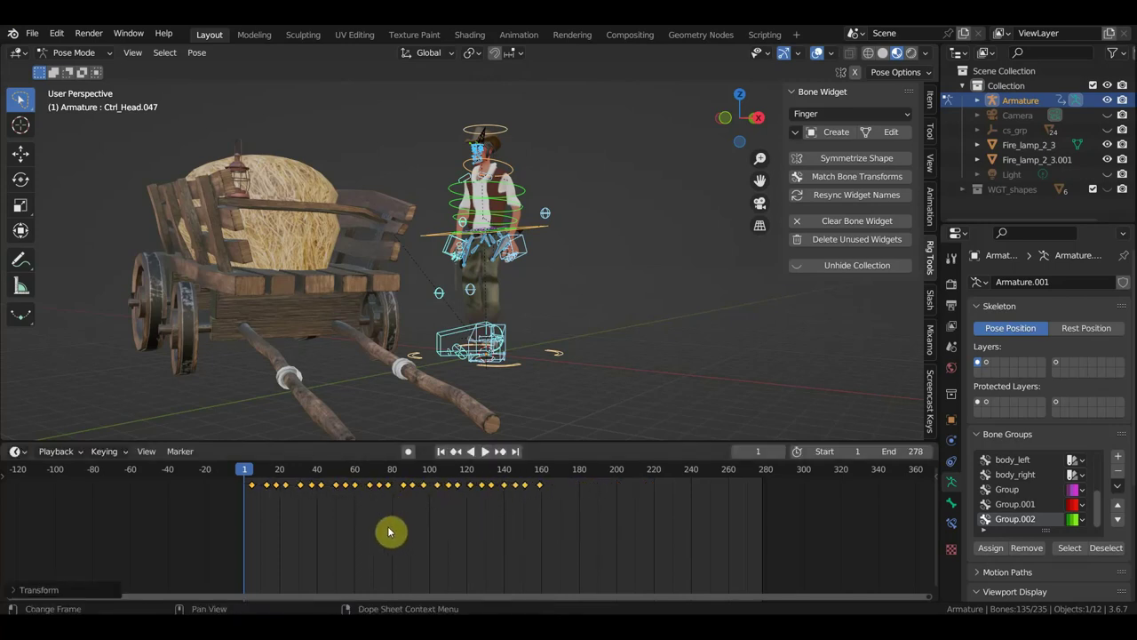
{"action": "key", "text": "space"}
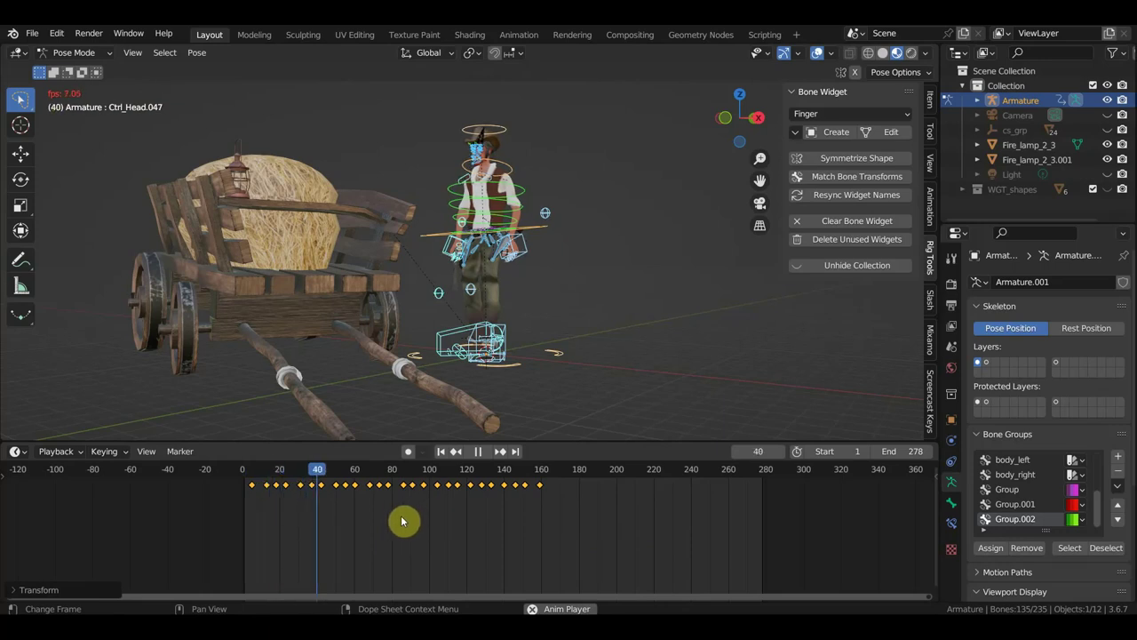
{"action": "key", "text": "space"}
{"action": "left_click_drag", "start_coordinate": [582, 535], "coordinate": [249, 467]}
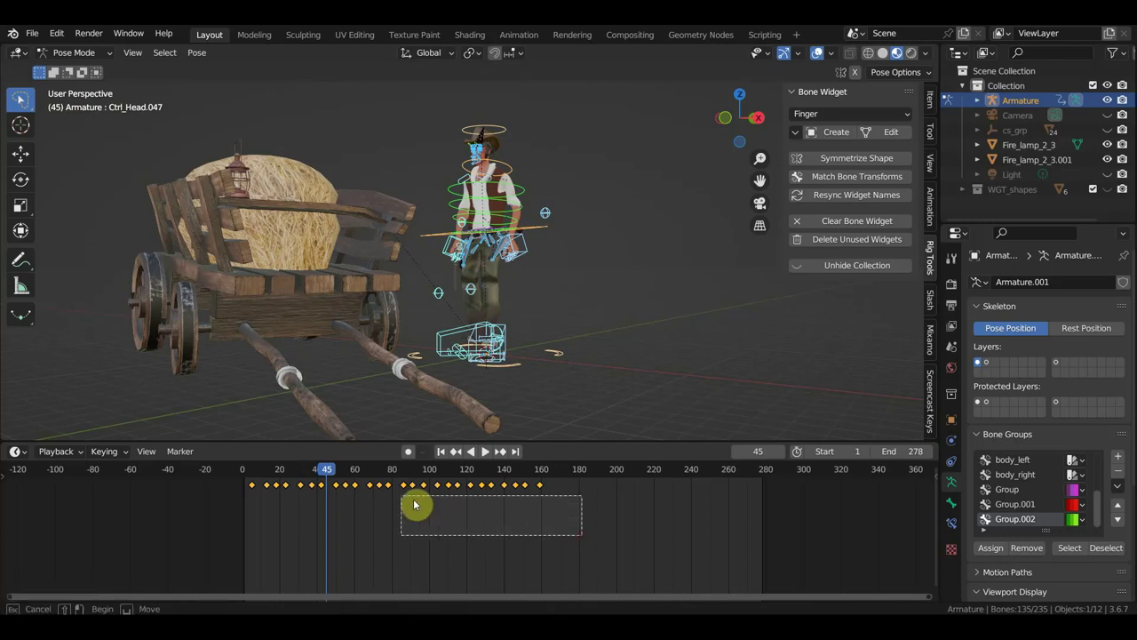
{"action": "left_click", "coordinate": [248, 473]}
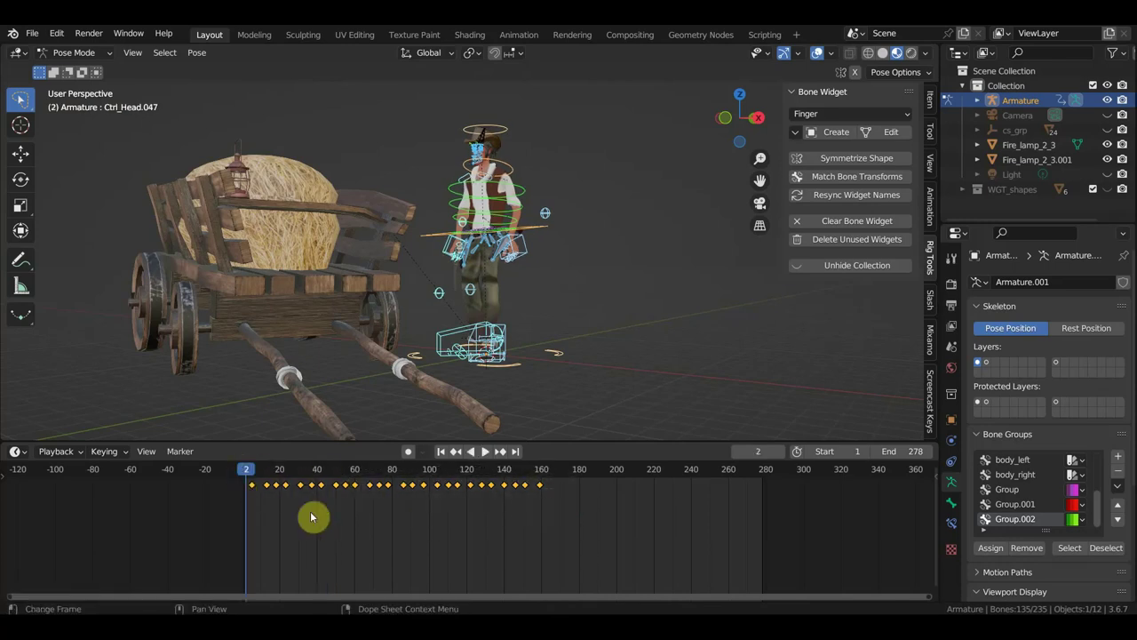
{"action": "key", "text": "s"}
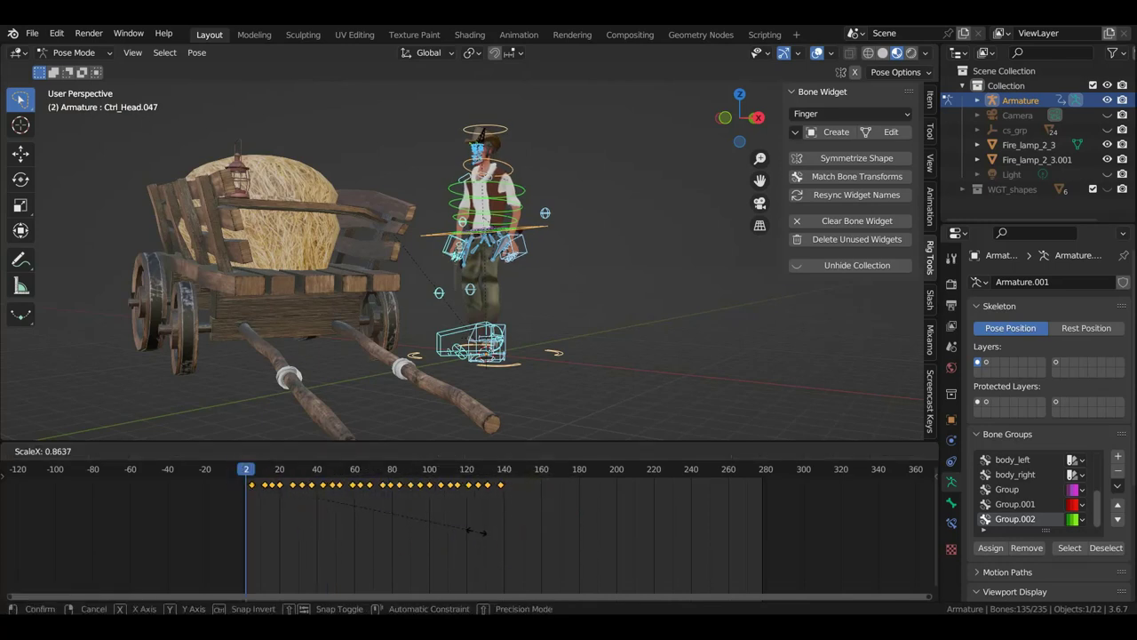
{"action": "left_click", "coordinate": [414, 524]}
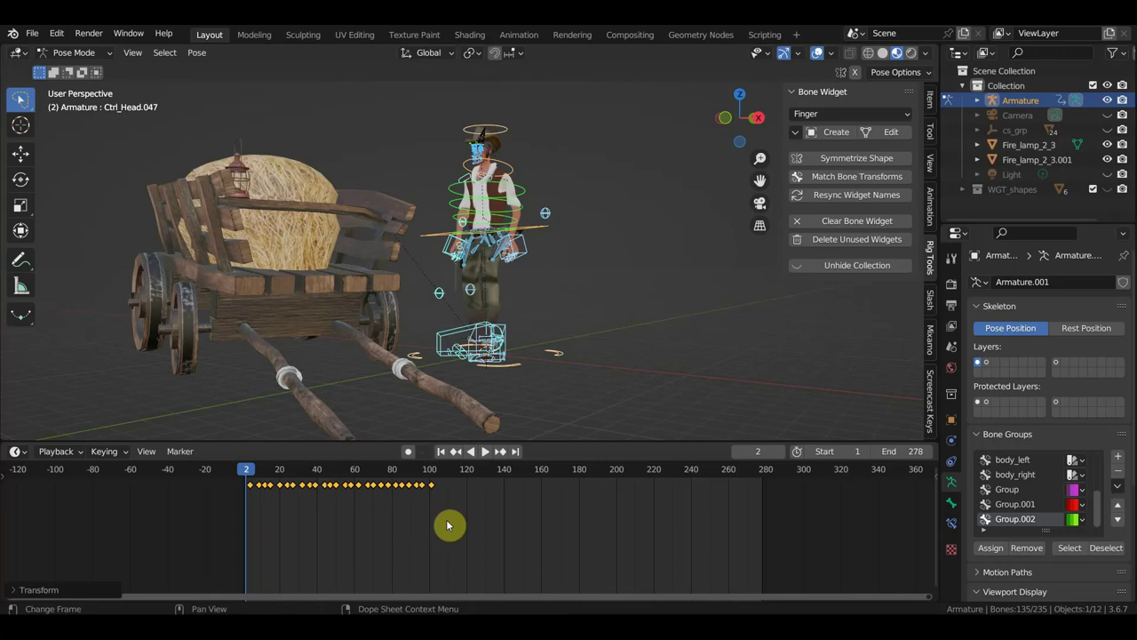
Duplicate the keyframes twice further along the timeline and select the overflow keys near frames 280–300
{"action": "key", "text": "shift+d"}
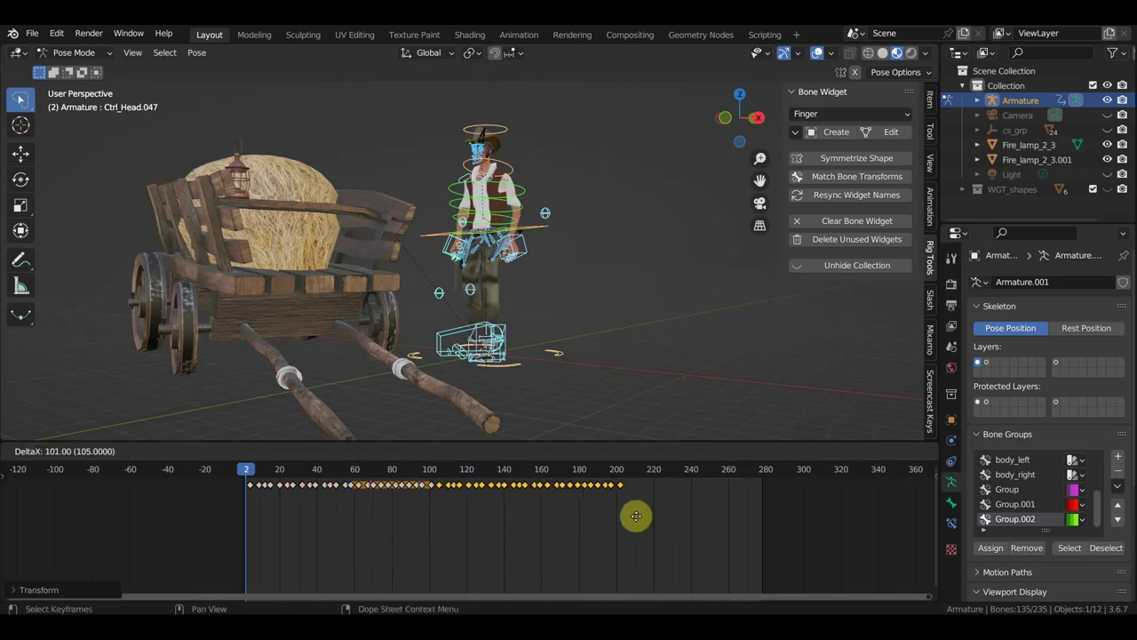
{"action": "left_click", "coordinate": [635, 517]}
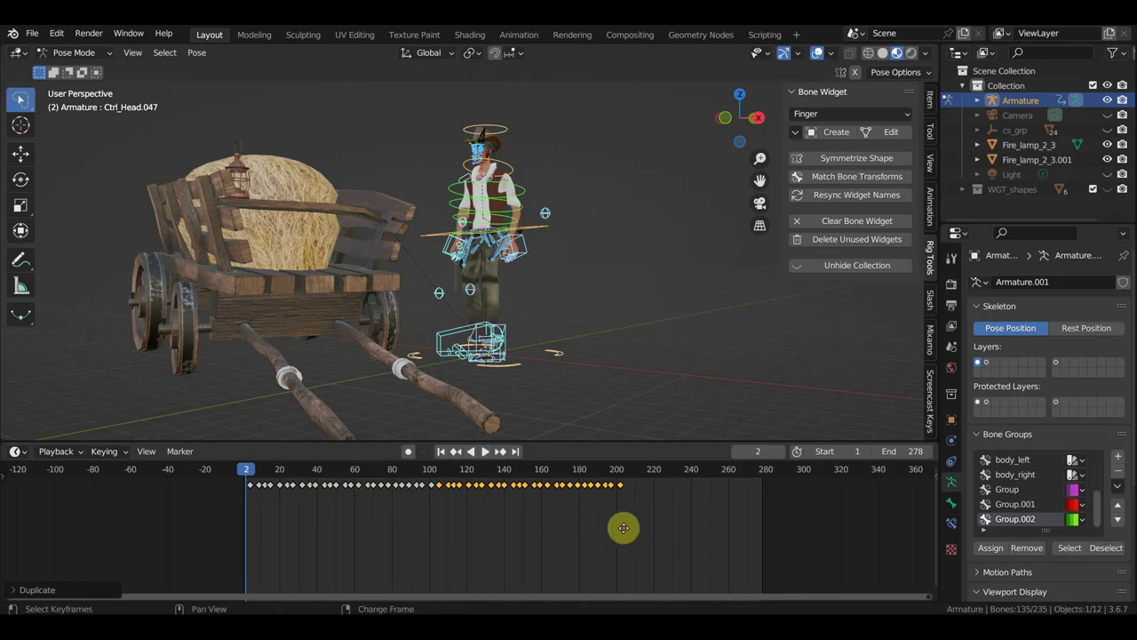
{"action": "key", "text": "shift+d"}
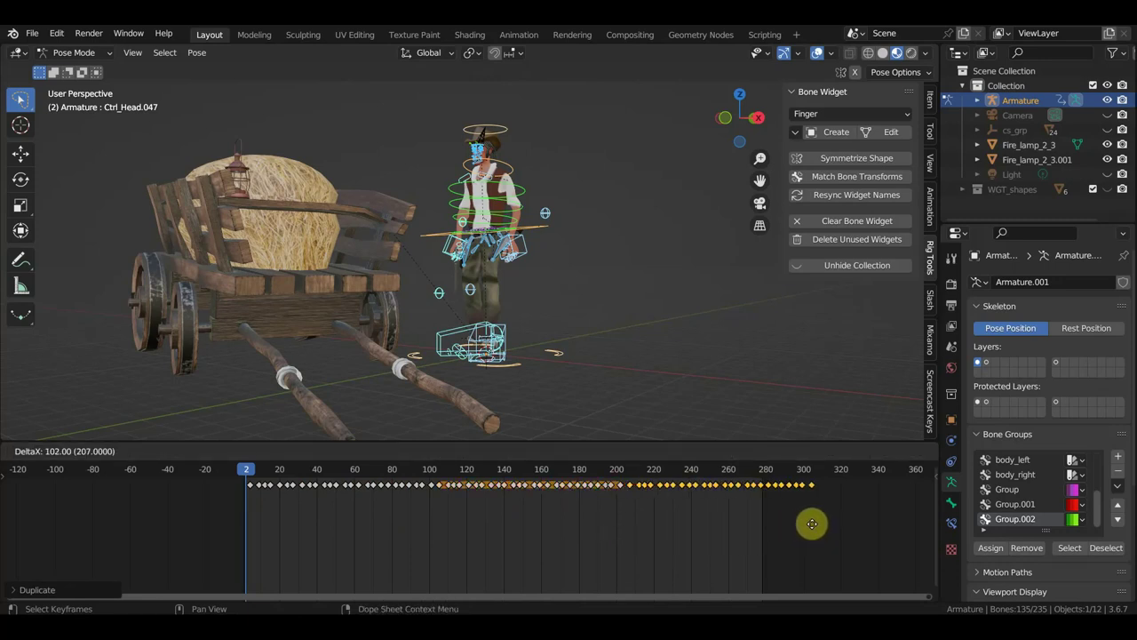
{"action": "left_click", "coordinate": [813, 529]}
{"action": "left_click_drag", "start_coordinate": [842, 523], "coordinate": [762, 480]}
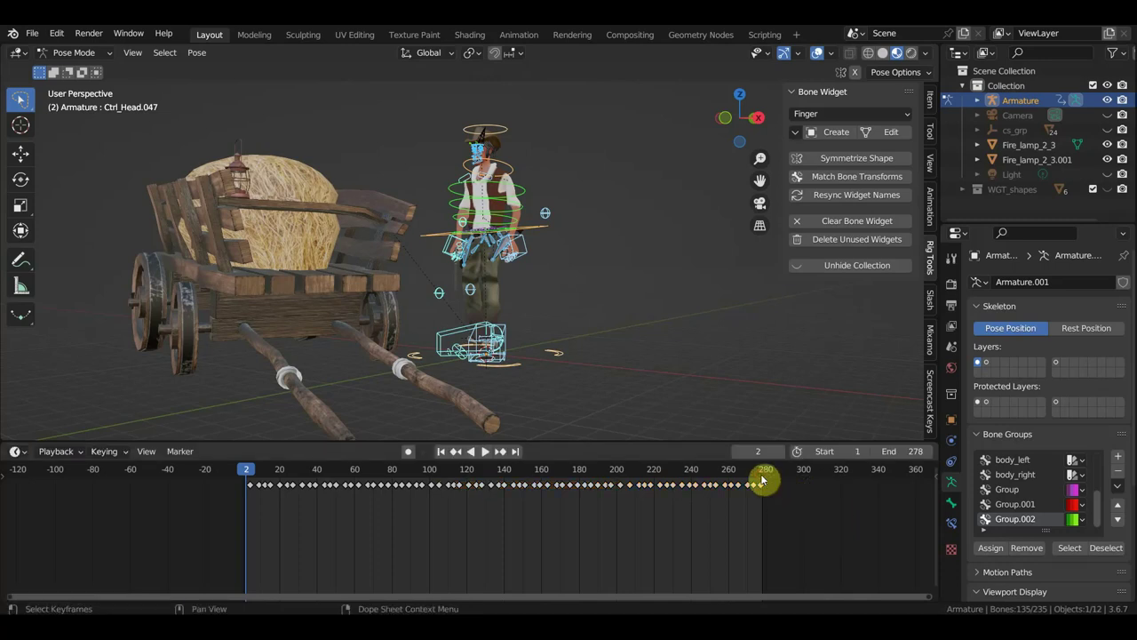
Save a copy named 'бандит в начале стрельбы.blend' in the бандит ковбой folder
{"action": "left_click", "coordinate": [32, 33]}
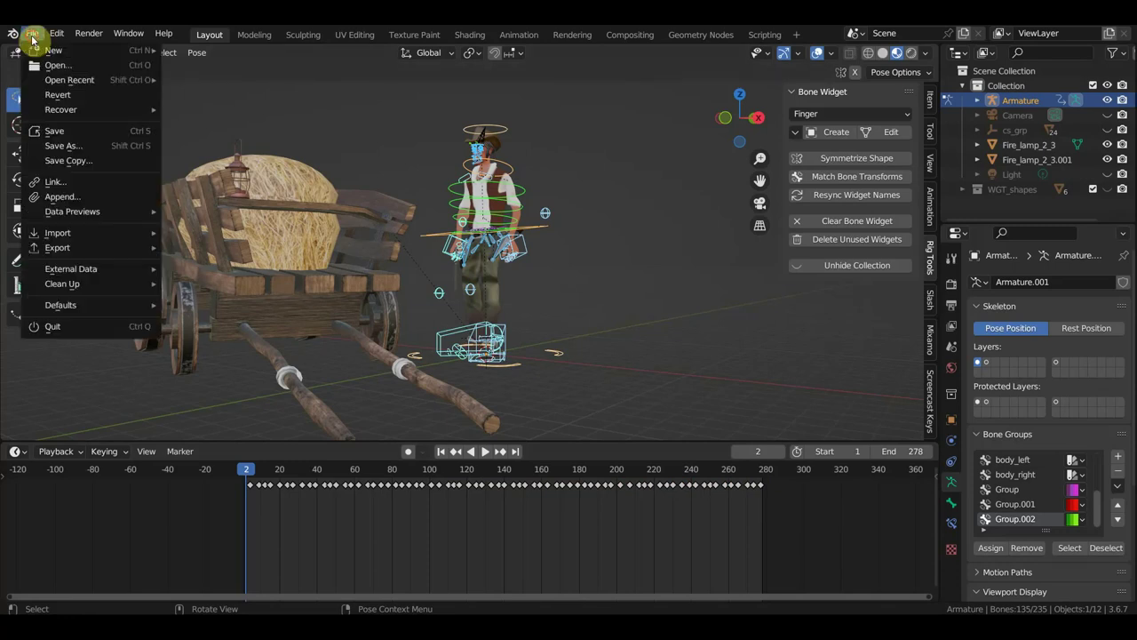
{"action": "left_click", "coordinate": [74, 149]}
{"action": "left_click", "coordinate": [477, 554]}
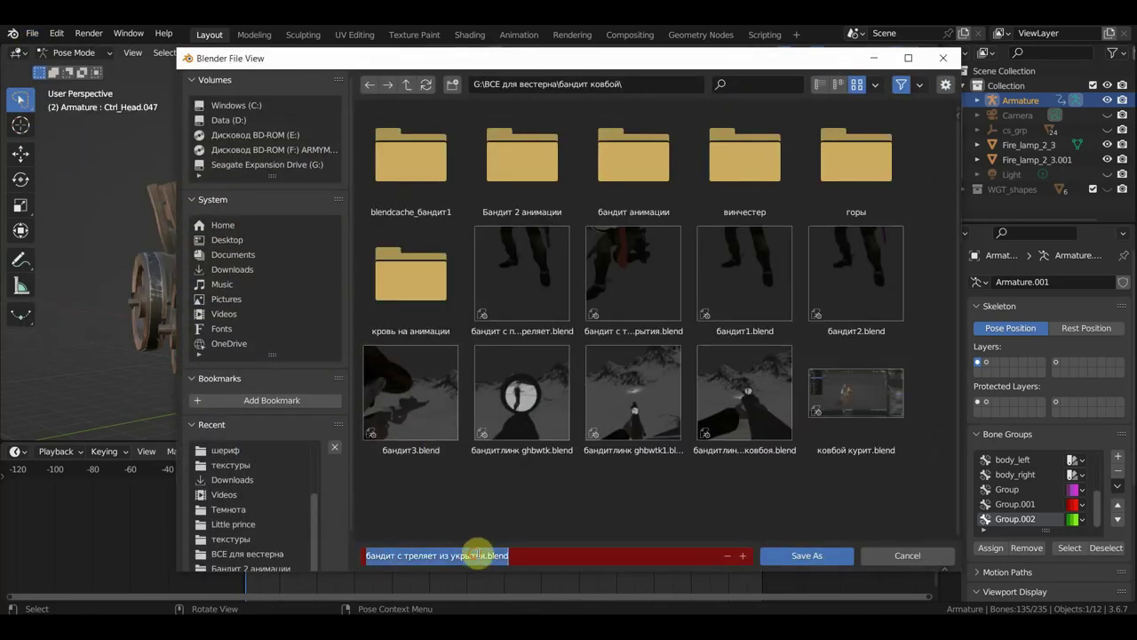
{"action": "left_click", "coordinate": [529, 559]}
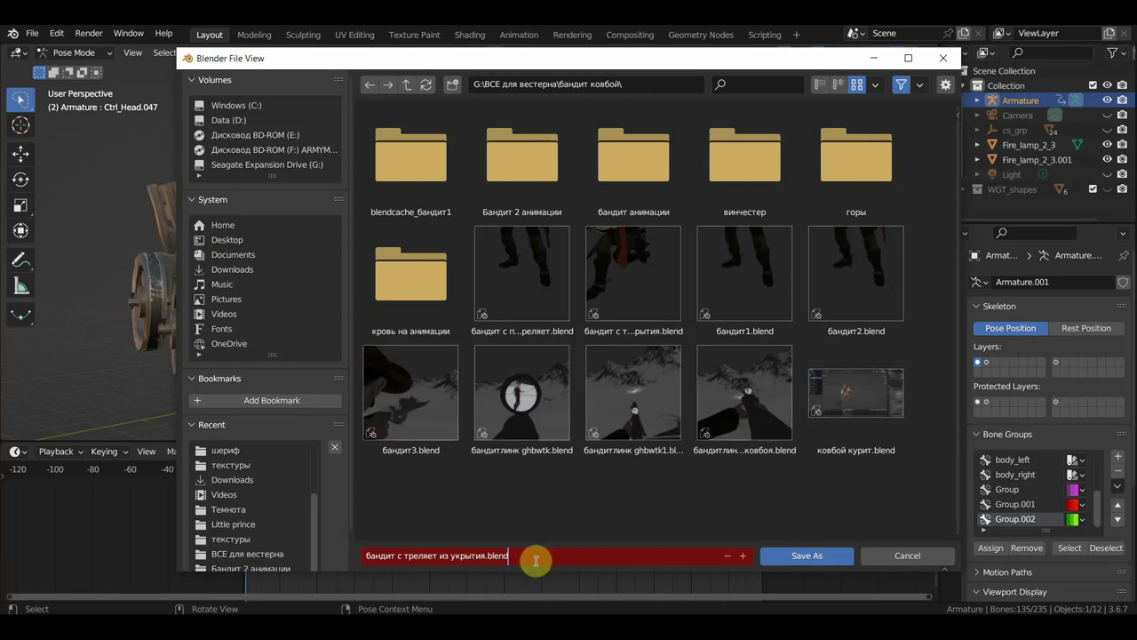
{"action": "left_click_drag", "start_coordinate": [542, 559], "coordinate": [411, 555]}
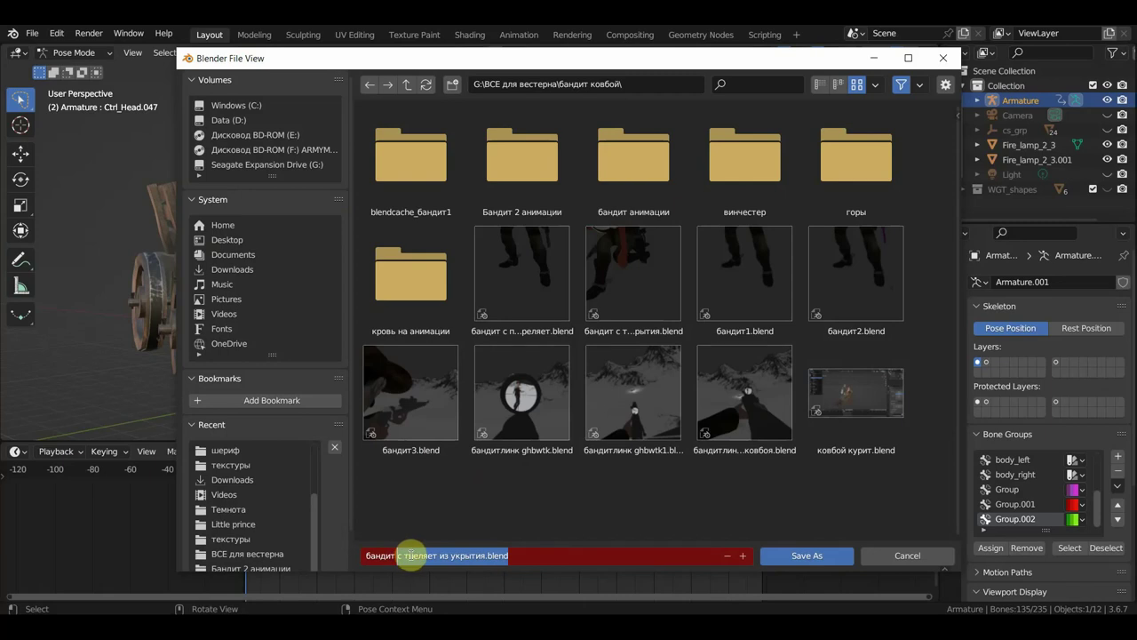
{"action": "type", "text": "в начале стрельбы"}
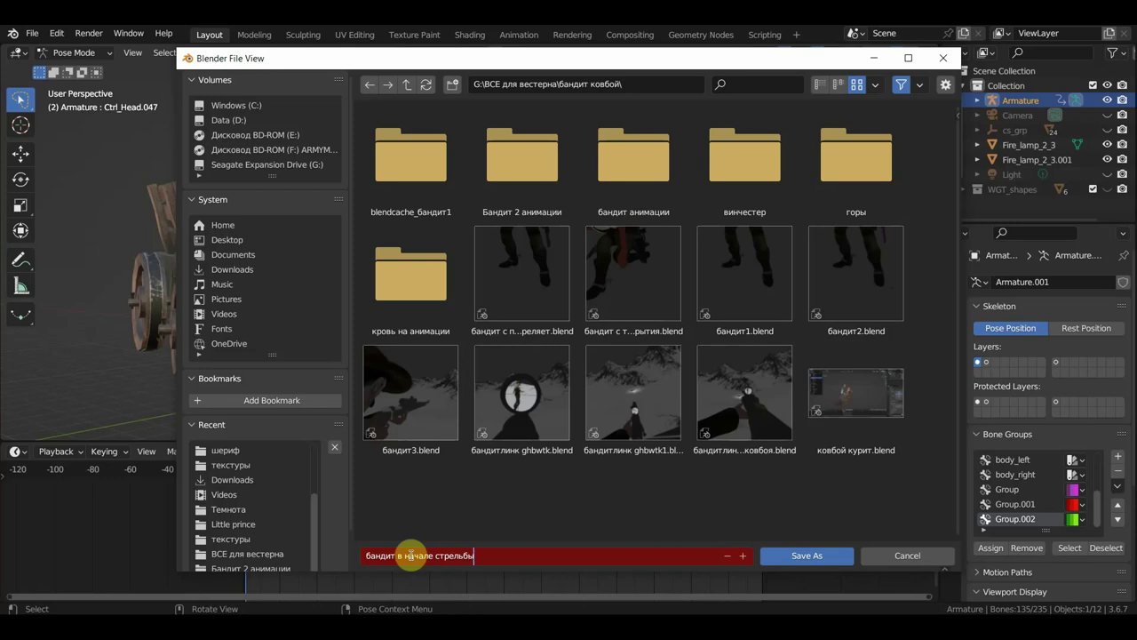
{"action": "key", "text": "Return"}
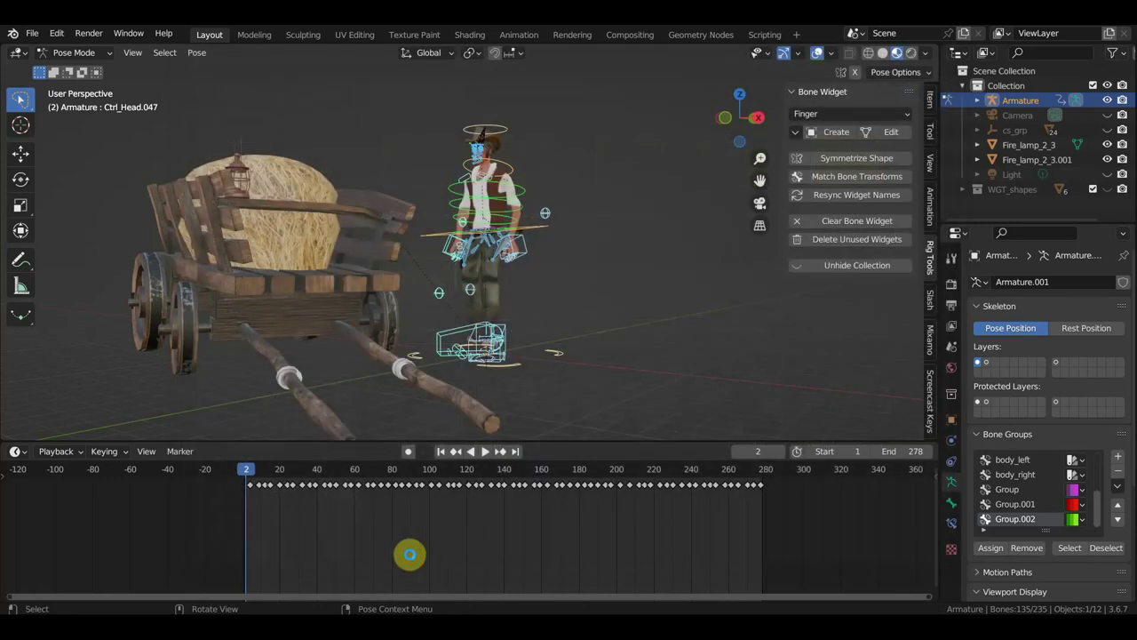
Open the recent file у мастерсона начало.blend
{"action": "left_click", "coordinate": [32, 34]}
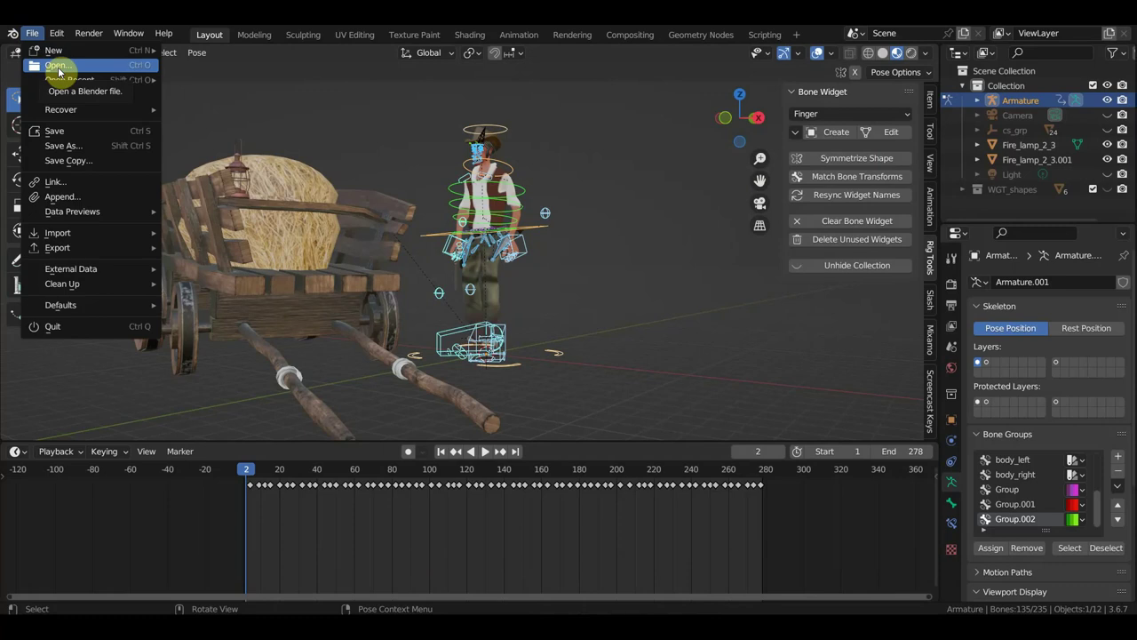
{"action": "mouse_move", "coordinate": [70, 80]}
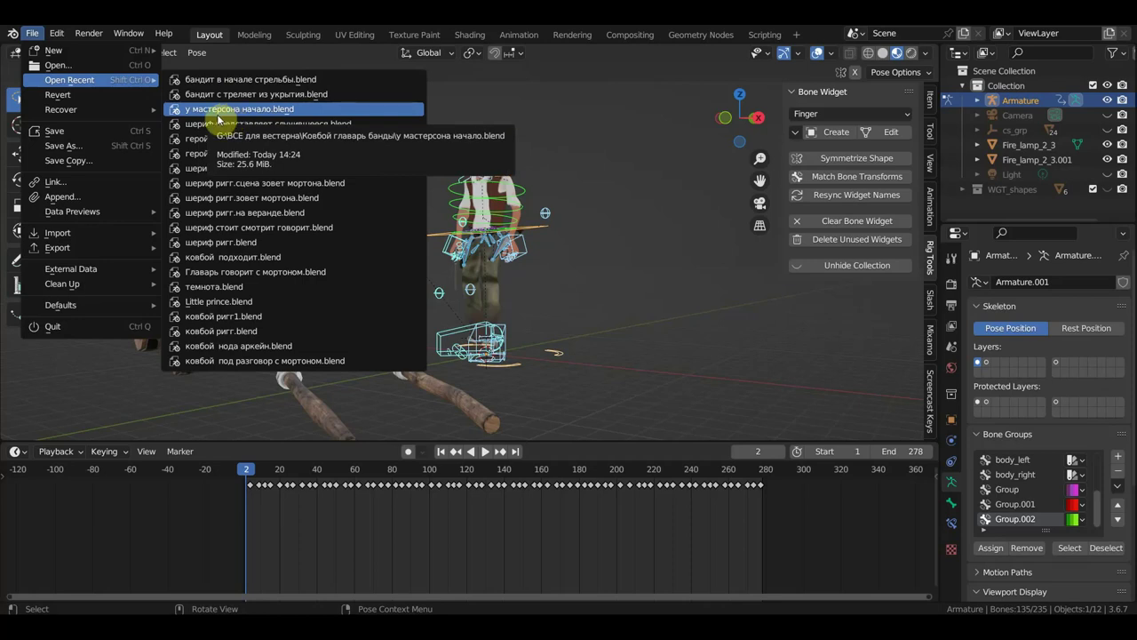
{"action": "left_click", "coordinate": [220, 113]}
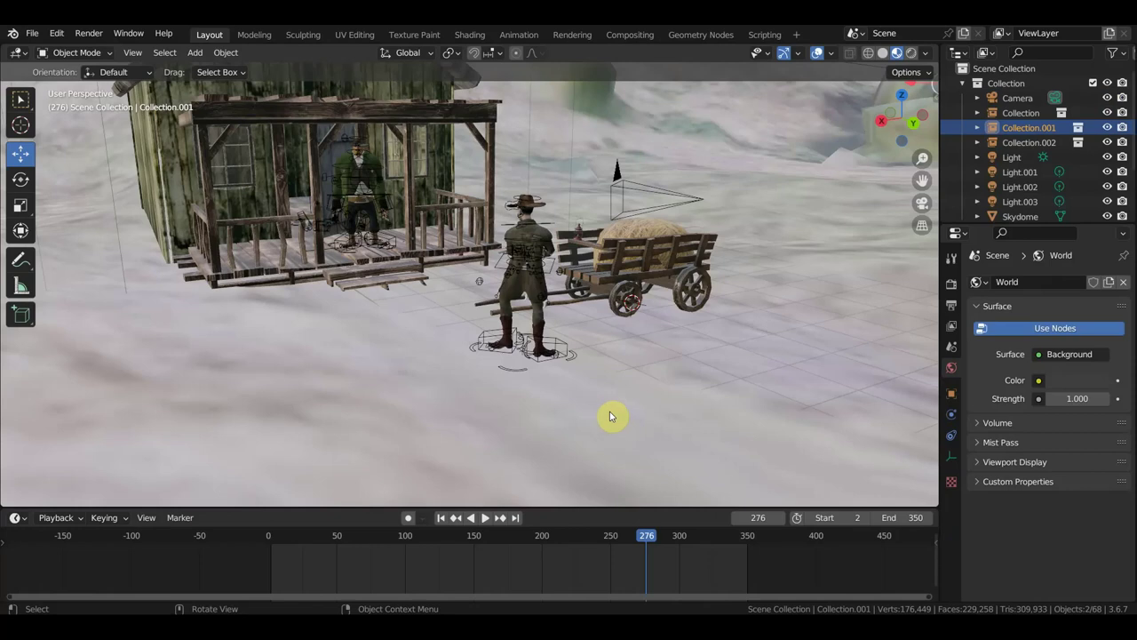
{"action": "scroll", "coordinate": [632, 394], "scroll_direction": "down", "scroll_amount": 2}
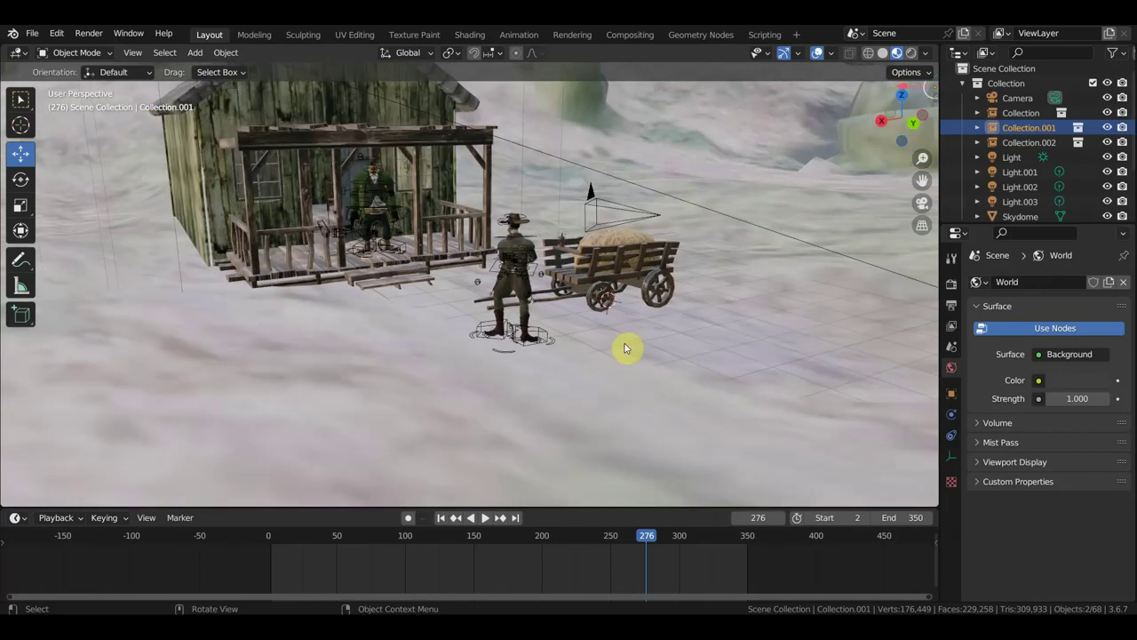
Delete the hay load from the cart beside the cowboy, leaving an empty wooden cart
{"action": "left_click", "coordinate": [616, 262]}
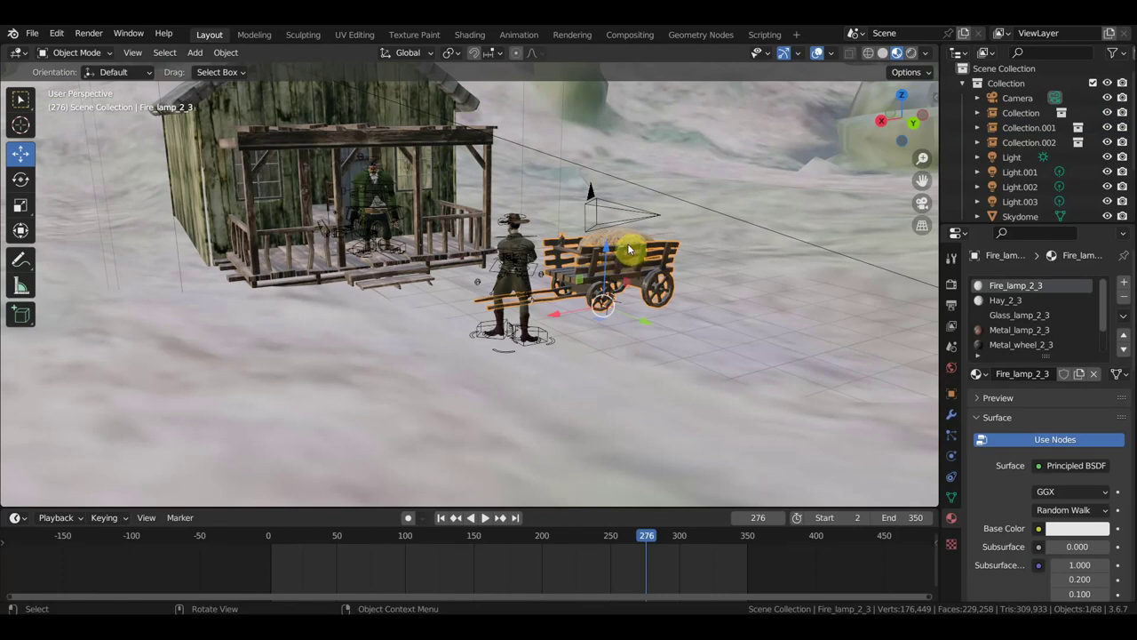
{"action": "left_click", "coordinate": [633, 238]}
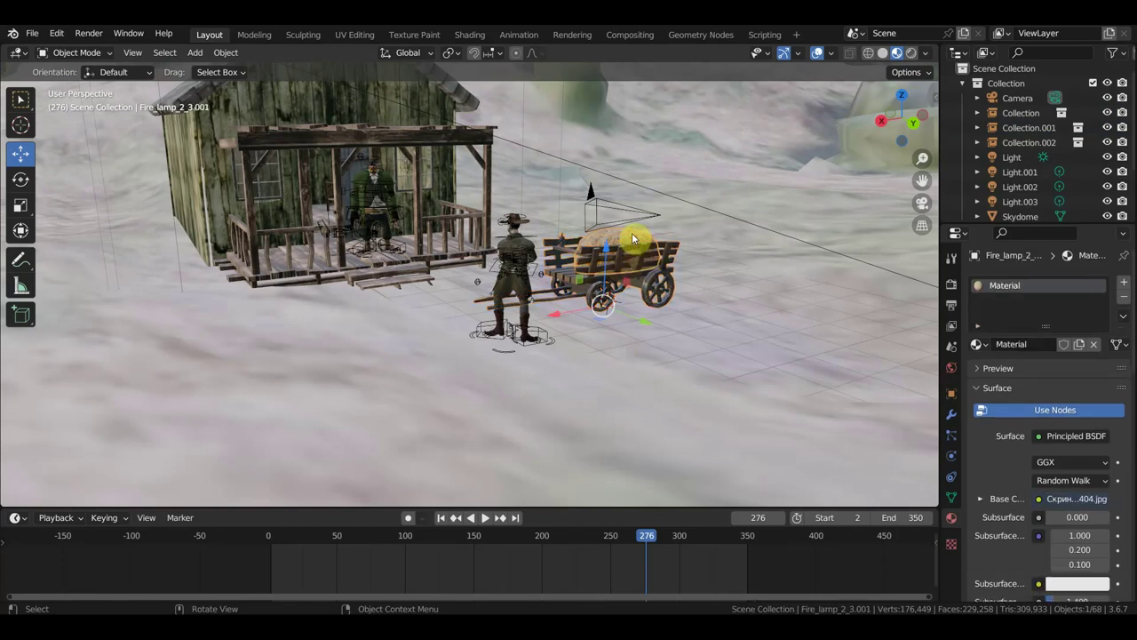
{"action": "key", "text": "Delete"}
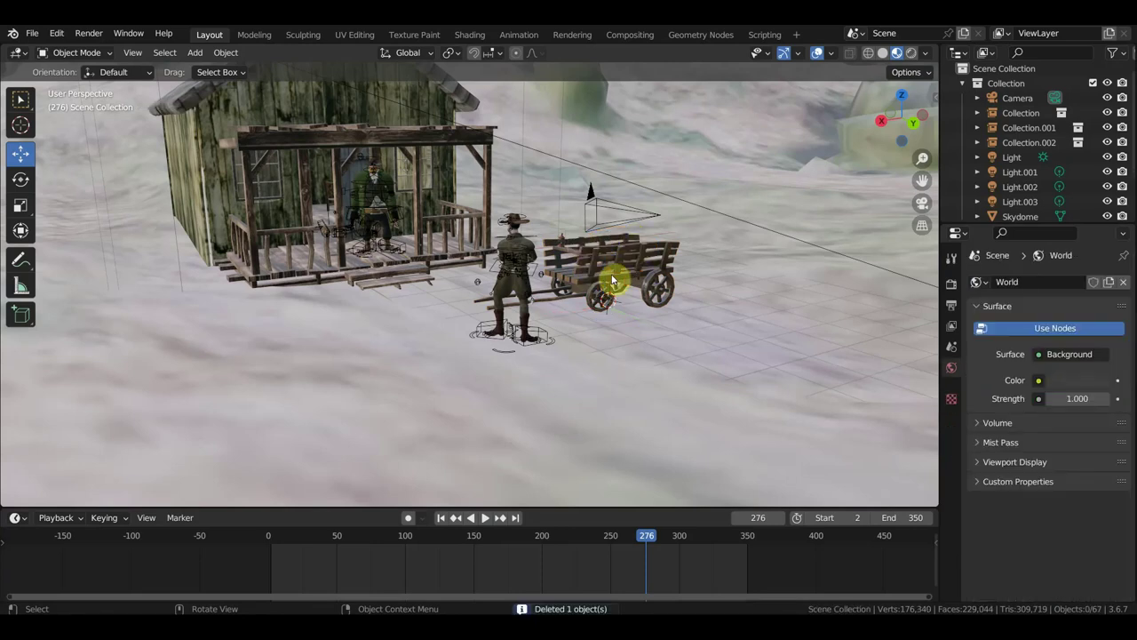
{"action": "left_click", "coordinate": [610, 277]}
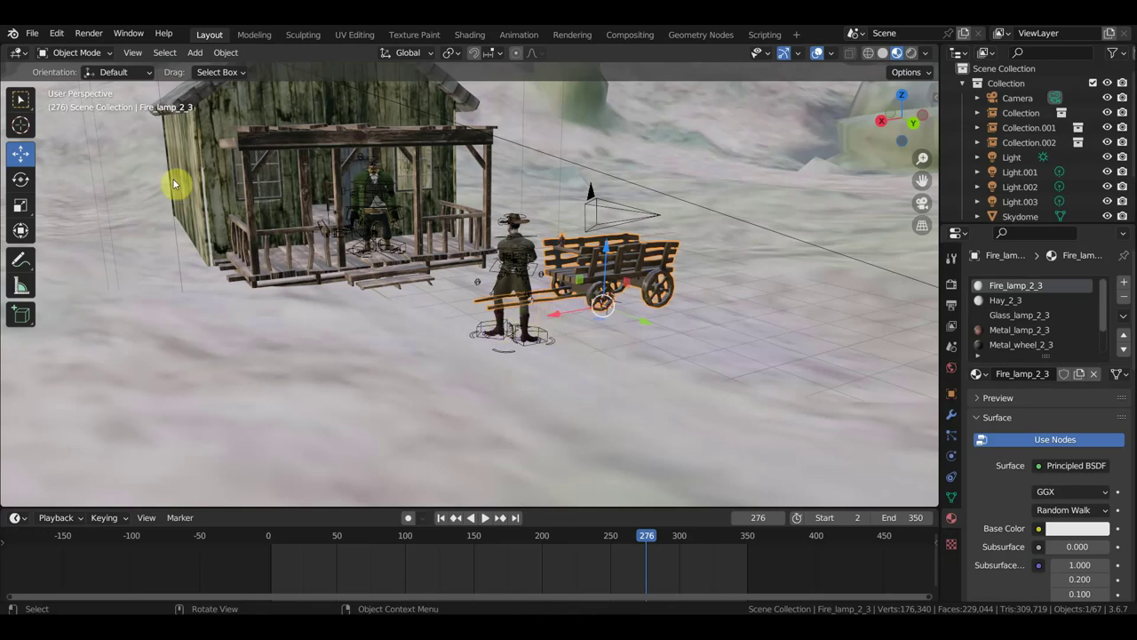
{"action": "left_click", "coordinate": [32, 35]}
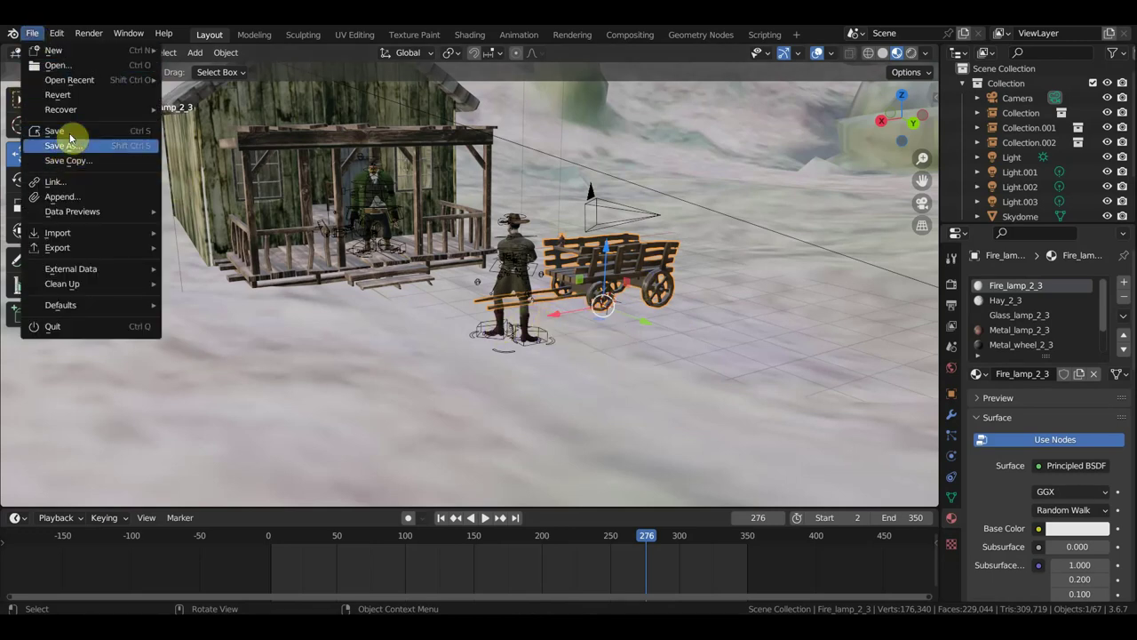
Link 'Collection' from бандит в начале стрельбы.blend so it appears as Collection.005
{"action": "left_click", "coordinate": [76, 180]}
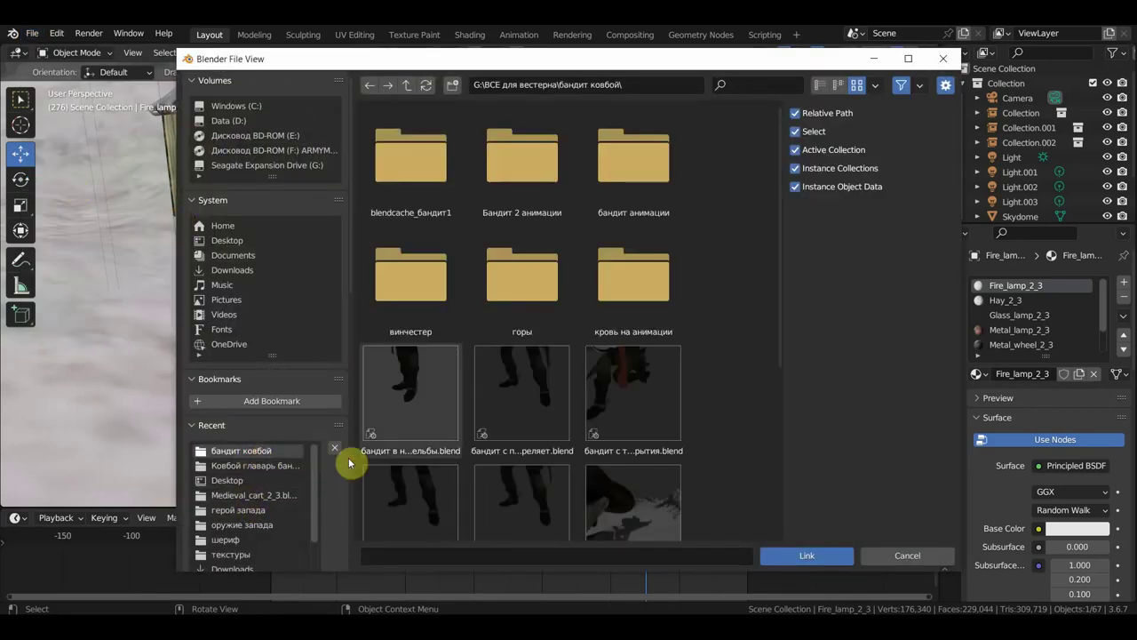
{"action": "scroll", "coordinate": [482, 452], "scroll_direction": "down", "scroll_amount": 3}
{"action": "scroll", "coordinate": [551, 444], "scroll_direction": "down", "scroll_amount": 5}
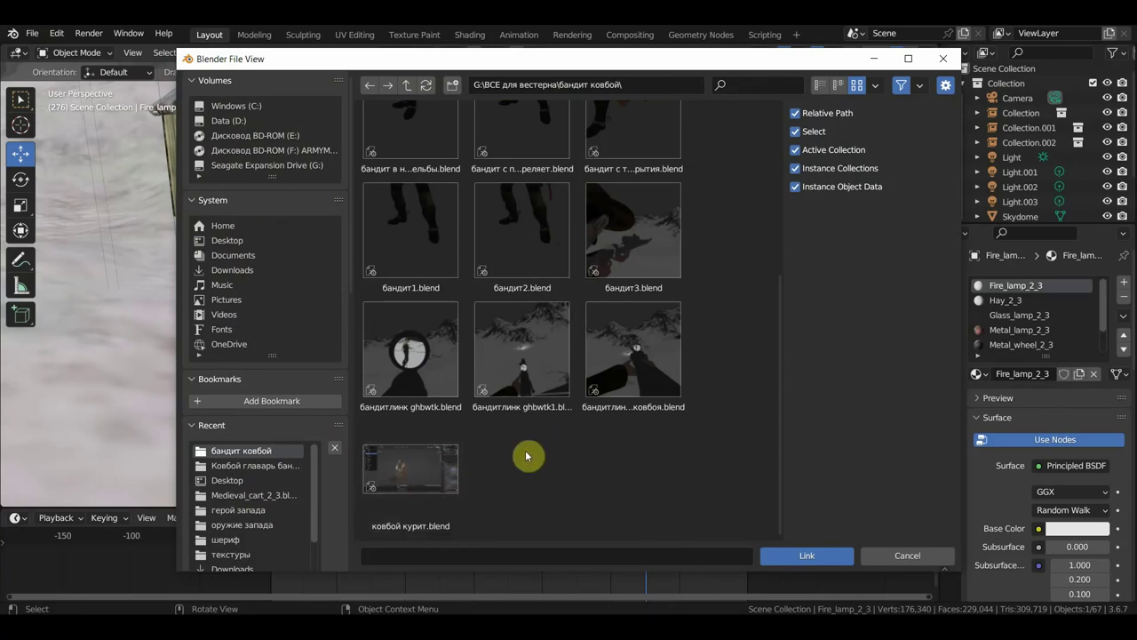
{"action": "scroll", "coordinate": [553, 399], "scroll_direction": "up", "scroll_amount": 3}
{"action": "scroll", "coordinate": [560, 401], "scroll_direction": "up", "scroll_amount": 2}
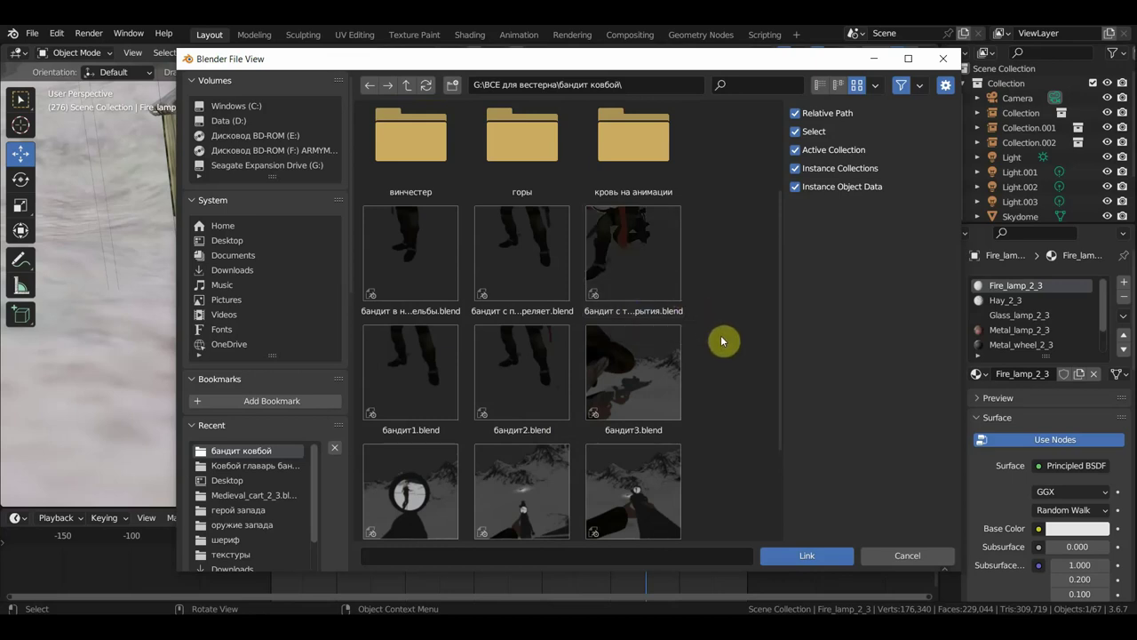
{"action": "left_click", "coordinate": [414, 284]}
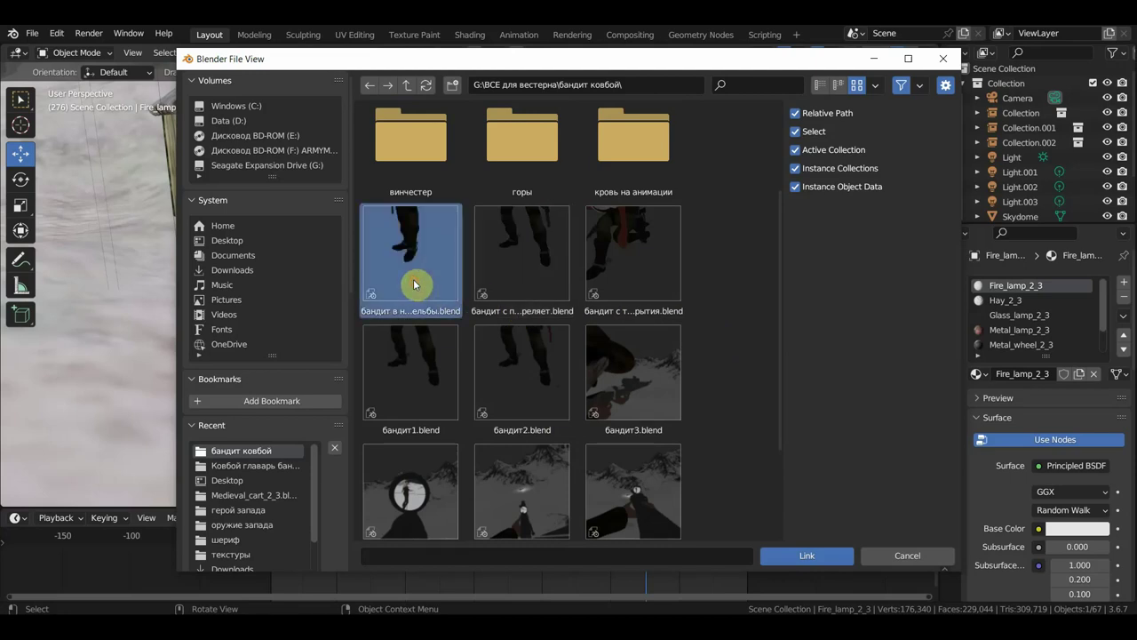
{"action": "double_click", "coordinate": [414, 284]}
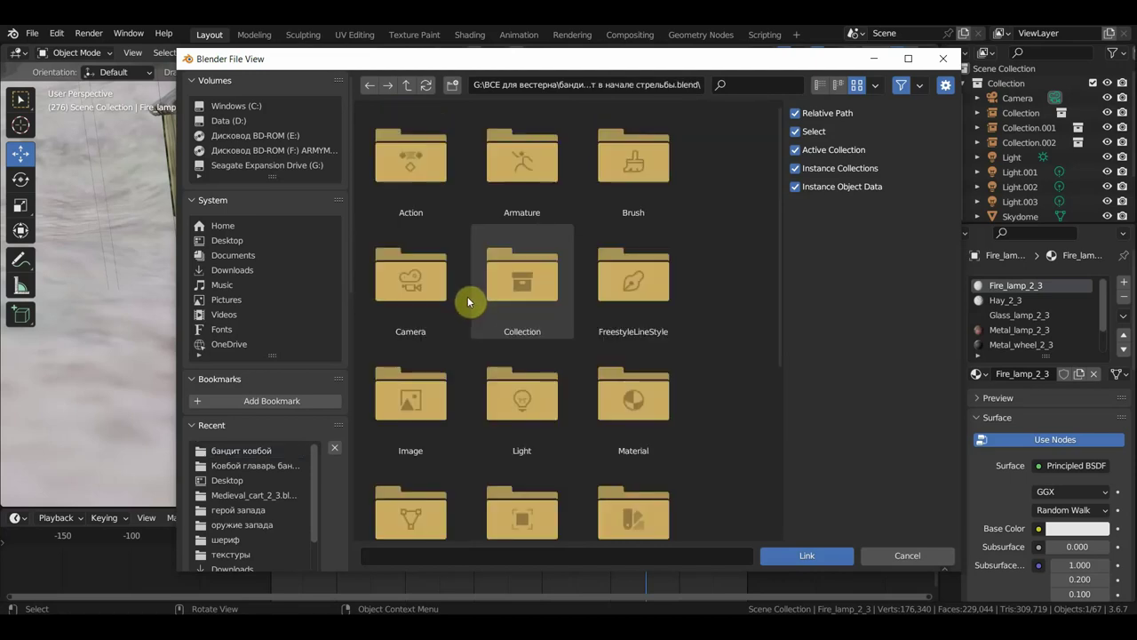
{"action": "left_click", "coordinate": [436, 303]}
{"action": "double_click", "coordinate": [535, 302]}
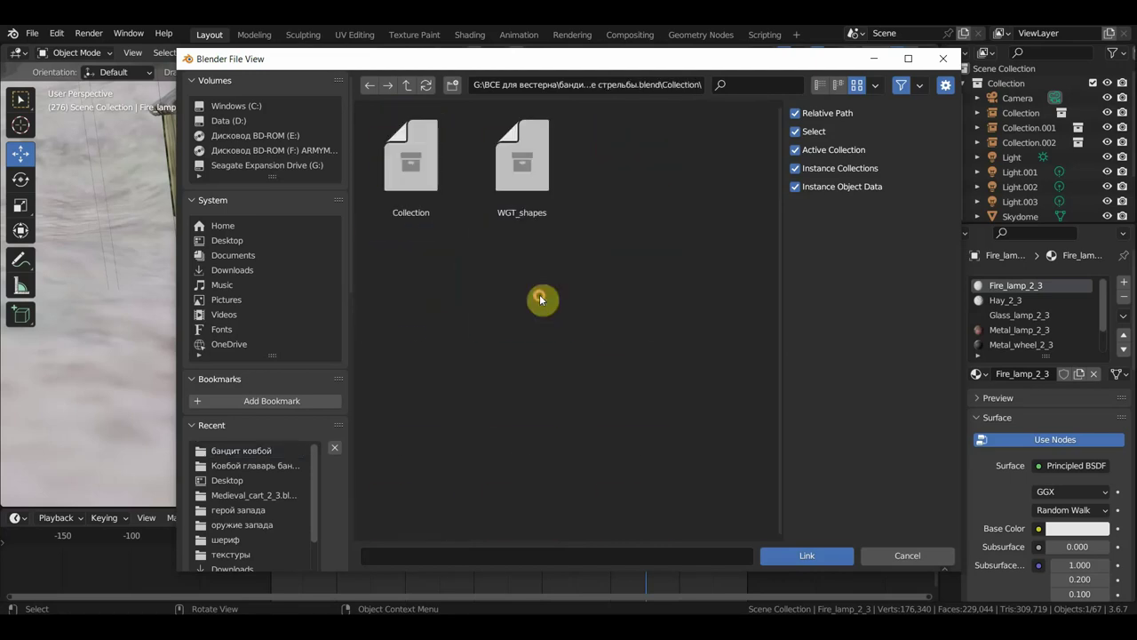
{"action": "double_click", "coordinate": [452, 228]}
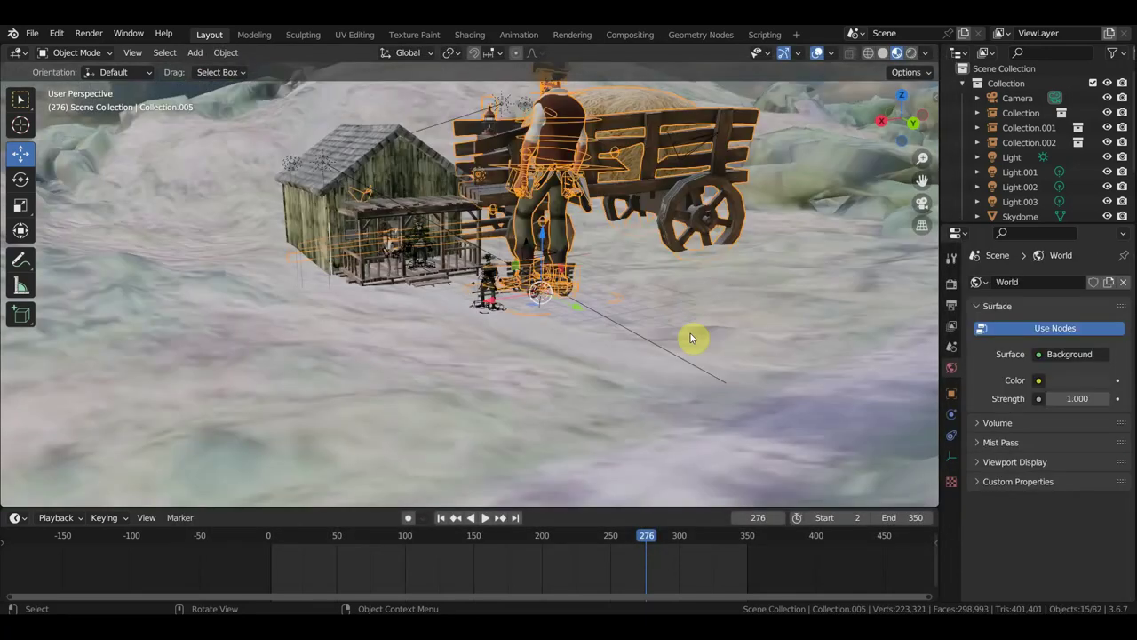
Shrink the linked group to 0.837 scale and slide it along X and Y toward the cabin
{"action": "key", "text": "s"}
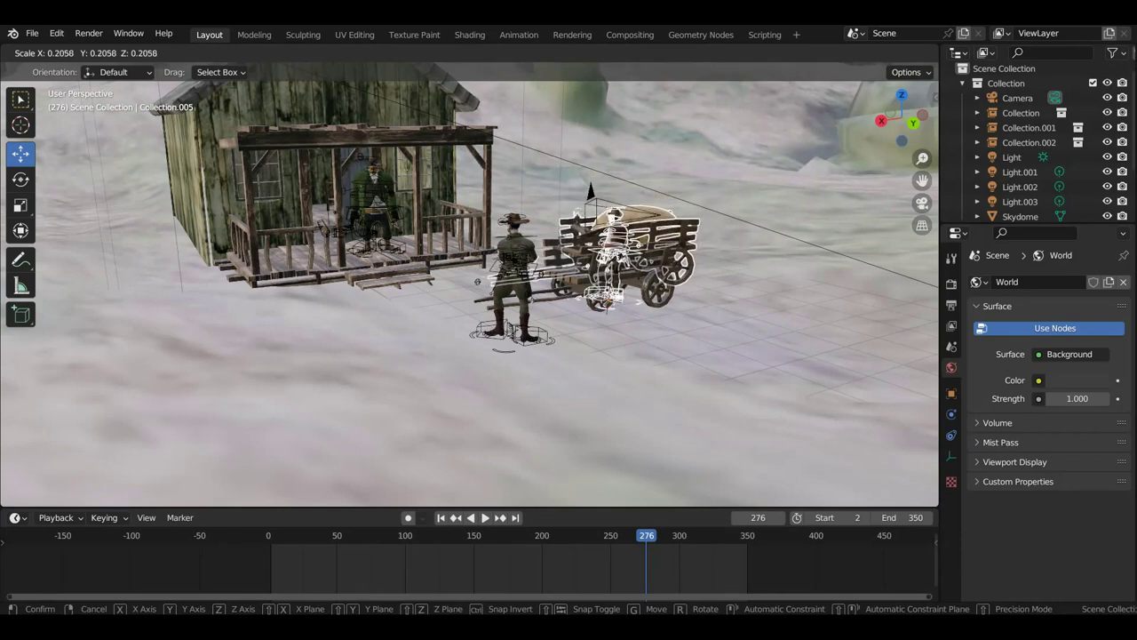
{"action": "left_click", "coordinate": [705, 274]}
{"action": "mouse_move", "coordinate": [705, 274]}
{"action": "middle_mouse_down"}
{"action": "mouse_move", "coordinate": [661, 270]}
{"action": "mouse_move", "coordinate": [557, 296]}
{"action": "middle_mouse_up"}
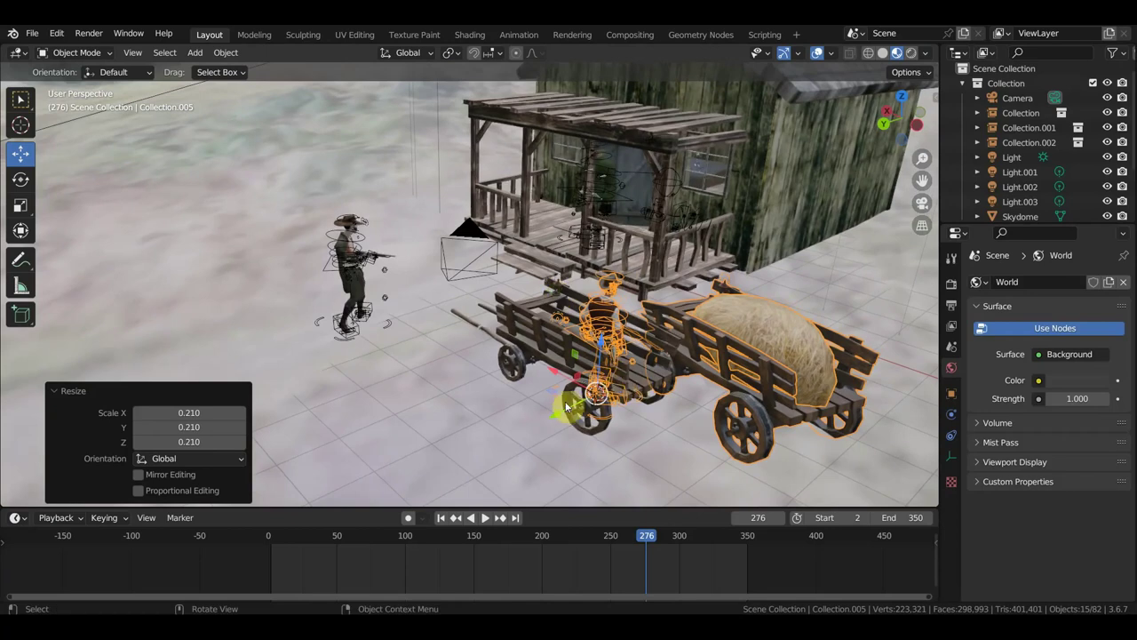
{"action": "left_click_drag", "start_coordinate": [566, 406], "coordinate": [515, 452]}
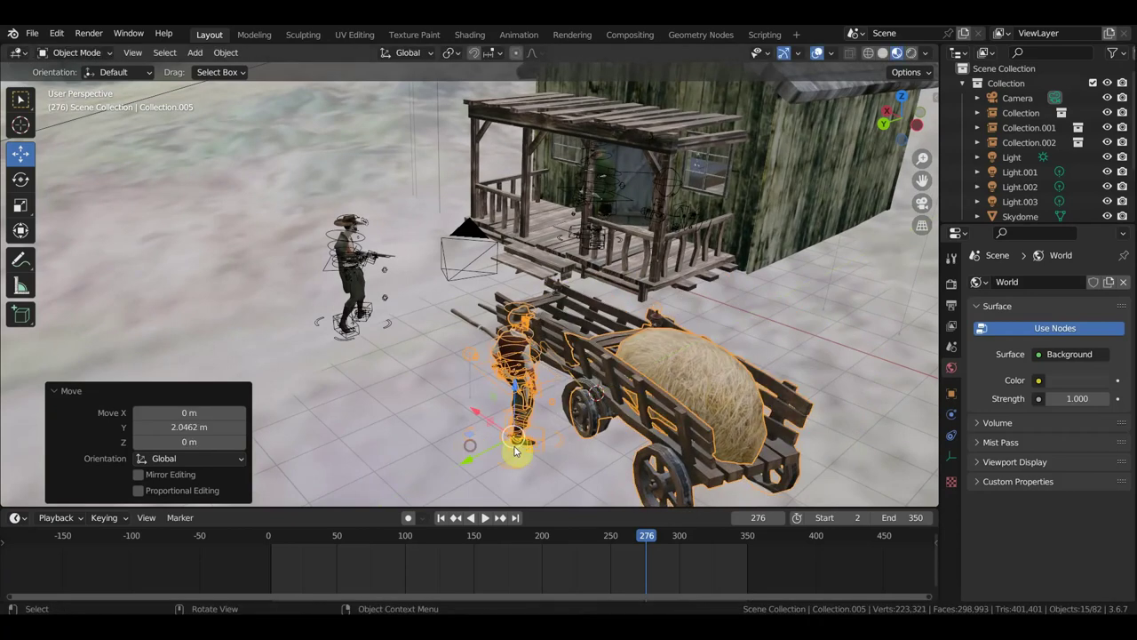
{"action": "middle_click_drag", "start_coordinate": [515, 452], "coordinate": [711, 417]}
{"action": "key", "text": "s"}
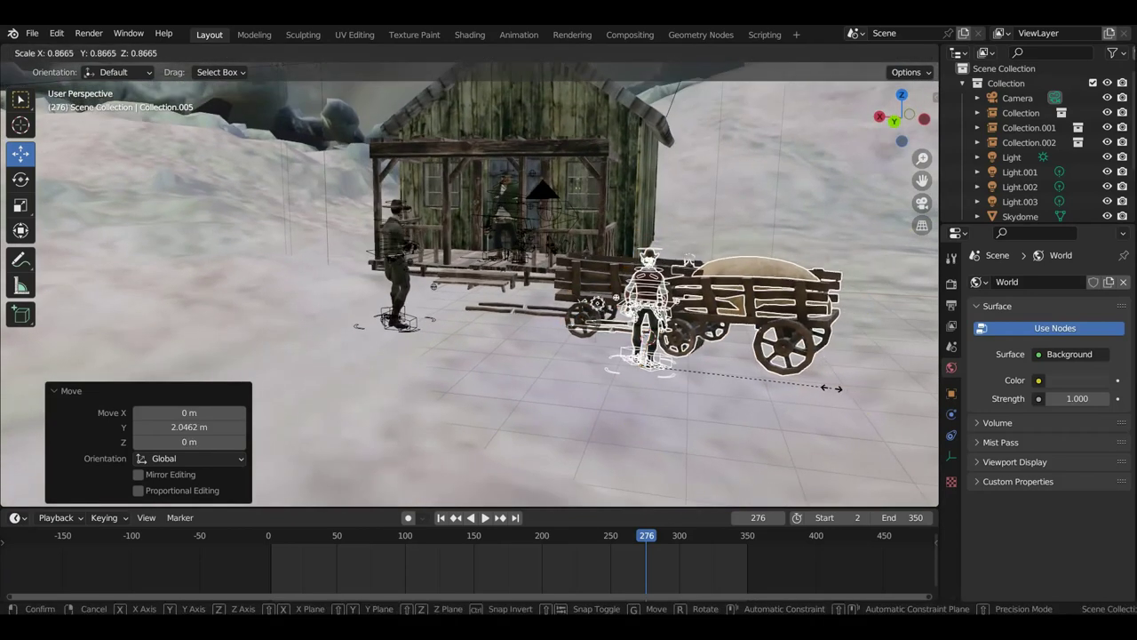
{"action": "left_click", "coordinate": [804, 392]}
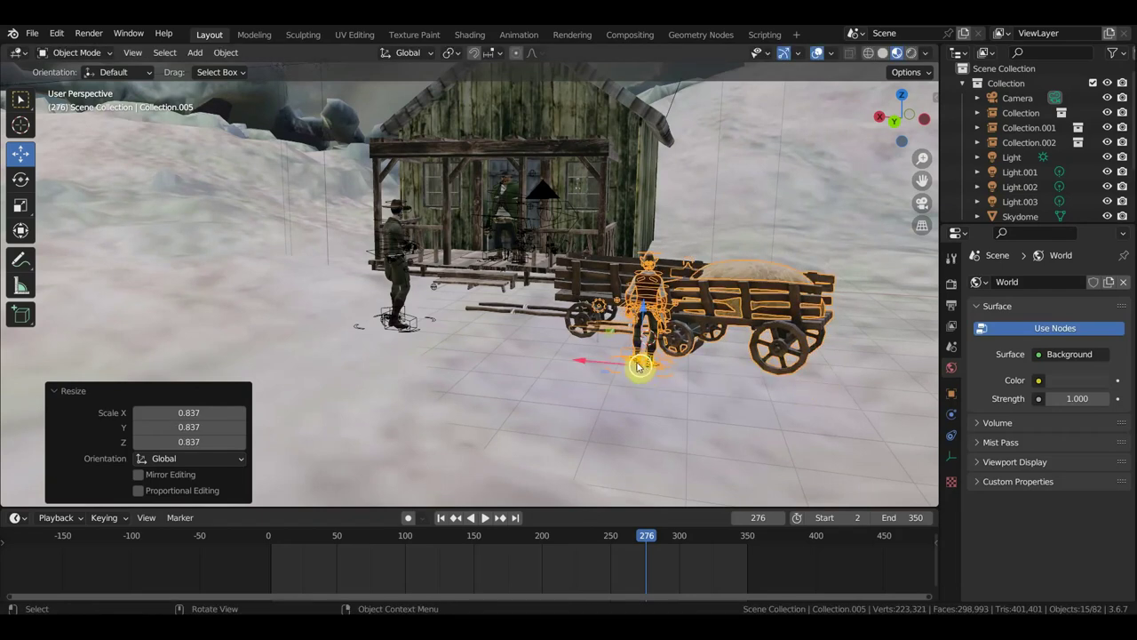
{"action": "left_click_drag", "start_coordinate": [578, 361], "coordinate": [461, 345]}
{"action": "mouse_move", "coordinate": [460, 344]}
{"action": "middle_mouse_down"}
{"action": "mouse_move", "coordinate": [566, 351]}
{"action": "mouse_move", "coordinate": [407, 352]}
{"action": "middle_mouse_up"}
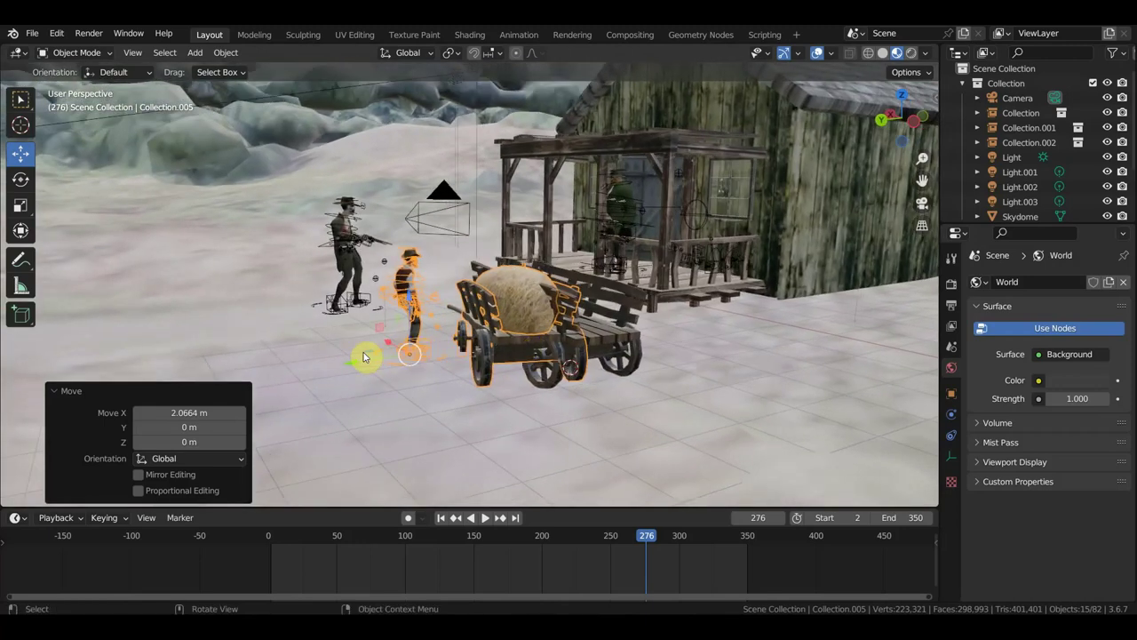
{"action": "left_click_drag", "start_coordinate": [354, 360], "coordinate": [389, 358]}
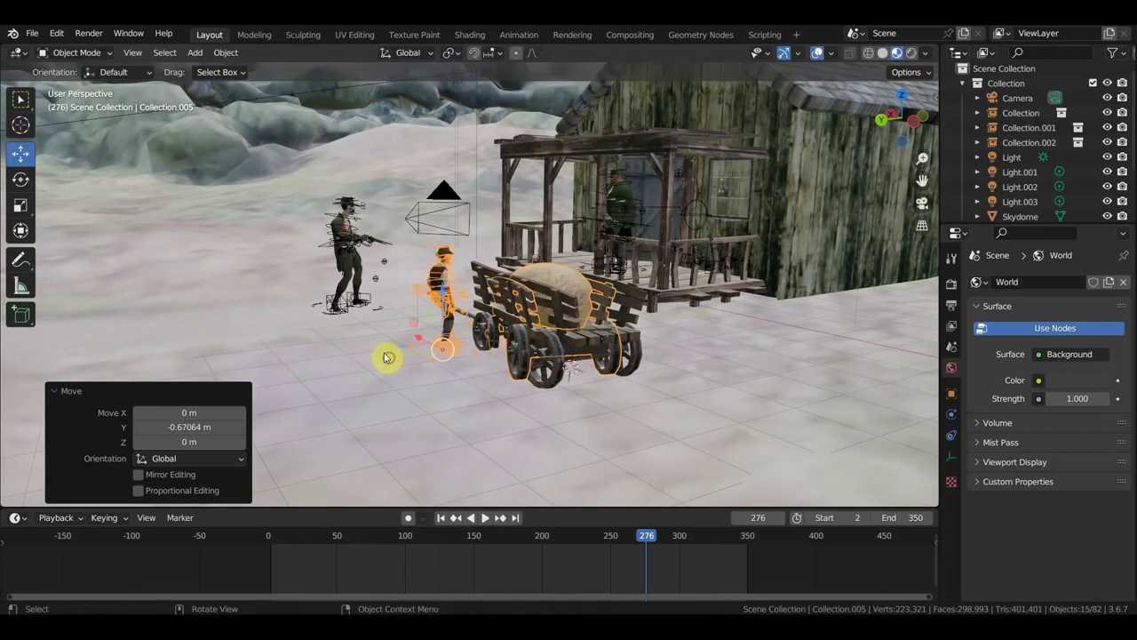
{"action": "middle_click_drag", "start_coordinate": [389, 358], "coordinate": [680, 367]}
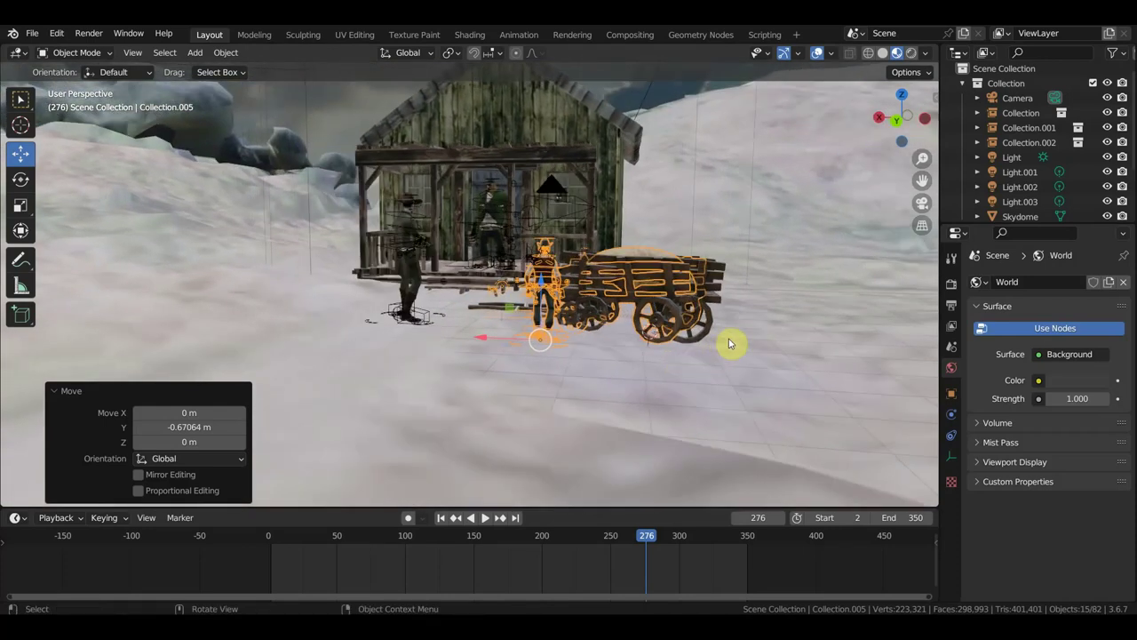
Enlarge the group to 1.199, raise it 0.10363 m and turn it 1.93° about Z
{"action": "scroll", "coordinate": [728, 344], "scroll_direction": "up", "scroll_amount": 3}
{"action": "middle_click_drag", "start_coordinate": [726, 337], "coordinate": [753, 338]}
{"action": "key", "text": "s"}
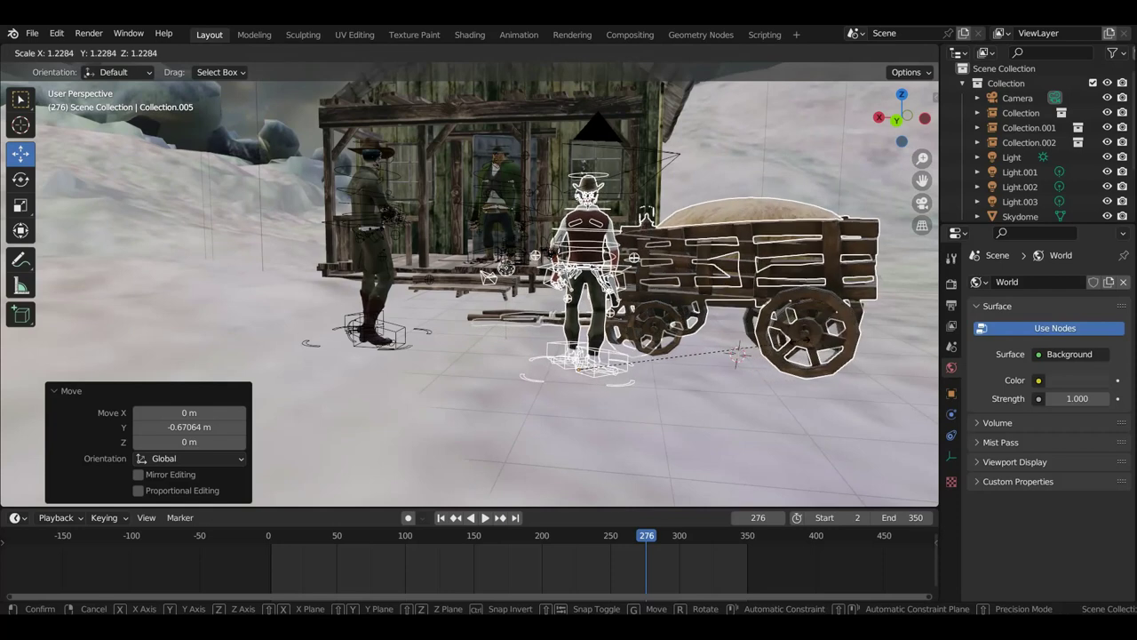
{"action": "left_click", "coordinate": [795, 346]}
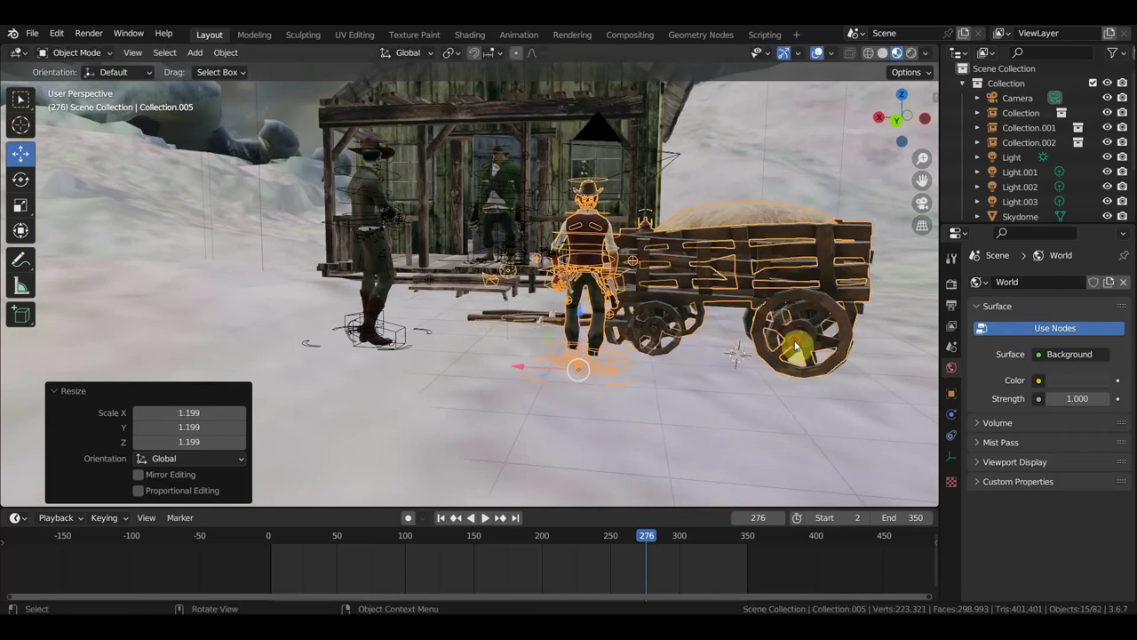
{"action": "key", "text": "g"}
{"action": "key", "text": "z"}
{"action": "left_click", "coordinate": [582, 338]}
{"action": "mouse_move", "coordinate": [581, 338]}
{"action": "middle_mouse_down"}
{"action": "mouse_move", "coordinate": [594, 358]}
{"action": "mouse_move", "coordinate": [569, 356]}
{"action": "middle_mouse_up"}
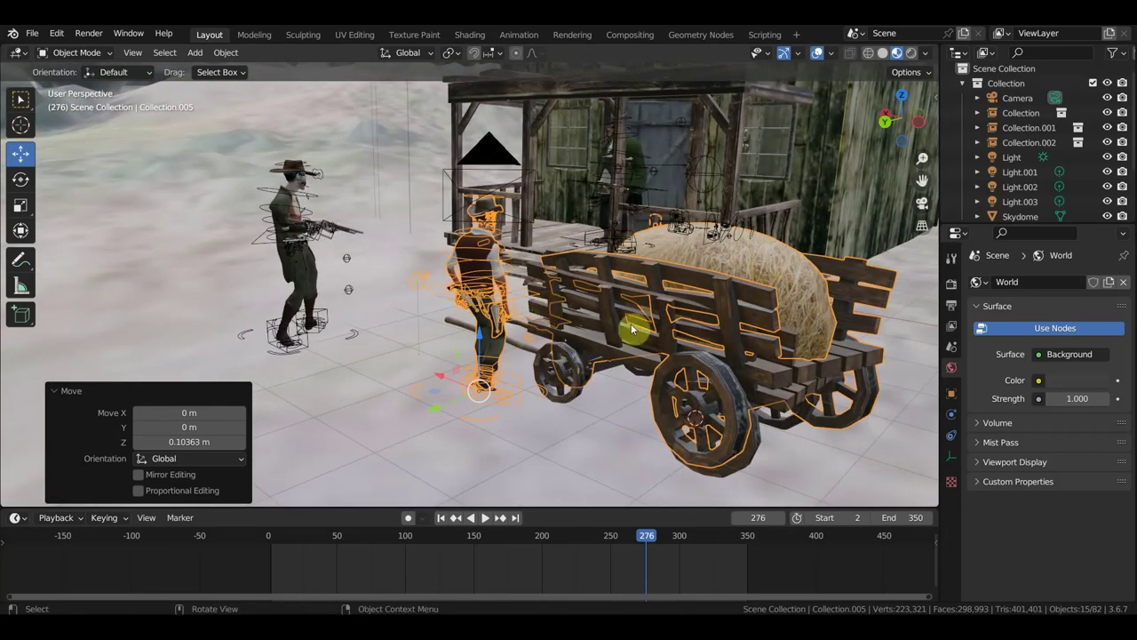
{"action": "mouse_move", "coordinate": [632, 329]}
{"action": "middle_mouse_down"}
{"action": "mouse_move", "coordinate": [499, 323]}
{"action": "mouse_move", "coordinate": [678, 325]}
{"action": "mouse_move", "coordinate": [734, 308]}
{"action": "middle_mouse_up"}
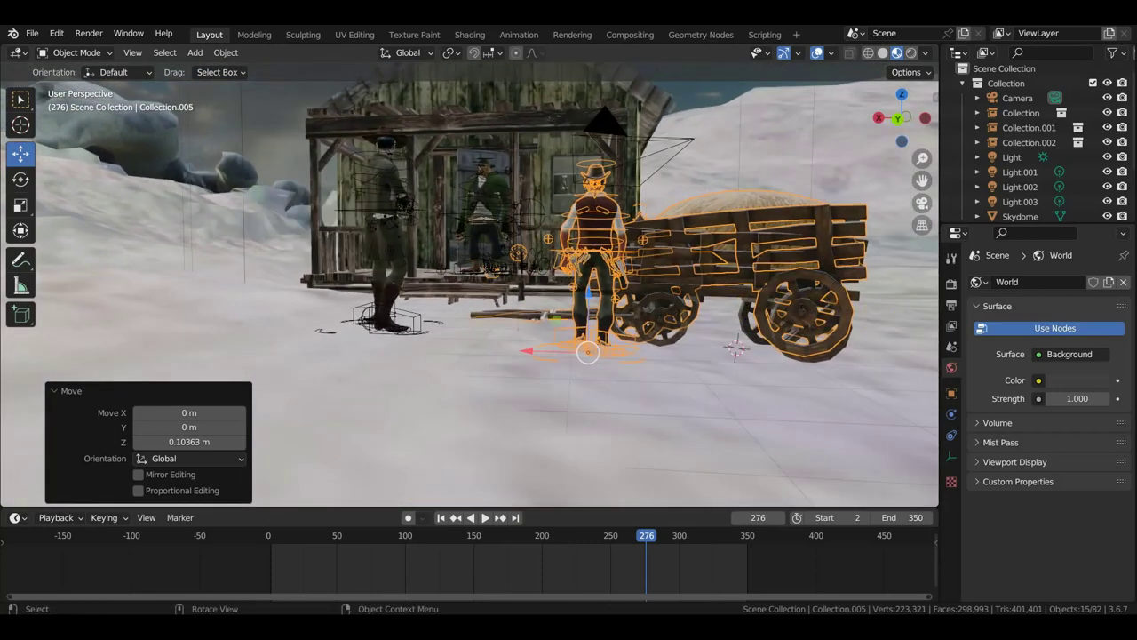
{"action": "key", "text": "r"}
{"action": "left_click", "coordinate": [898, 344]}
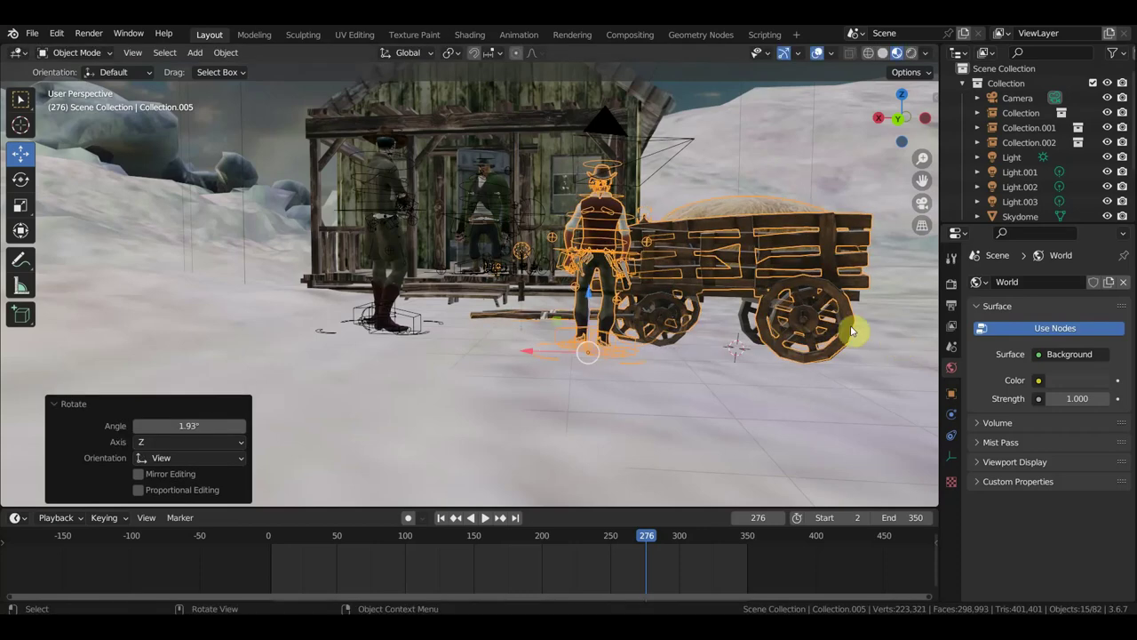
{"action": "mouse_move", "coordinate": [555, 321]}
{"action": "middle_mouse_down"}
{"action": "mouse_move", "coordinate": [497, 373]}
{"action": "mouse_move", "coordinate": [453, 390]}
{"action": "mouse_move", "coordinate": [513, 391]}
{"action": "middle_mouse_up"}
Reselect the cowboy-and-wagon group, switch to top view and hide the Skydome
{"action": "left_click", "coordinate": [495, 341]}
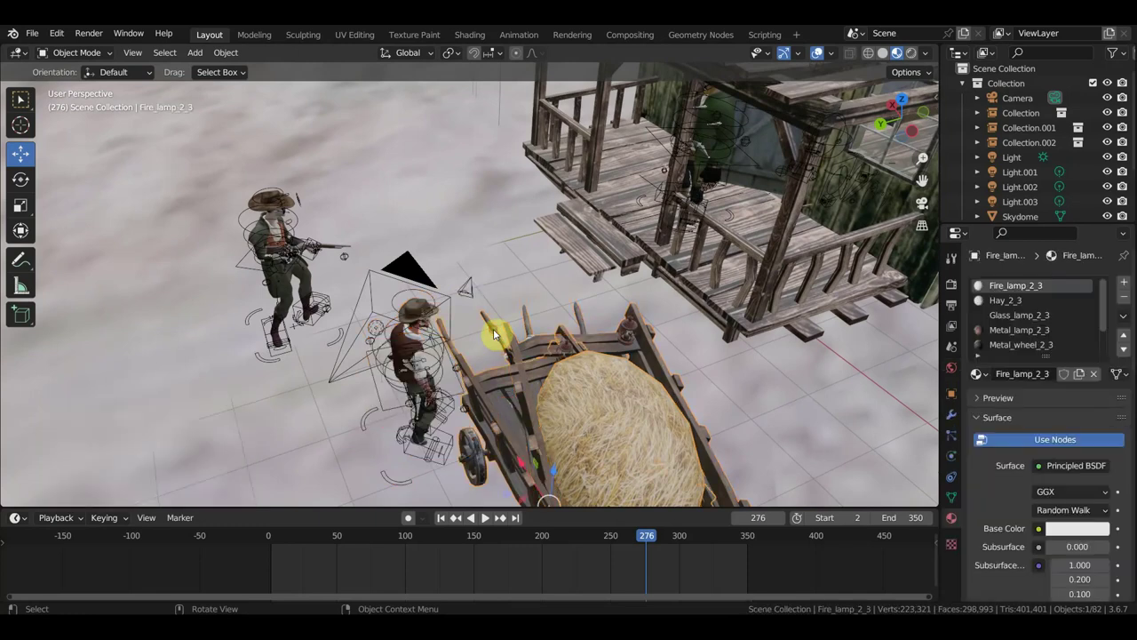
{"action": "middle_click_drag", "start_coordinate": [576, 302], "coordinate": [610, 277]}
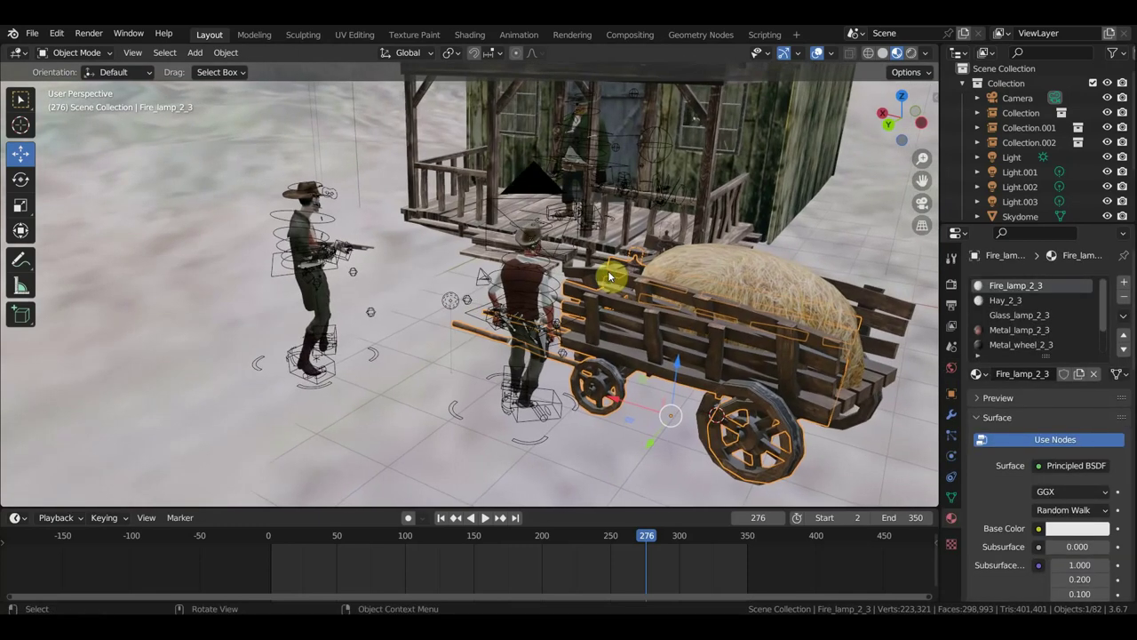
{"action": "middle_click_drag", "start_coordinate": [672, 274], "coordinate": [597, 326]}
{"action": "key", "text": "ctrl+z"}
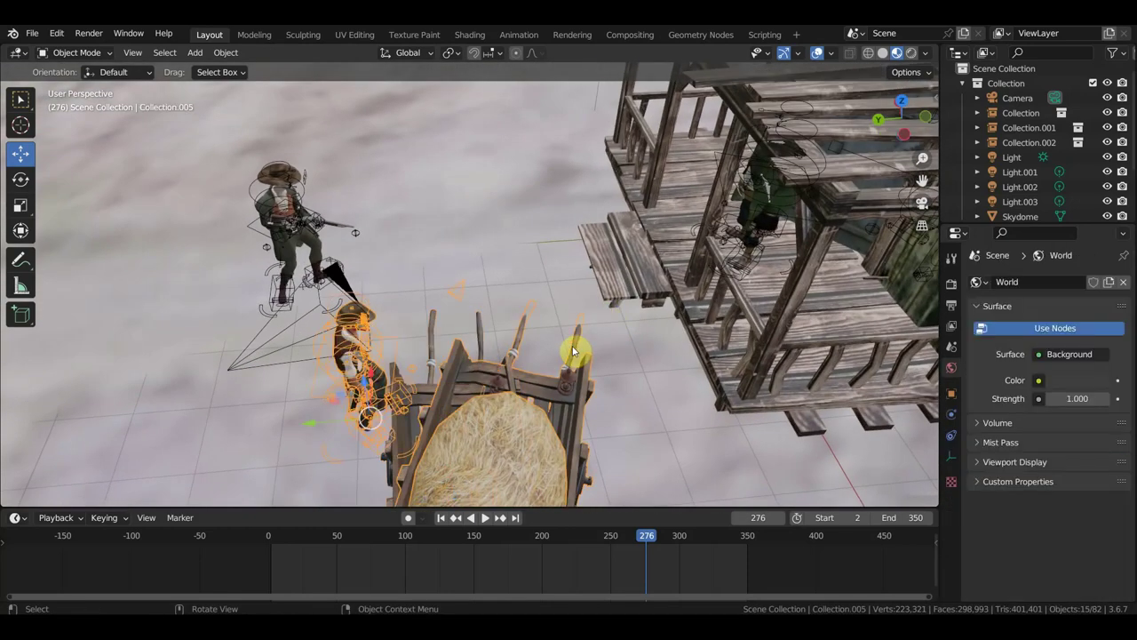
{"action": "key", "text": "KP_7"}
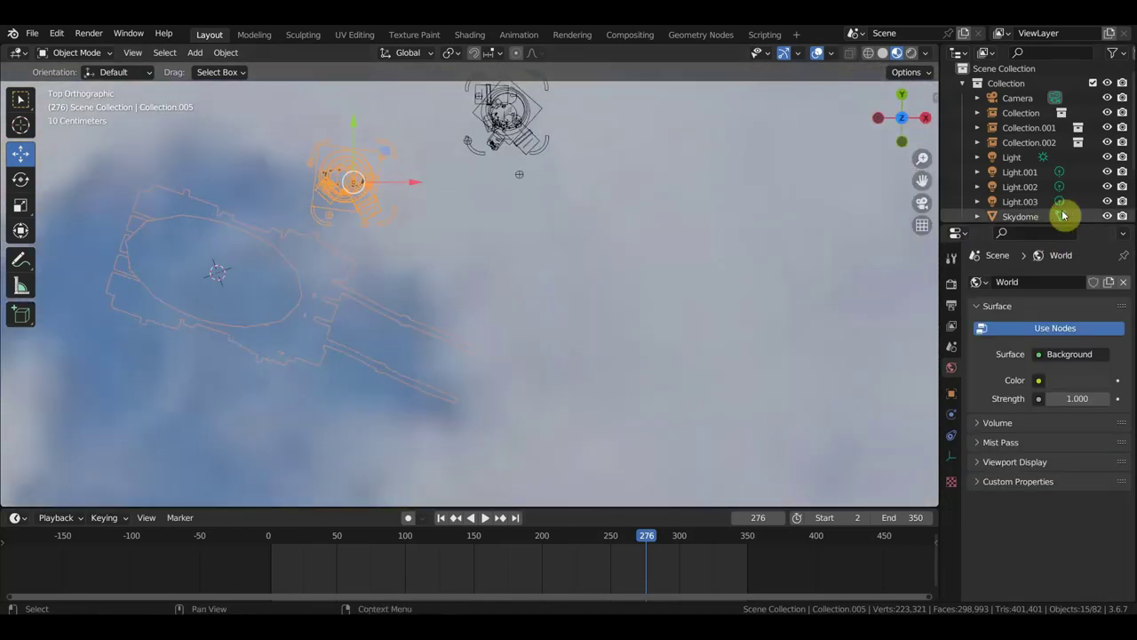
{"action": "scroll", "coordinate": [1066, 214], "scroll_direction": "down", "scroll_amount": 3}
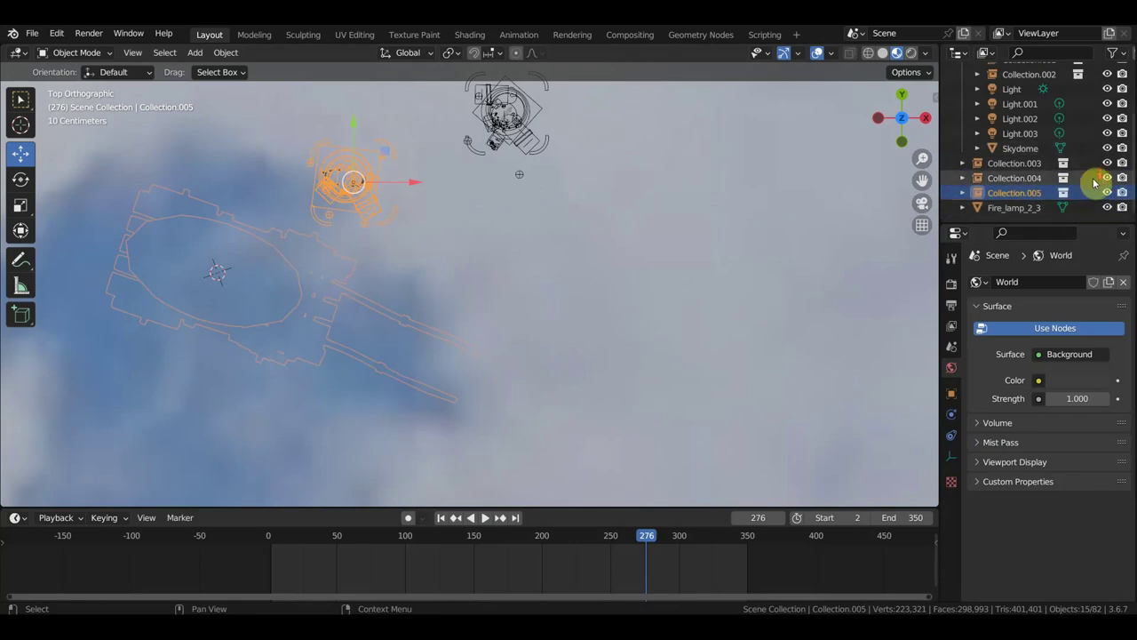
{"action": "left_click", "coordinate": [1107, 148]}
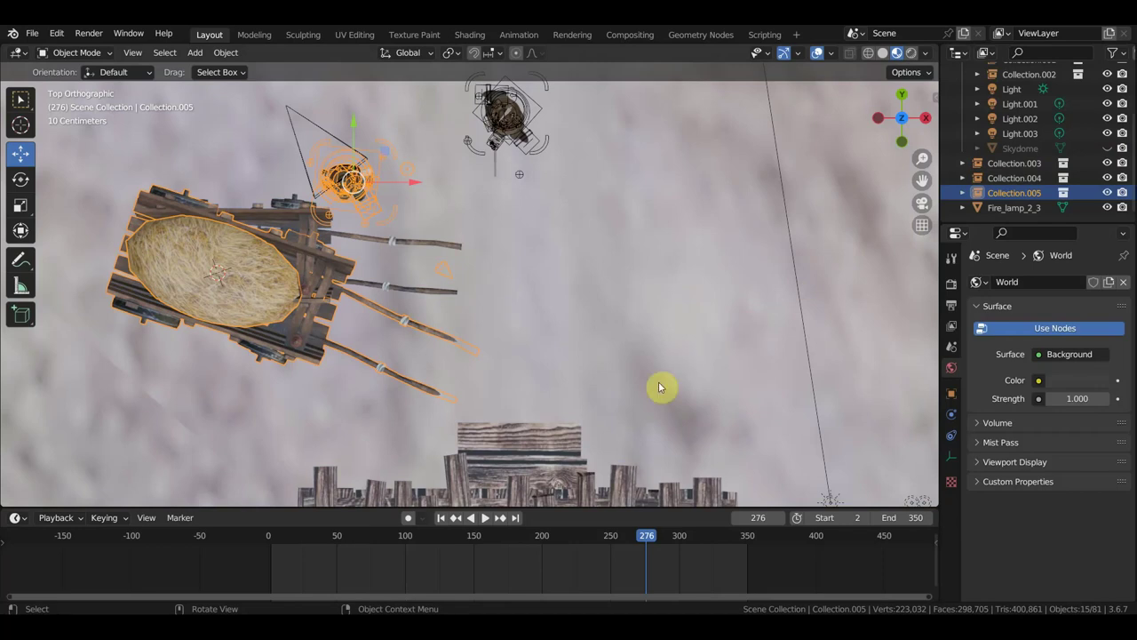
Turn the group -16.3°, shift it to a new spot, then turn it a further -1.45°
{"action": "key", "text": "r"}
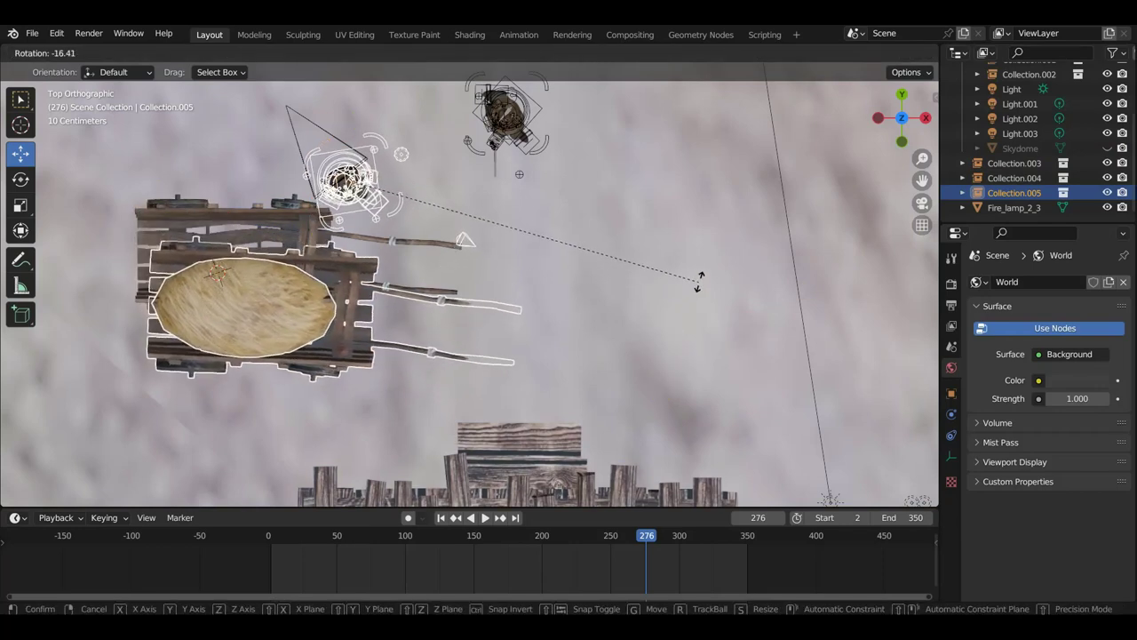
{"action": "left_click", "coordinate": [699, 286]}
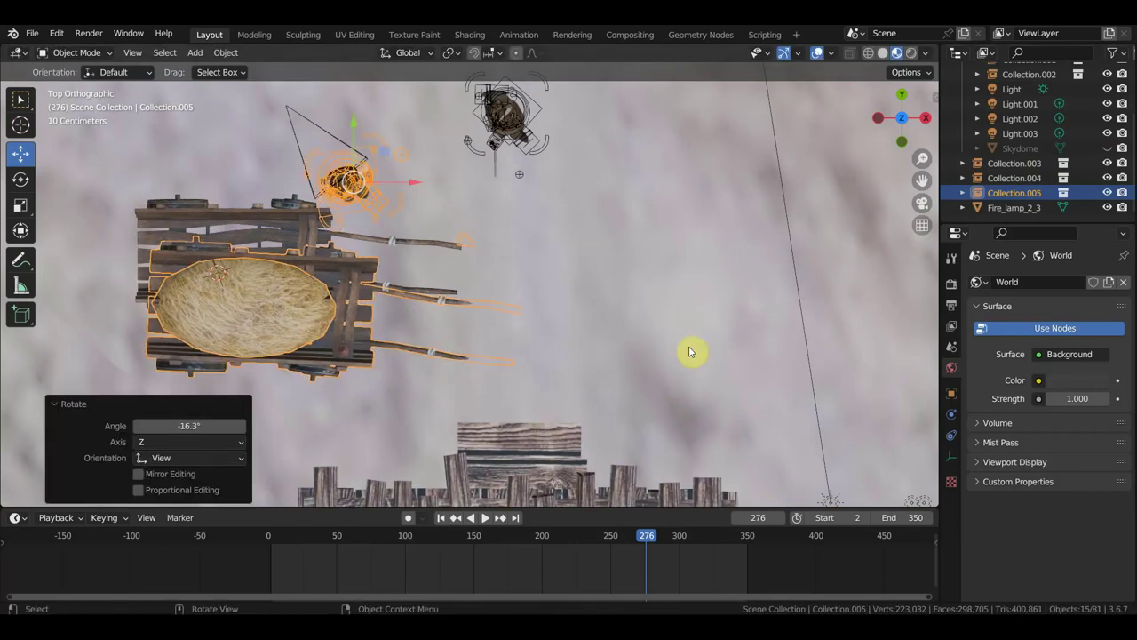
{"action": "key", "text": "g"}
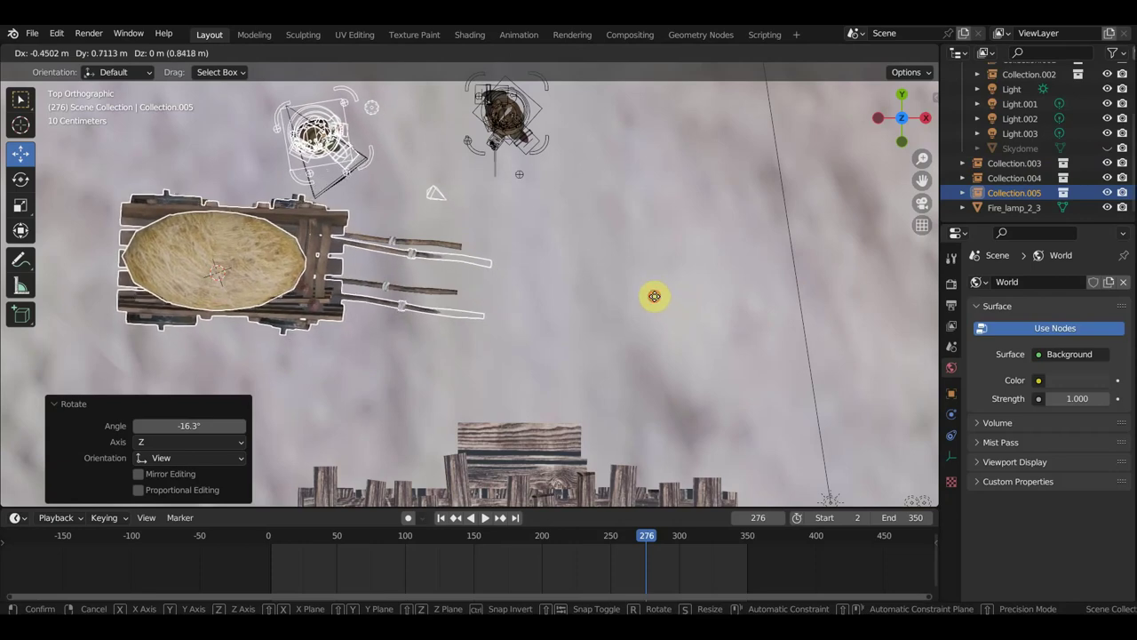
{"action": "left_click", "coordinate": [653, 295]}
{"action": "mouse_move", "coordinate": [673, 348]}
{"action": "middle_mouse_down"}
{"action": "mouse_move", "coordinate": [737, 216]}
{"action": "mouse_move", "coordinate": [634, 280]}
{"action": "middle_mouse_up"}
{"action": "key", "text": "r"}
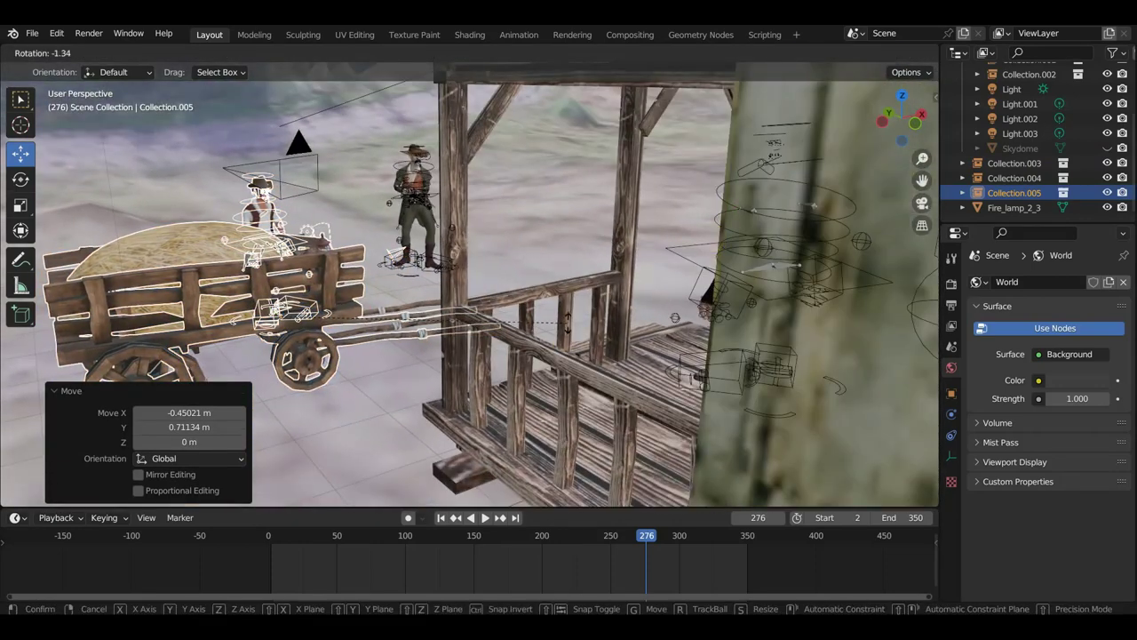
{"action": "left_click", "coordinate": [563, 334]}
{"action": "mouse_move", "coordinate": [563, 334]}
{"action": "middle_mouse_down"}
{"action": "mouse_move", "coordinate": [779, 330]}
{"action": "mouse_move", "coordinate": [587, 349]}
{"action": "middle_mouse_up"}
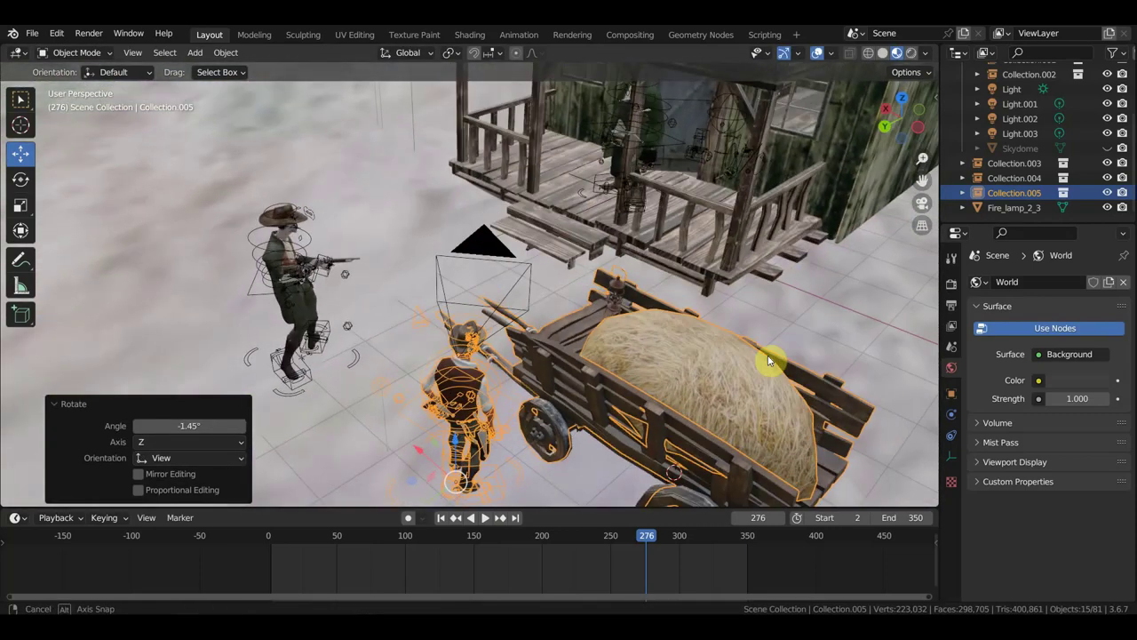
Delete the old empty cart object Fire_lamp_2_3
{"action": "left_click", "coordinate": [506, 327]}
{"action": "left_click", "coordinate": [484, 313]}
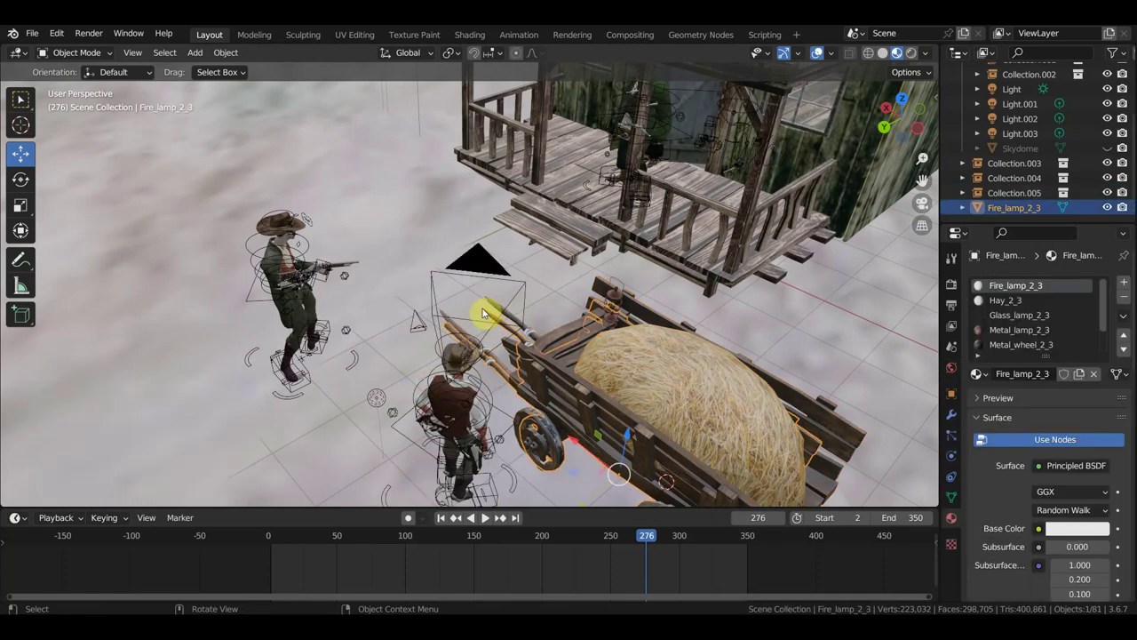
{"action": "key", "text": "Delete"}
{"action": "mouse_move", "coordinate": [657, 319]}
{"action": "middle_mouse_down"}
{"action": "mouse_move", "coordinate": [695, 274]}
{"action": "mouse_move", "coordinate": [725, 261]}
{"action": "mouse_move", "coordinate": [720, 275]}
{"action": "mouse_move", "coordinate": [612, 294]}
{"action": "mouse_move", "coordinate": [617, 281]}
{"action": "mouse_move", "coordinate": [544, 337]}
{"action": "middle_mouse_up"}
{"action": "scroll", "coordinate": [668, 281], "scroll_direction": "up", "scroll_amount": 2}
Raise the cowboy-and-wagon group 0.037 m along Z
{"action": "left_click", "coordinate": [336, 417]}
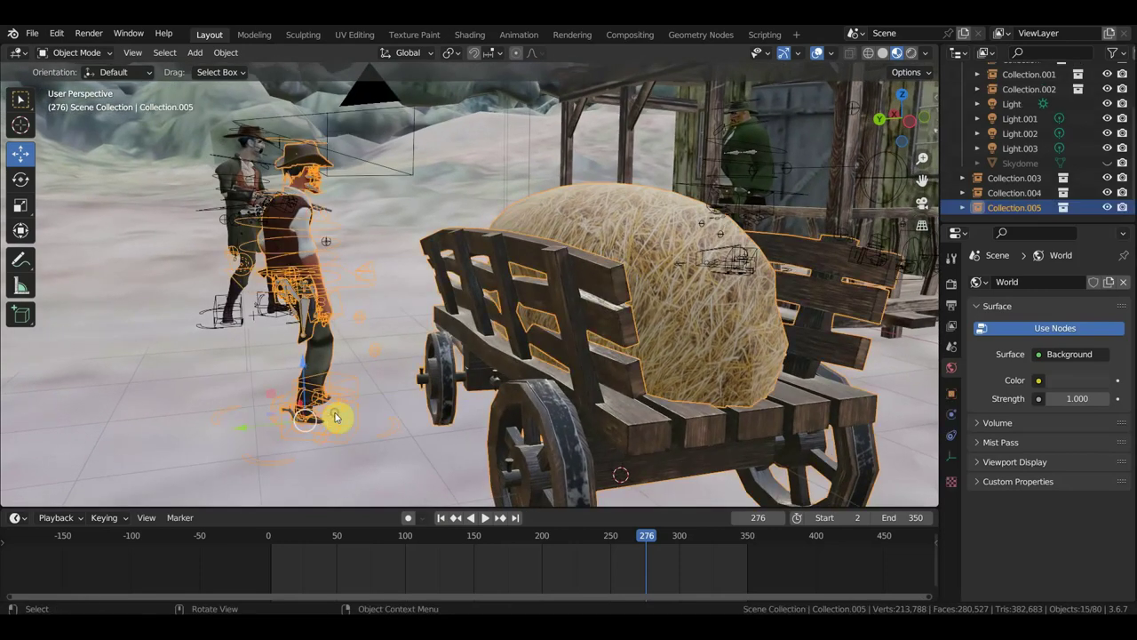
{"action": "key", "text": "g"}
{"action": "key", "text": "z"}
{"action": "left_click", "coordinate": [302, 364]}
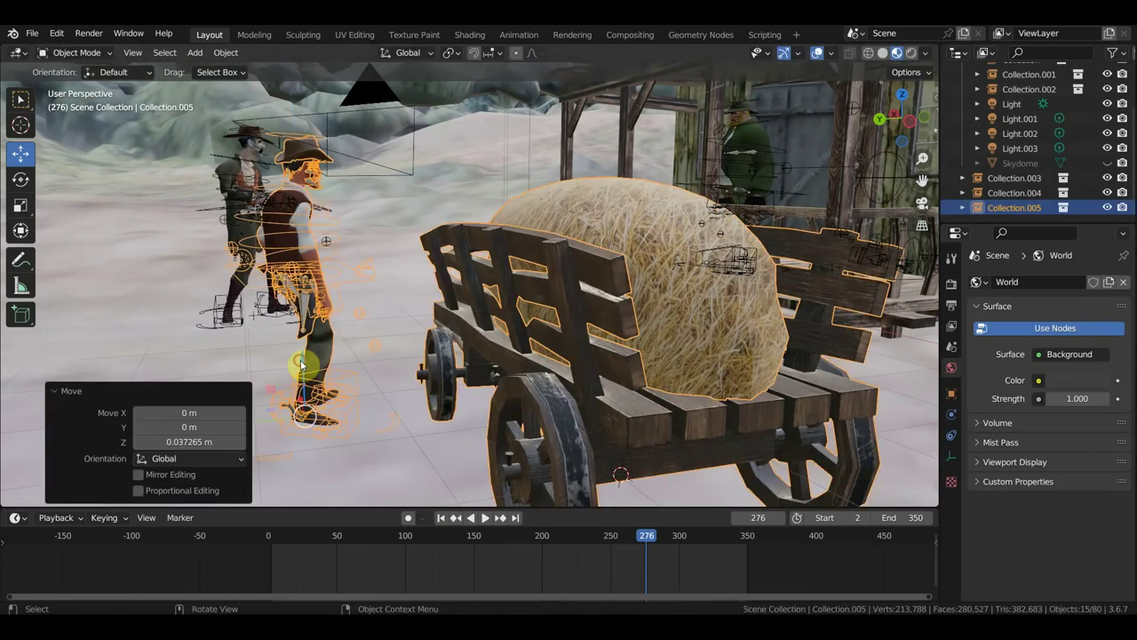
{"action": "scroll", "coordinate": [443, 385], "scroll_direction": "down", "scroll_amount": 3}
{"action": "mouse_move", "coordinate": [443, 385]}
{"action": "middle_mouse_down"}
{"action": "mouse_move", "coordinate": [594, 358]}
{"action": "mouse_move", "coordinate": [610, 395]}
{"action": "mouse_move", "coordinate": [775, 400]}
{"action": "middle_mouse_up"}
{"action": "scroll", "coordinate": [610, 395], "scroll_direction": "up", "scroll_amount": 2}
{"action": "scroll", "coordinate": [610, 395], "scroll_direction": "up", "scroll_amount": 2}
{"action": "scroll", "coordinate": [622, 396], "scroll_direction": "up", "scroll_amount": 1}
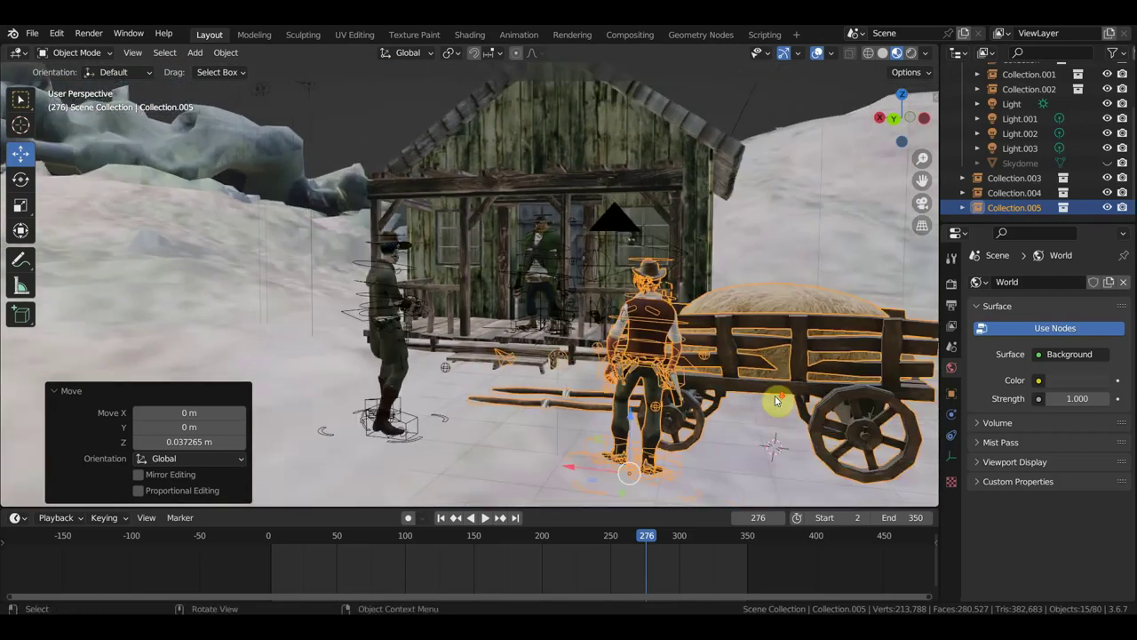
Scale the group to 0.980 and check it from around the cabin porch
{"action": "key", "text": "s"}
{"action": "left_click", "coordinate": [835, 403]}
{"action": "mouse_move", "coordinate": [715, 390]}
{"action": "middle_mouse_down"}
{"action": "mouse_move", "coordinate": [933, 386]}
{"action": "mouse_move", "coordinate": [19, 391]}
{"action": "middle_mouse_up"}
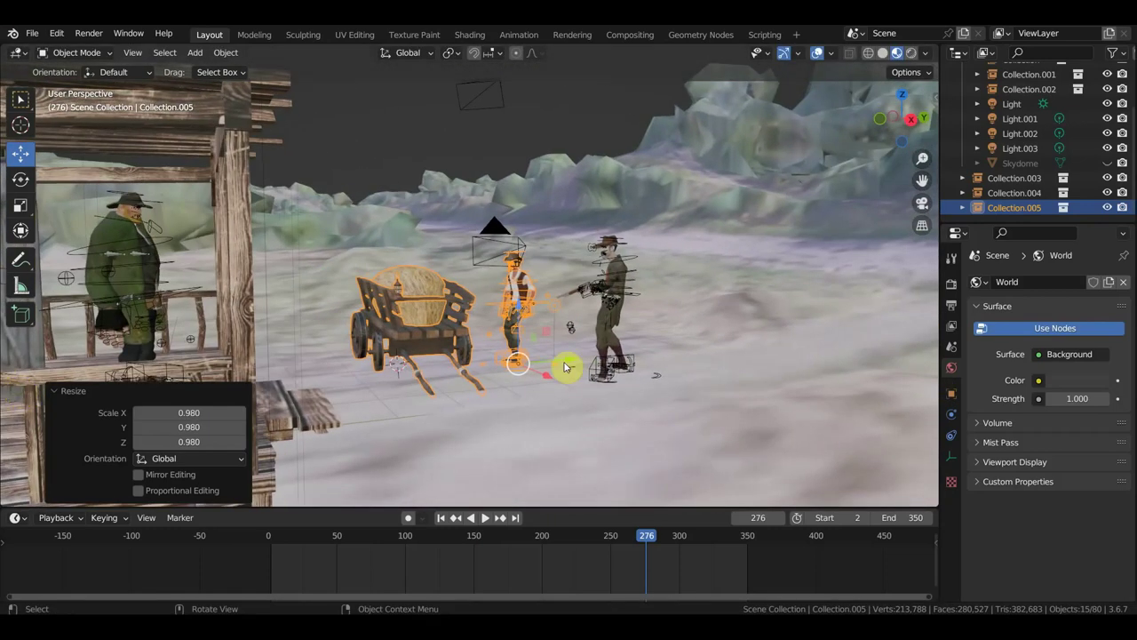
{"action": "middle_click_drag", "start_coordinate": [565, 366], "coordinate": [355, 345]}
{"action": "middle_click_drag", "start_coordinate": [228, 335], "coordinate": [599, 414]}
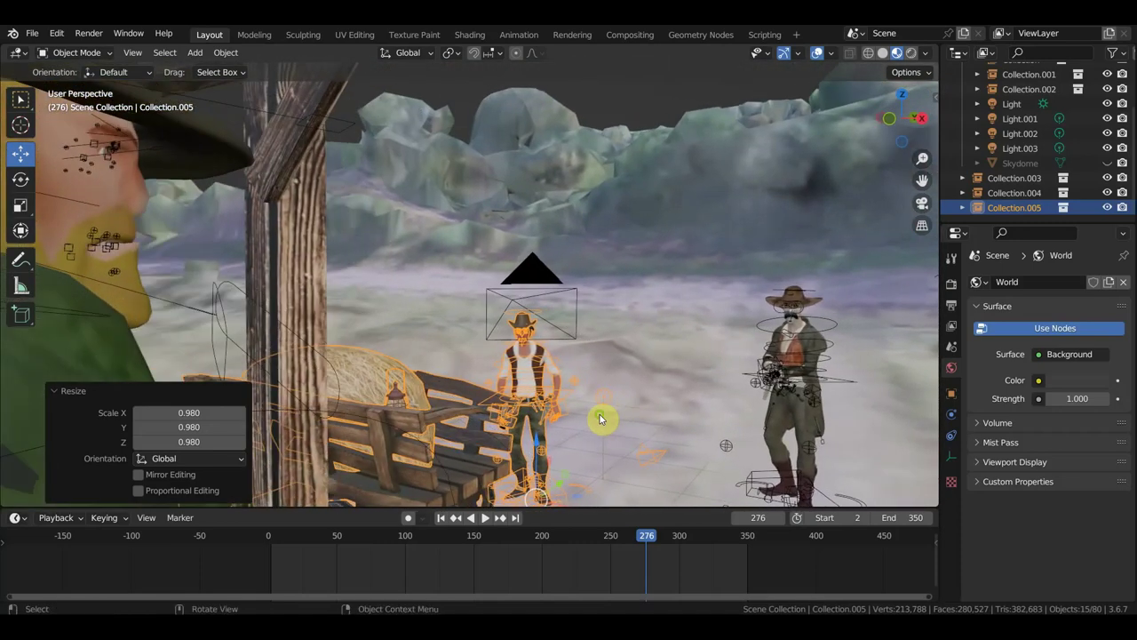
{"action": "middle_click_drag", "start_coordinate": [507, 381], "coordinate": [501, 381]}
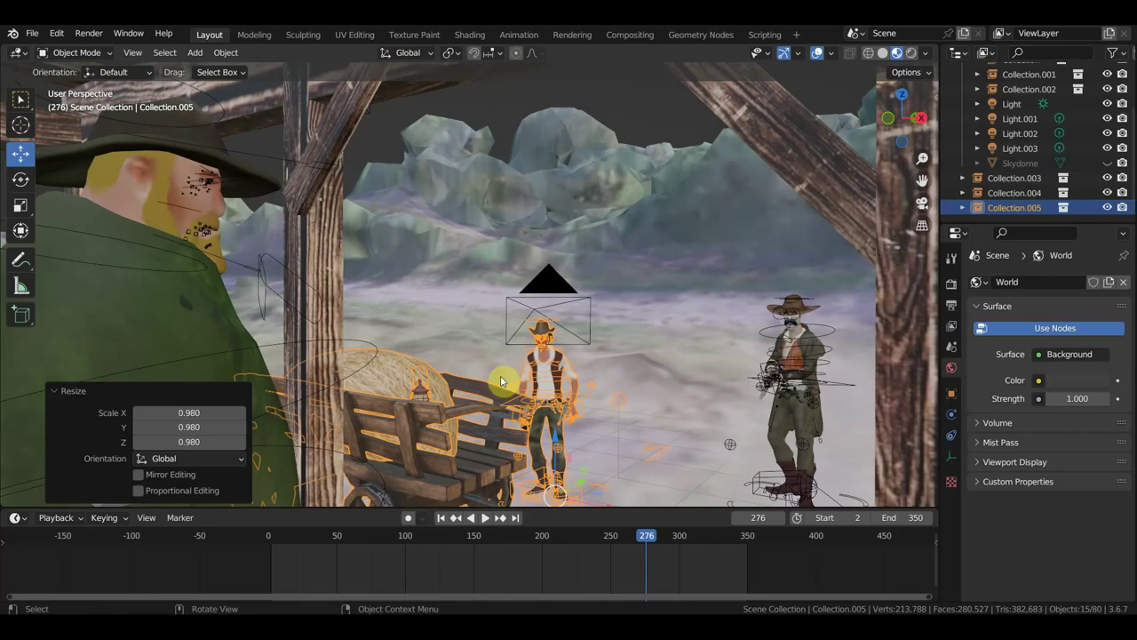
Delete the small Collection.002 object from the cabin porch railing and zoom into the cabin
{"action": "mouse_move", "coordinate": [519, 379]}
{"action": "middle_mouse_down"}
{"action": "mouse_move", "coordinate": [281, 371]}
{"action": "mouse_move", "coordinate": [351, 351]}
{"action": "middle_mouse_up"}
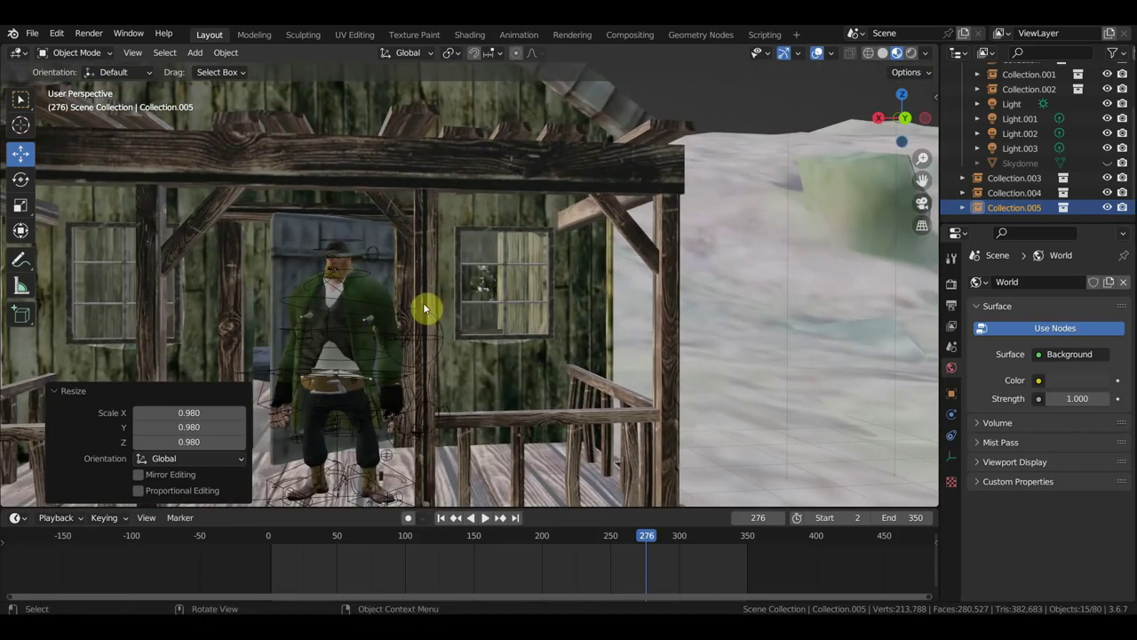
{"action": "mouse_move", "coordinate": [477, 302]}
{"action": "middle_mouse_down"}
{"action": "mouse_move", "coordinate": [570, 323]}
{"action": "mouse_move", "coordinate": [722, 321]}
{"action": "mouse_move", "coordinate": [482, 309]}
{"action": "mouse_move", "coordinate": [551, 375]}
{"action": "mouse_move", "coordinate": [381, 418]}
{"action": "mouse_move", "coordinate": [596, 432]}
{"action": "middle_mouse_up"}
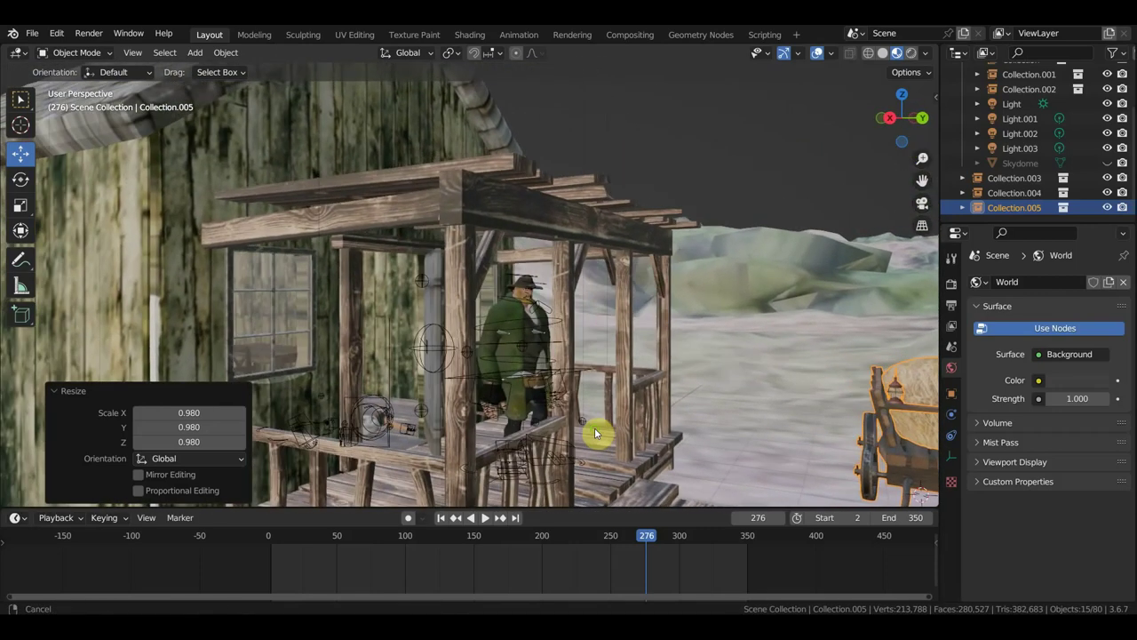
{"action": "left_click", "coordinate": [387, 420]}
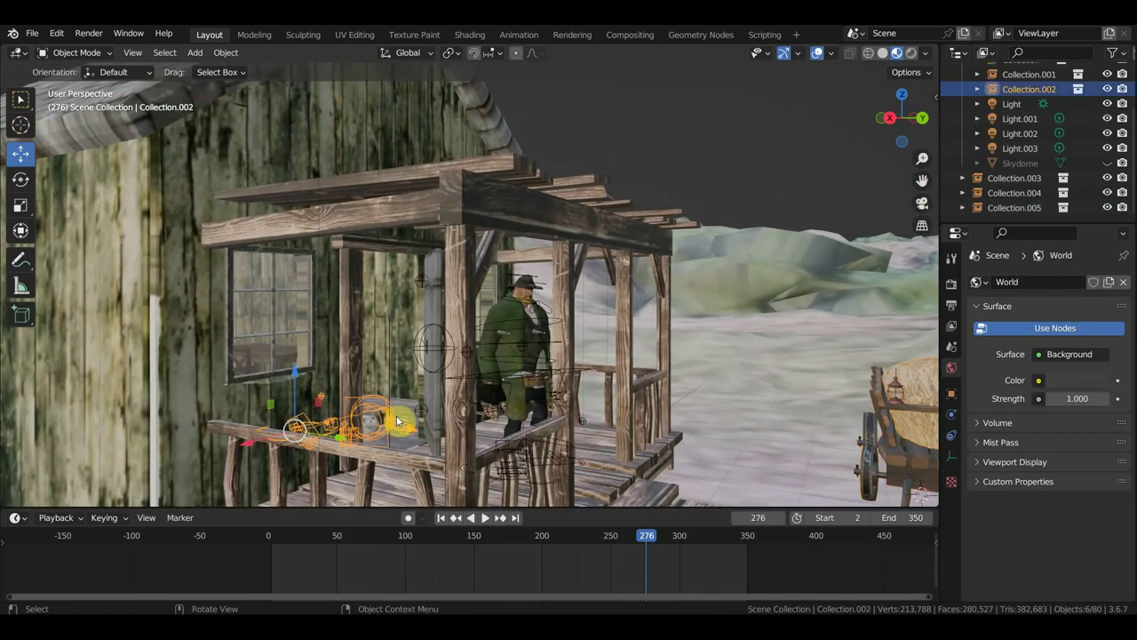
{"action": "key", "text": "Delete"}
{"action": "scroll", "coordinate": [500, 400], "scroll_direction": "up", "scroll_amount": 1}
{"action": "scroll", "coordinate": [447, 388], "scroll_direction": "up", "scroll_amount": 1}
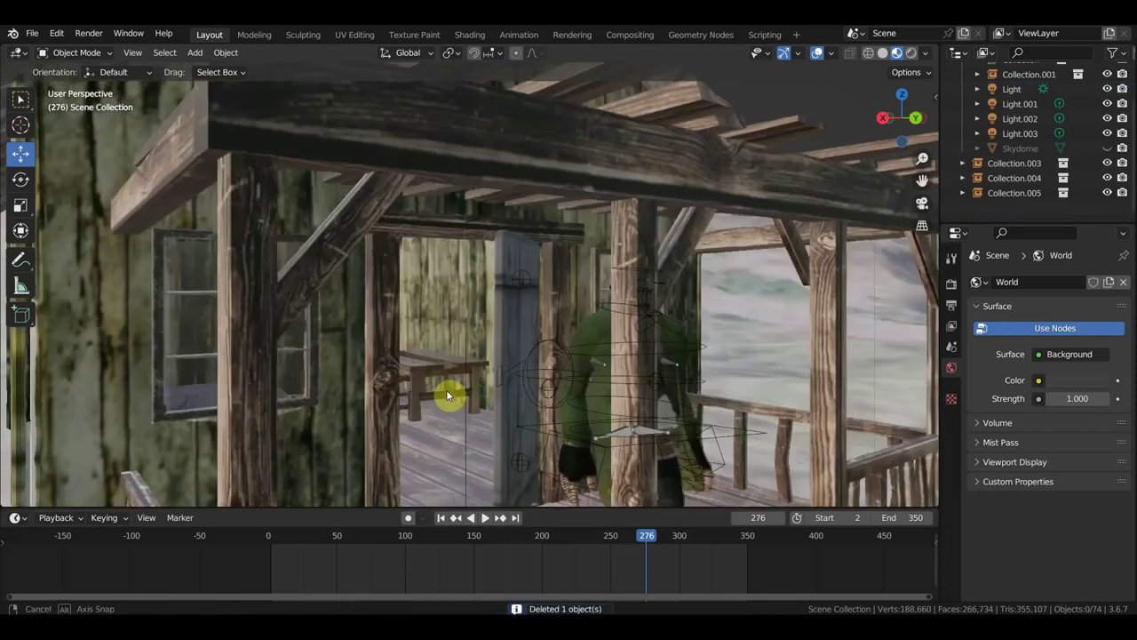
{"action": "scroll", "coordinate": [431, 394], "scroll_direction": "up", "scroll_amount": 1}
{"action": "scroll", "coordinate": [425, 389], "scroll_direction": "up", "scroll_amount": 1}
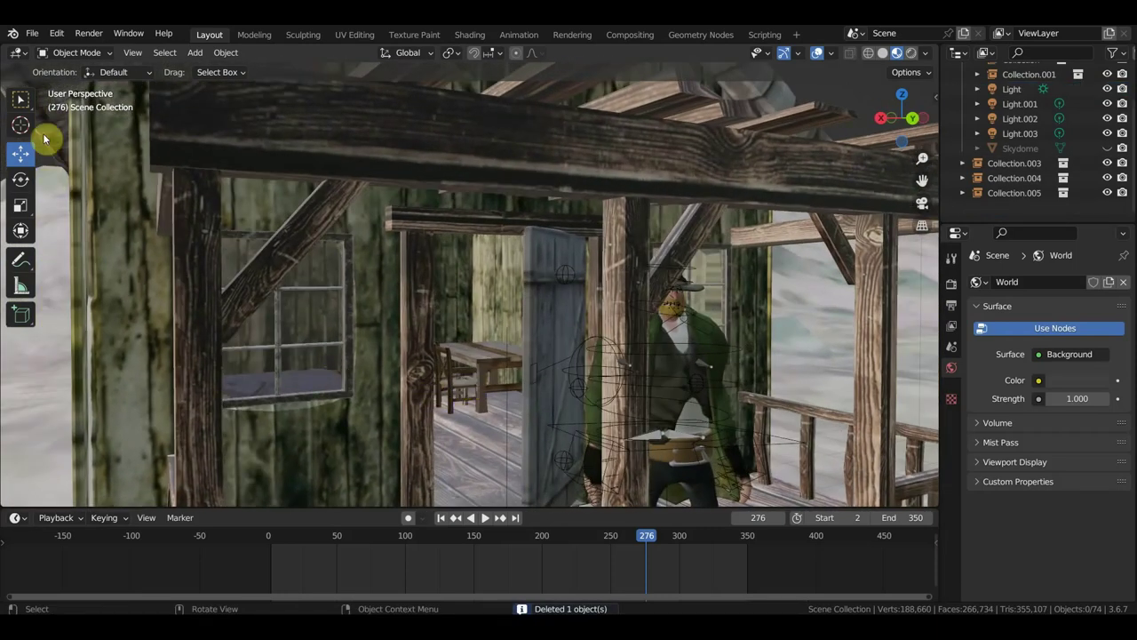
Start File > Link and browse drive G: into the 'ВСЕ для вестерна' folder
{"action": "left_click", "coordinate": [36, 34]}
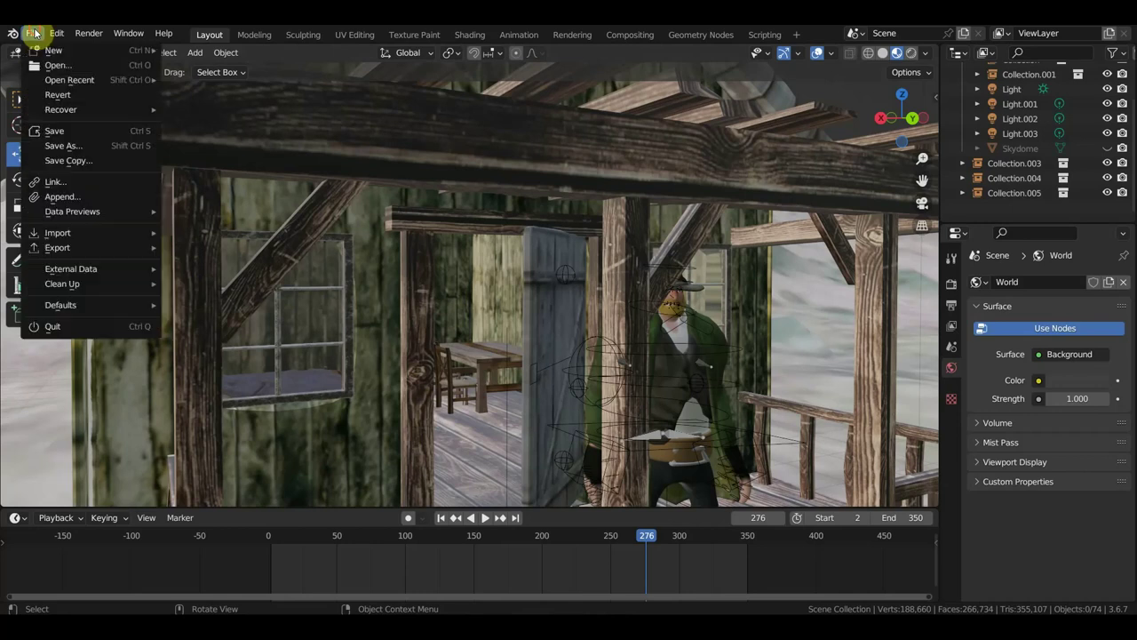
{"action": "left_click", "coordinate": [68, 184]}
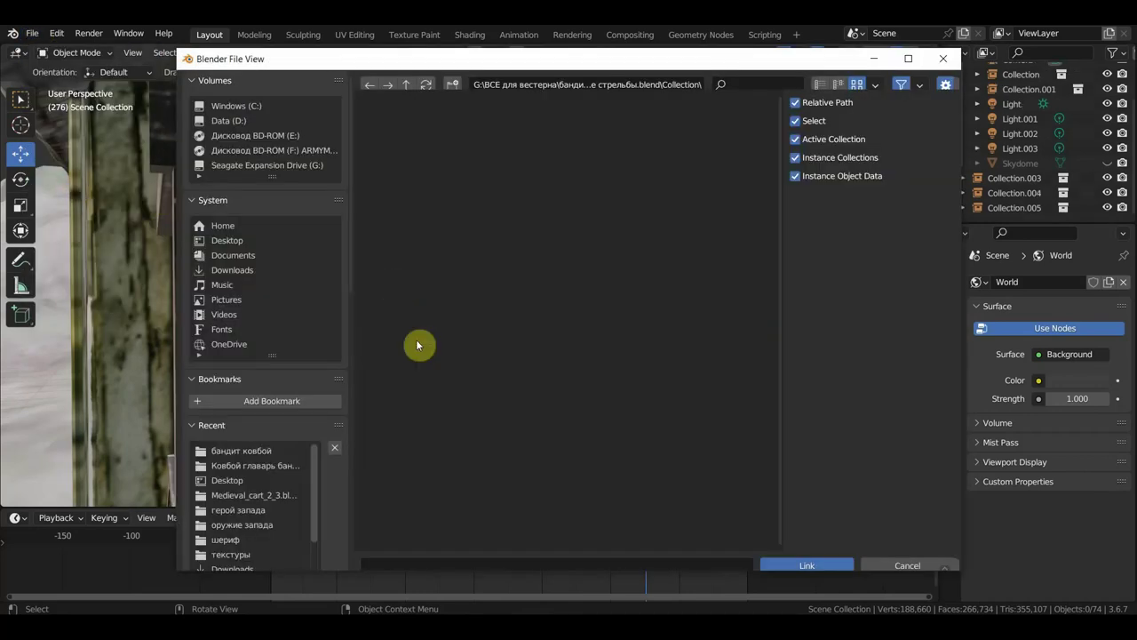
{"action": "left_click", "coordinate": [273, 168]}
{"action": "left_click", "coordinate": [819, 87]}
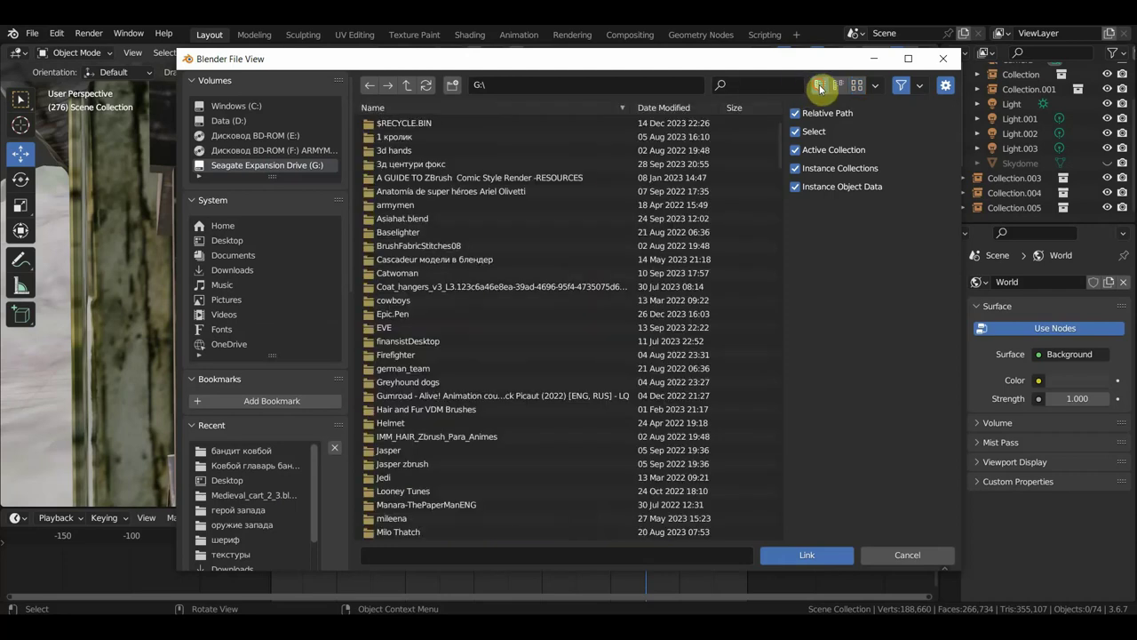
{"action": "scroll", "coordinate": [440, 357], "scroll_direction": "down", "scroll_amount": 5}
{"action": "scroll", "coordinate": [444, 364], "scroll_direction": "down", "scroll_amount": 7}
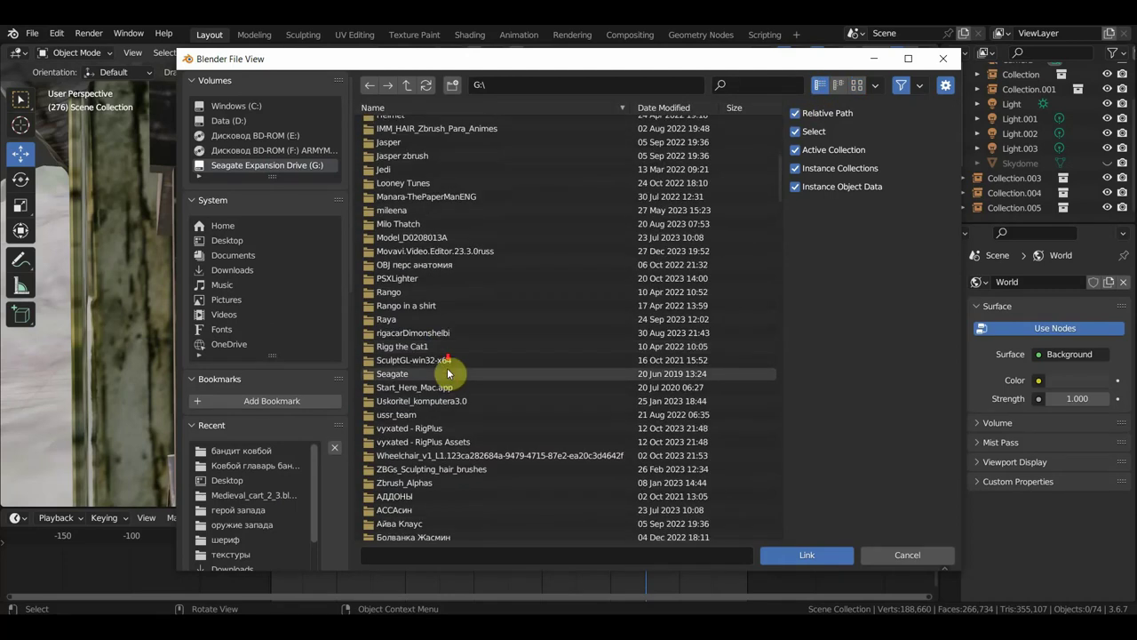
{"action": "scroll", "coordinate": [451, 374], "scroll_direction": "down", "scroll_amount": 4}
{"action": "scroll", "coordinate": [451, 373], "scroll_direction": "down", "scroll_amount": 4}
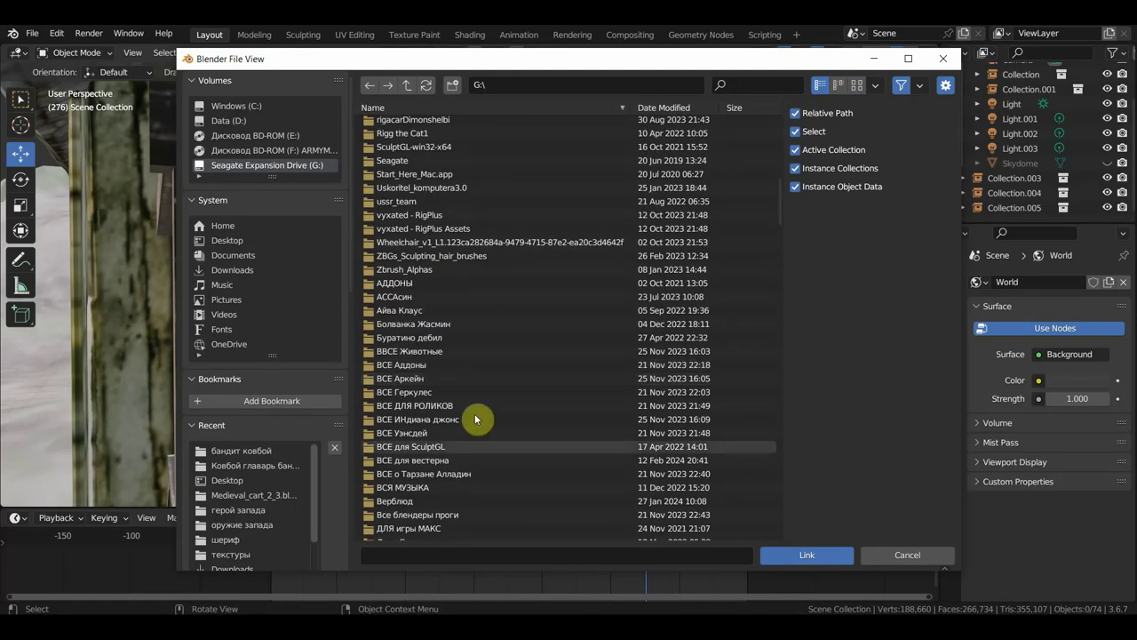
{"action": "double_click", "coordinate": [444, 460]}
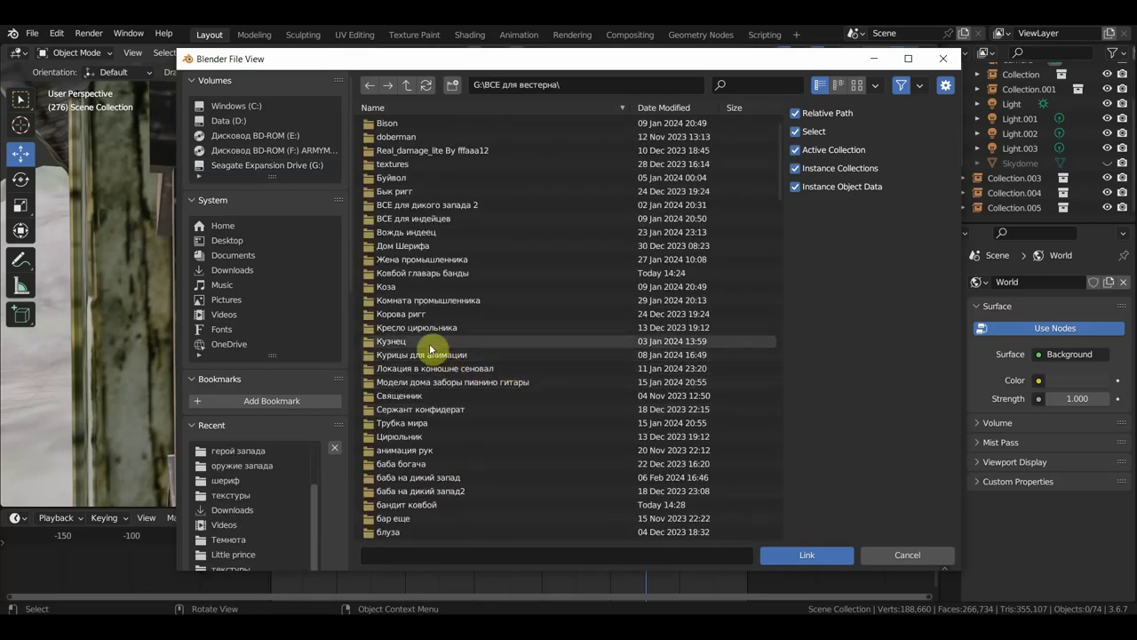
Scroll down the folder list and open the 'старик дохляк Мортон' subfolder
{"action": "scroll", "coordinate": [436, 345], "scroll_direction": "down", "scroll_amount": 2}
{"action": "scroll", "coordinate": [436, 346], "scroll_direction": "down", "scroll_amount": 3}
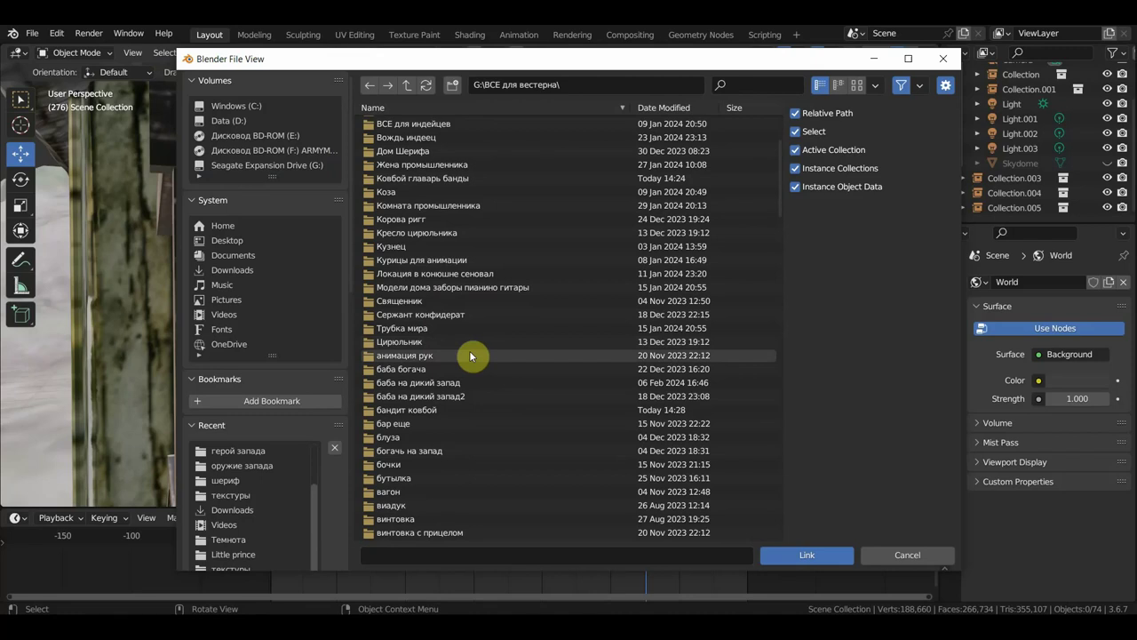
{"action": "scroll", "coordinate": [458, 502], "scroll_direction": "down", "scroll_amount": 5}
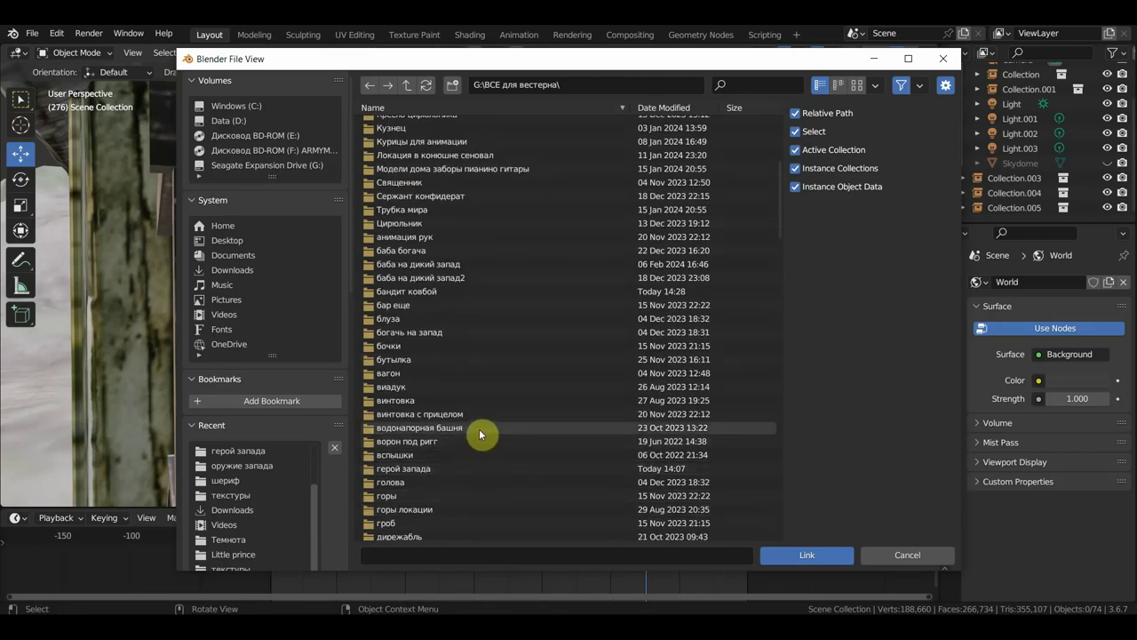
{"action": "scroll", "coordinate": [479, 434], "scroll_direction": "down", "scroll_amount": 2}
{"action": "scroll", "coordinate": [480, 434], "scroll_direction": "down", "scroll_amount": 5}
{"action": "scroll", "coordinate": [480, 434], "scroll_direction": "down", "scroll_amount": 5}
{"action": "scroll", "coordinate": [478, 435], "scroll_direction": "down", "scroll_amount": 5}
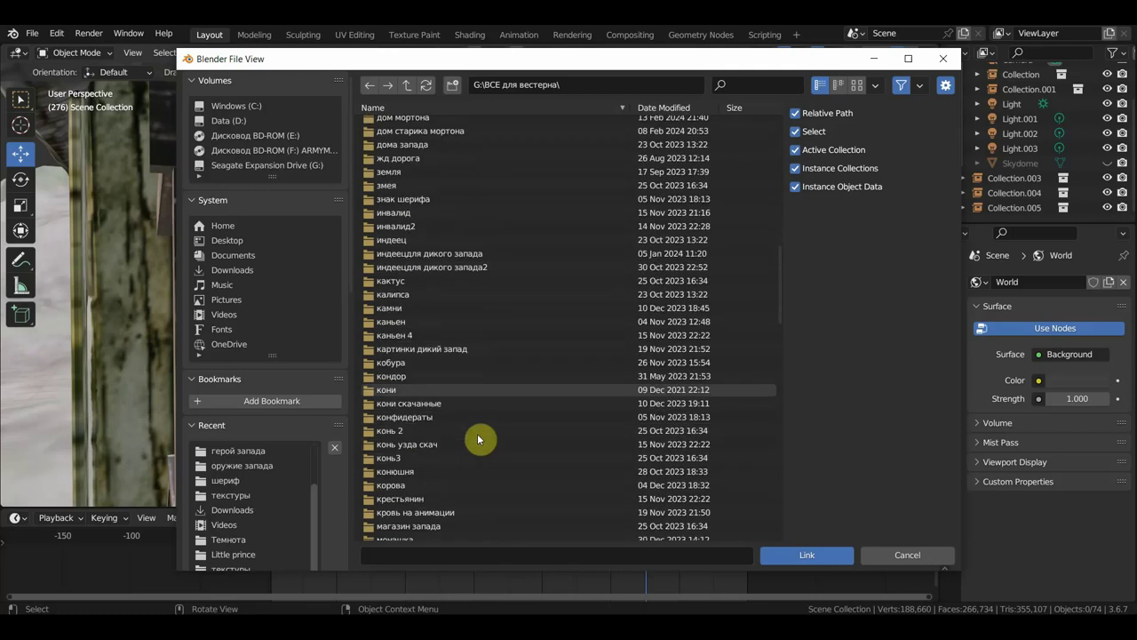
{"action": "scroll", "coordinate": [478, 438], "scroll_direction": "down", "scroll_amount": 2}
{"action": "scroll", "coordinate": [478, 437], "scroll_direction": "down", "scroll_amount": 2}
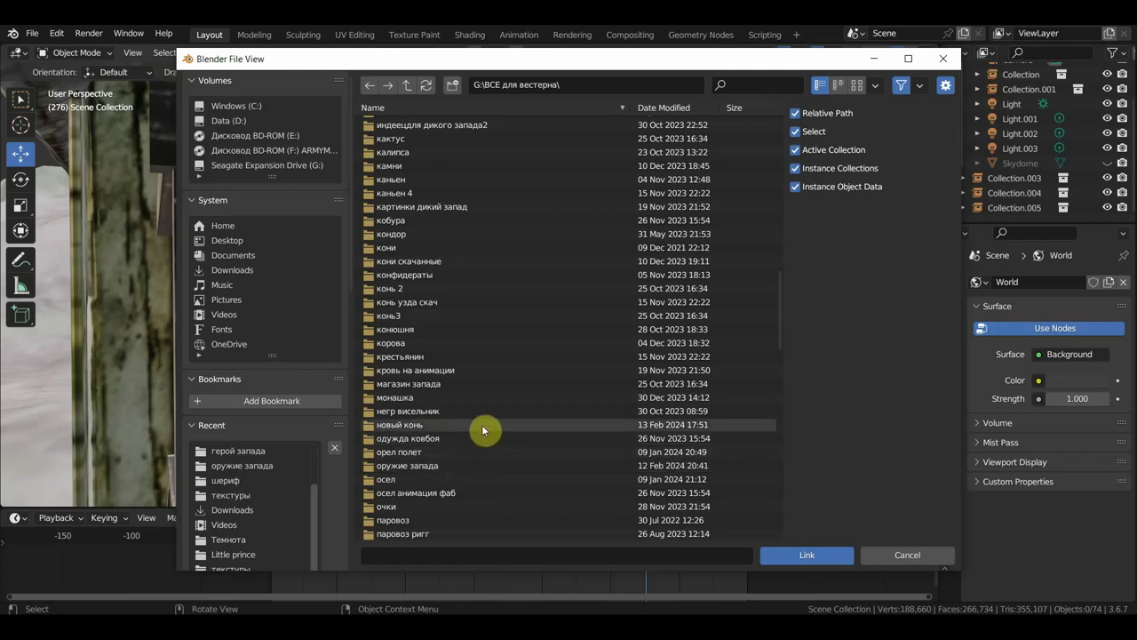
{"action": "scroll", "coordinate": [478, 432], "scroll_direction": "down", "scroll_amount": 4}
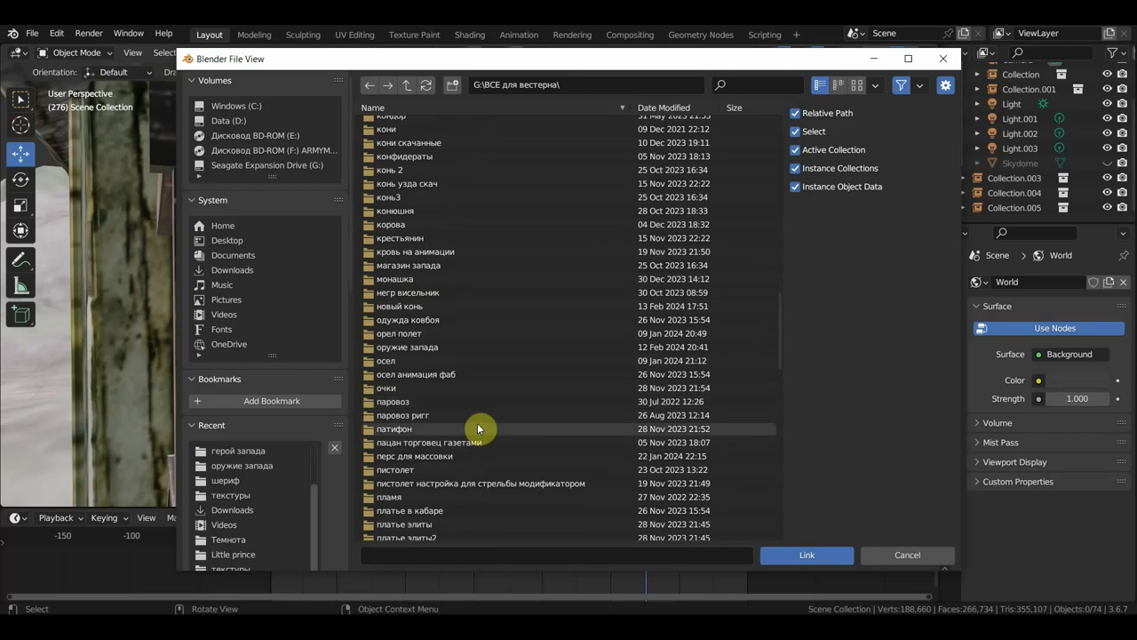
{"action": "scroll", "coordinate": [477, 429], "scroll_direction": "down", "scroll_amount": 4}
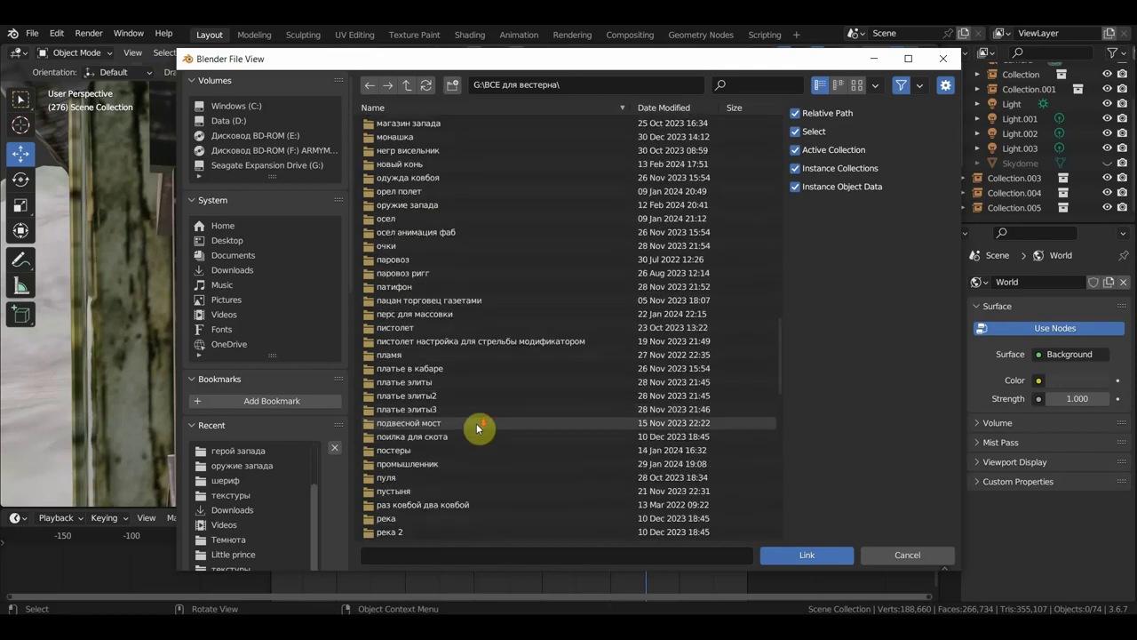
{"action": "scroll", "coordinate": [477, 428], "scroll_direction": "down", "scroll_amount": 5}
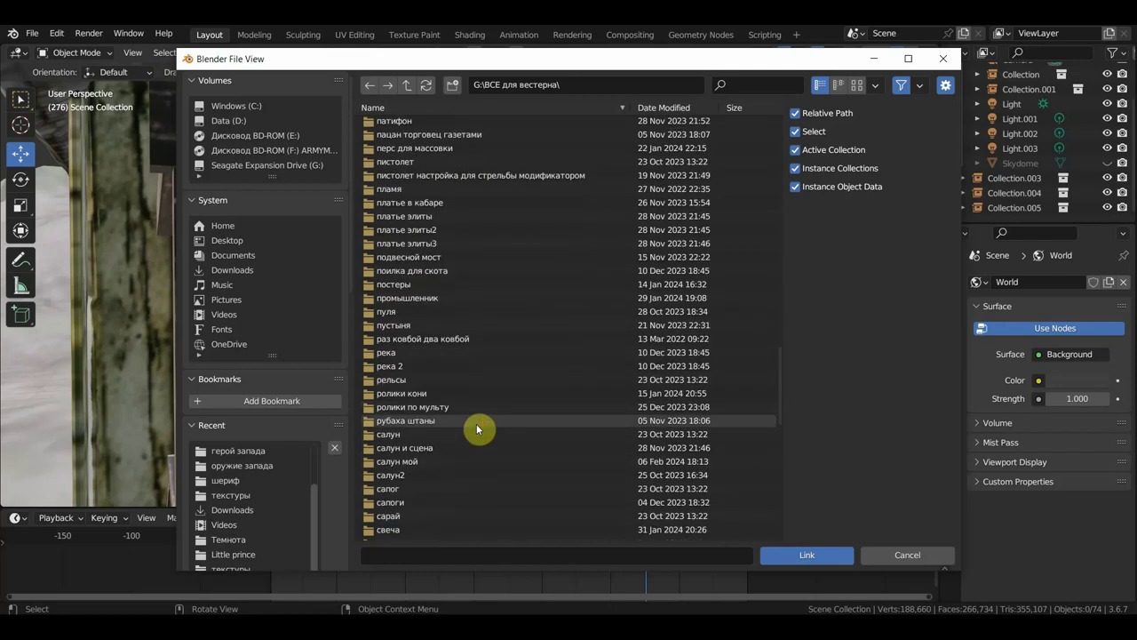
{"action": "scroll", "coordinate": [478, 429], "scroll_direction": "down", "scroll_amount": 1}
{"action": "scroll", "coordinate": [476, 431], "scroll_direction": "down", "scroll_amount": 3}
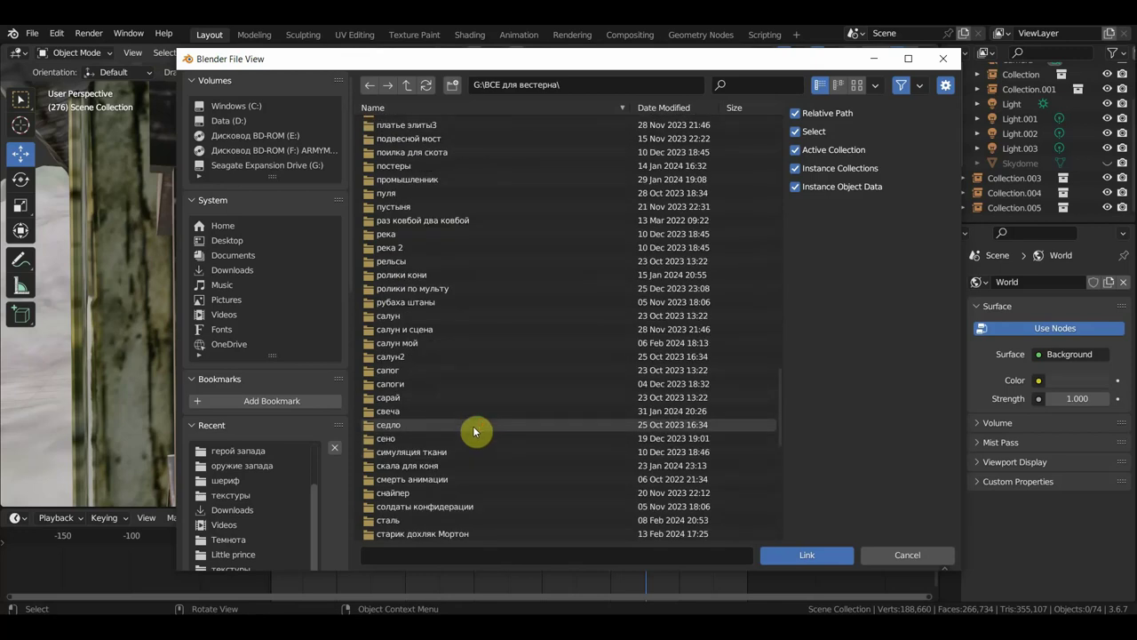
{"action": "scroll", "coordinate": [447, 503], "scroll_direction": "down", "scroll_amount": 2}
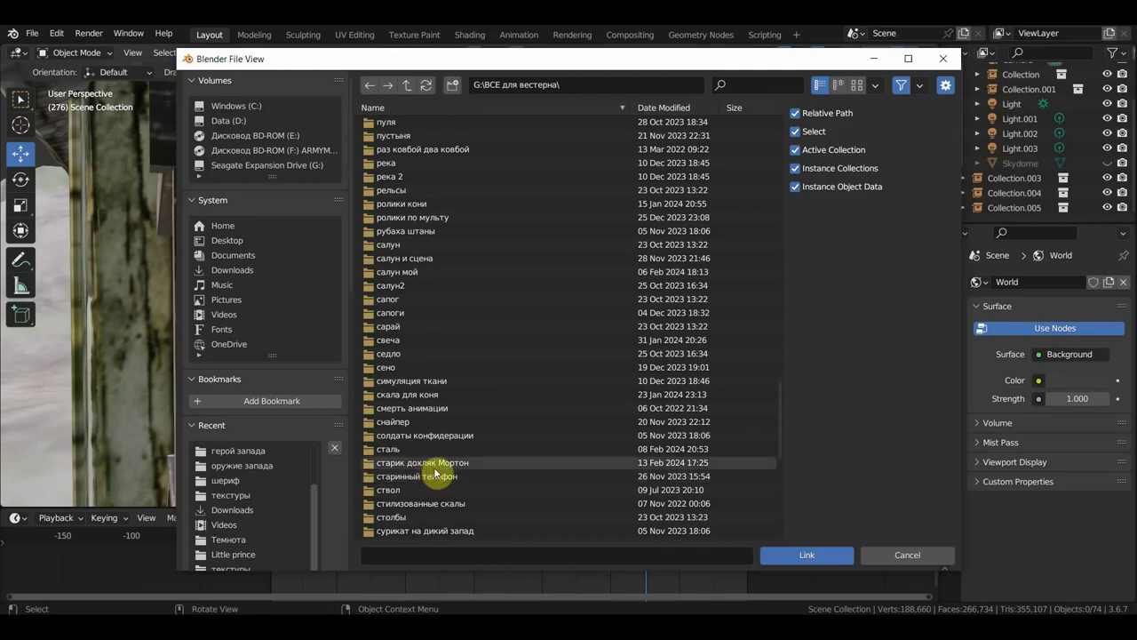
{"action": "double_click", "coordinate": [426, 466]}
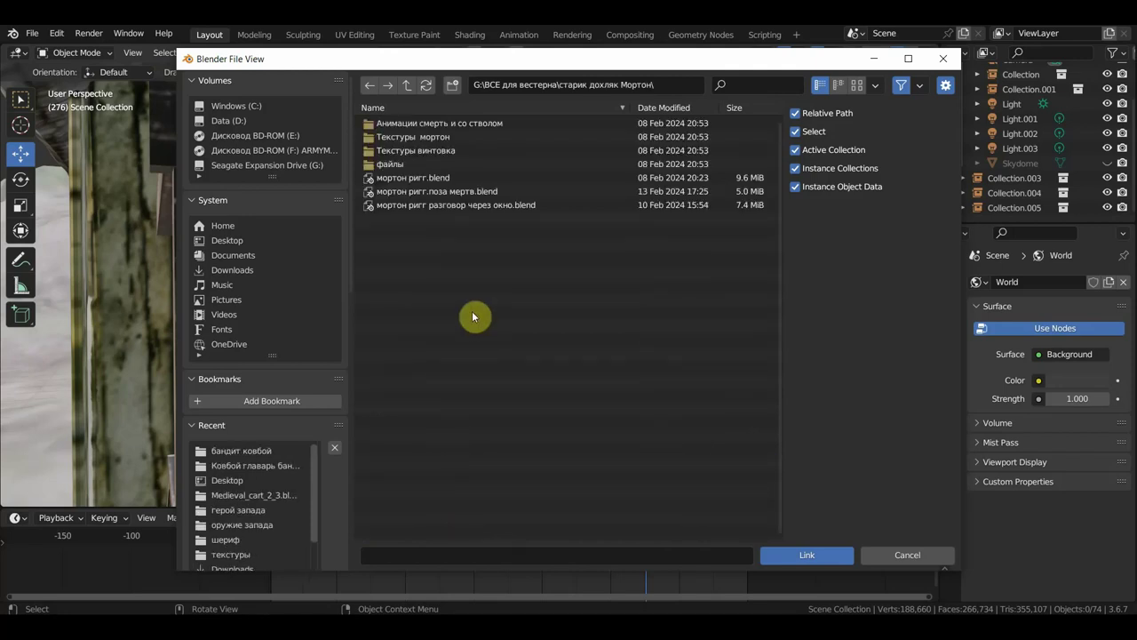
Link the Collection from 'мортон ригг разговор через окно.blend' into the scene
{"action": "left_click", "coordinate": [857, 85]}
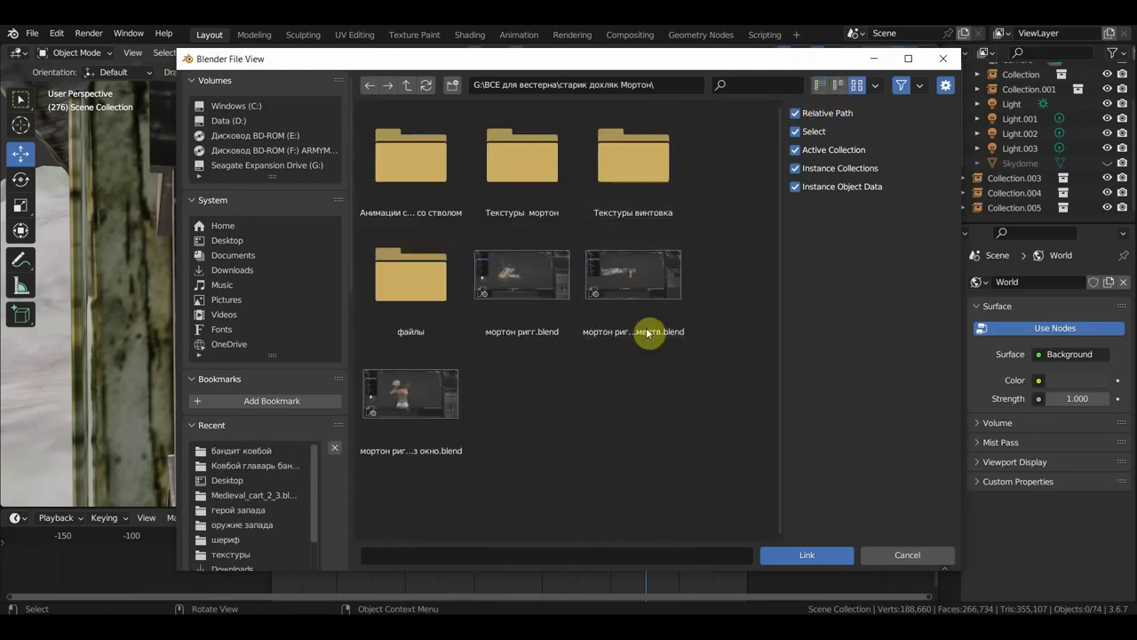
{"action": "left_click", "coordinate": [434, 396]}
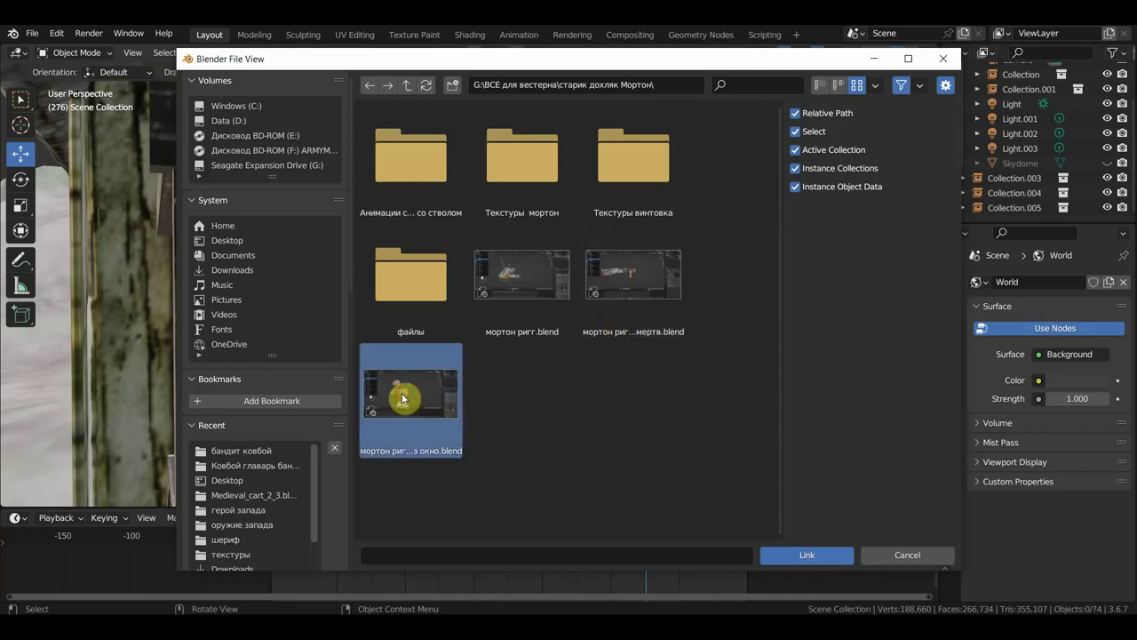
{"action": "left_click", "coordinate": [807, 554]}
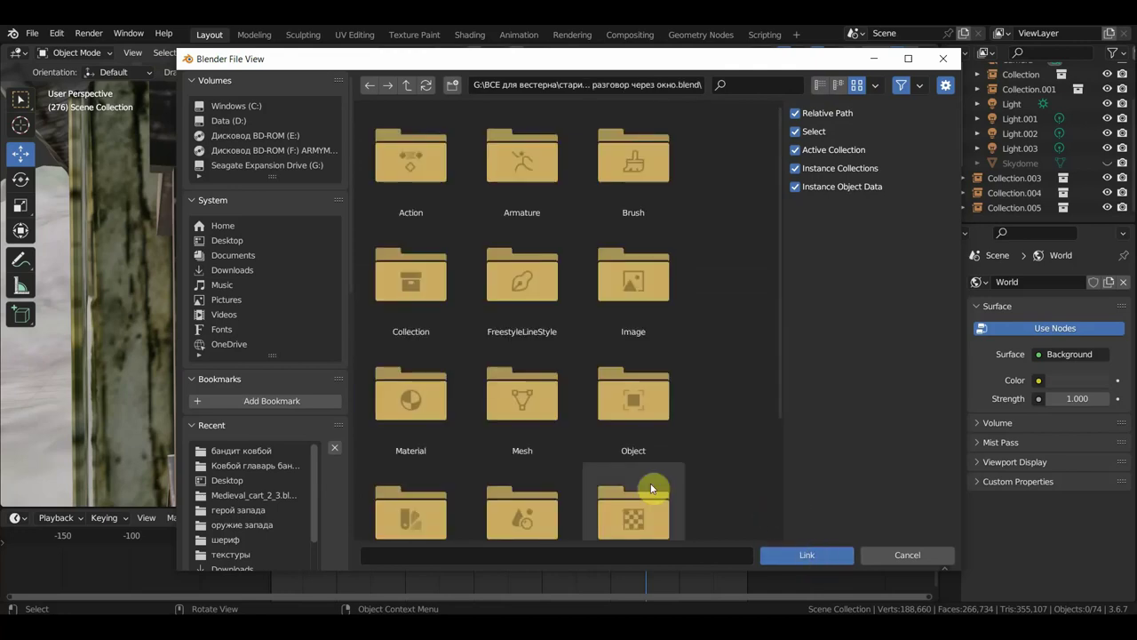
{"action": "left_click", "coordinate": [426, 298]}
{"action": "left_click", "coordinate": [419, 195]}
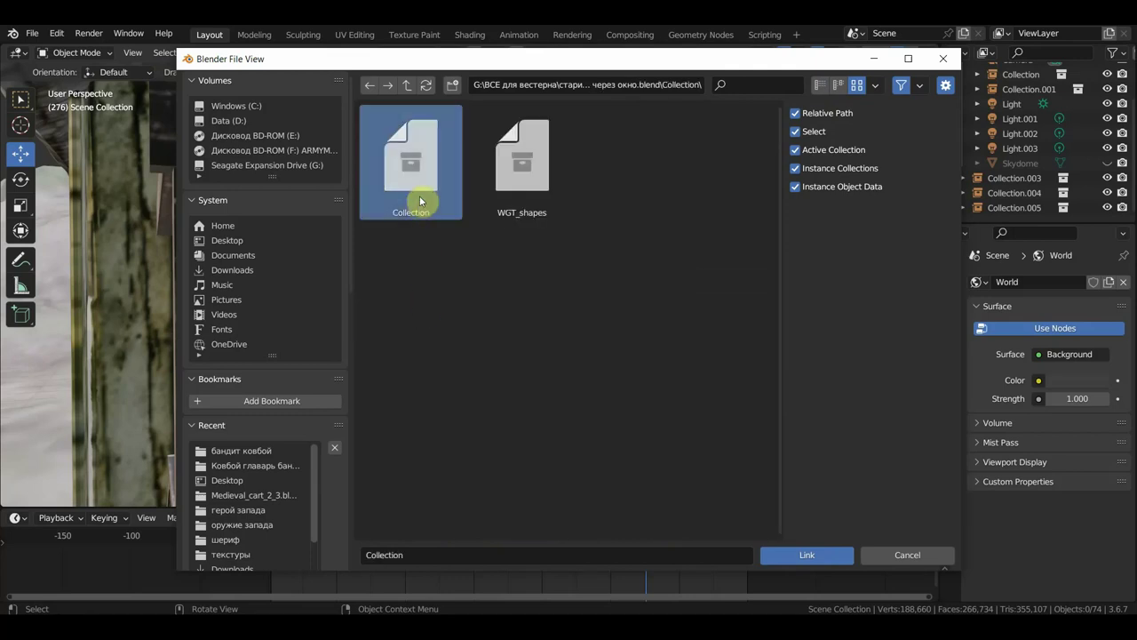
{"action": "double_click", "coordinate": [419, 195]}
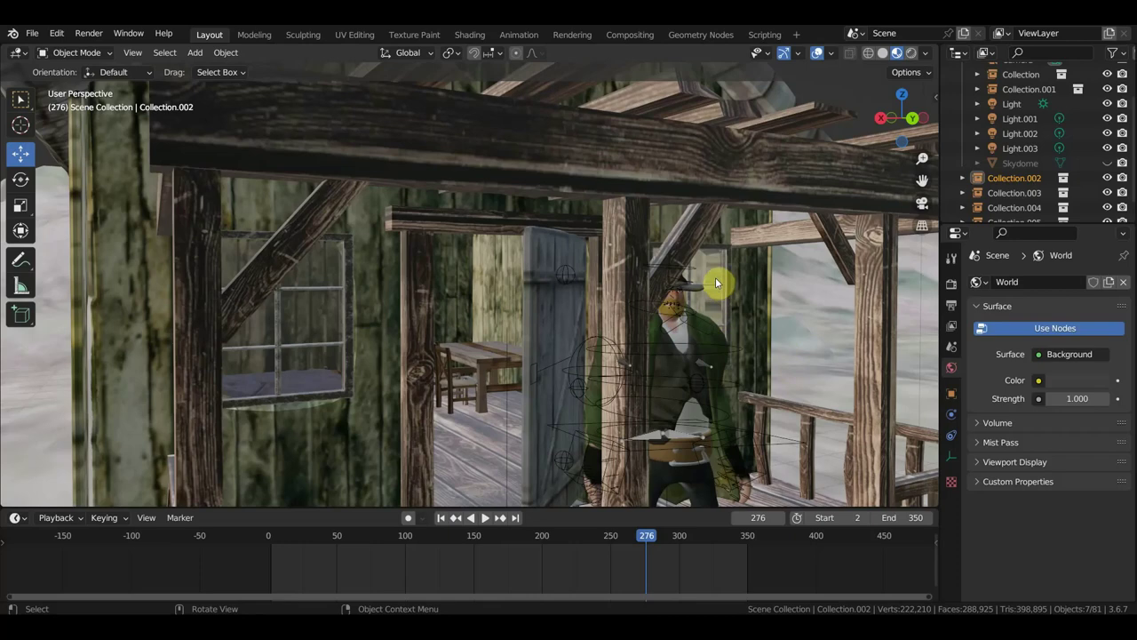
Move the linked rifleman along Y out from behind the cart
{"action": "middle_click_drag", "start_coordinate": [711, 309], "coordinate": [831, 326]}
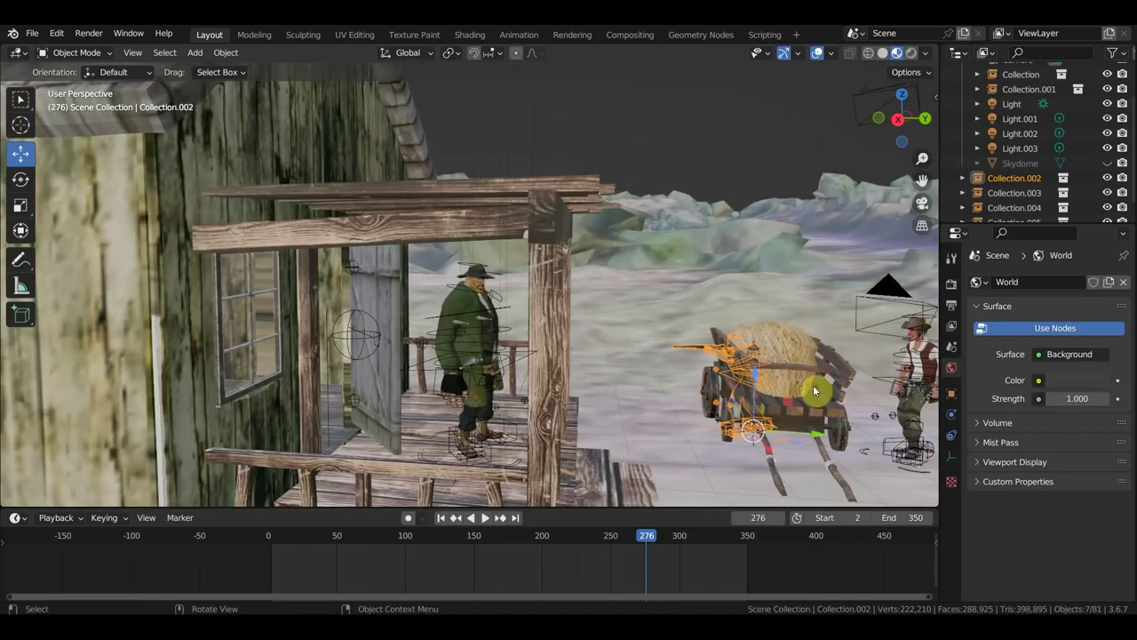
{"action": "key", "text": "g"}
{"action": "key", "text": "y"}
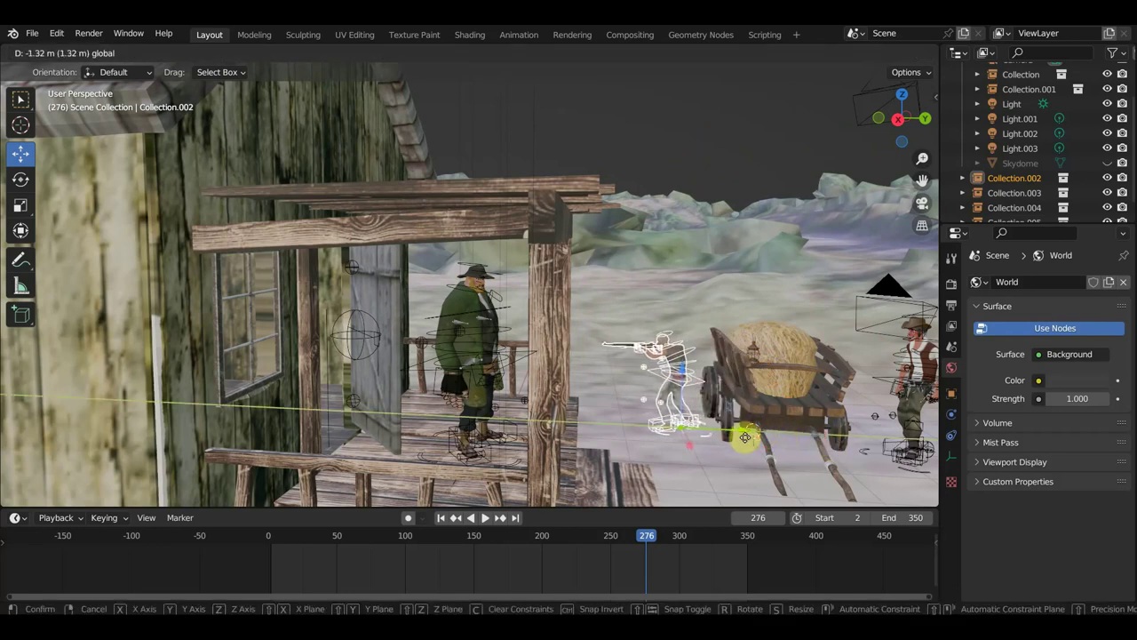
{"action": "left_click", "coordinate": [745, 436]}
Scale the rifleman to 1.306 and slide him along Y beside the cabin window
{"action": "key", "text": "s"}
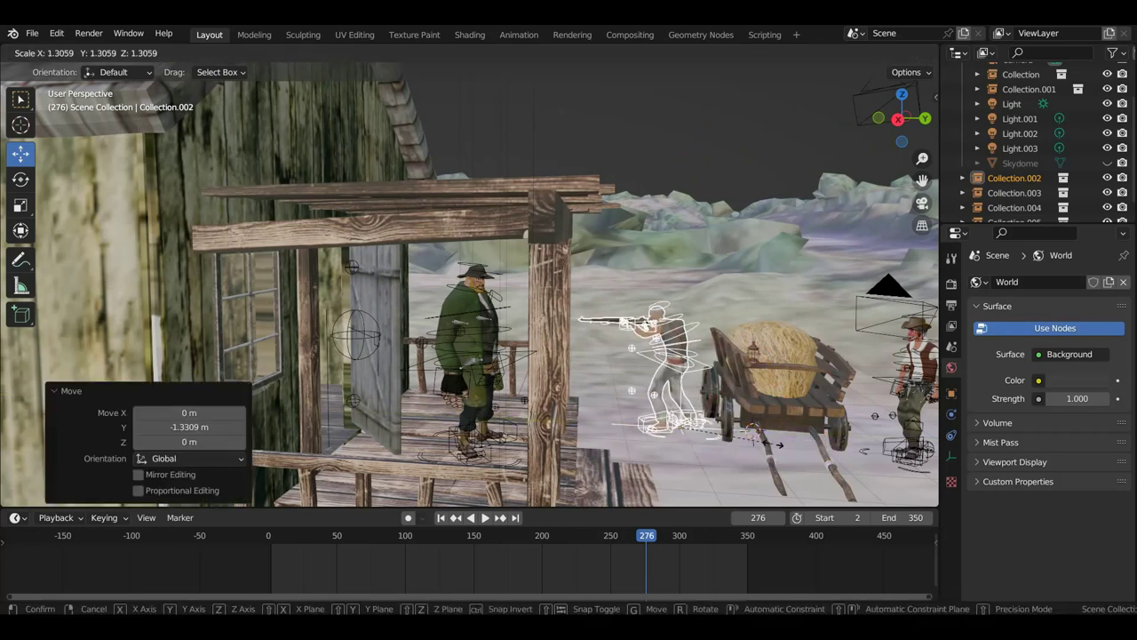
{"action": "left_click", "coordinate": [772, 447]}
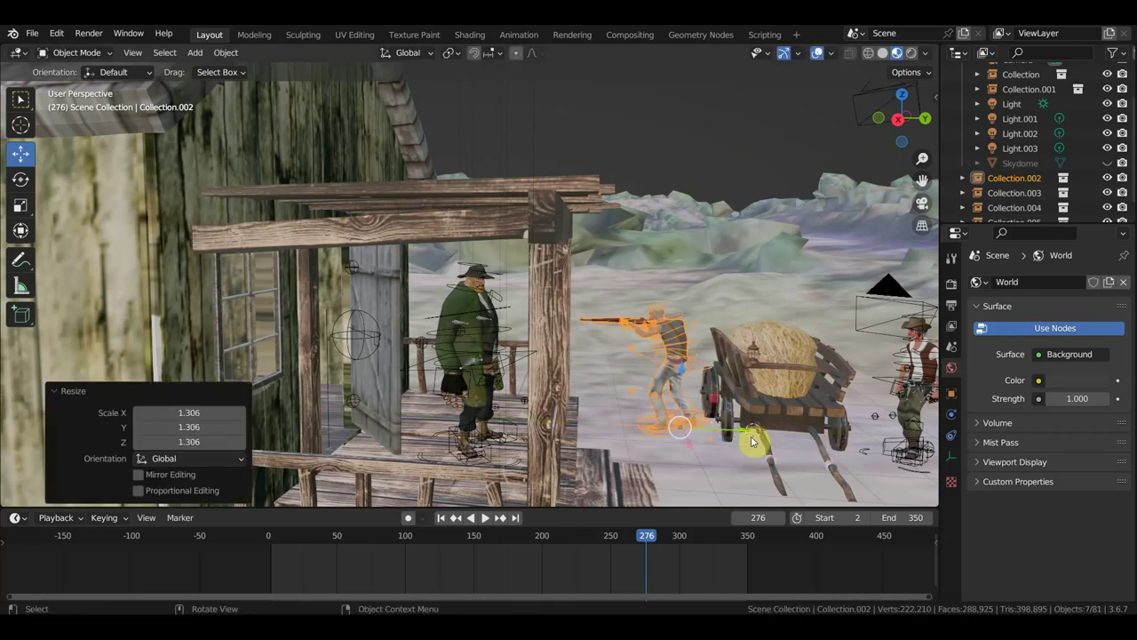
{"action": "key", "text": "g"}
{"action": "key", "text": "y"}
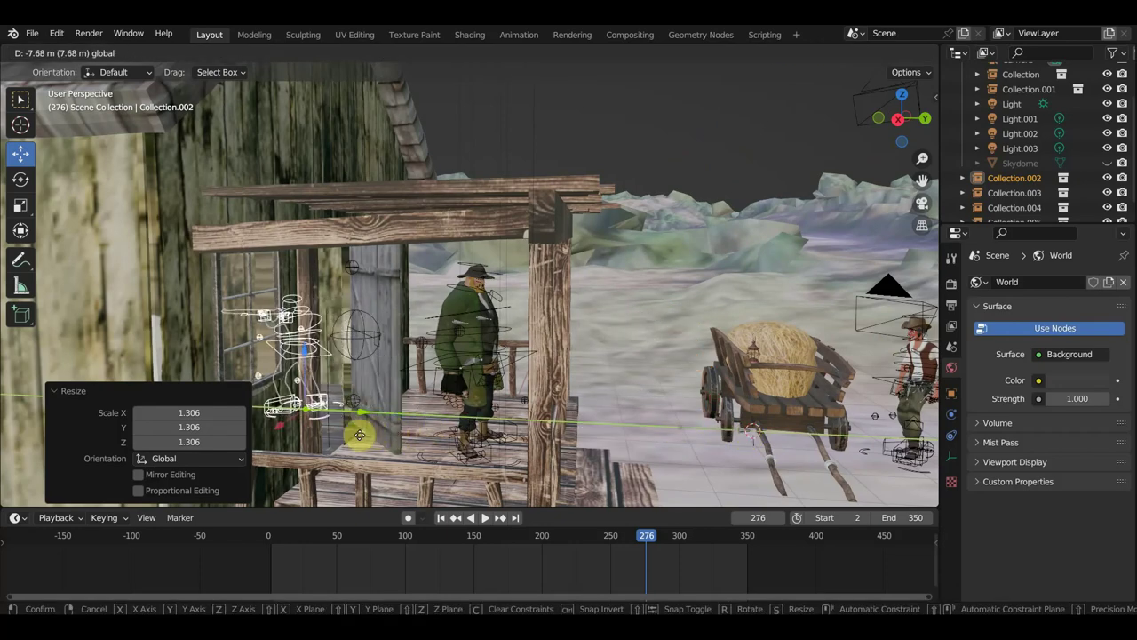
{"action": "left_click", "coordinate": [359, 434]}
{"action": "mouse_move", "coordinate": [363, 439]}
{"action": "middle_mouse_down"}
{"action": "mouse_move", "coordinate": [560, 428]}
{"action": "mouse_move", "coordinate": [609, 400]}
{"action": "mouse_move", "coordinate": [498, 416]}
{"action": "middle_mouse_up"}
Move the rifleman to the left cabin window and shrink him to 0.912
{"action": "key", "text": "g"}
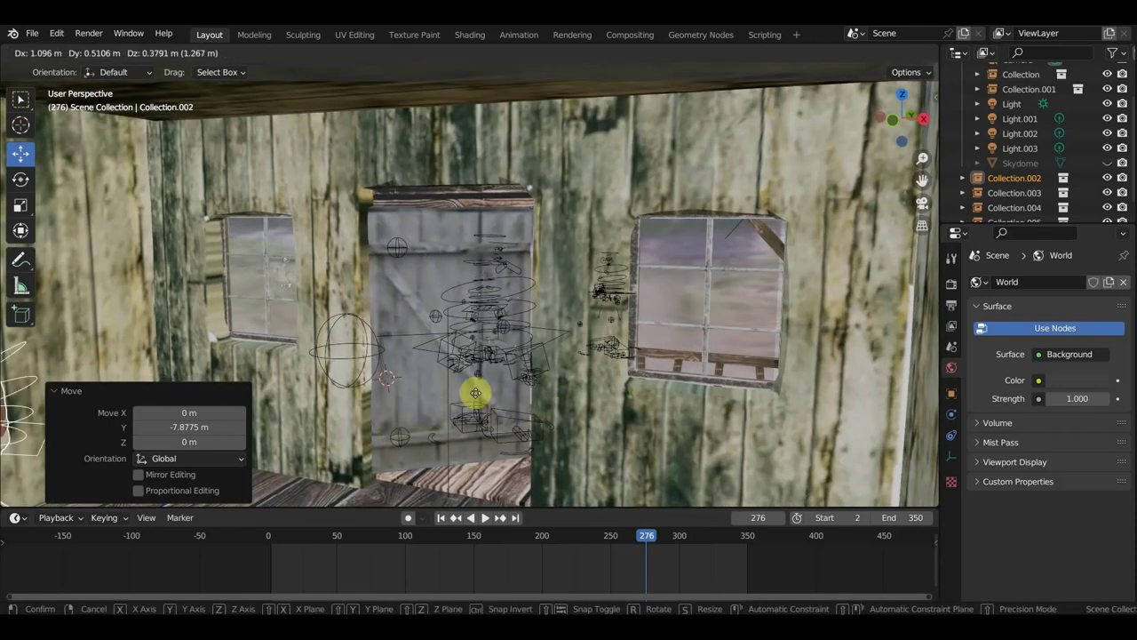
{"action": "left_click", "coordinate": [675, 345]}
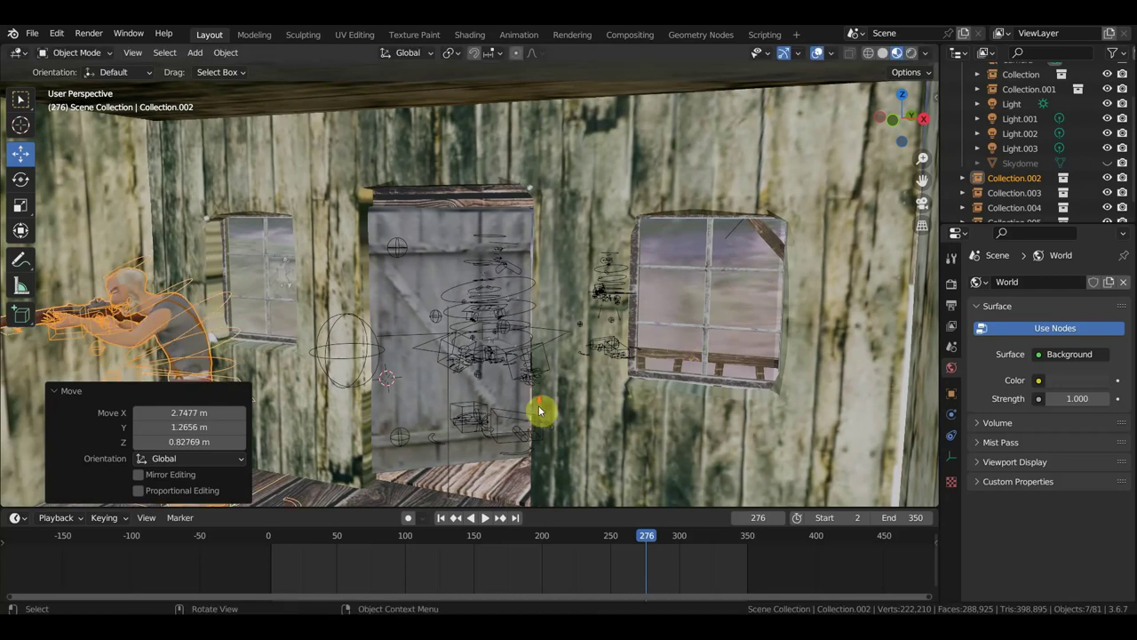
{"action": "mouse_move", "coordinate": [539, 410]}
{"action": "middle_mouse_down"}
{"action": "mouse_move", "coordinate": [731, 356]}
{"action": "mouse_move", "coordinate": [661, 379]}
{"action": "middle_mouse_up"}
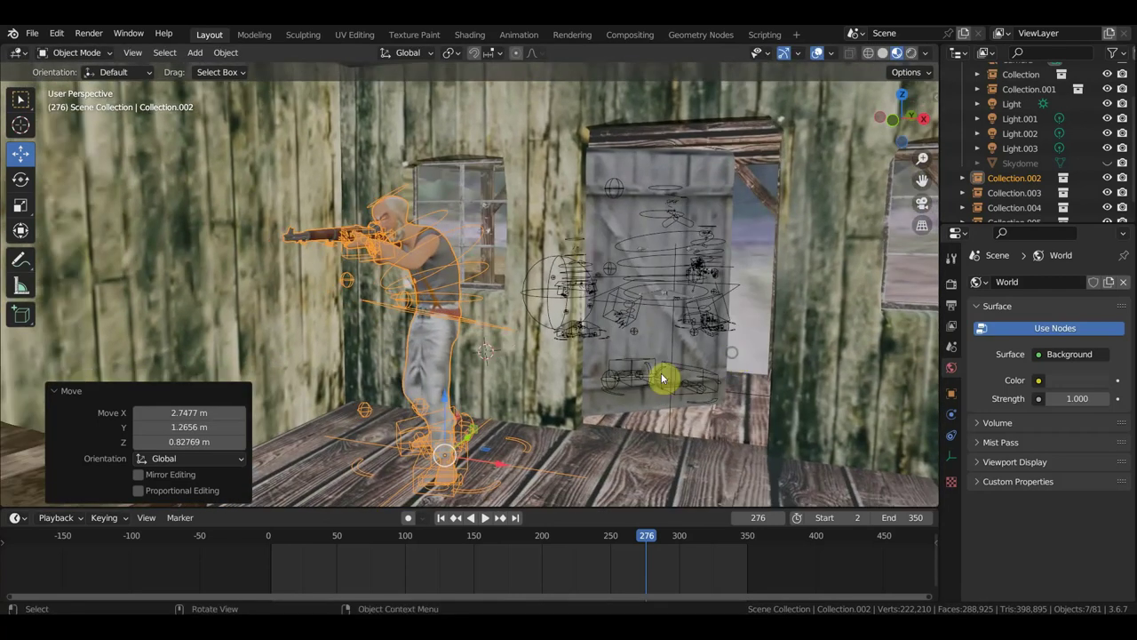
{"action": "key", "text": "s"}
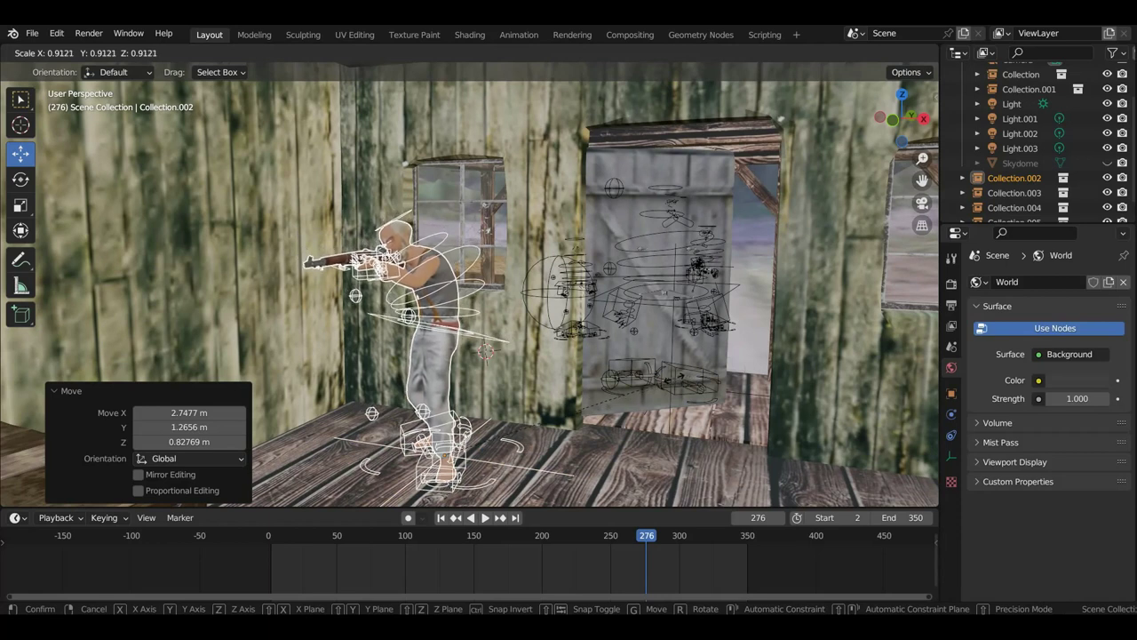
{"action": "left_click", "coordinate": [675, 382]}
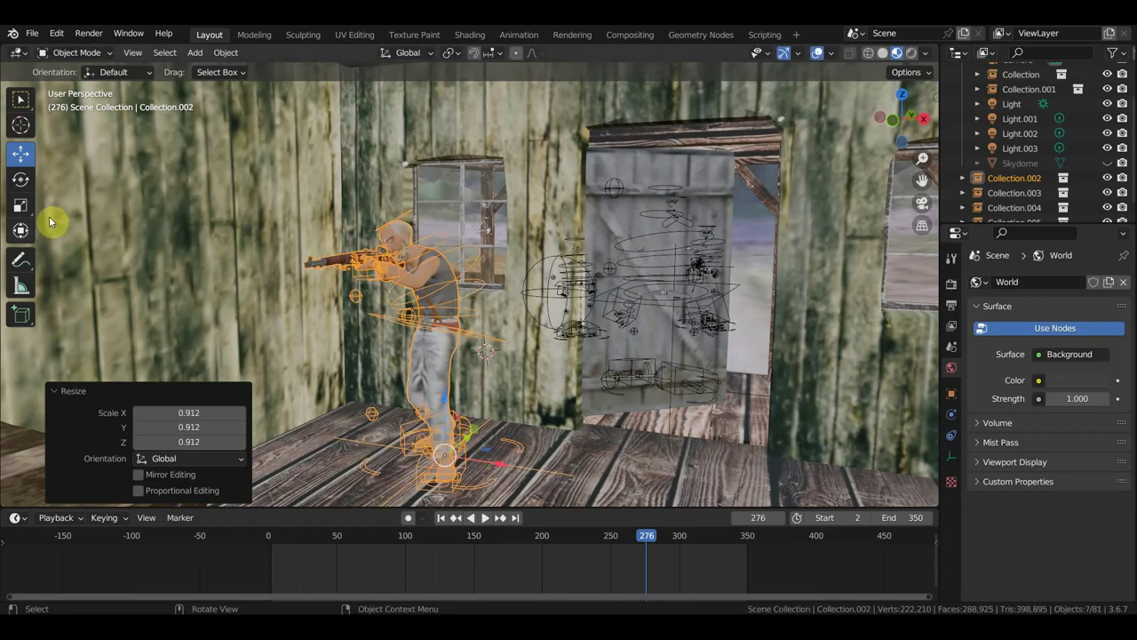
Rotate the rifleman about Z to face the window and slide him along X
{"action": "left_click", "coordinate": [21, 230]}
{"action": "middle_click_drag", "start_coordinate": [435, 413], "coordinate": [444, 417]}
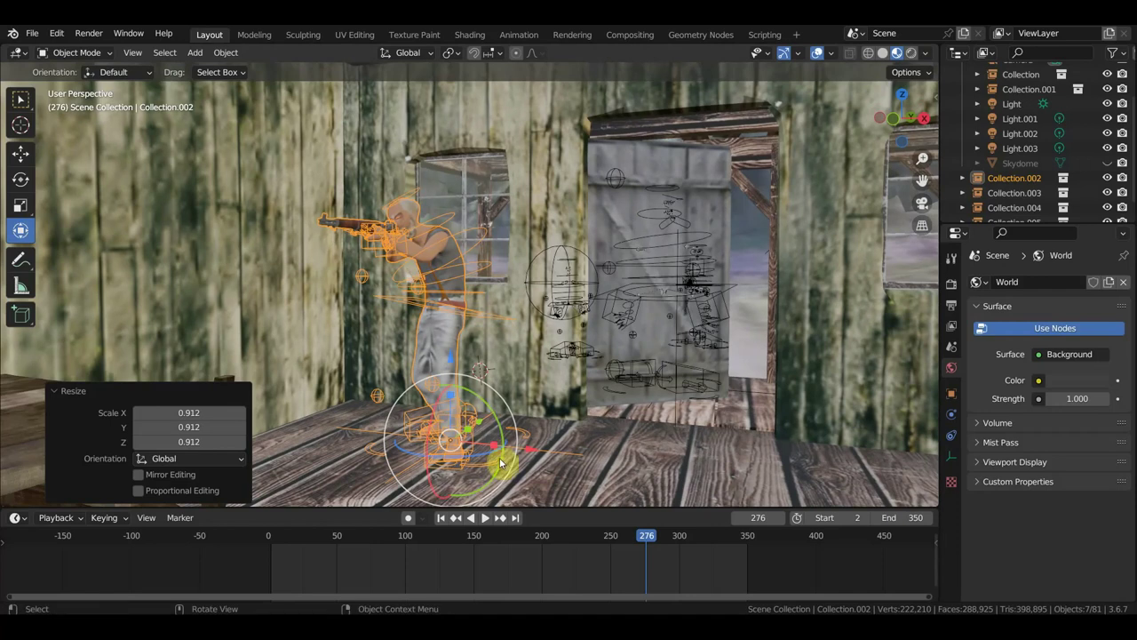
{"action": "mouse_move", "coordinate": [491, 457]}
{"action": "left_mouse_down"}
{"action": "mouse_move", "coordinate": [359, 469]}
{"action": "mouse_move", "coordinate": [444, 464]}
{"action": "mouse_move", "coordinate": [425, 467]}
{"action": "left_mouse_up"}
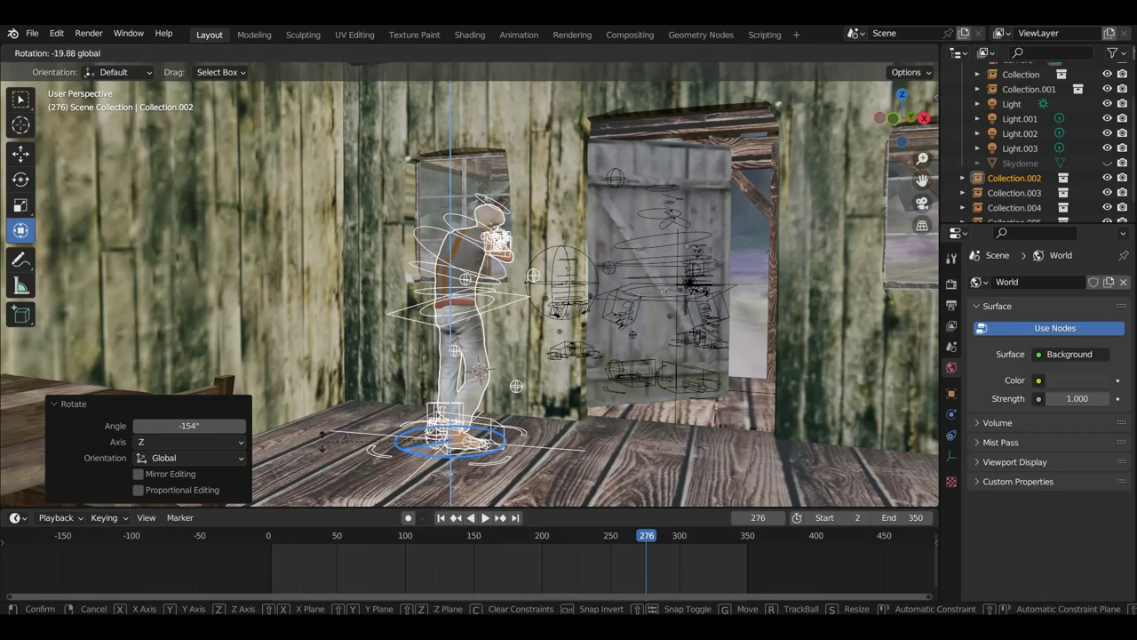
{"action": "mouse_move", "coordinate": [322, 439]}
{"action": "left_mouse_down"}
{"action": "mouse_move", "coordinate": [392, 468]}
{"action": "mouse_move", "coordinate": [273, 439]}
{"action": "left_mouse_up"}
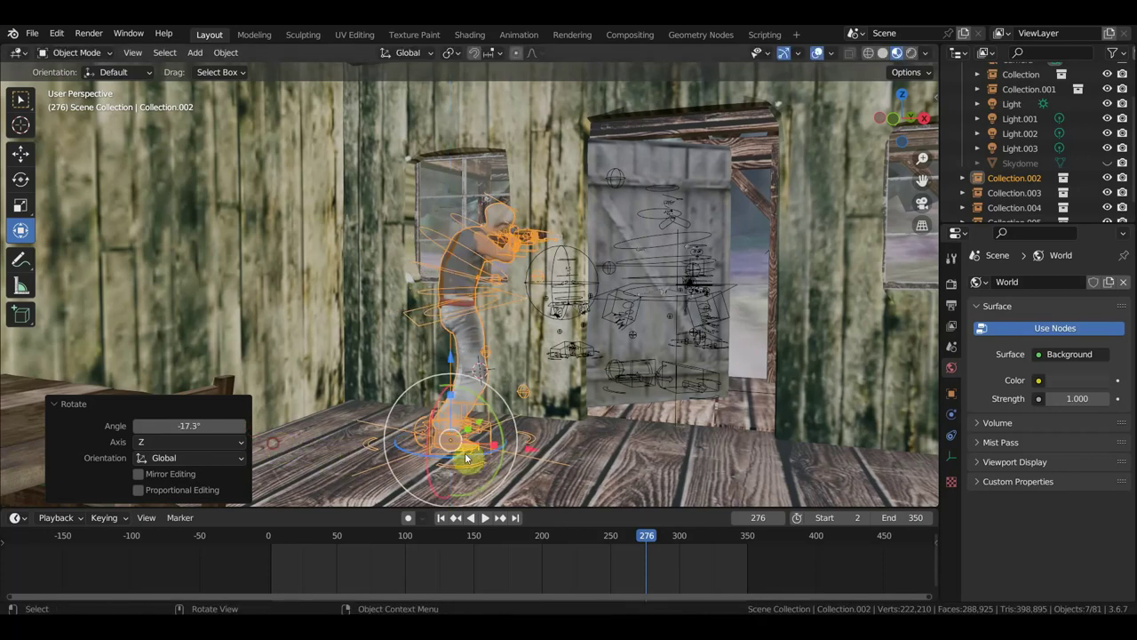
{"action": "left_click_drag", "start_coordinate": [541, 464], "coordinate": [452, 436]}
Rescale the rifleman to 1.033
{"action": "scroll", "coordinate": [491, 423], "scroll_direction": "up", "scroll_amount": 5}
{"action": "scroll", "coordinate": [513, 417], "scroll_direction": "down", "scroll_amount": 5}
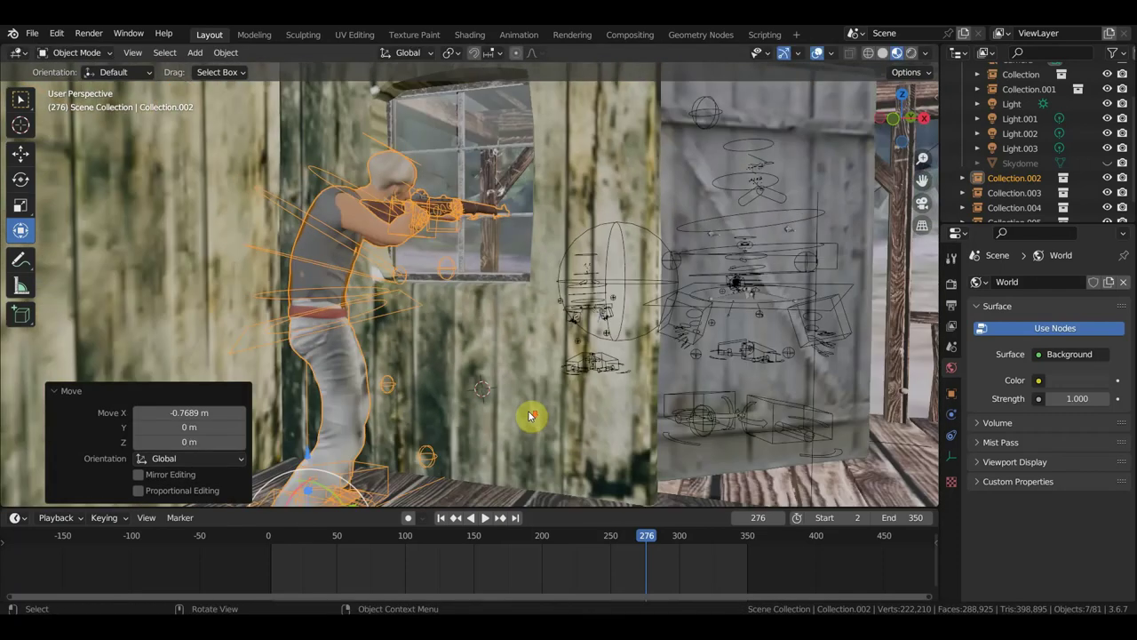
{"action": "key", "text": "s"}
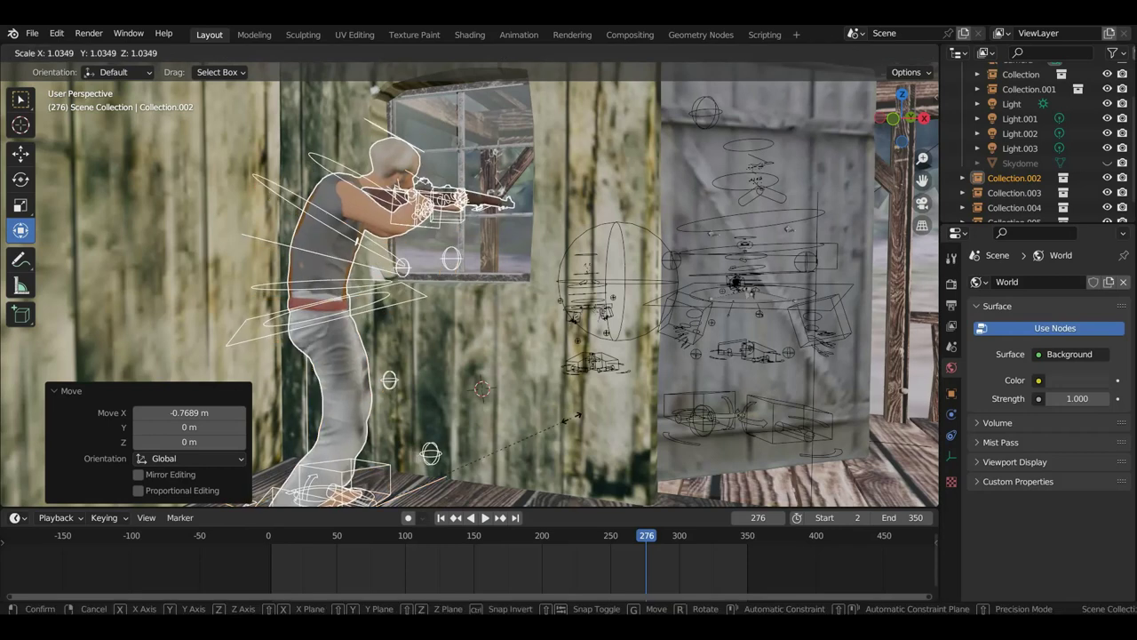
{"action": "left_click", "coordinate": [555, 423]}
{"action": "scroll", "coordinate": [365, 462], "scroll_direction": "down", "scroll_amount": 2}
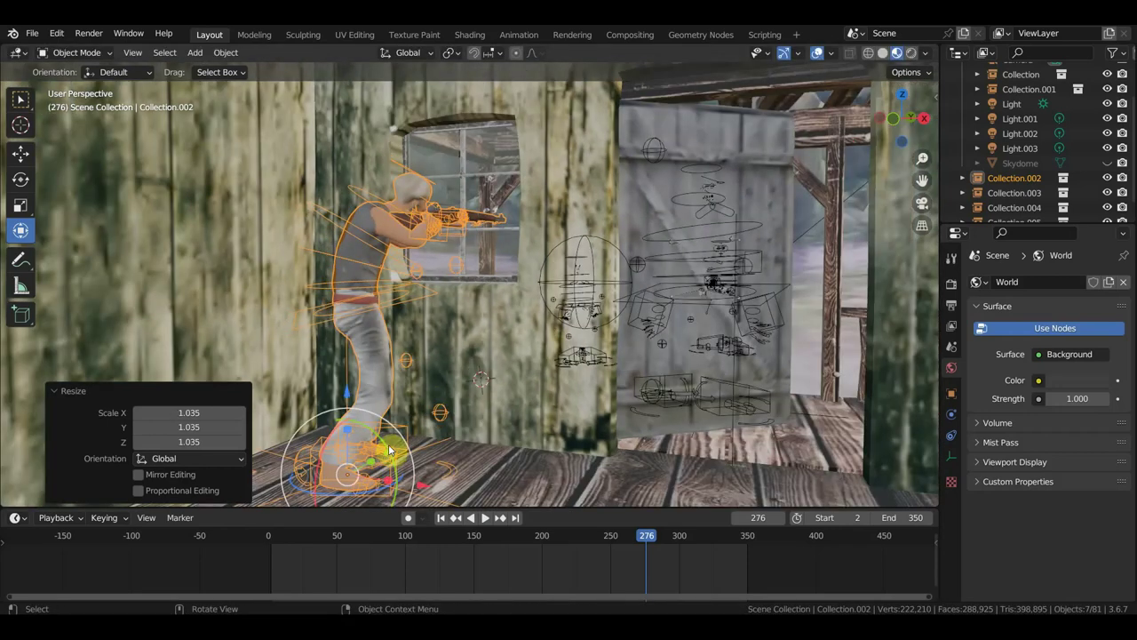
{"action": "key", "text": "s"}
{"action": "left_click", "coordinate": [497, 418]}
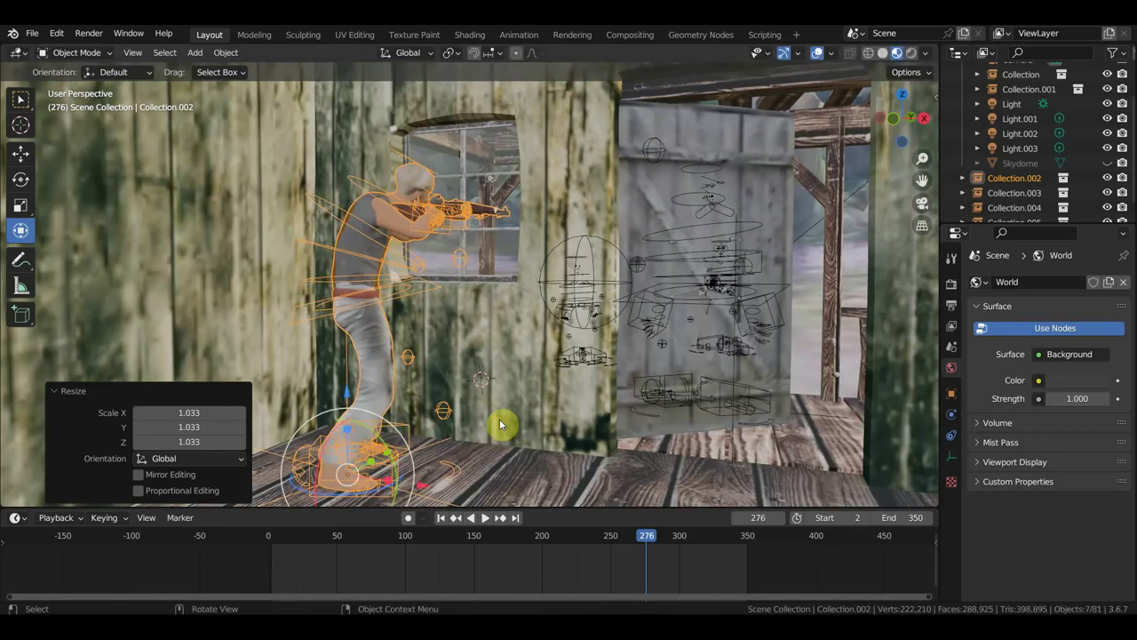
Nudge the rifleman −0.134 m along X so he aims out the window
{"action": "mouse_move", "coordinate": [500, 423]}
{"action": "middle_mouse_down"}
{"action": "mouse_move", "coordinate": [538, 433]}
{"action": "mouse_move", "coordinate": [483, 439]}
{"action": "mouse_move", "coordinate": [502, 450]}
{"action": "mouse_move", "coordinate": [484, 451]}
{"action": "middle_mouse_up"}
{"action": "scroll", "coordinate": [538, 434], "scroll_direction": "up", "scroll_amount": 4}
{"action": "scroll", "coordinate": [515, 440], "scroll_direction": "up", "scroll_amount": 3}
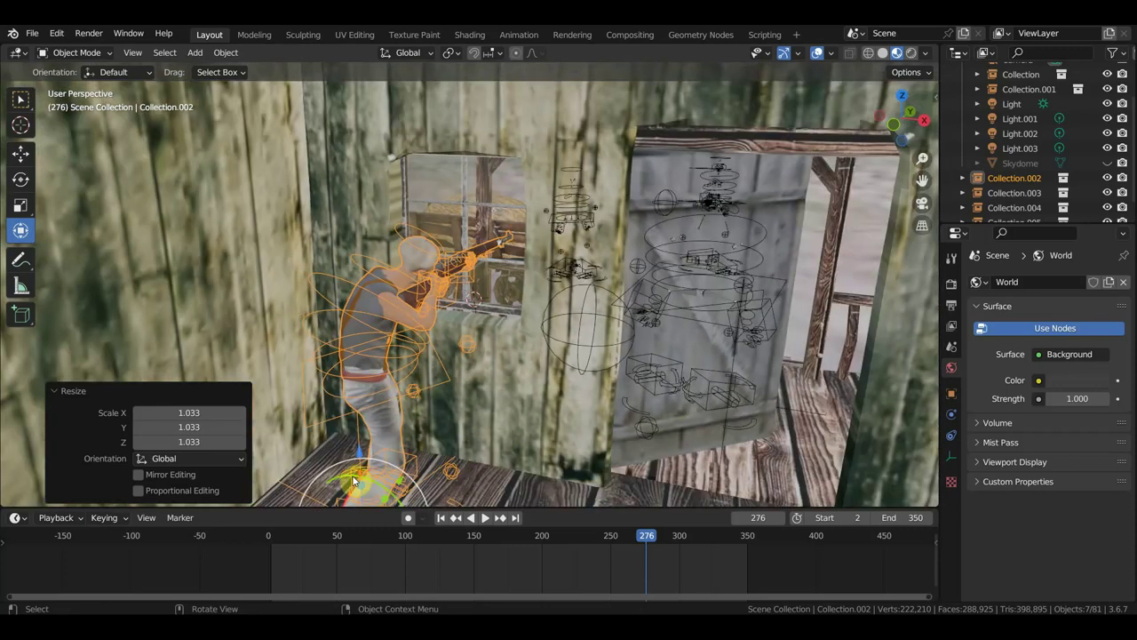
{"action": "middle_click_drag", "start_coordinate": [354, 481], "coordinate": [437, 491]}
{"action": "left_click_drag", "start_coordinate": [465, 491], "coordinate": [444, 486]}
{"action": "mouse_move", "coordinate": [511, 453]}
{"action": "middle_mouse_down"}
{"action": "mouse_move", "coordinate": [577, 440]}
{"action": "mouse_move", "coordinate": [587, 427]}
{"action": "mouse_move", "coordinate": [598, 439]}
{"action": "mouse_move", "coordinate": [526, 427]}
{"action": "mouse_move", "coordinate": [503, 406]}
{"action": "mouse_move", "coordinate": [452, 411]}
{"action": "middle_mouse_up"}
{"action": "scroll", "coordinate": [584, 431], "scroll_direction": "up", "scroll_amount": 5}
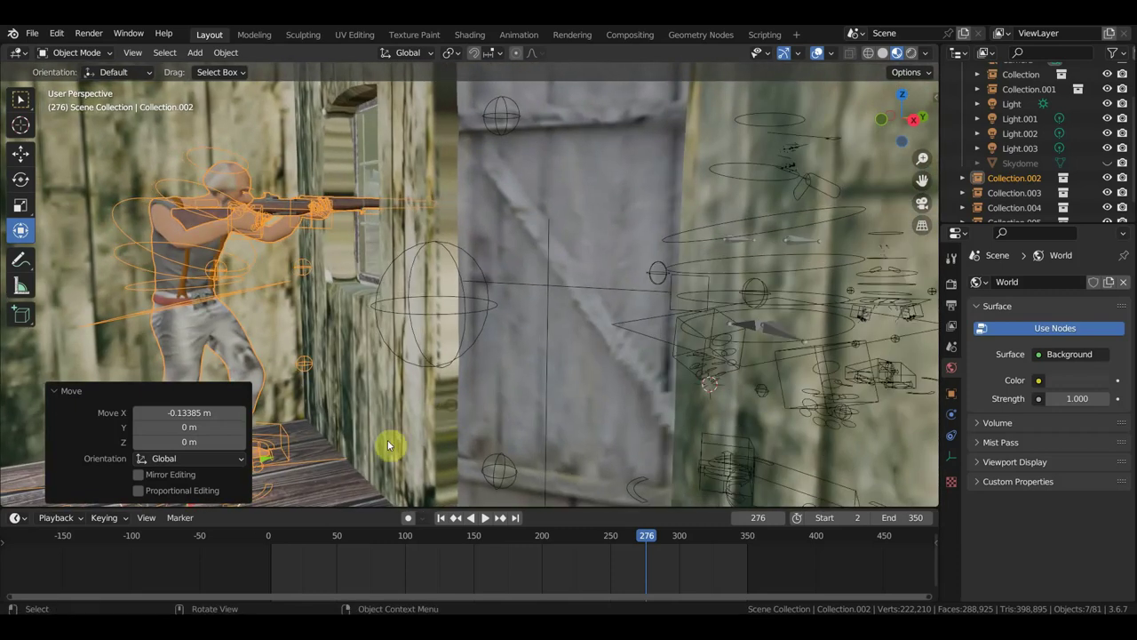
Play the rifleman's animation from the start and stop at frame 148
{"action": "left_click", "coordinate": [269, 540]}
{"action": "key", "text": "space"}
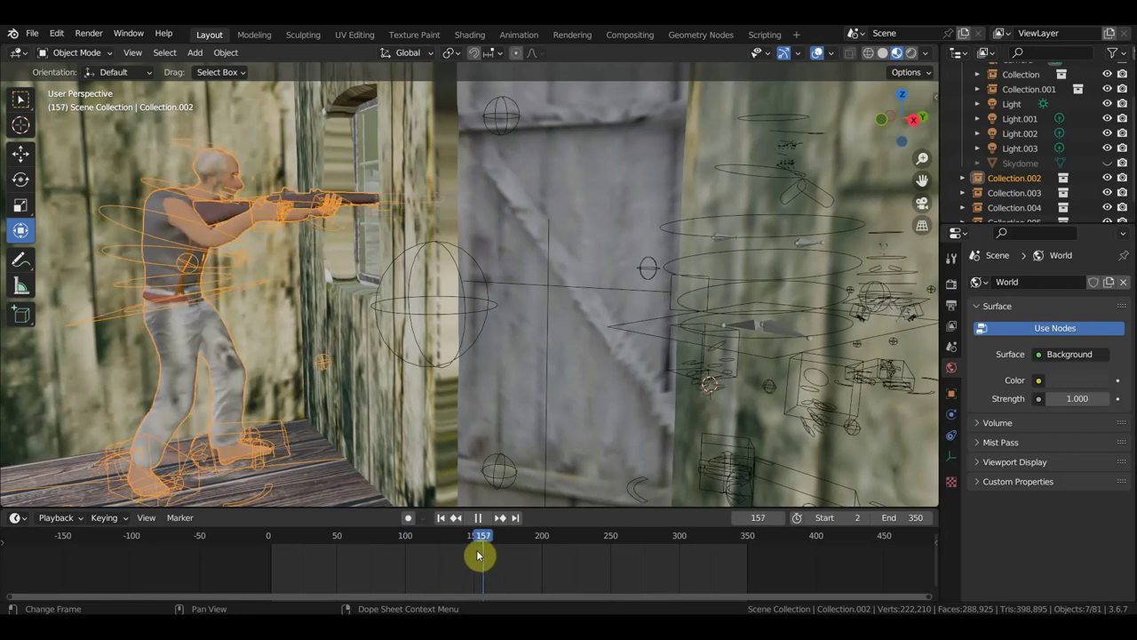
{"action": "mouse_move", "coordinate": [477, 556]}
{"action": "left_mouse_down"}
{"action": "mouse_move", "coordinate": [434, 548]}
{"action": "mouse_move", "coordinate": [470, 556]}
{"action": "left_mouse_up"}
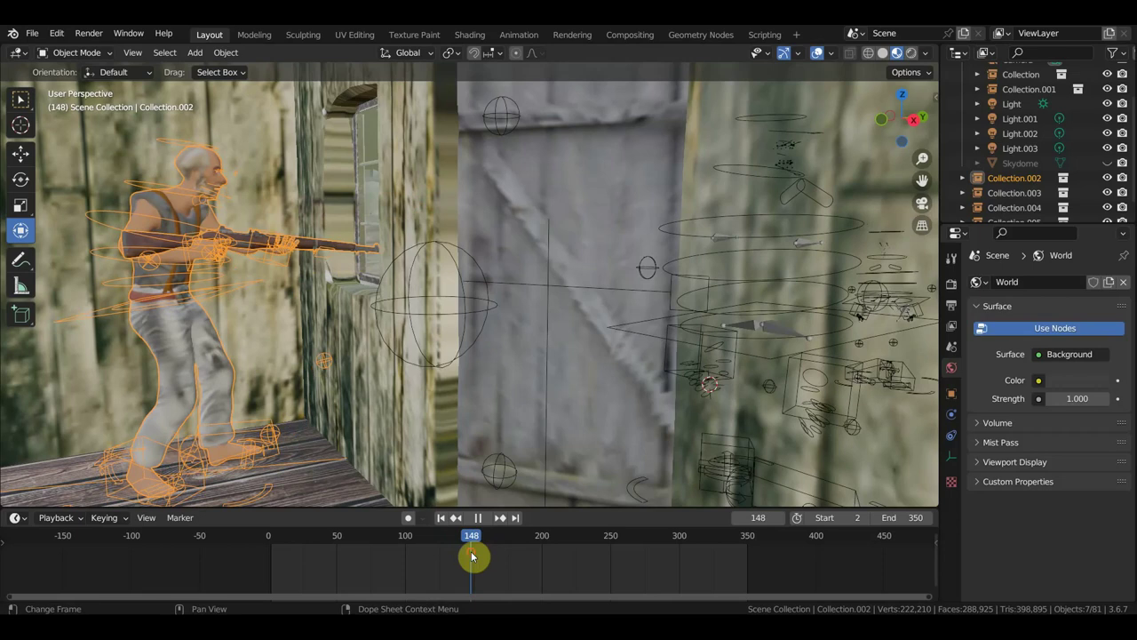
{"action": "key", "text": "space"}
Nudge the rifleman −0.088 m along Y and replay the animation to check the aim
{"action": "left_click_drag", "start_coordinate": [270, 460], "coordinate": [254, 462]}
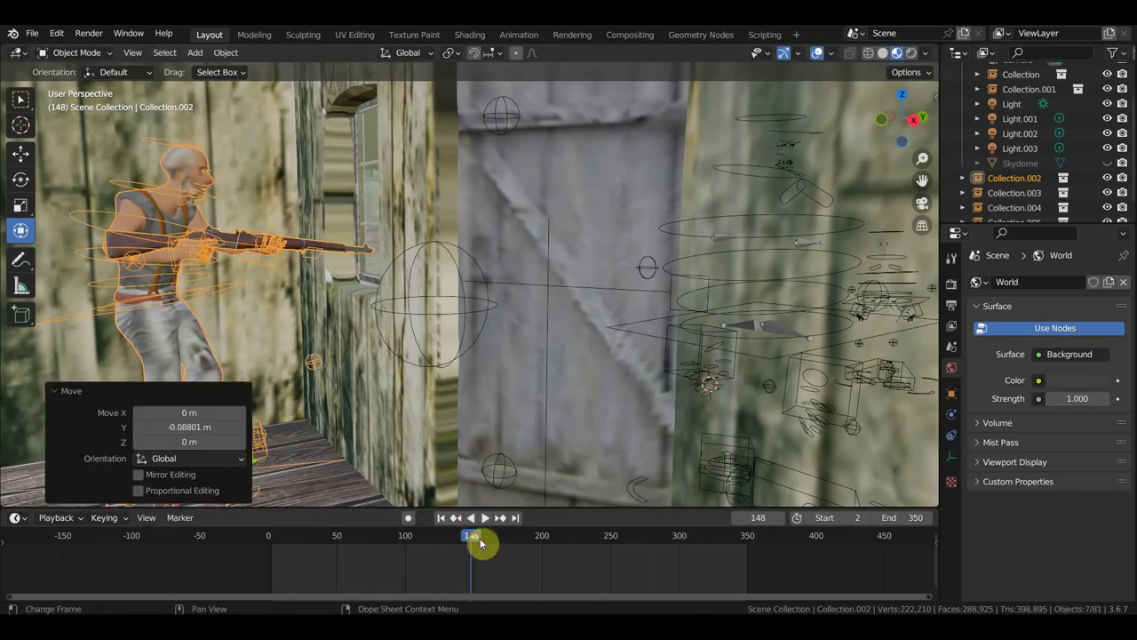
{"action": "key", "text": "space"}
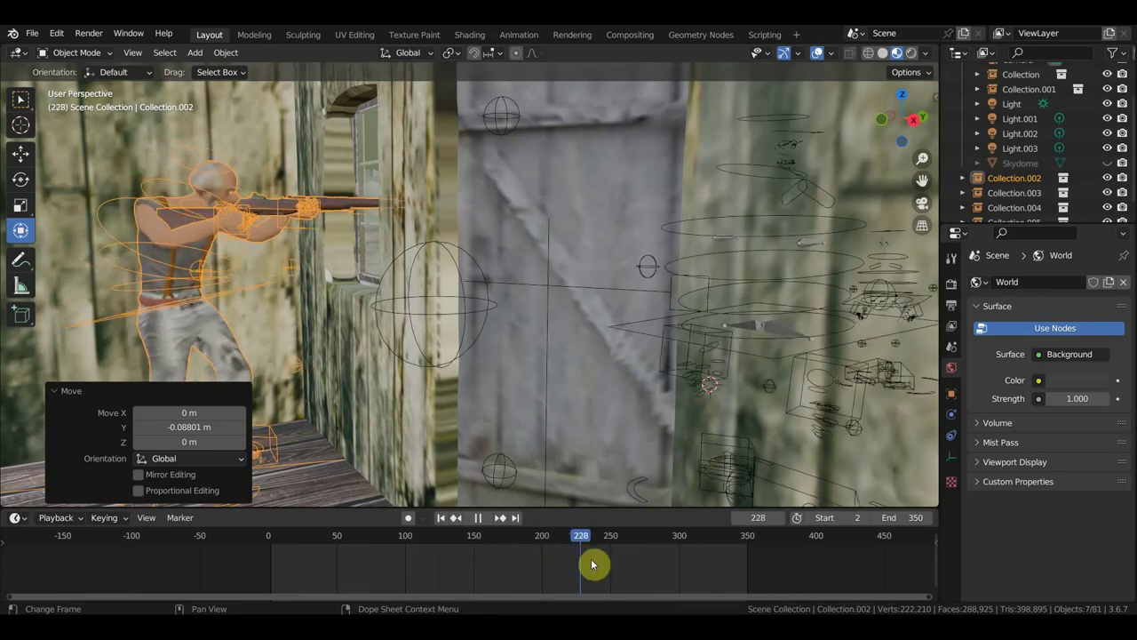
{"action": "mouse_move", "coordinate": [655, 577]}
{"action": "left_mouse_down"}
{"action": "mouse_move", "coordinate": [538, 560]}
{"action": "mouse_move", "coordinate": [666, 583]}
{"action": "left_mouse_up"}
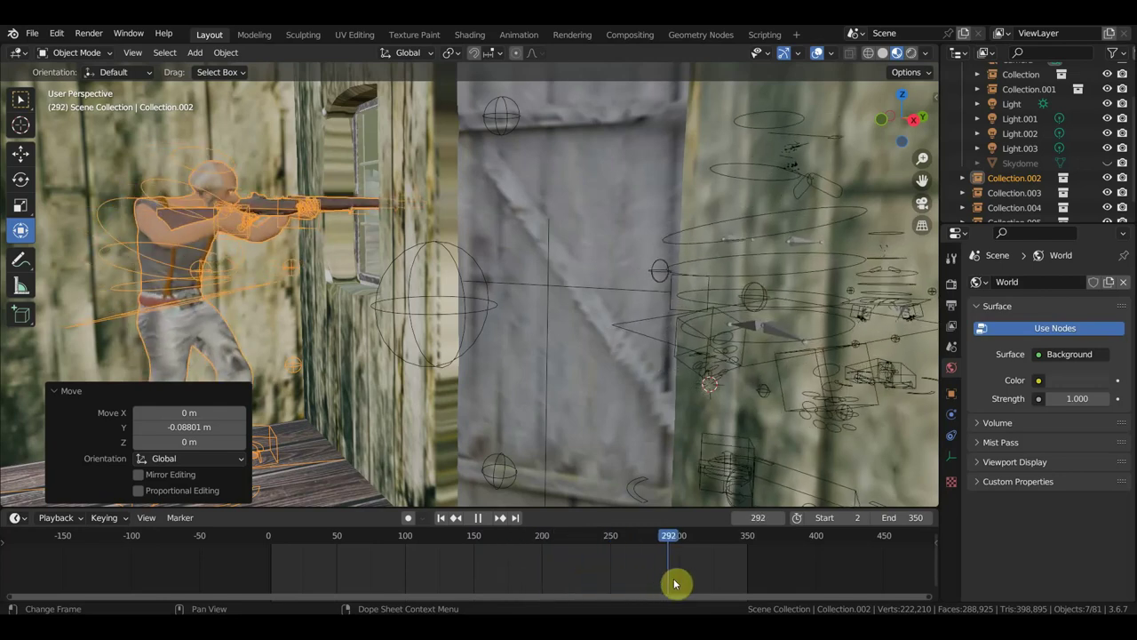
{"action": "middle_click_drag", "start_coordinate": [672, 373], "coordinate": [502, 371]}
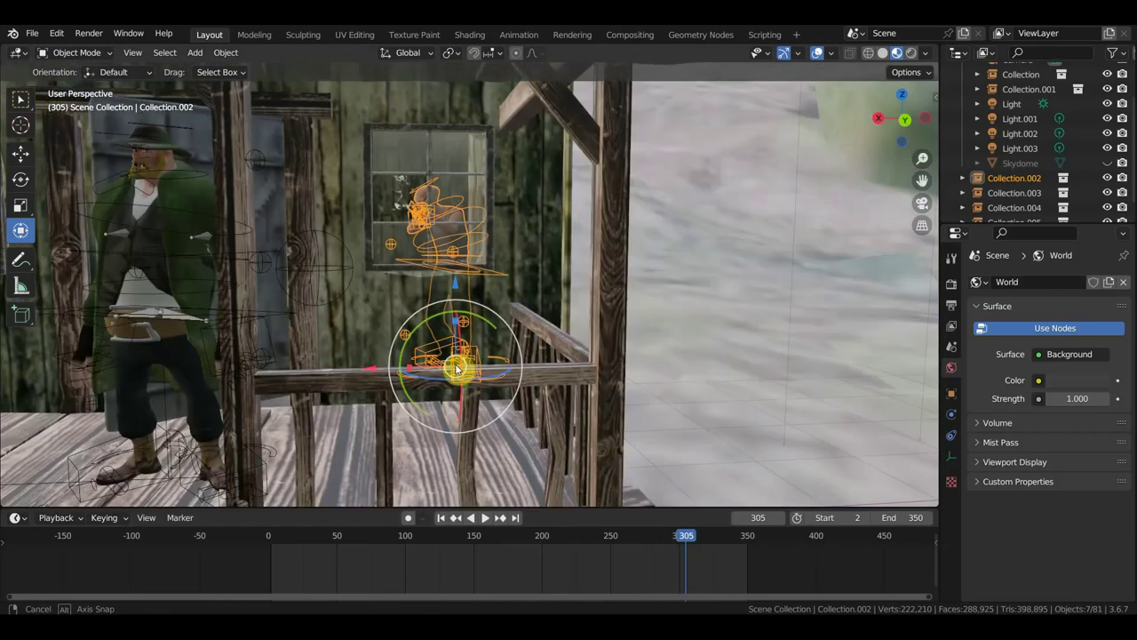
Shift the rifleman about 0.039 m along X at the cabin window
{"action": "middle_click_drag", "start_coordinate": [502, 371], "coordinate": [460, 367]}
{"action": "scroll", "coordinate": [459, 368], "scroll_direction": "up", "scroll_amount": 3}
{"action": "scroll", "coordinate": [462, 382], "scroll_direction": "up", "scroll_amount": 2}
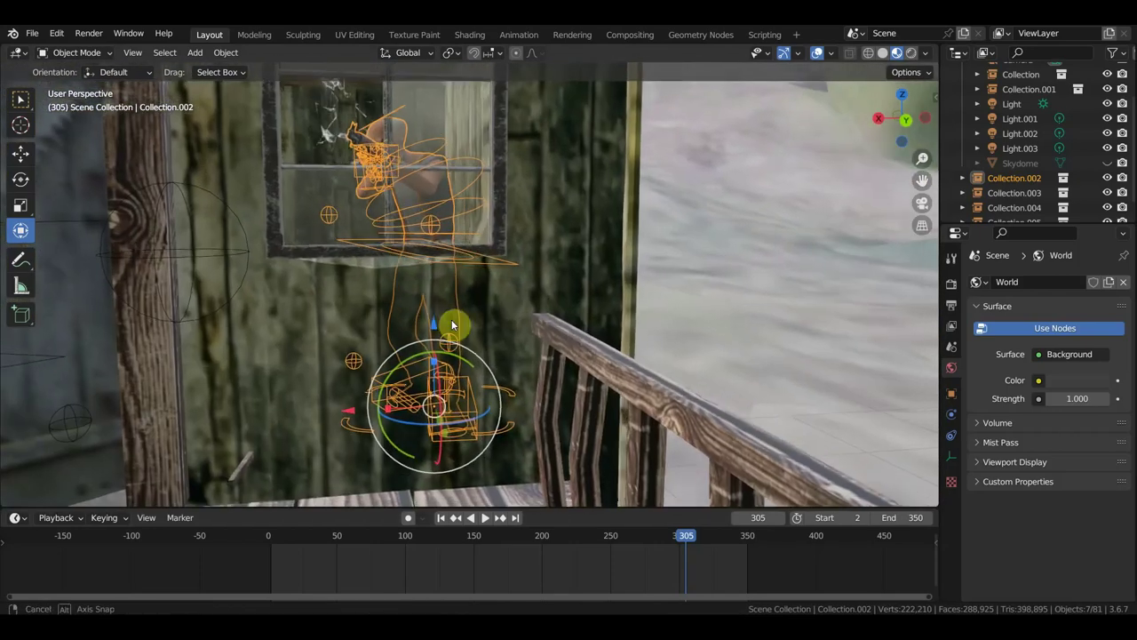
{"action": "left_click_drag", "start_coordinate": [346, 405], "coordinate": [334, 405]}
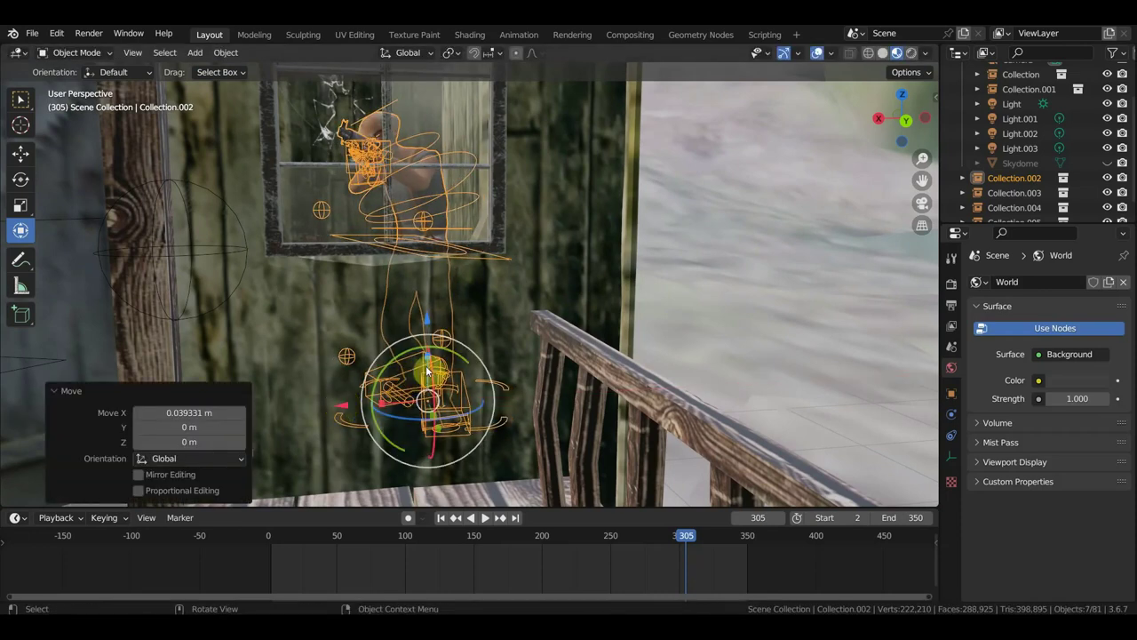
{"action": "mouse_move", "coordinate": [480, 376]}
{"action": "middle_mouse_down"}
{"action": "mouse_move", "coordinate": [541, 378]}
{"action": "mouse_move", "coordinate": [429, 388]}
{"action": "mouse_move", "coordinate": [367, 376]}
{"action": "mouse_move", "coordinate": [424, 347]}
{"action": "mouse_move", "coordinate": [471, 368]}
{"action": "mouse_move", "coordinate": [498, 289]}
{"action": "mouse_move", "coordinate": [528, 385]}
{"action": "mouse_move", "coordinate": [545, 388]}
{"action": "middle_mouse_up"}
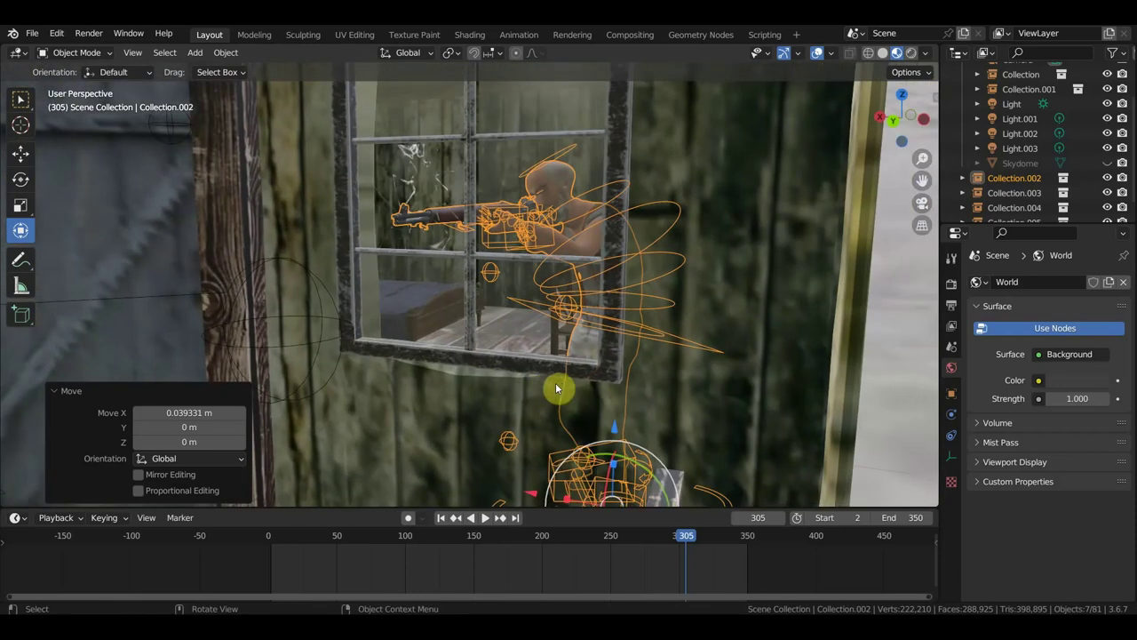
Scale the rifleman up to 1.046
{"action": "key", "text": "s"}
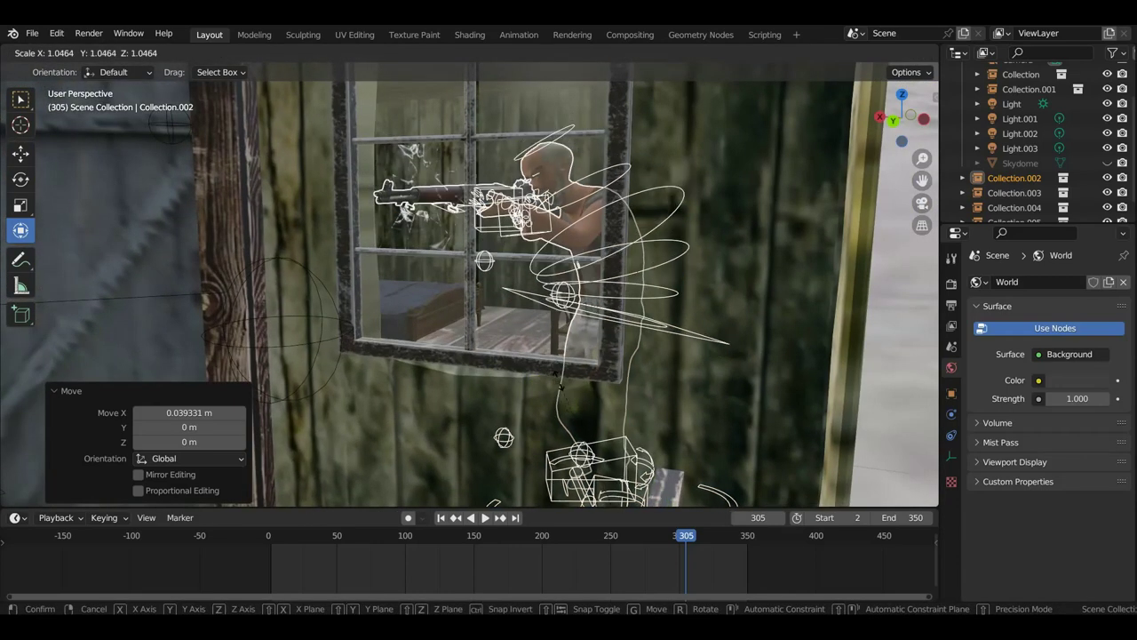
{"action": "left_click", "coordinate": [540, 384]}
{"action": "mouse_move", "coordinate": [540, 384]}
{"action": "middle_mouse_down"}
{"action": "mouse_move", "coordinate": [525, 386]}
{"action": "mouse_move", "coordinate": [639, 381]}
{"action": "mouse_move", "coordinate": [622, 367]}
{"action": "mouse_move", "coordinate": [738, 317]}
{"action": "mouse_move", "coordinate": [637, 333]}
{"action": "mouse_move", "coordinate": [657, 325]}
{"action": "mouse_move", "coordinate": [646, 329]}
{"action": "middle_mouse_up"}
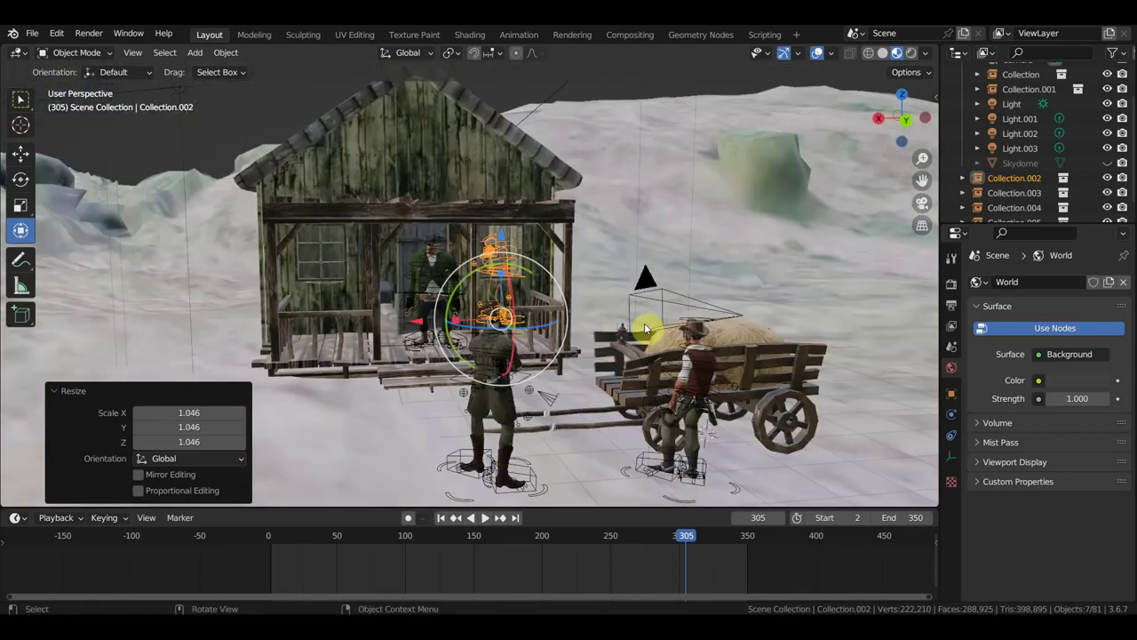
Orbit and zoom around the porch, hay wagon and two cowboys, then bring up the File menu
{"action": "scroll", "coordinate": [581, 346], "scroll_direction": "up", "scroll_amount": 4}
{"action": "mouse_move", "coordinate": [584, 356]}
{"action": "middle_mouse_down"}
{"action": "mouse_move", "coordinate": [642, 358]}
{"action": "mouse_move", "coordinate": [470, 266]}
{"action": "mouse_move", "coordinate": [696, 284]}
{"action": "mouse_move", "coordinate": [626, 284]}
{"action": "middle_mouse_up"}
{"action": "scroll", "coordinate": [638, 292], "scroll_direction": "down", "scroll_amount": 2}
{"action": "scroll", "coordinate": [643, 292], "scroll_direction": "up", "scroll_amount": 3}
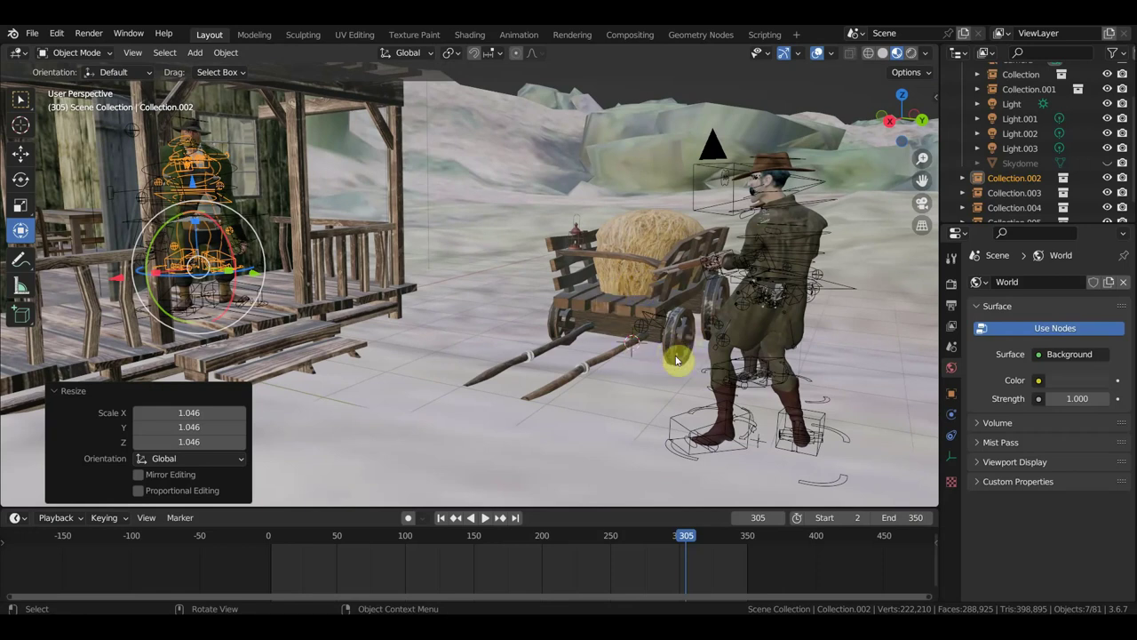
{"action": "scroll", "coordinate": [675, 359], "scroll_direction": "down", "scroll_amount": 2}
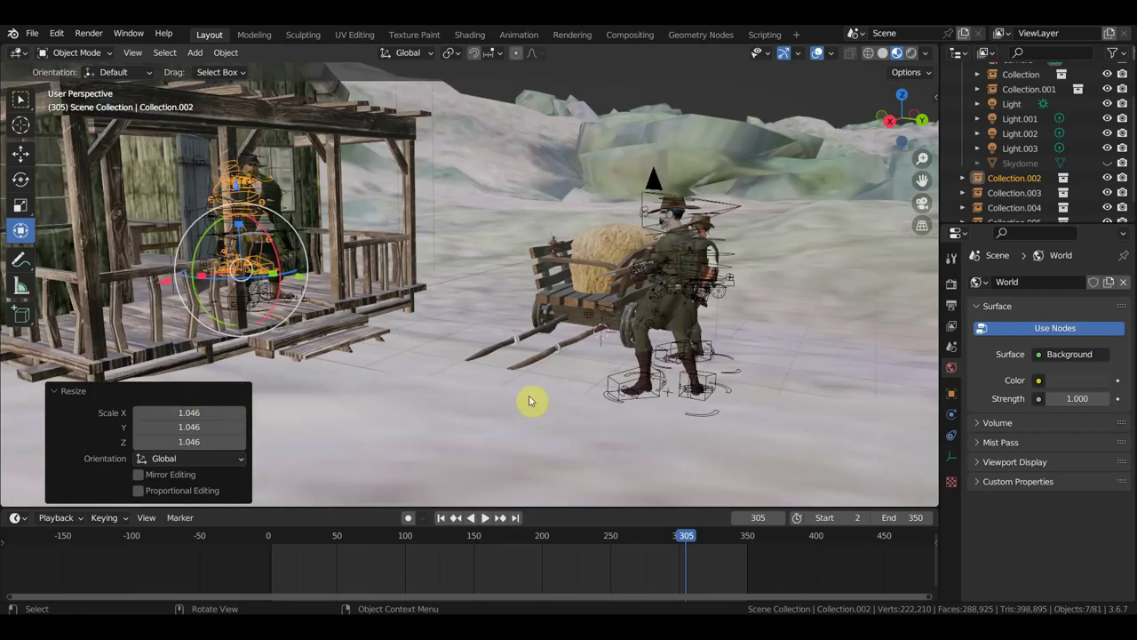
{"action": "mouse_move", "coordinate": [568, 396]}
{"action": "middle_mouse_down"}
{"action": "mouse_move", "coordinate": [622, 394]}
{"action": "mouse_move", "coordinate": [609, 395]}
{"action": "middle_mouse_up"}
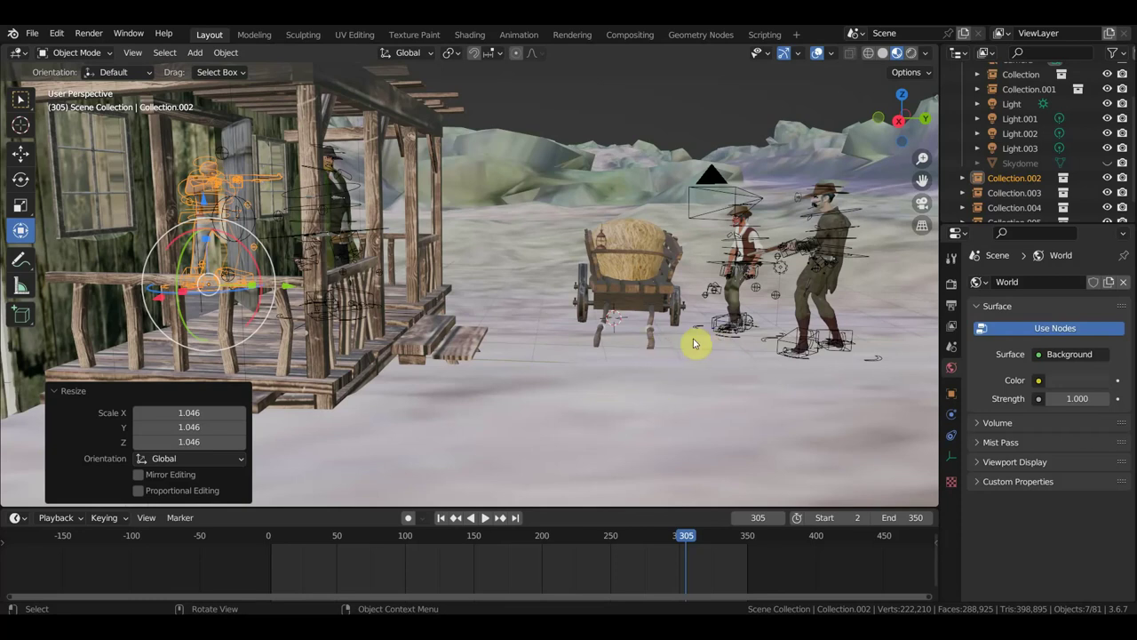
{"action": "scroll", "coordinate": [671, 346], "scroll_direction": "up", "scroll_amount": 1}
{"action": "scroll", "coordinate": [697, 348], "scroll_direction": "down", "scroll_amount": 2}
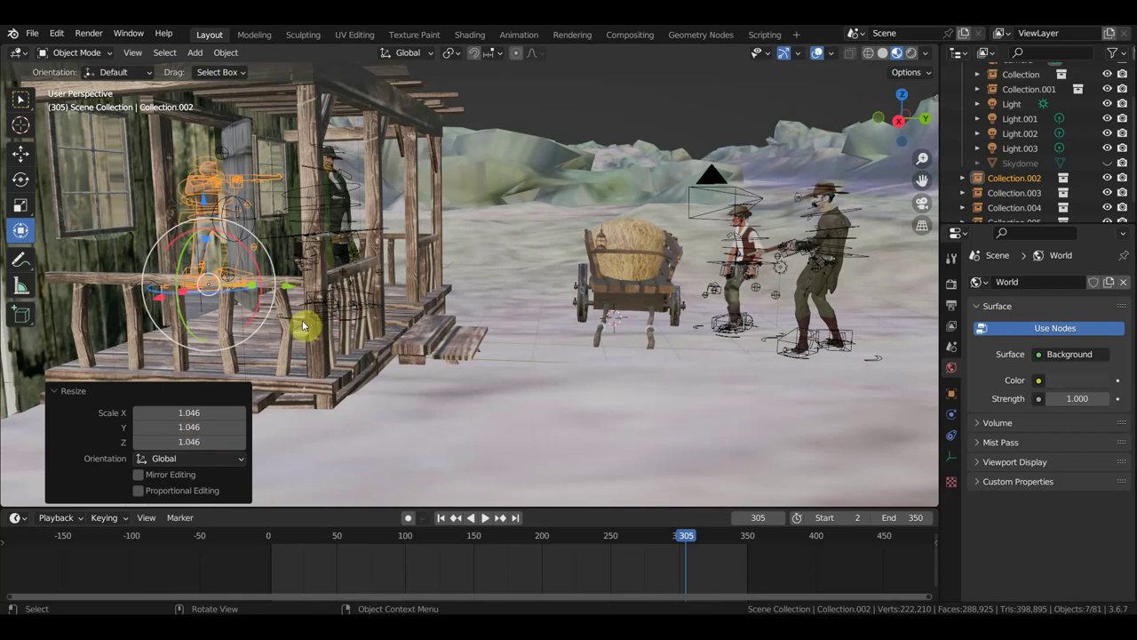
{"action": "left_click", "coordinate": [29, 35]}
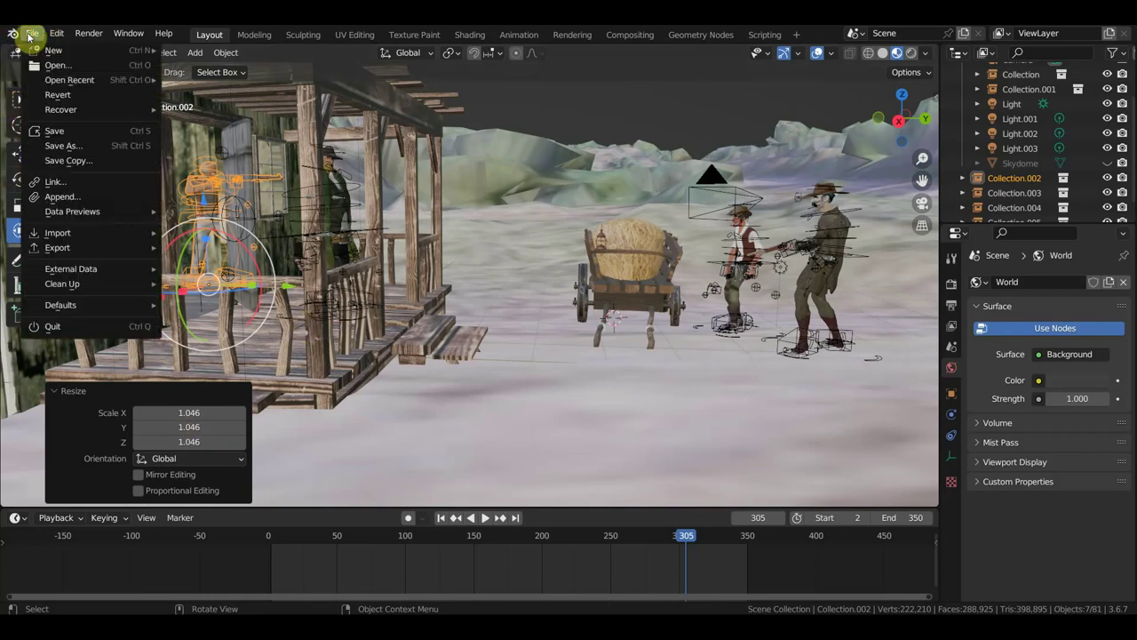
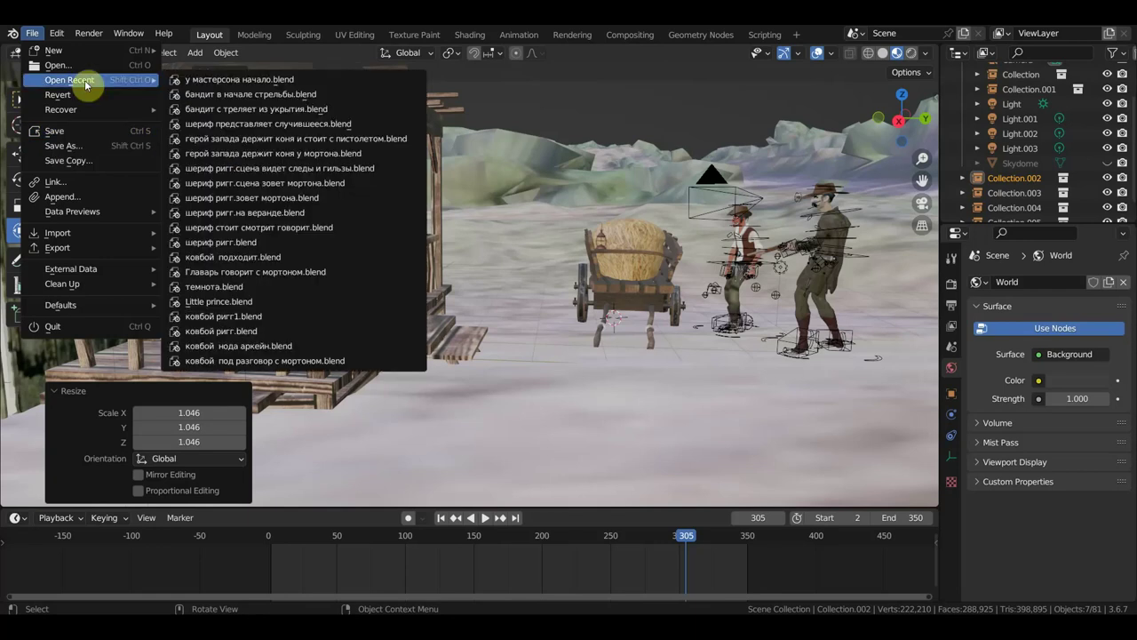
Save the western scene file and orbit in close around the porch and hay cart
{"action": "left_click", "coordinate": [69, 132]}
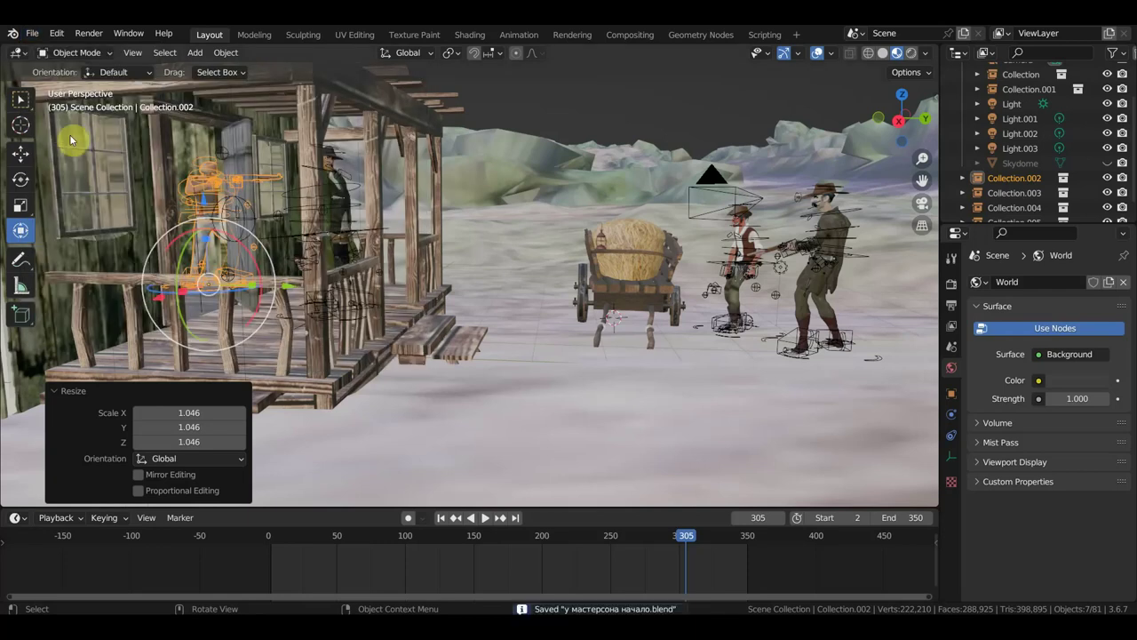
{"action": "middle_click_drag", "start_coordinate": [374, 294], "coordinate": [402, 286]}
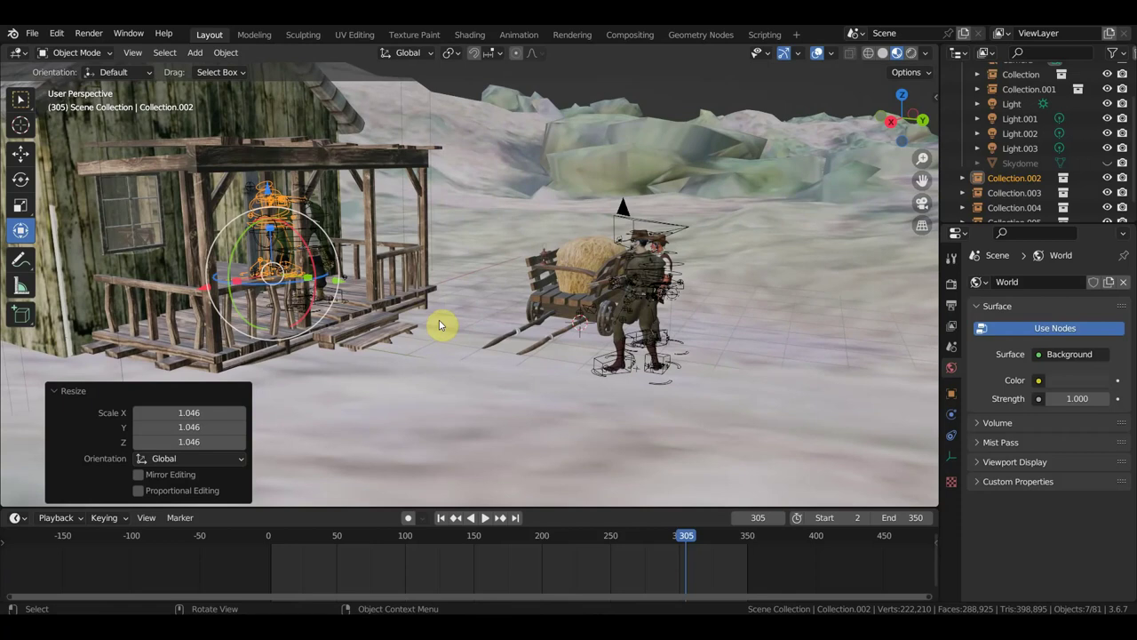
{"action": "scroll", "coordinate": [441, 324], "scroll_direction": "up", "scroll_amount": 3}
{"action": "middle_click_drag", "start_coordinate": [471, 312], "coordinate": [490, 314]}
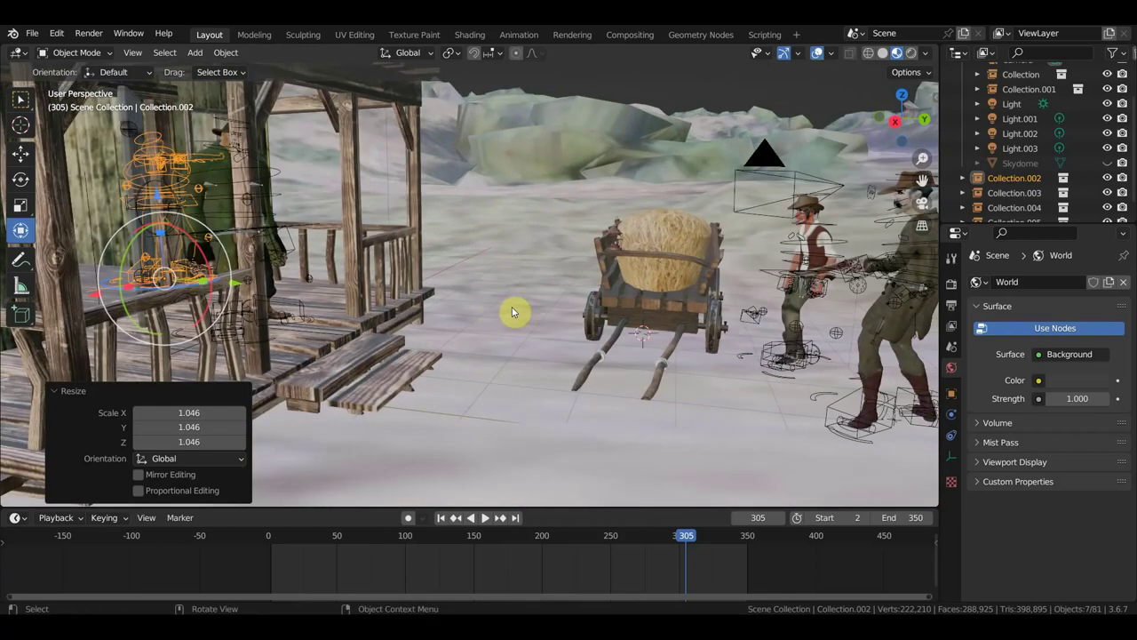
{"action": "scroll", "coordinate": [524, 307], "scroll_direction": "down", "scroll_amount": 1}
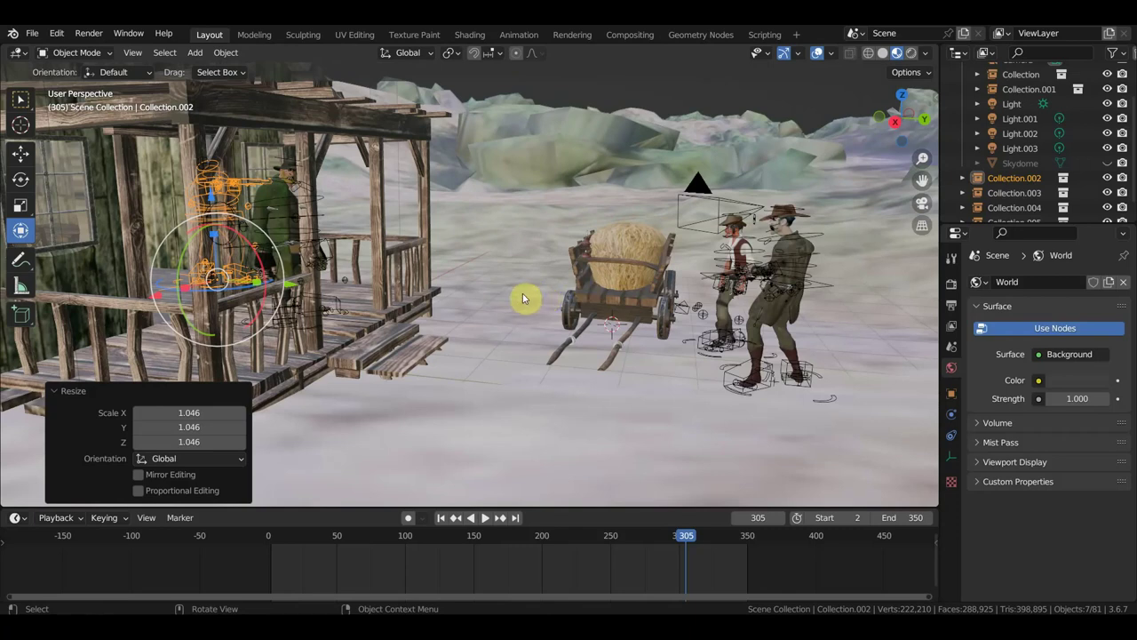
{"action": "mouse_move", "coordinate": [508, 310]}
{"action": "middle_mouse_down"}
{"action": "mouse_move", "coordinate": [423, 320]}
{"action": "mouse_move", "coordinate": [457, 303]}
{"action": "middle_mouse_up"}
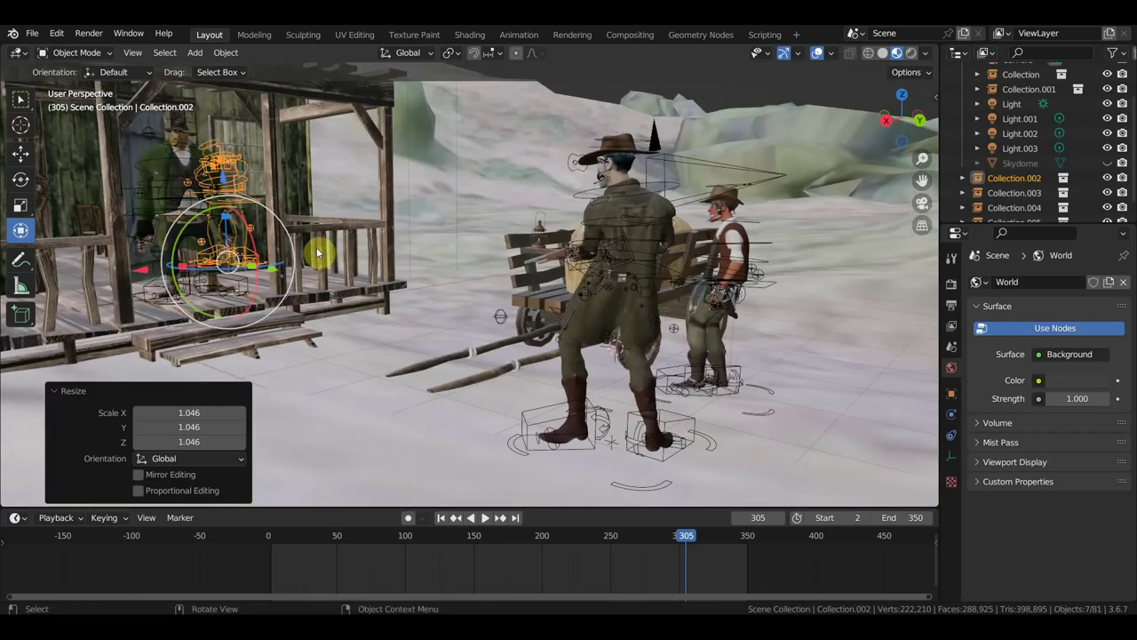
{"action": "middle_click_drag", "start_coordinate": [489, 352], "coordinate": [507, 356]}
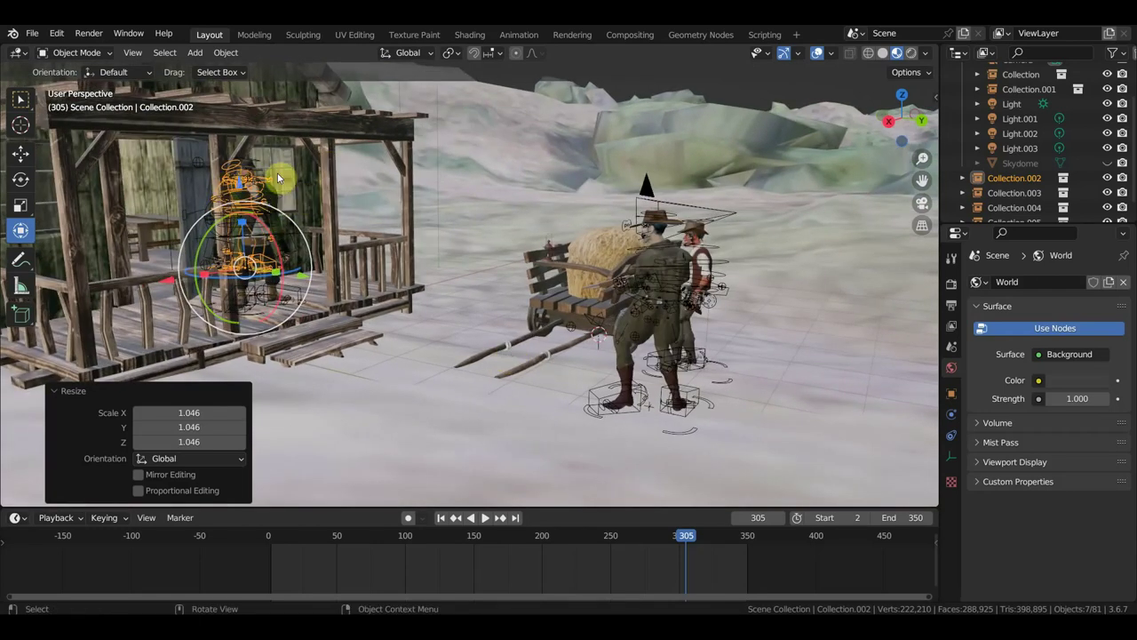
{"action": "mouse_move", "coordinate": [278, 178]}
{"action": "middle_mouse_down"}
{"action": "mouse_move", "coordinate": [304, 203]}
{"action": "mouse_move", "coordinate": [355, 204]}
{"action": "middle_mouse_up"}
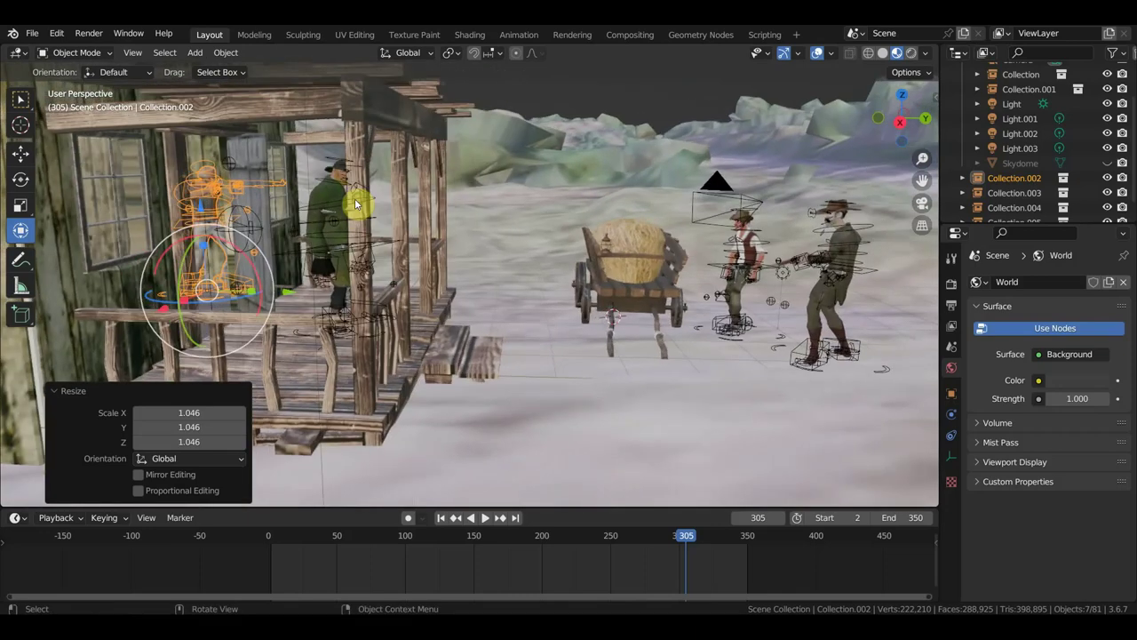
{"action": "mouse_move", "coordinate": [455, 238]}
{"action": "middle_mouse_down", "text": "ctrl"}
{"action": "mouse_move", "coordinate": [508, 235]}
{"action": "mouse_move", "coordinate": [519, 282]}
{"action": "mouse_move", "coordinate": [555, 267]}
{"action": "mouse_move", "coordinate": [578, 297]}
{"action": "mouse_move", "coordinate": [583, 274]}
{"action": "mouse_move", "coordinate": [698, 263]}
{"action": "mouse_move", "coordinate": [629, 249]}
{"action": "mouse_move", "coordinate": [627, 272]}
{"action": "mouse_move", "coordinate": [602, 295]}
{"action": "mouse_move", "coordinate": [620, 297]}
{"action": "mouse_move", "coordinate": [101, 294]}
{"action": "middle_mouse_up", "text": "ctrl"}
{"action": "scroll", "coordinate": [102, 294], "scroll_direction": "up", "scroll_amount": 2}
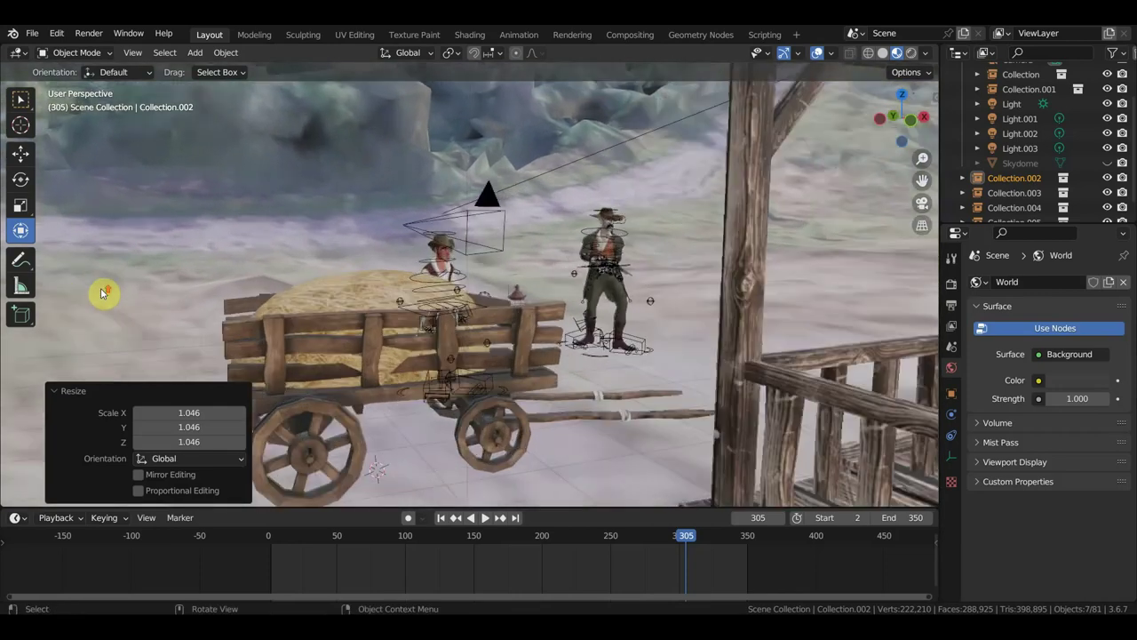
{"action": "scroll", "coordinate": [101, 294], "scroll_direction": "up", "scroll_amount": 2}
Frame the cart and cowboys from the front, play the animation, and scrub to frame 306
{"action": "mouse_move", "coordinate": [186, 274]}
{"action": "middle_mouse_down"}
{"action": "mouse_move", "coordinate": [51, 271]}
{"action": "mouse_move", "coordinate": [385, 249]}
{"action": "mouse_move", "coordinate": [267, 253]}
{"action": "mouse_move", "coordinate": [124, 207]}
{"action": "mouse_move", "coordinate": [254, 220]}
{"action": "mouse_move", "coordinate": [338, 246]}
{"action": "middle_mouse_up"}
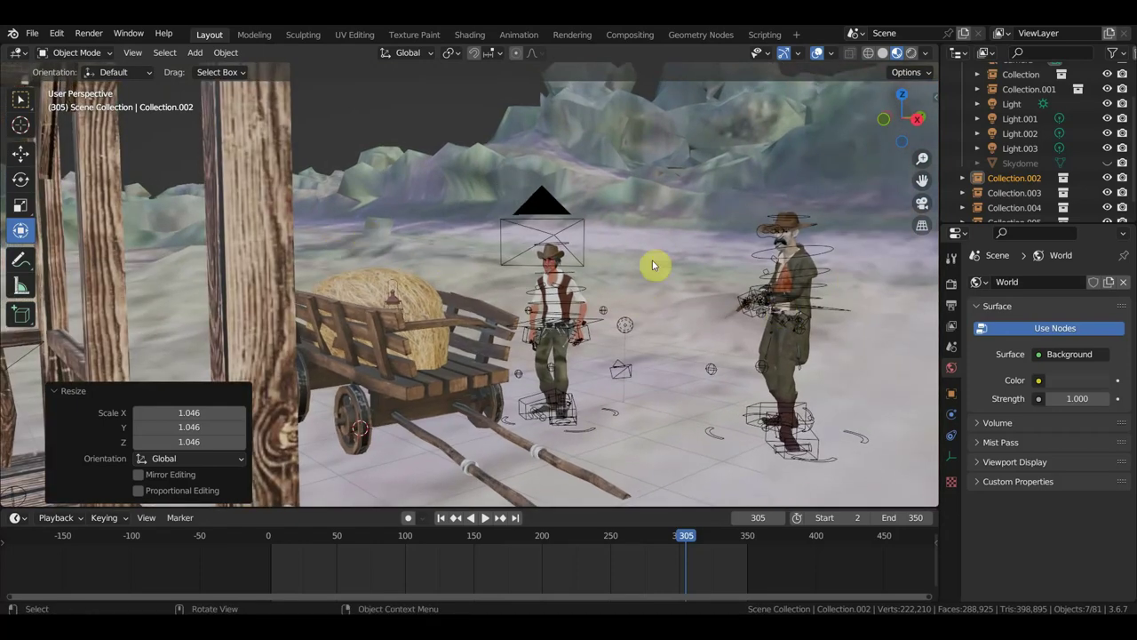
{"action": "mouse_move", "coordinate": [654, 264]}
{"action": "middle_mouse_down"}
{"action": "mouse_move", "coordinate": [421, 274]}
{"action": "mouse_move", "coordinate": [360, 255]}
{"action": "middle_mouse_up"}
{"action": "scroll", "coordinate": [360, 255], "scroll_direction": "up", "scroll_amount": 2}
{"action": "scroll", "coordinate": [450, 322], "scroll_direction": "up", "scroll_amount": 2}
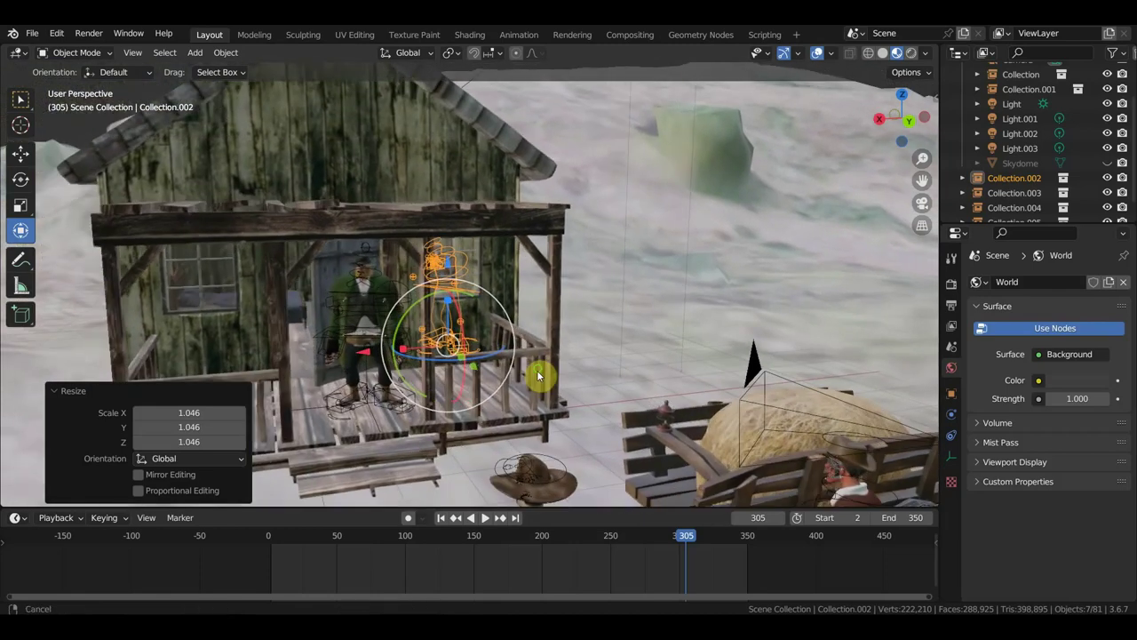
{"action": "scroll", "coordinate": [540, 376], "scroll_direction": "up", "scroll_amount": 2}
{"action": "scroll", "coordinate": [520, 350], "scroll_direction": "up", "scroll_amount": 1}
{"action": "scroll", "coordinate": [522, 348], "scroll_direction": "up", "scroll_amount": 2}
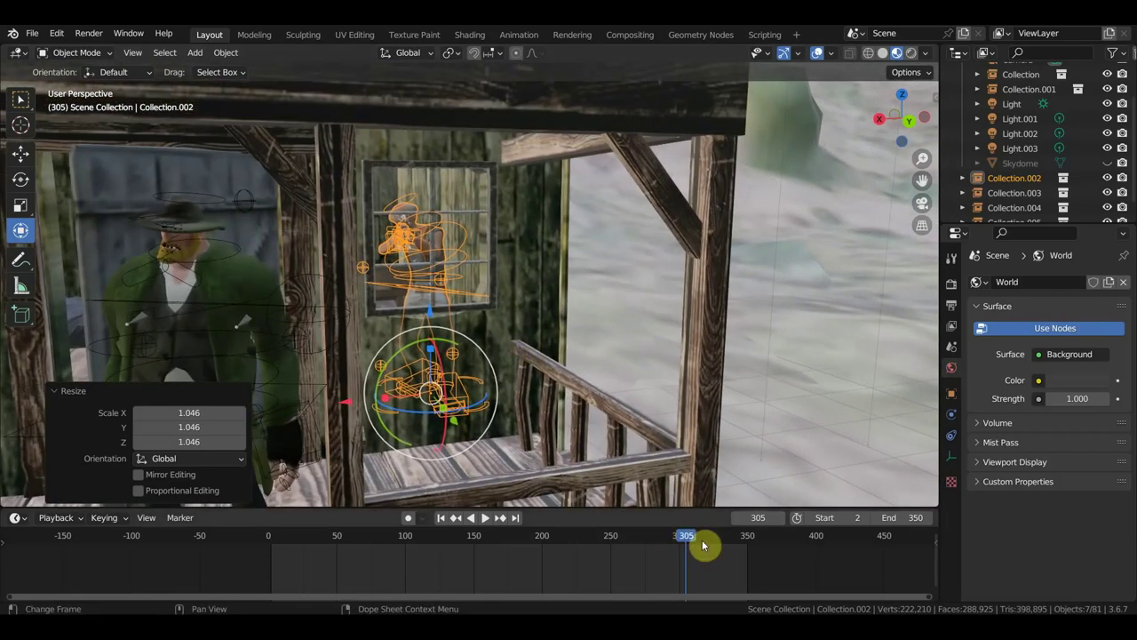
{"action": "key", "text": "space"}
{"action": "left_click", "coordinate": [573, 541]}
{"action": "mouse_move", "coordinate": [538, 542]}
{"action": "left_mouse_down"}
{"action": "mouse_move", "coordinate": [427, 533]}
{"action": "mouse_move", "coordinate": [687, 540]}
{"action": "left_mouse_up"}
{"action": "mouse_move", "coordinate": [664, 411]}
{"action": "middle_mouse_down"}
{"action": "mouse_move", "coordinate": [733, 397]}
{"action": "mouse_move", "coordinate": [718, 343]}
{"action": "mouse_move", "coordinate": [567, 374]}
{"action": "middle_mouse_up"}
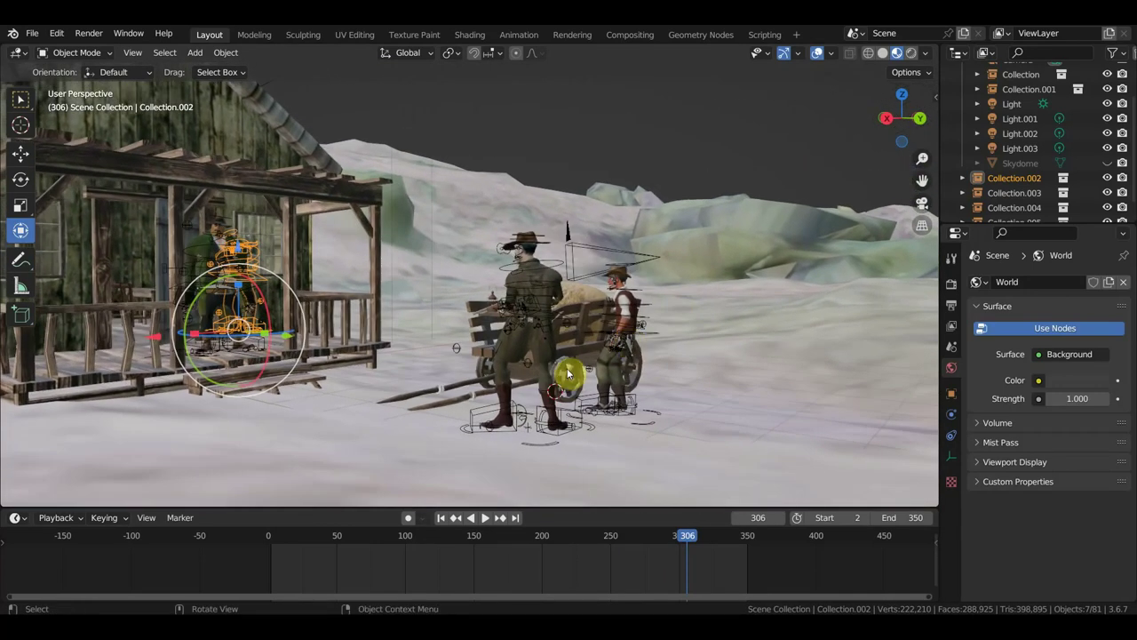
Delete the cowboy standing at the hay cart and the figure on the porch
{"action": "left_click", "coordinate": [524, 334]}
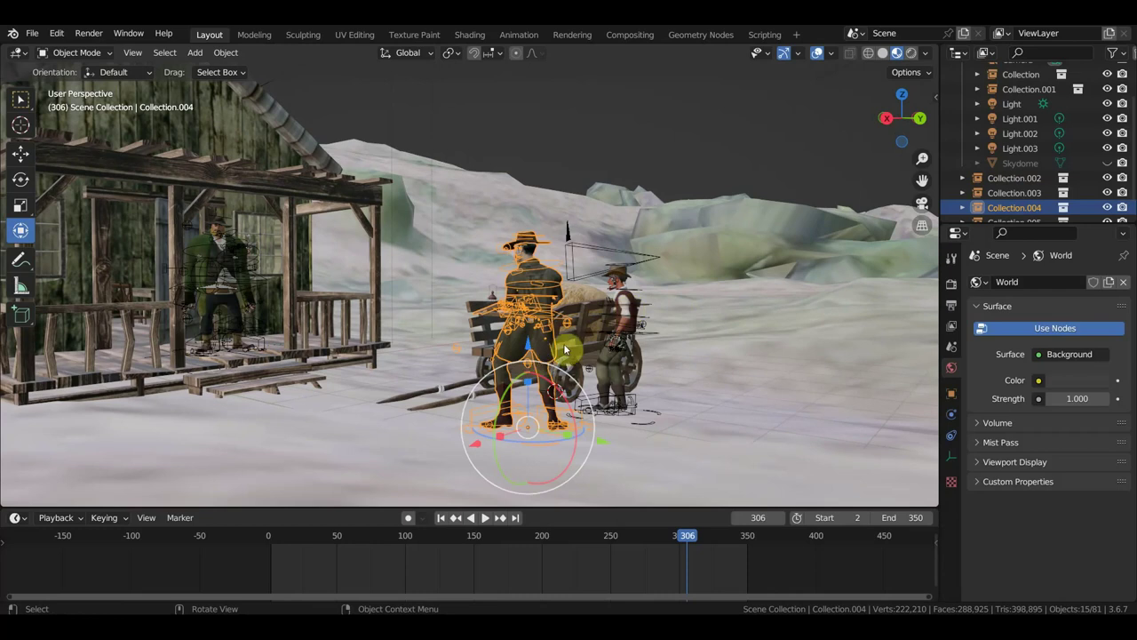
{"action": "key", "text": "Delete"}
{"action": "left_click", "coordinate": [213, 266]}
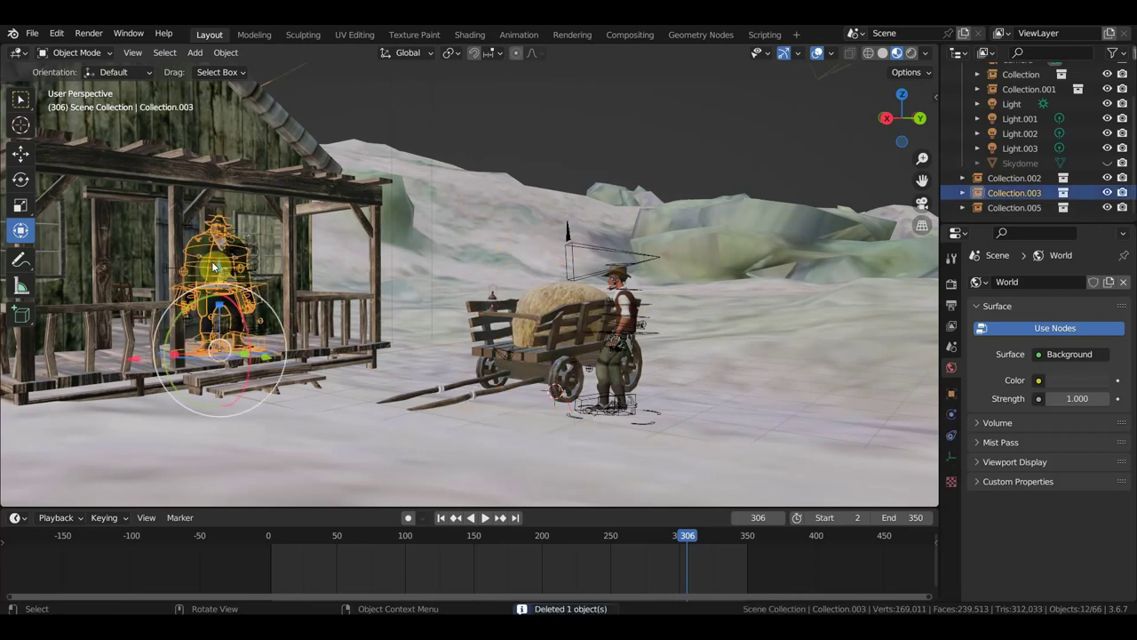
{"action": "key", "text": "Delete"}
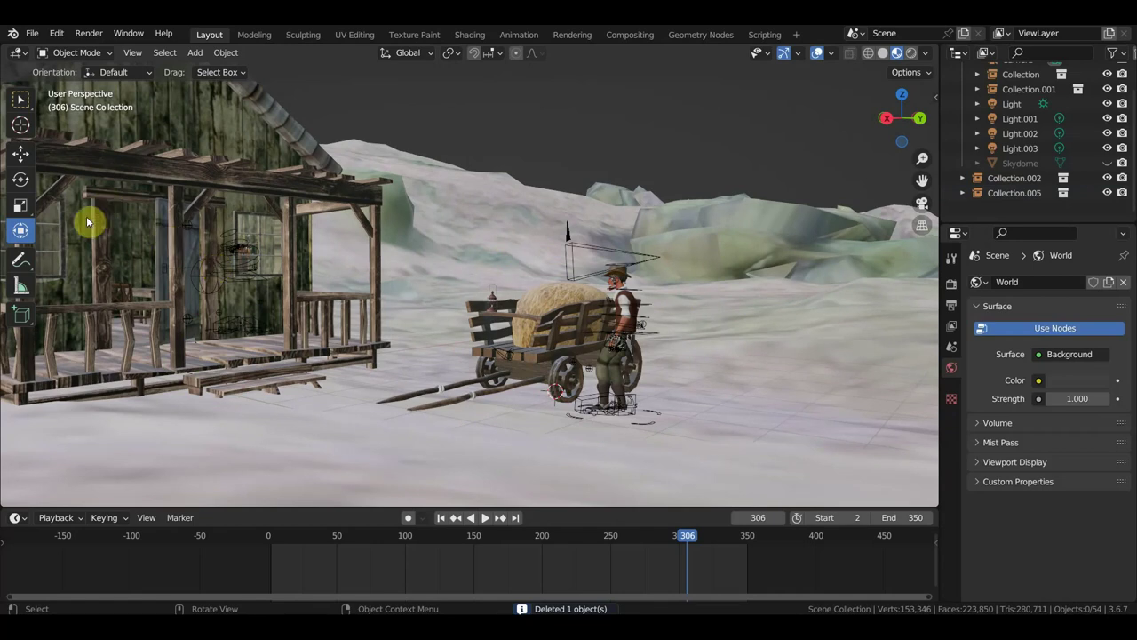
{"action": "left_click", "coordinate": [32, 34]}
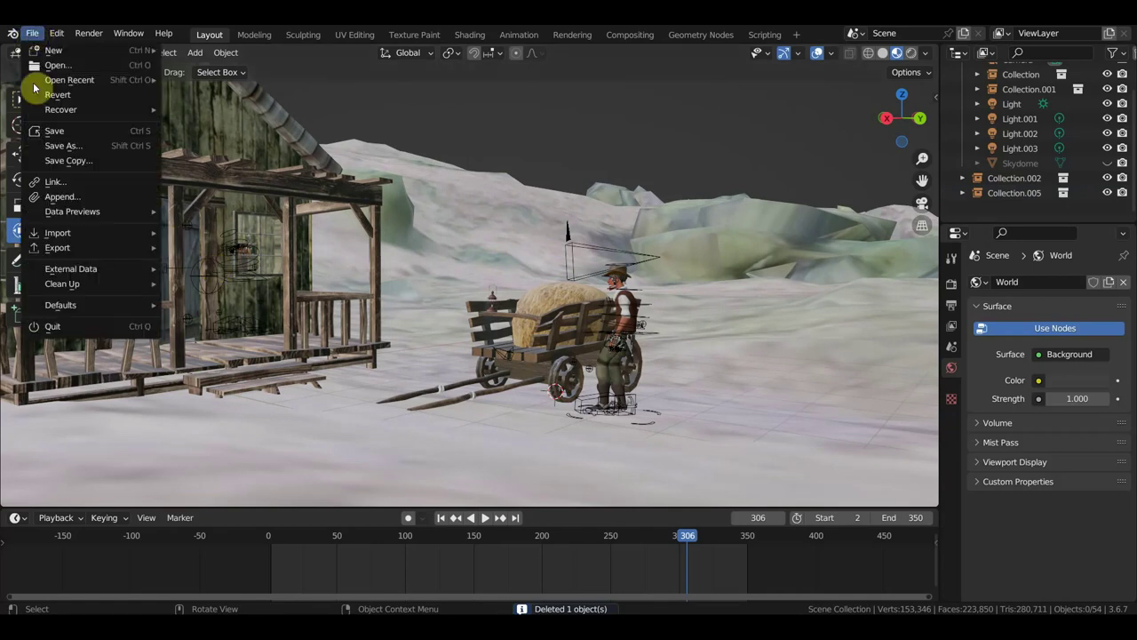
Start linking and browse the cowboy blend files in the Ковбой главарь банды folder
{"action": "left_click", "coordinate": [83, 183]}
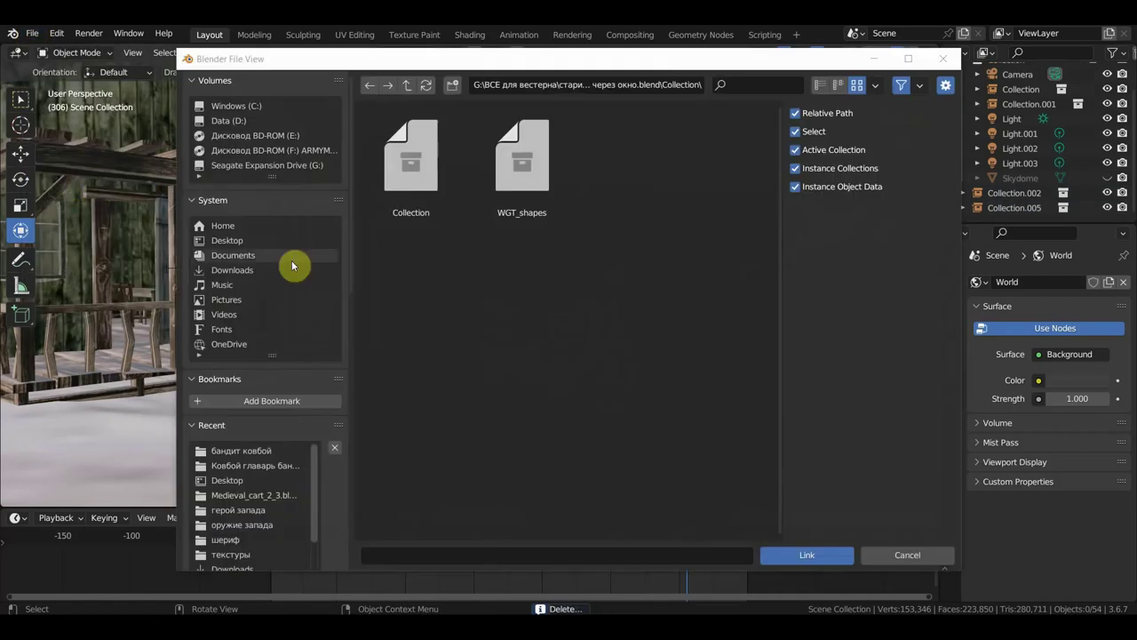
{"action": "left_click", "coordinate": [269, 467]}
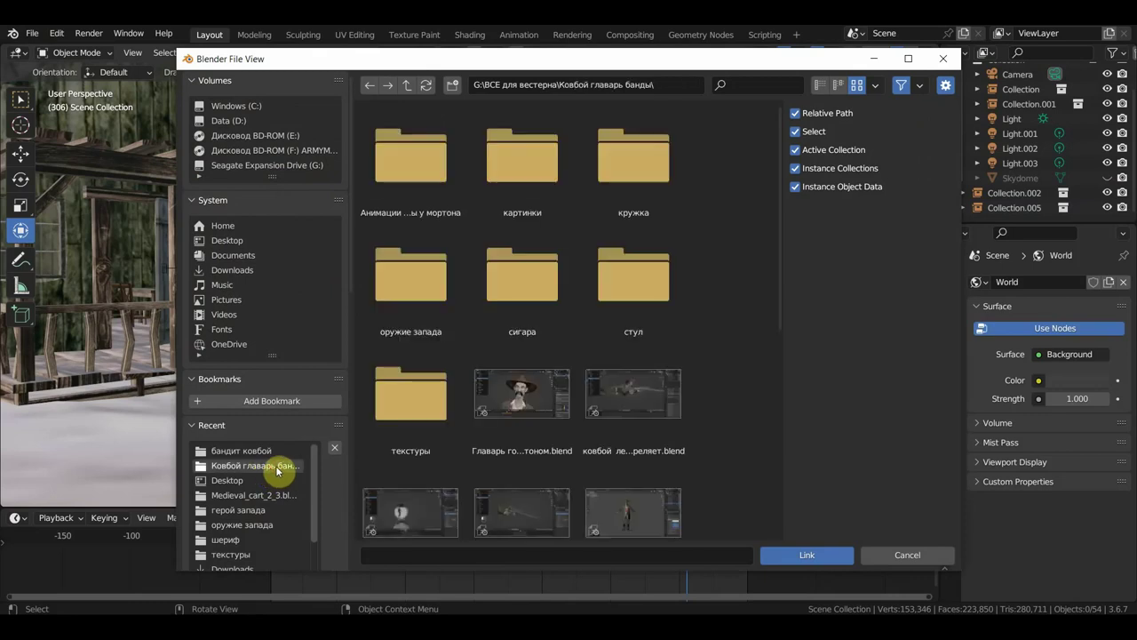
{"action": "scroll", "coordinate": [554, 399], "scroll_direction": "down", "scroll_amount": 2}
{"action": "scroll", "coordinate": [559, 401], "scroll_direction": "down", "scroll_amount": 2}
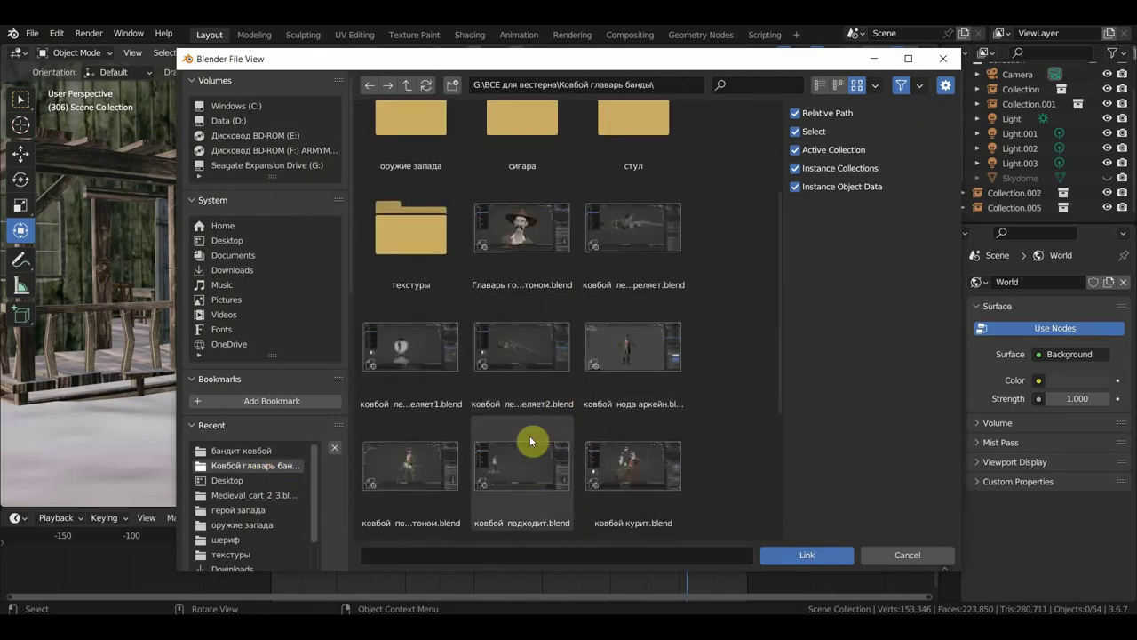
{"action": "scroll", "coordinate": [528, 439], "scroll_direction": "down", "scroll_amount": 1}
{"action": "scroll", "coordinate": [568, 401], "scroll_direction": "down", "scroll_amount": 2}
{"action": "scroll", "coordinate": [567, 402], "scroll_direction": "down", "scroll_amount": 1}
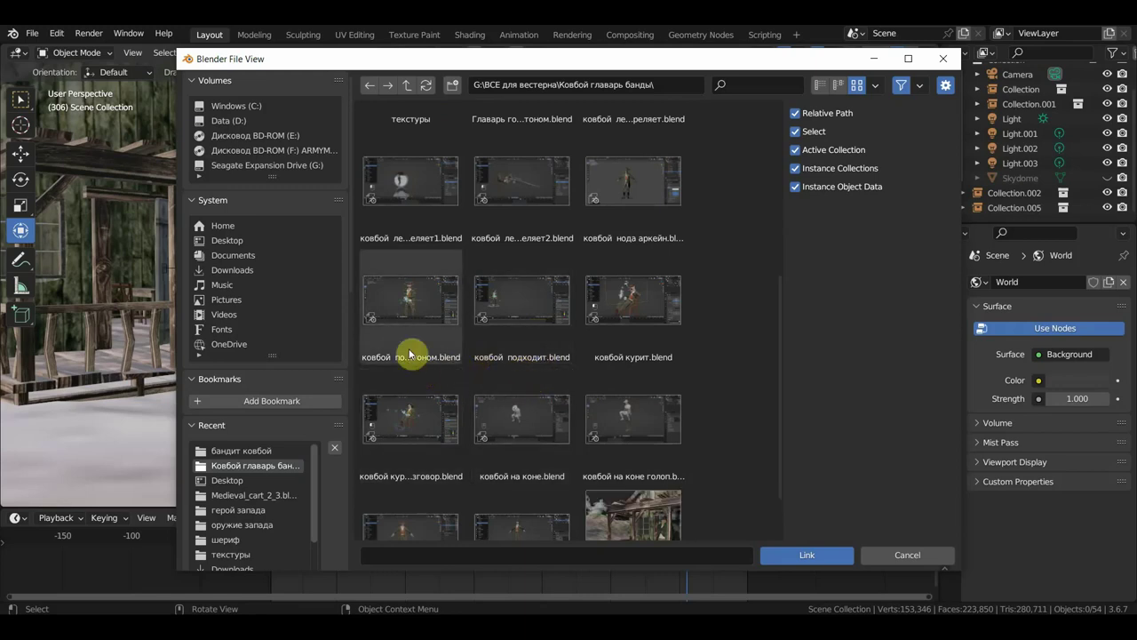
{"action": "left_click", "coordinate": [410, 314]}
{"action": "double_click", "coordinate": [409, 315]}
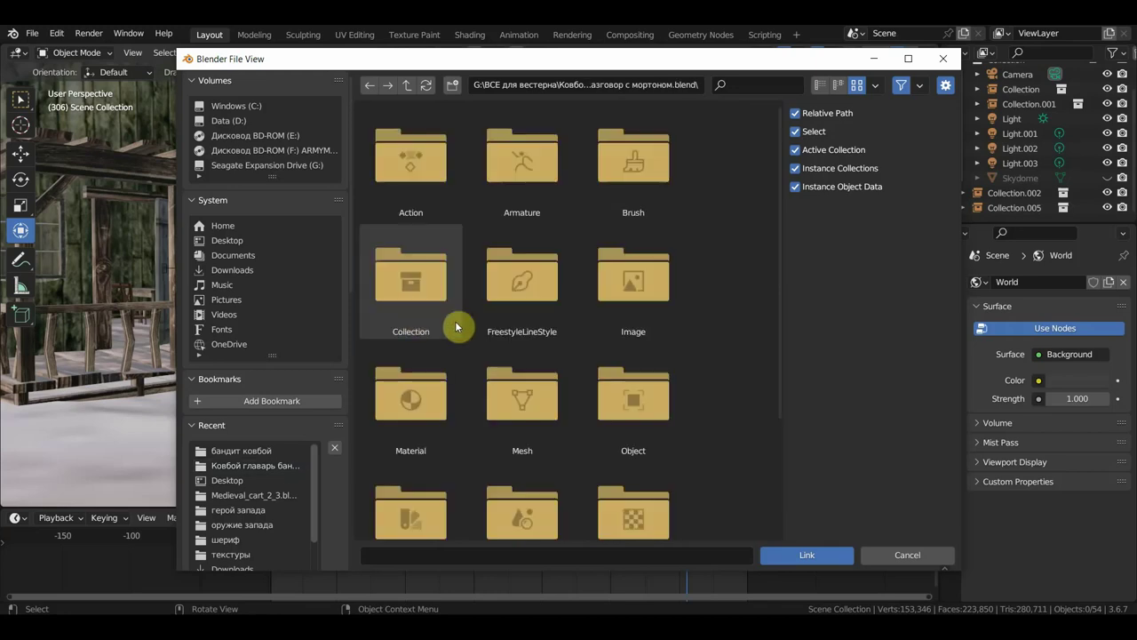
{"action": "left_click", "coordinate": [367, 85]}
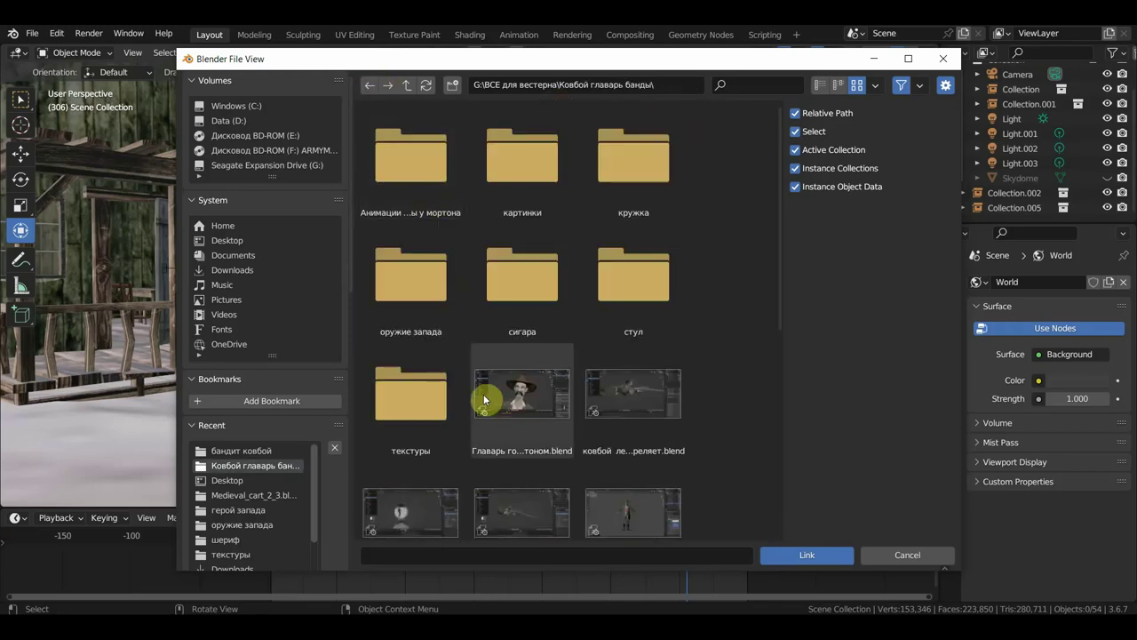
Link the Collection from ковбой подходит.blend into the scene
{"action": "scroll", "coordinate": [482, 426], "scroll_direction": "down", "scroll_amount": 3}
{"action": "scroll", "coordinate": [481, 471], "scroll_direction": "down", "scroll_amount": 3}
{"action": "scroll", "coordinate": [481, 472], "scroll_direction": "down", "scroll_amount": 3}
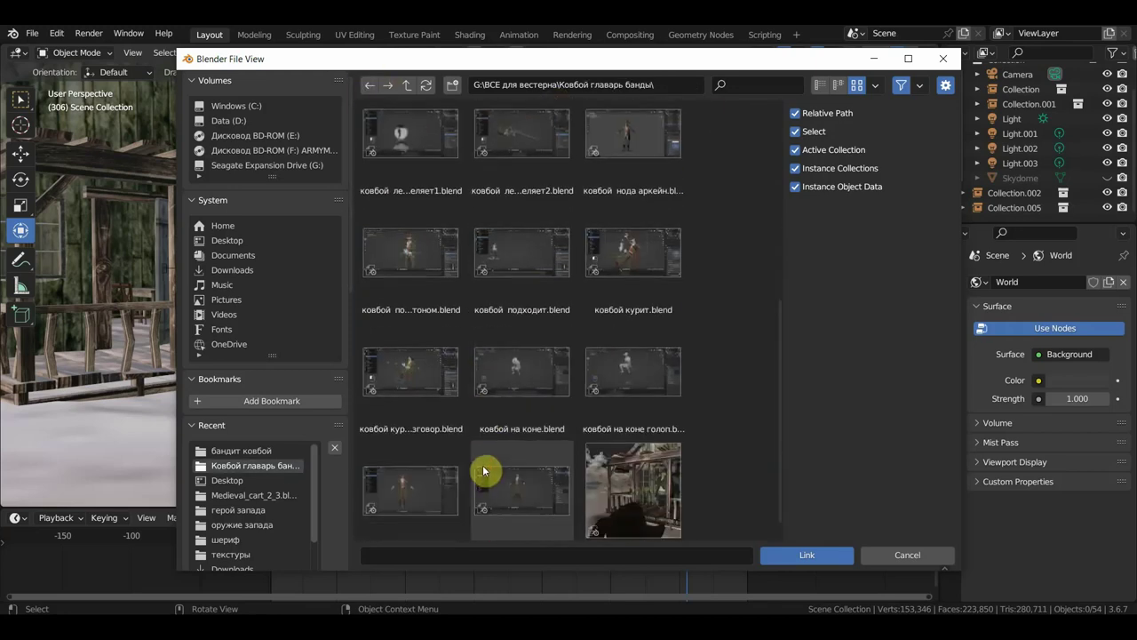
{"action": "scroll", "coordinate": [495, 478], "scroll_direction": "down", "scroll_amount": 1}
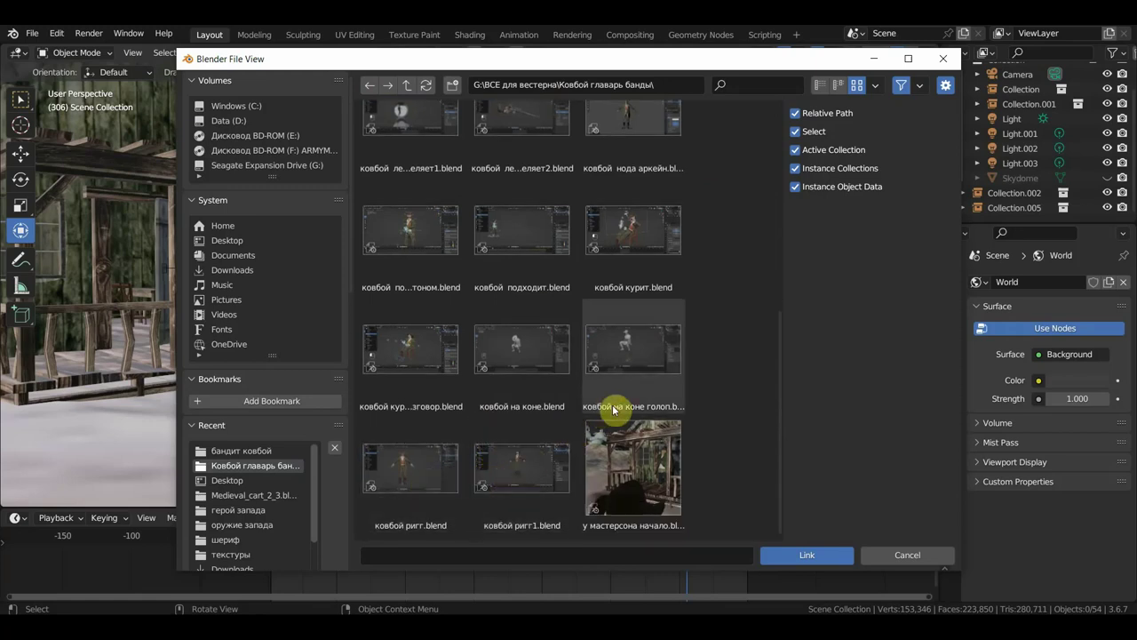
{"action": "scroll", "coordinate": [594, 410], "scroll_direction": "up", "scroll_amount": 2}
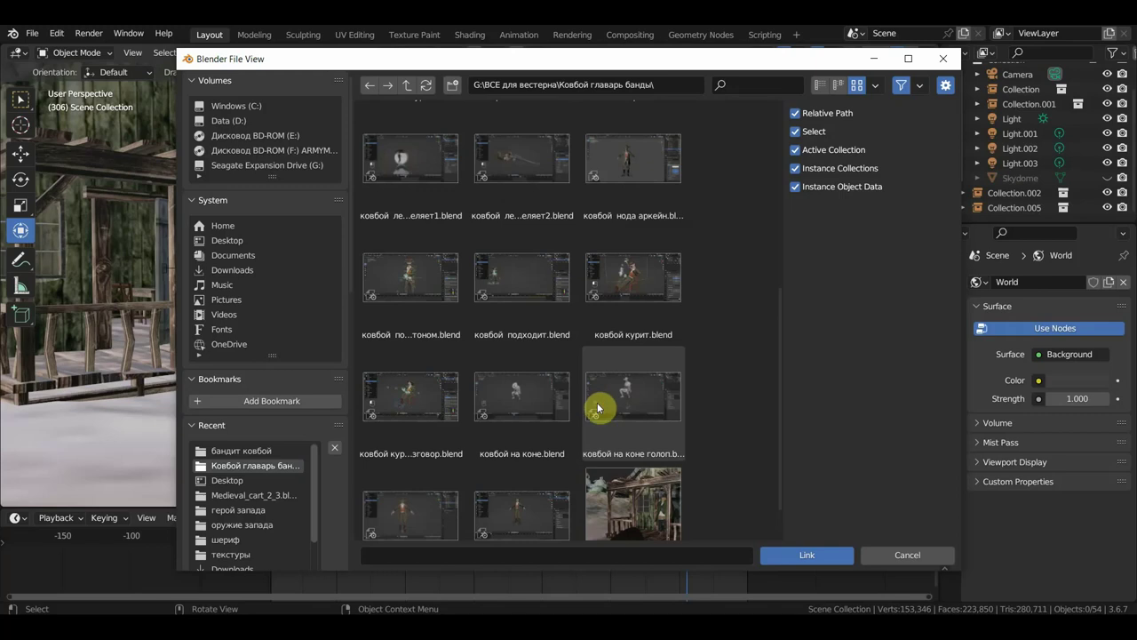
{"action": "scroll", "coordinate": [586, 353], "scroll_direction": "up", "scroll_amount": 2}
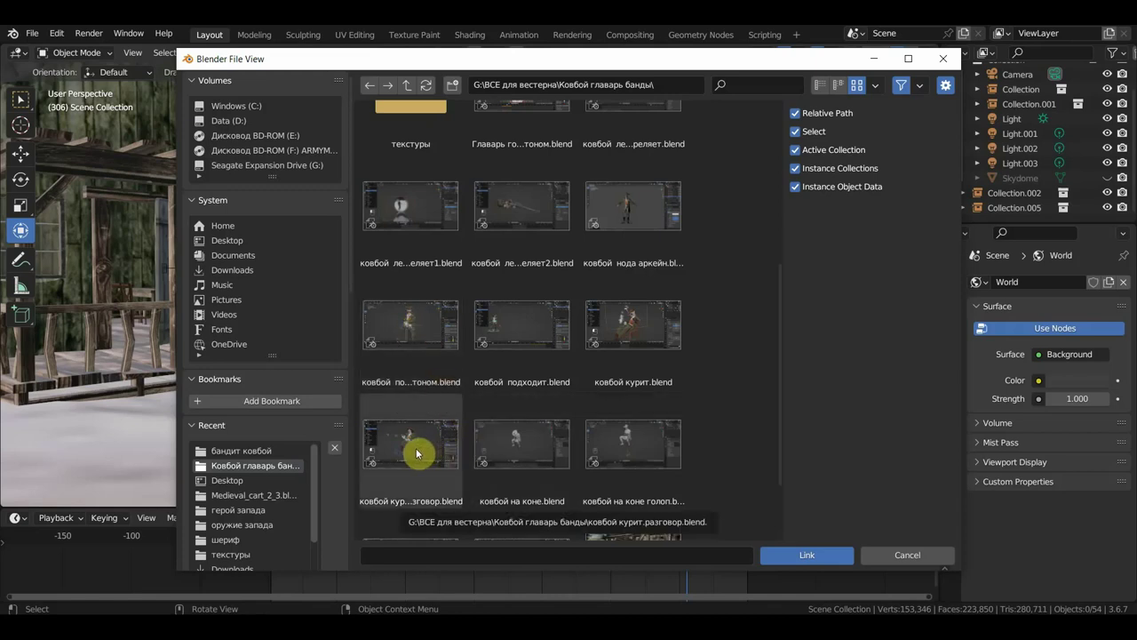
{"action": "double_click", "coordinate": [516, 328]}
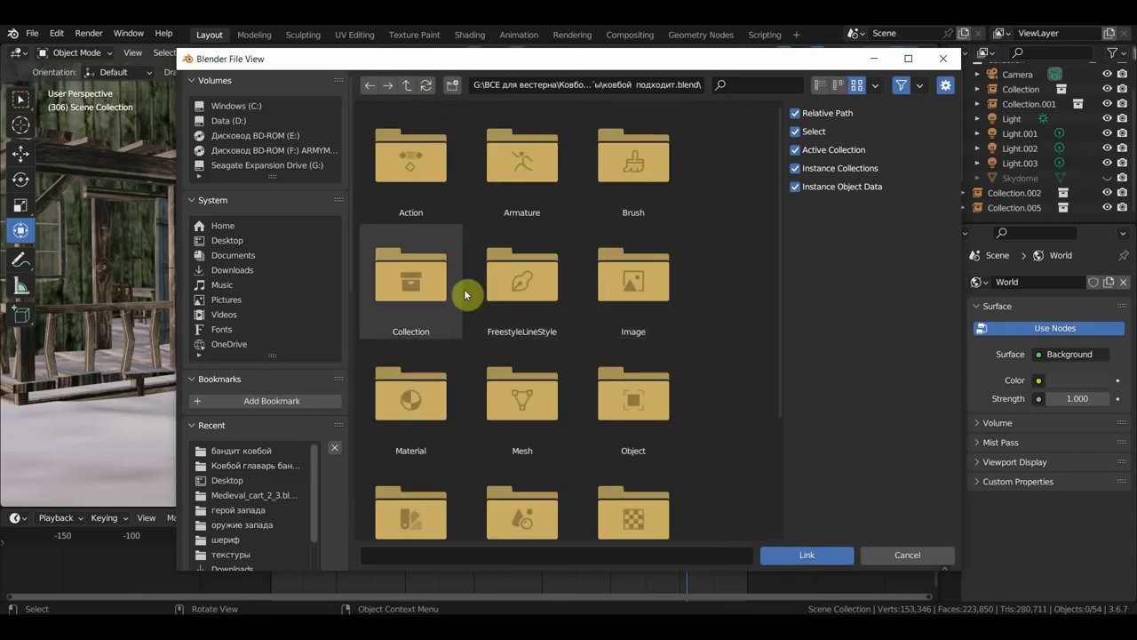
{"action": "double_click", "coordinate": [405, 299]}
{"action": "double_click", "coordinate": [431, 189]}
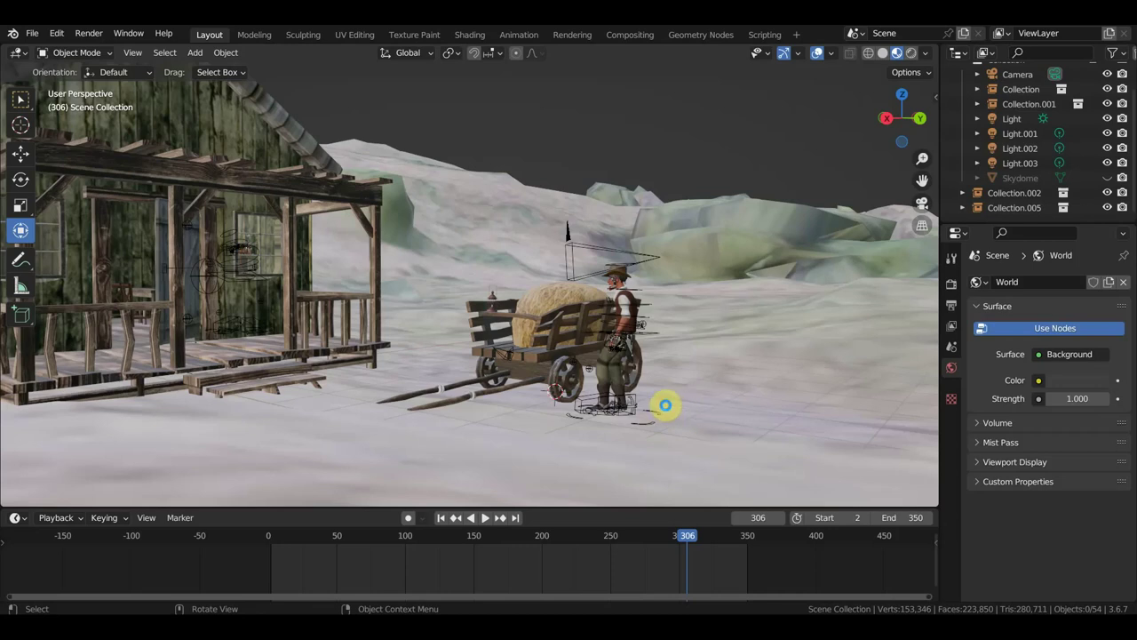
Select the new cowboy, move him along Y toward the cart, and shrink him
{"action": "left_click", "coordinate": [445, 443]}
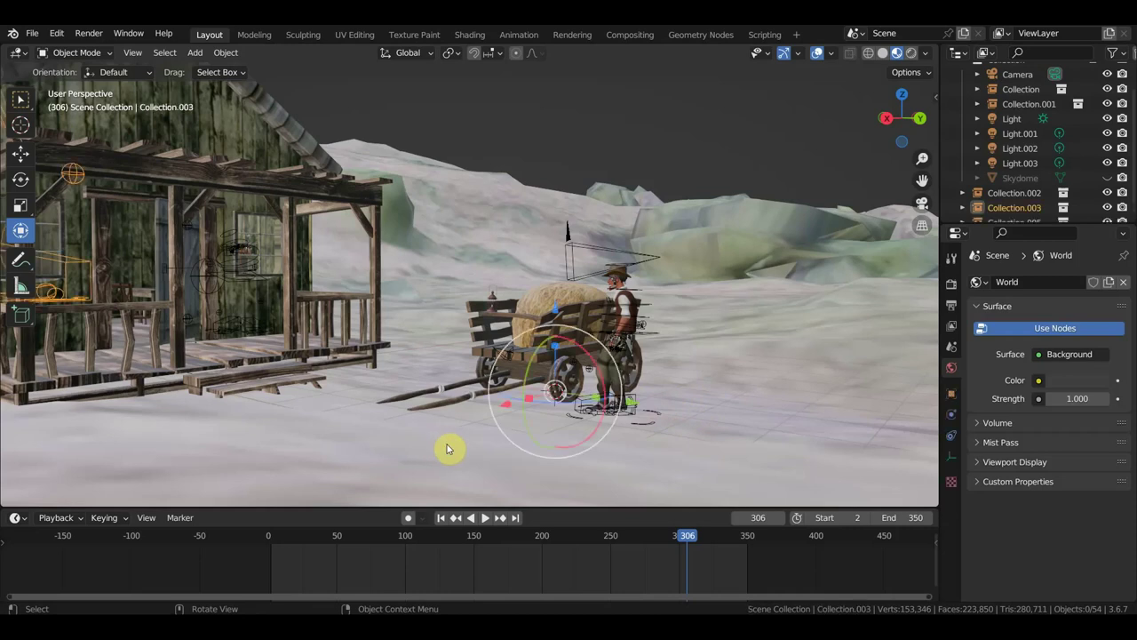
{"action": "middle_click_drag", "start_coordinate": [510, 447], "coordinate": [545, 340]}
{"action": "key", "text": "g"}
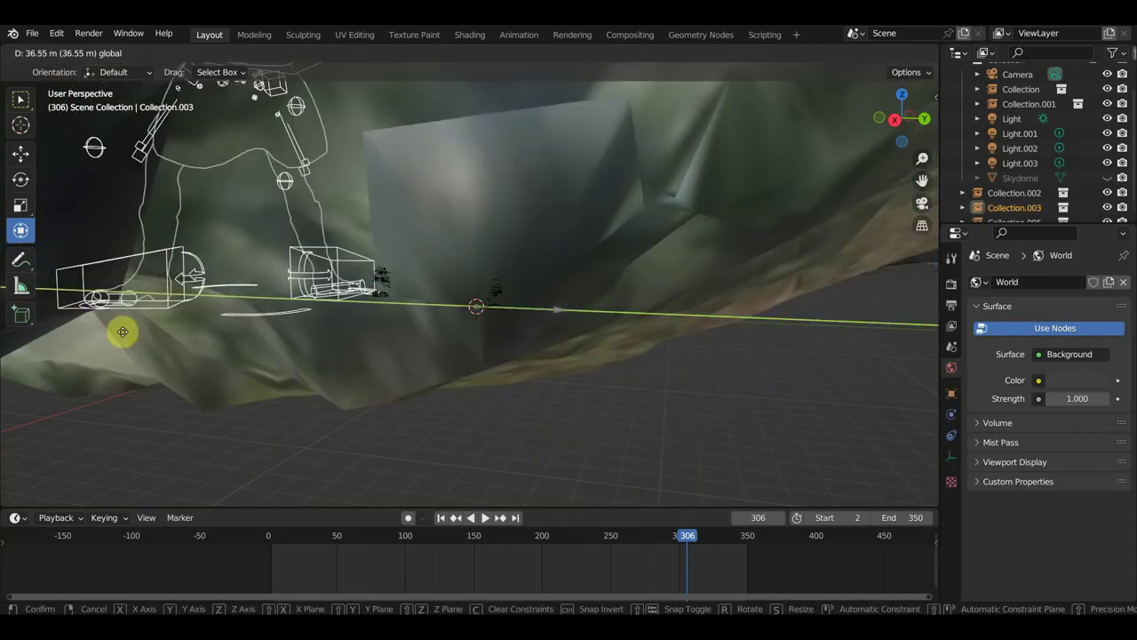
{"action": "left_click", "coordinate": [246, 339]}
{"action": "mouse_move", "coordinate": [388, 340]}
{"action": "middle_mouse_down"}
{"action": "mouse_move", "coordinate": [305, 305]}
{"action": "mouse_move", "coordinate": [306, 384]}
{"action": "mouse_move", "coordinate": [339, 384]}
{"action": "middle_mouse_up"}
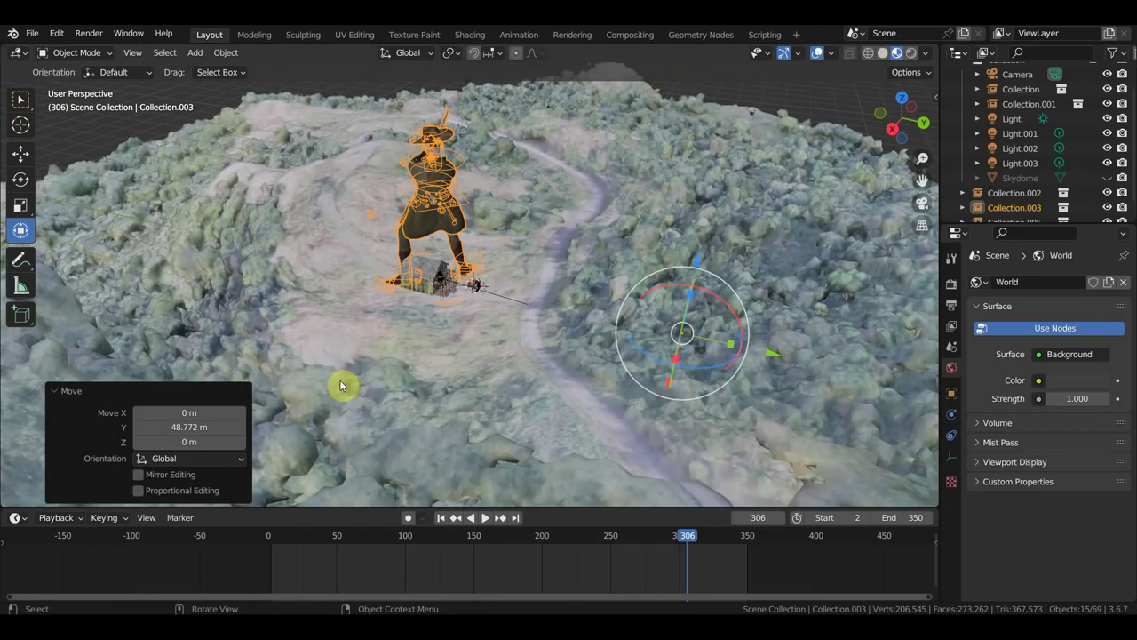
{"action": "key", "text": "s"}
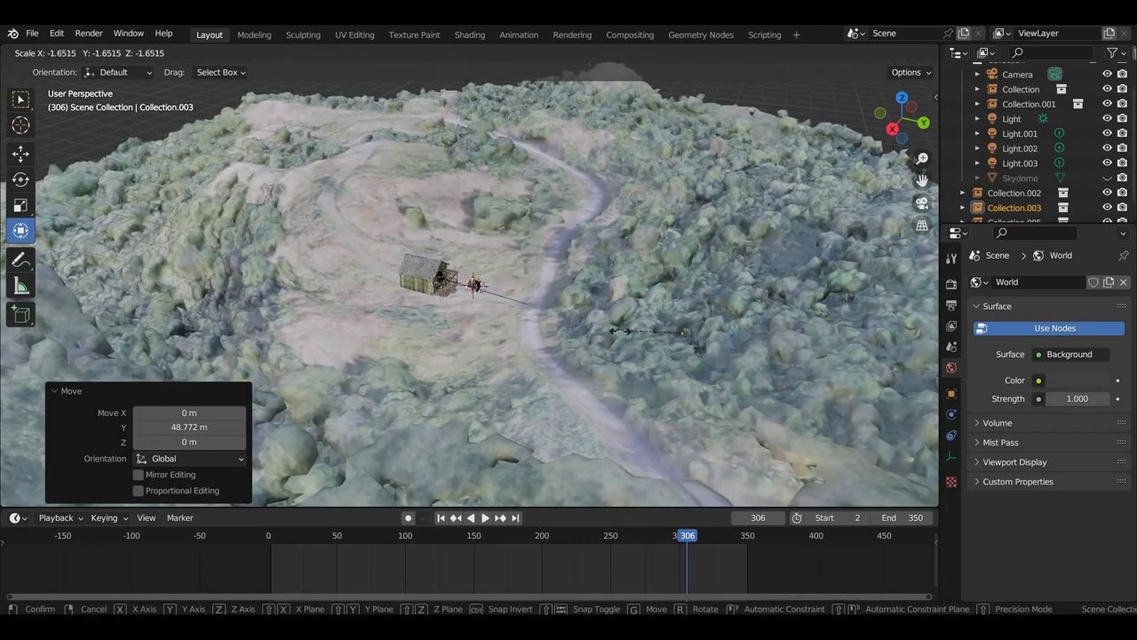
{"action": "left_click", "coordinate": [708, 349]}
{"action": "scroll", "coordinate": [708, 349], "scroll_direction": "up", "scroll_amount": 3}
{"action": "middle_click_drag", "start_coordinate": [702, 348], "coordinate": [708, 314]}
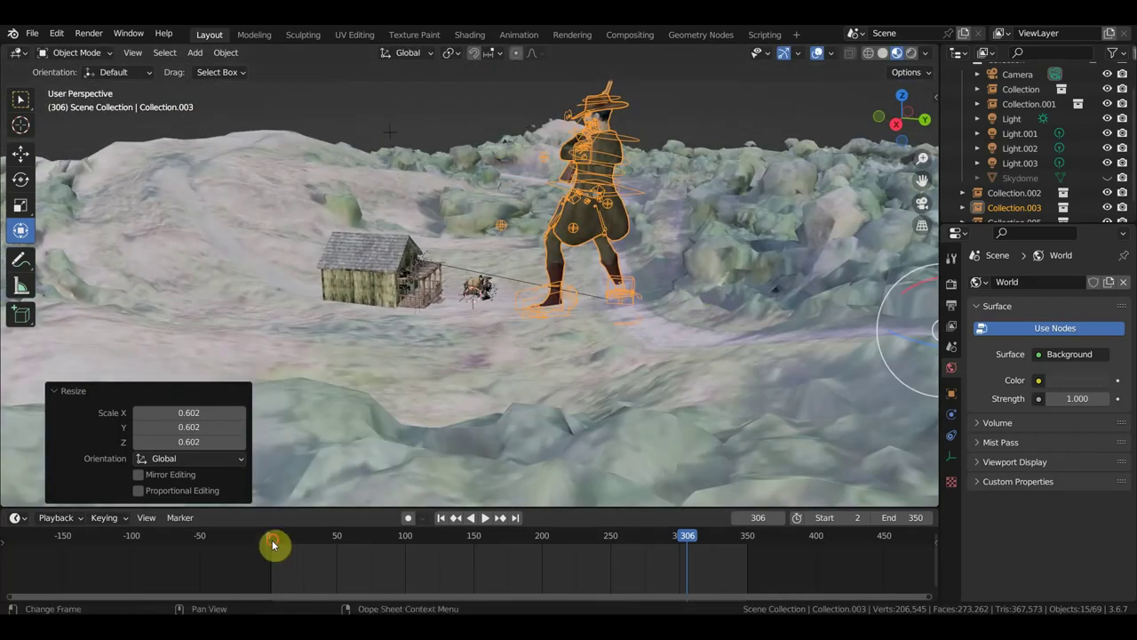
At frame 3, shrink the cowboy further and slide him along Y and X beside the cart
{"action": "left_click", "coordinate": [273, 544]}
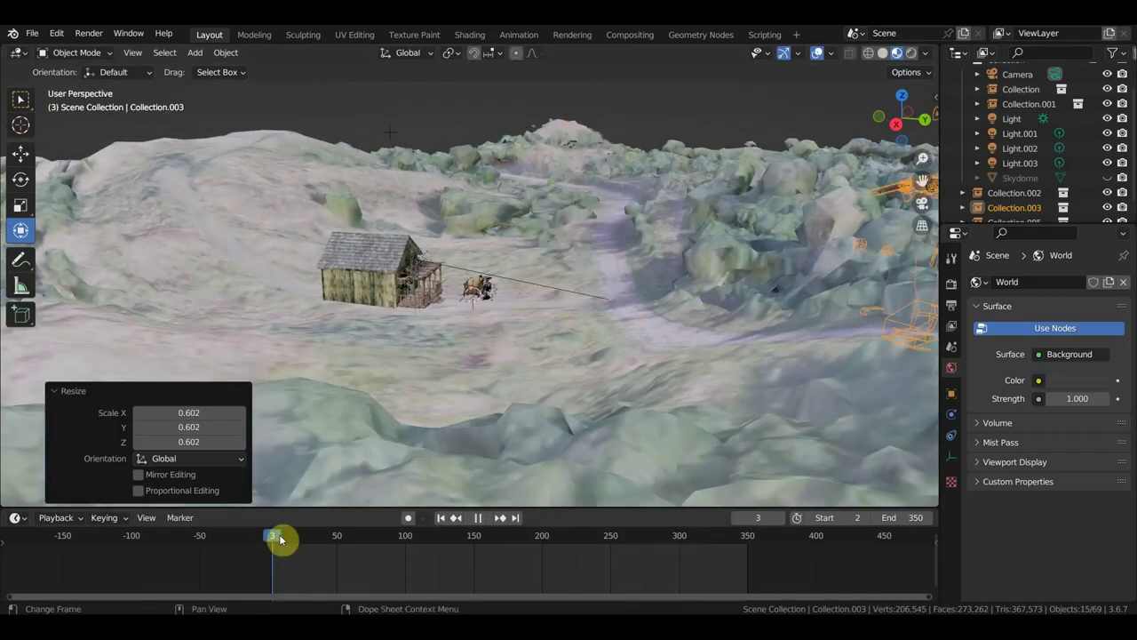
{"action": "middle_click_drag", "start_coordinate": [497, 417], "coordinate": [571, 400]}
{"action": "left_click_drag", "start_coordinate": [775, 313], "coordinate": [601, 332]}
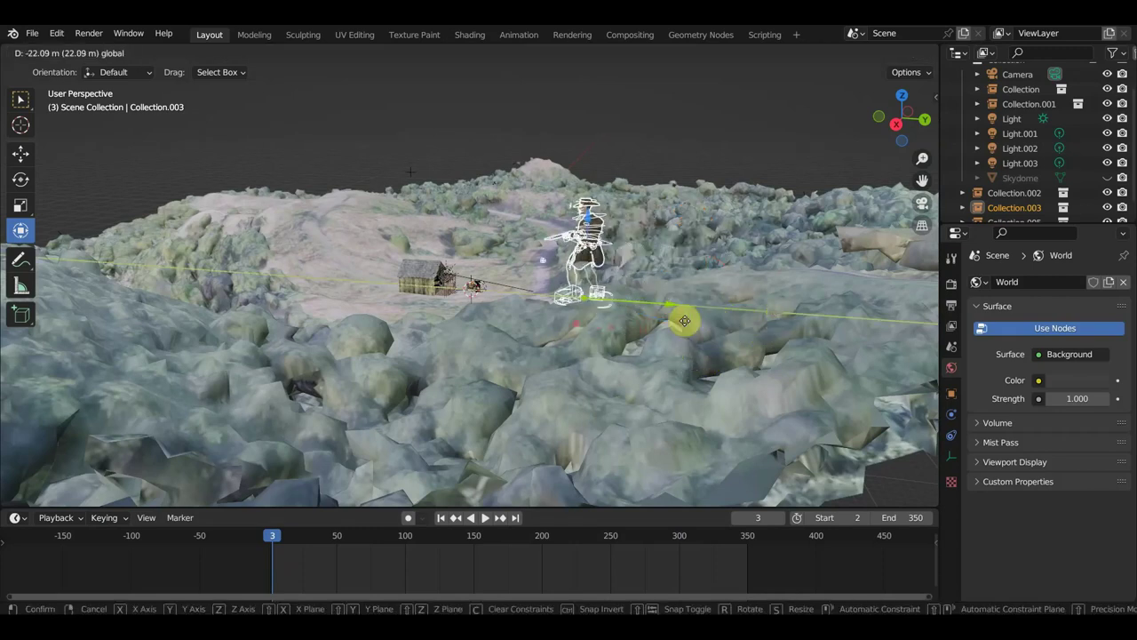
{"action": "scroll", "coordinate": [621, 336], "scroll_direction": "up", "scroll_amount": 2}
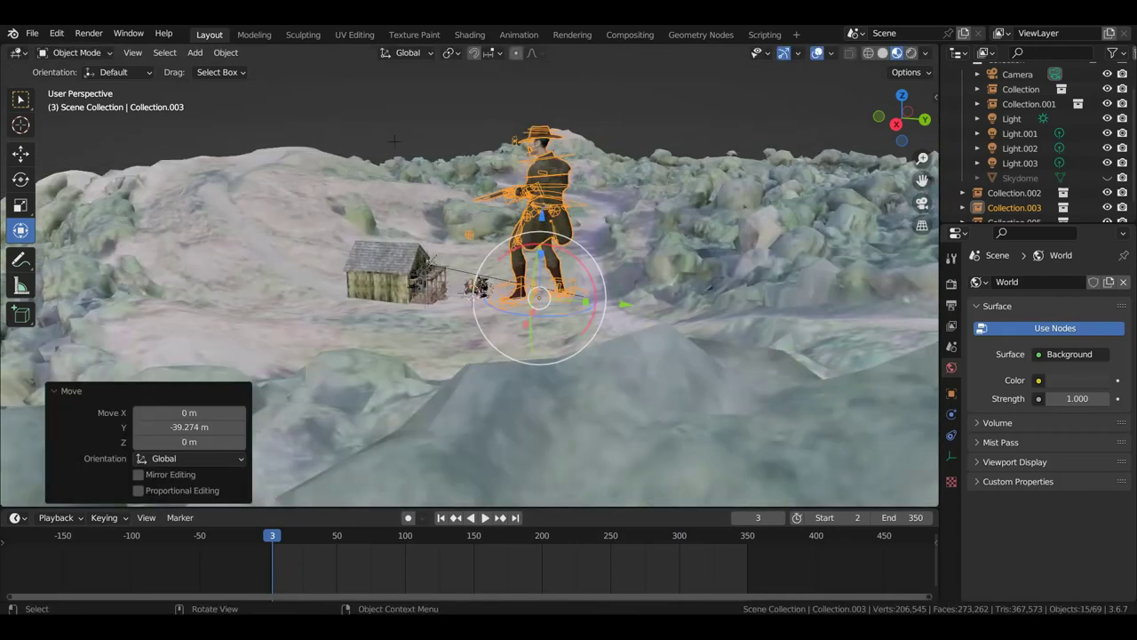
{"action": "key", "text": "s"}
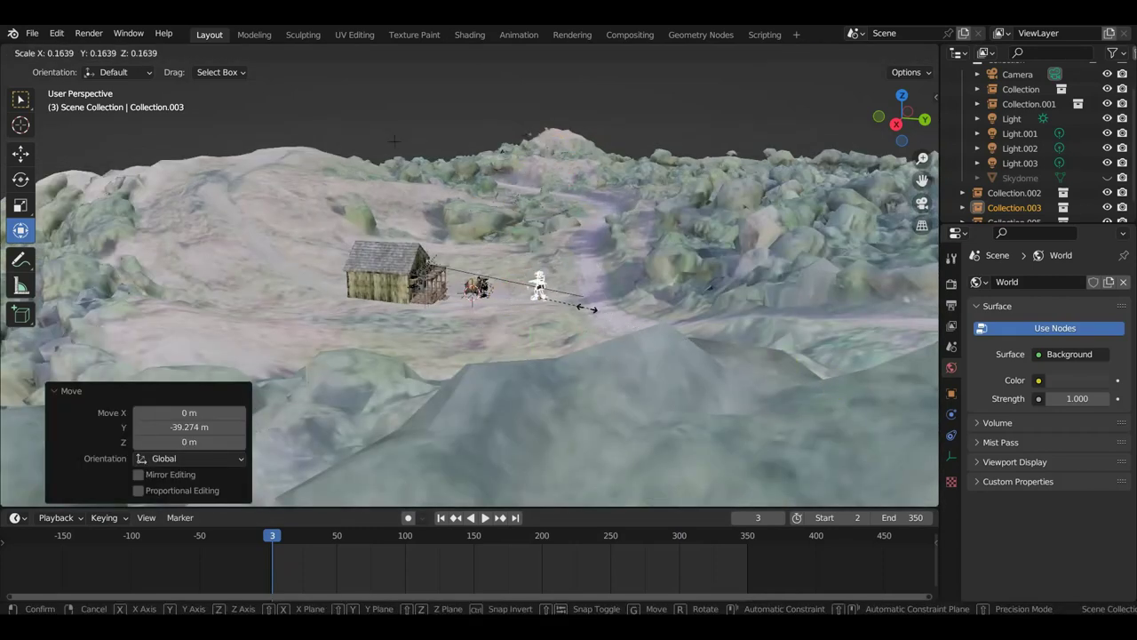
{"action": "left_click", "coordinate": [578, 306]}
{"action": "scroll", "coordinate": [582, 309], "scroll_direction": "up", "scroll_amount": 3}
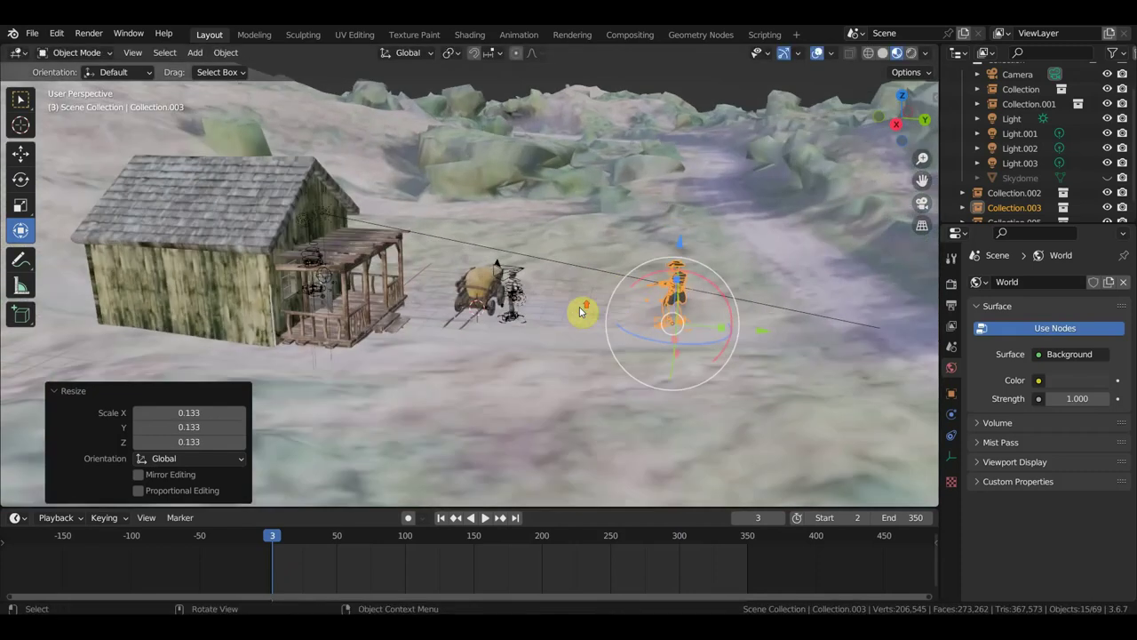
{"action": "left_click_drag", "start_coordinate": [758, 333], "coordinate": [635, 330]}
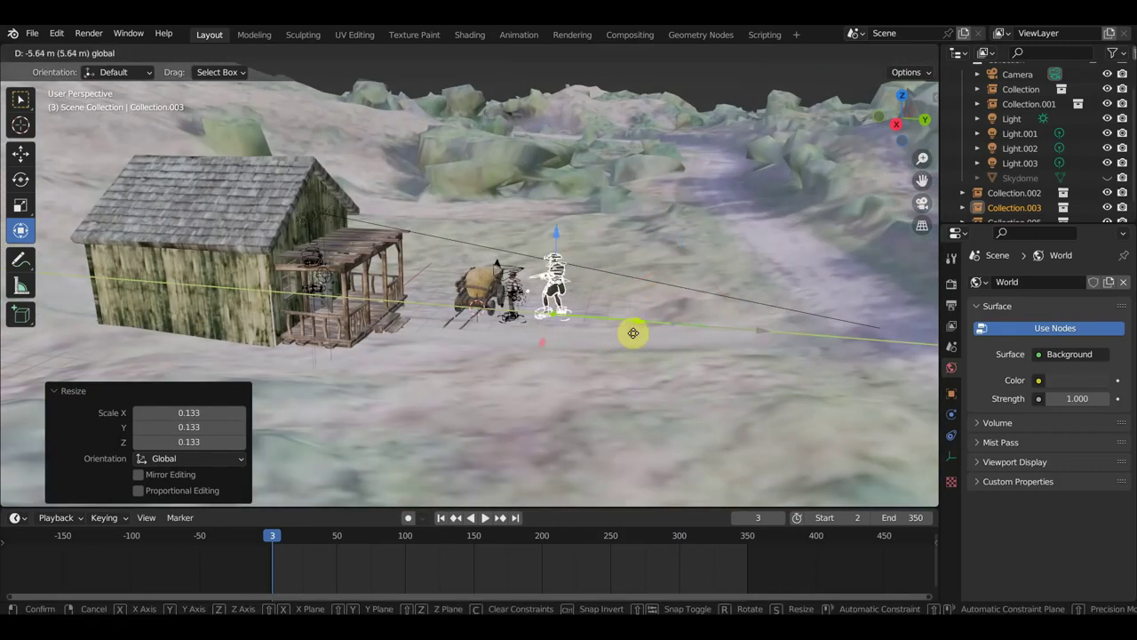
{"action": "middle_click_drag", "start_coordinate": [634, 329], "coordinate": [463, 339]}
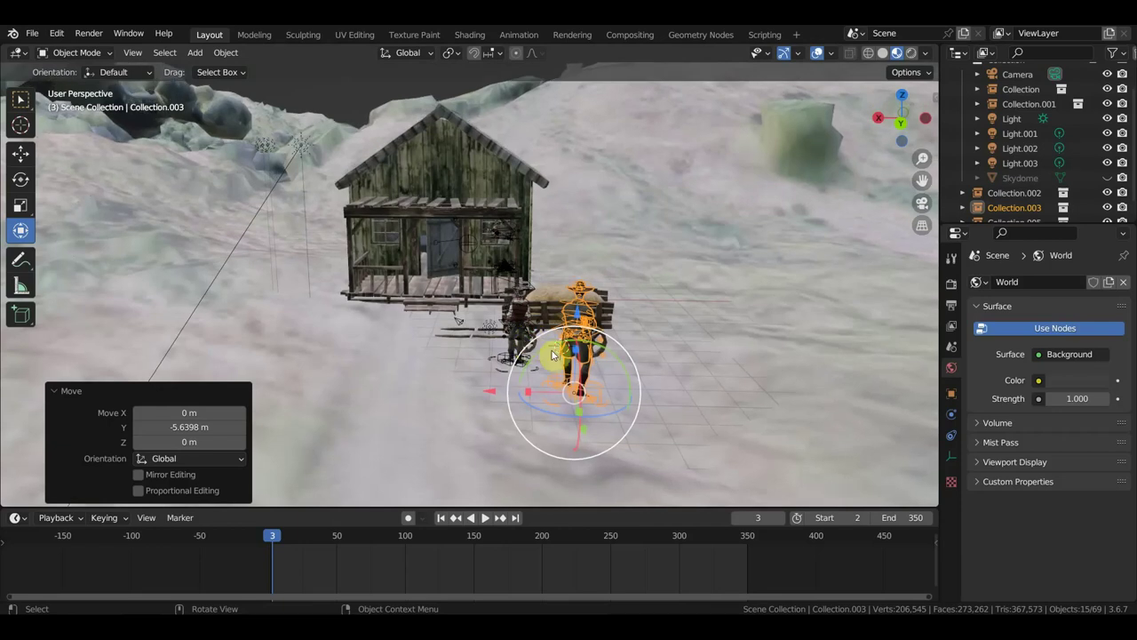
{"action": "left_click_drag", "start_coordinate": [498, 392], "coordinate": [359, 375]}
{"action": "left_click", "coordinate": [358, 375]}
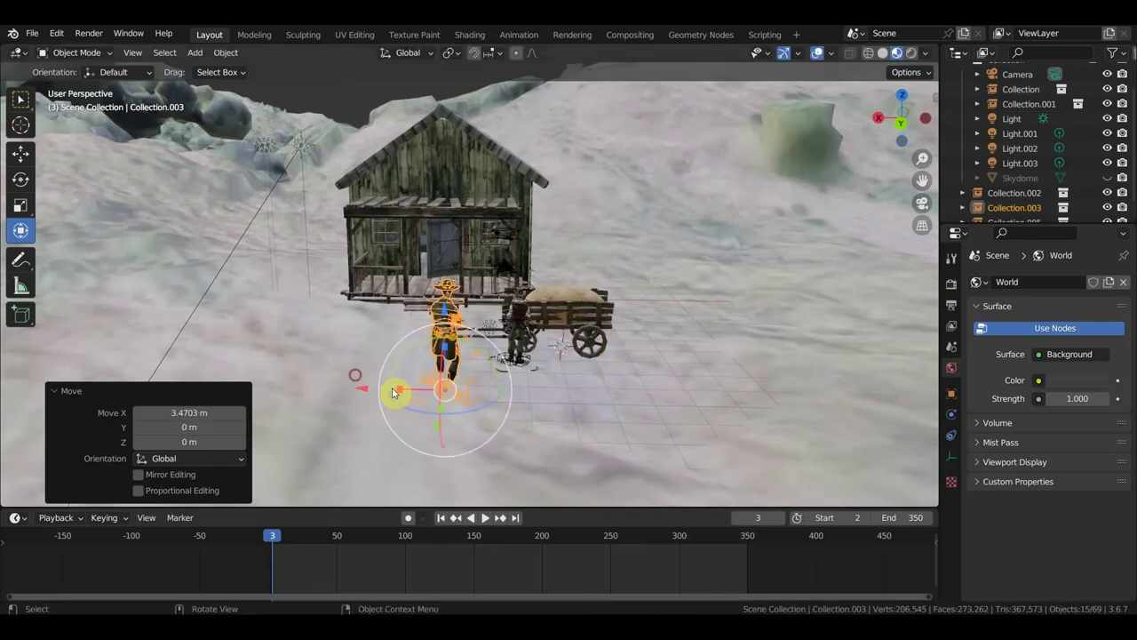
Rescale the cowboy and adjust his height along Z to stand on the ground
{"action": "mouse_move", "coordinate": [394, 393]}
{"action": "middle_mouse_down"}
{"action": "mouse_move", "coordinate": [673, 400]}
{"action": "mouse_move", "coordinate": [652, 379]}
{"action": "middle_mouse_up"}
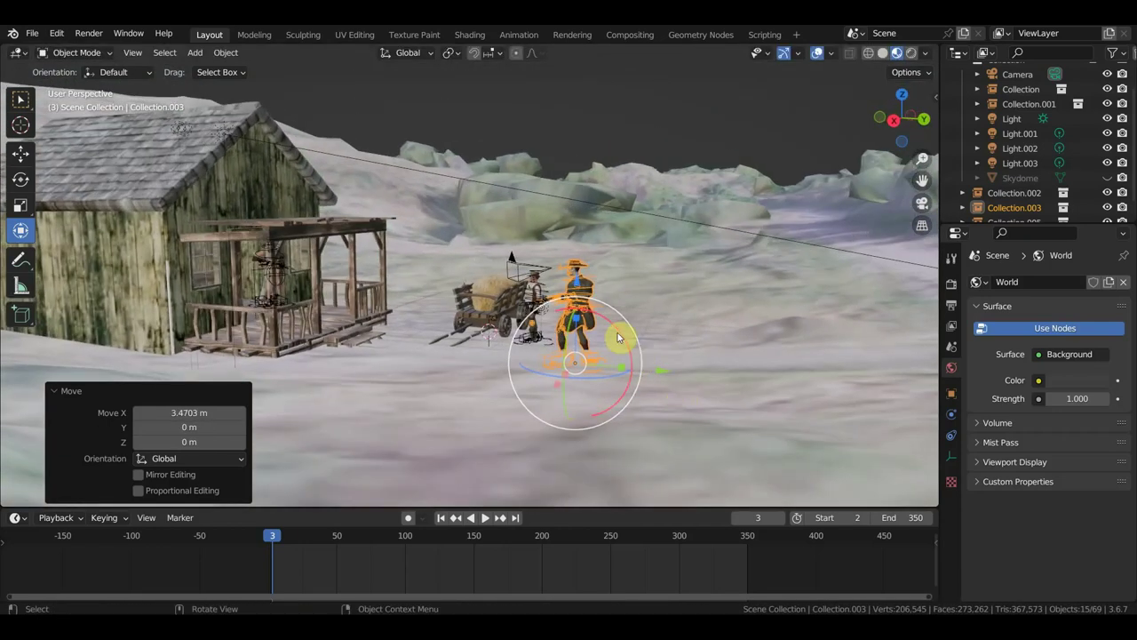
{"action": "key", "text": "s"}
{"action": "left_click", "coordinate": [679, 365]}
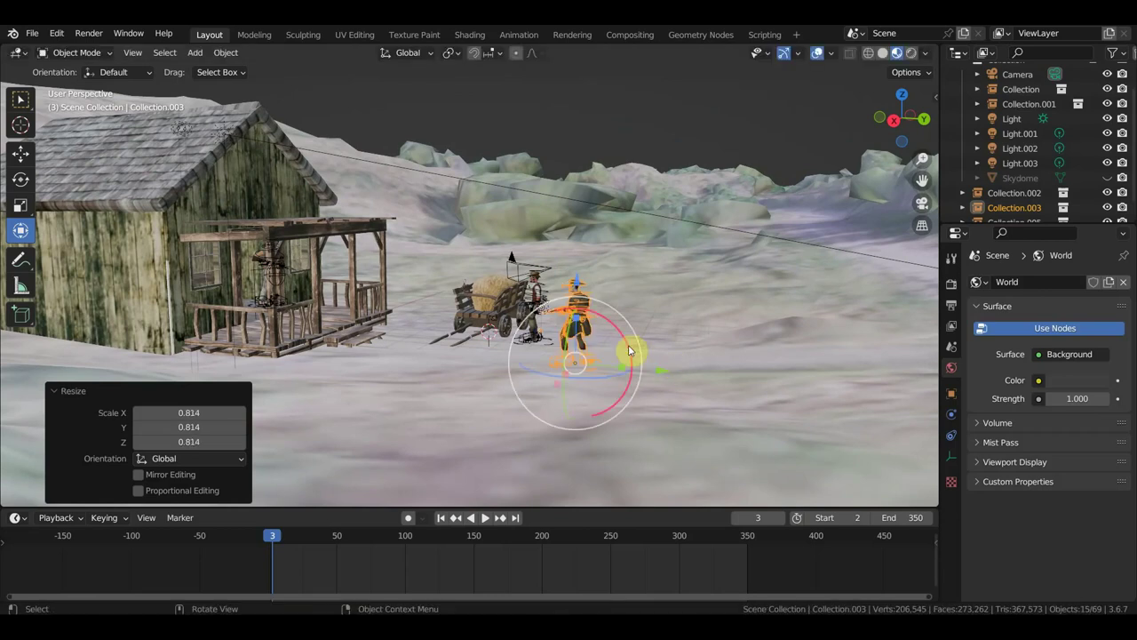
{"action": "left_click_drag", "start_coordinate": [573, 285], "coordinate": [572, 268]}
{"action": "left_click", "coordinate": [569, 273]}
{"action": "scroll", "coordinate": [611, 417], "scroll_direction": "up", "scroll_amount": 2}
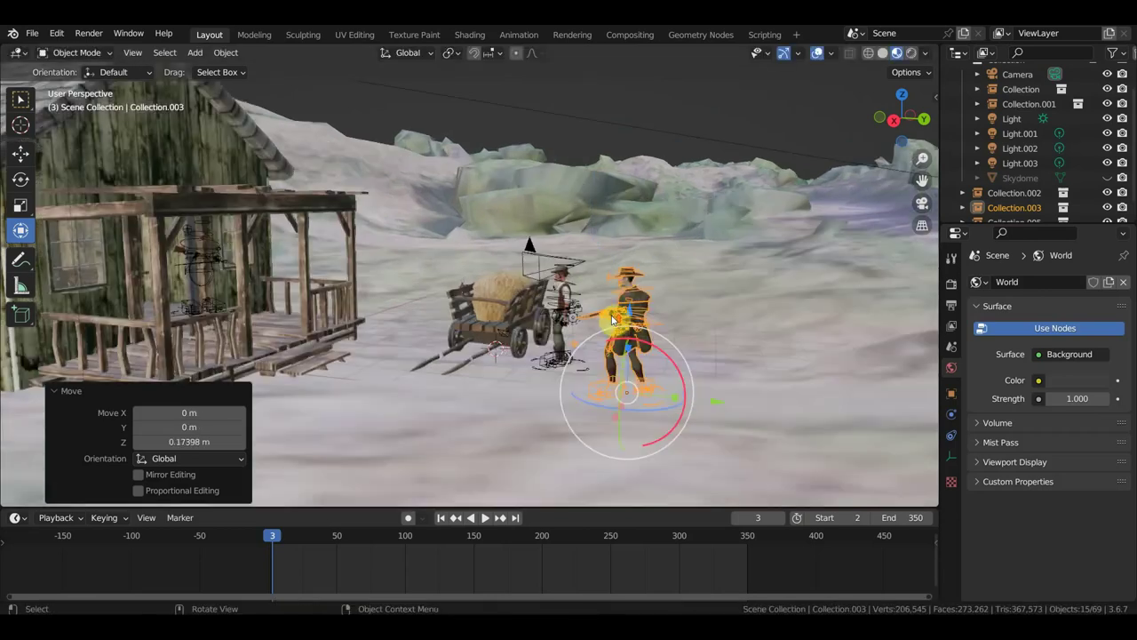
{"action": "key", "text": "s"}
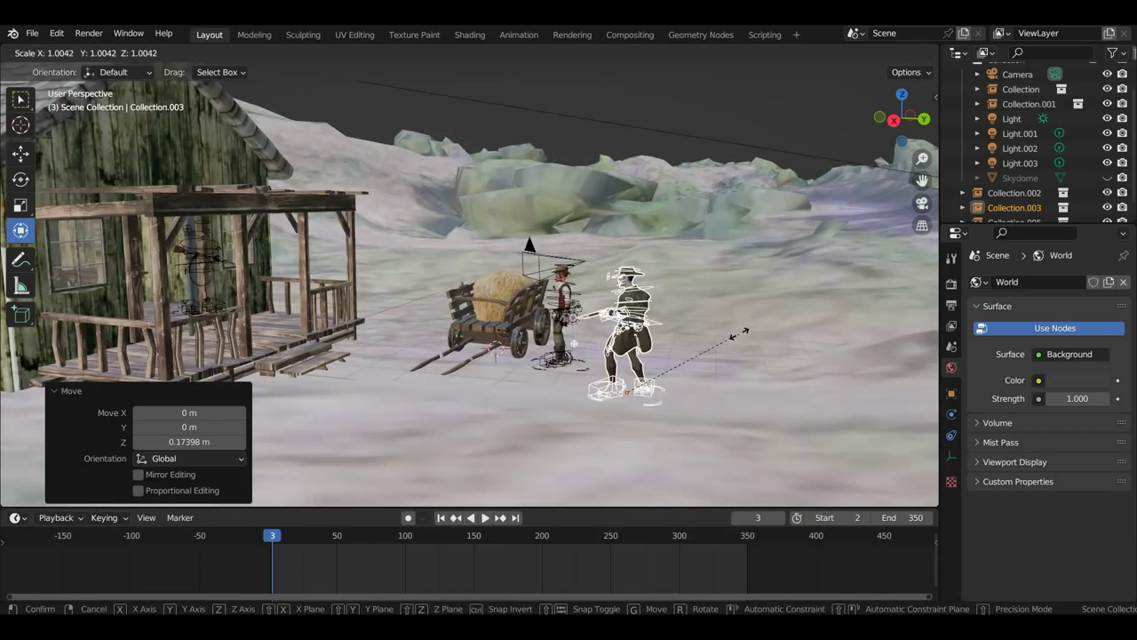
{"action": "left_click", "coordinate": [734, 335]}
{"action": "left_click_drag", "start_coordinate": [630, 313], "coordinate": [673, 357]}
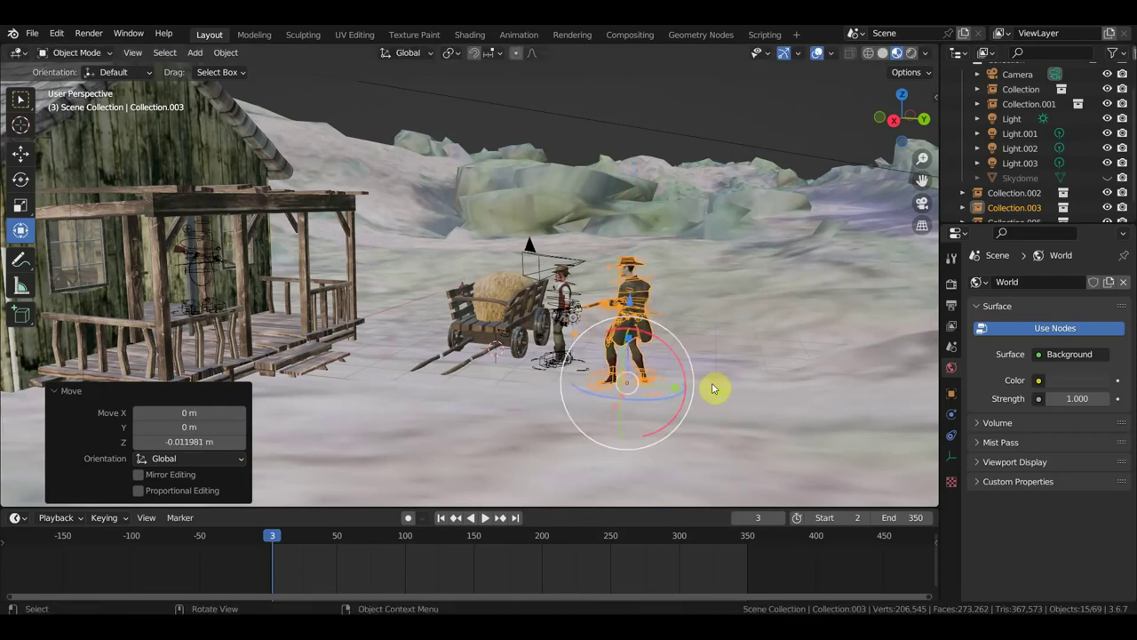
Nudge the cowboy slightly along Y, scale him to 0.917, and play the animation
{"action": "key", "text": "g"}
{"action": "key", "text": "y"}
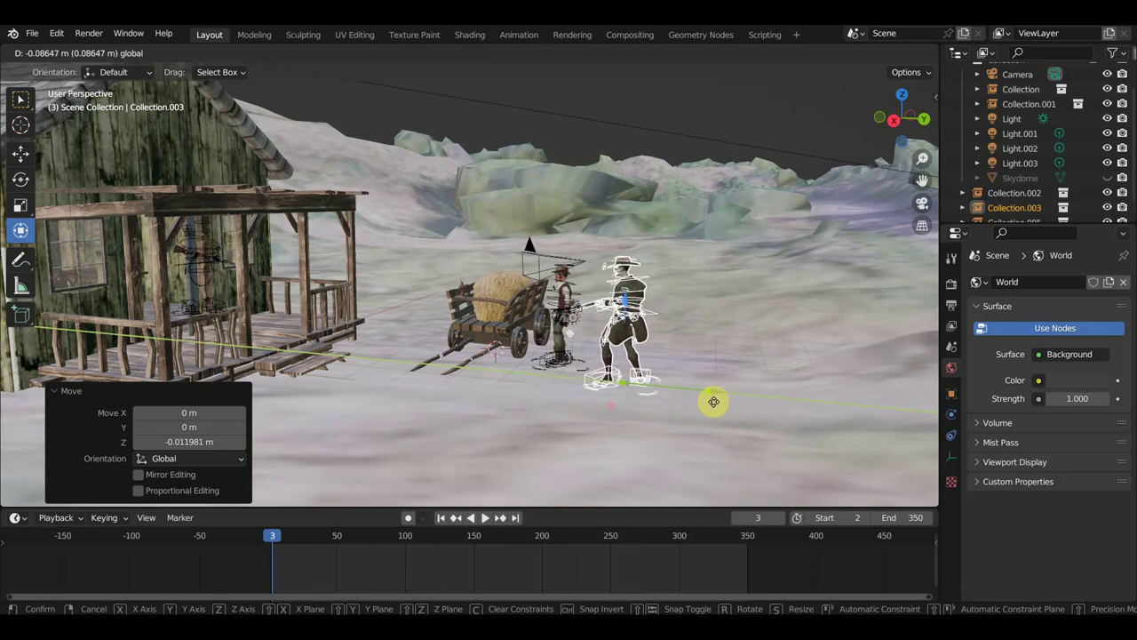
{"action": "left_click", "coordinate": [713, 401]}
{"action": "middle_click_drag", "start_coordinate": [713, 401], "coordinate": [573, 393]}
{"action": "key", "text": "s"}
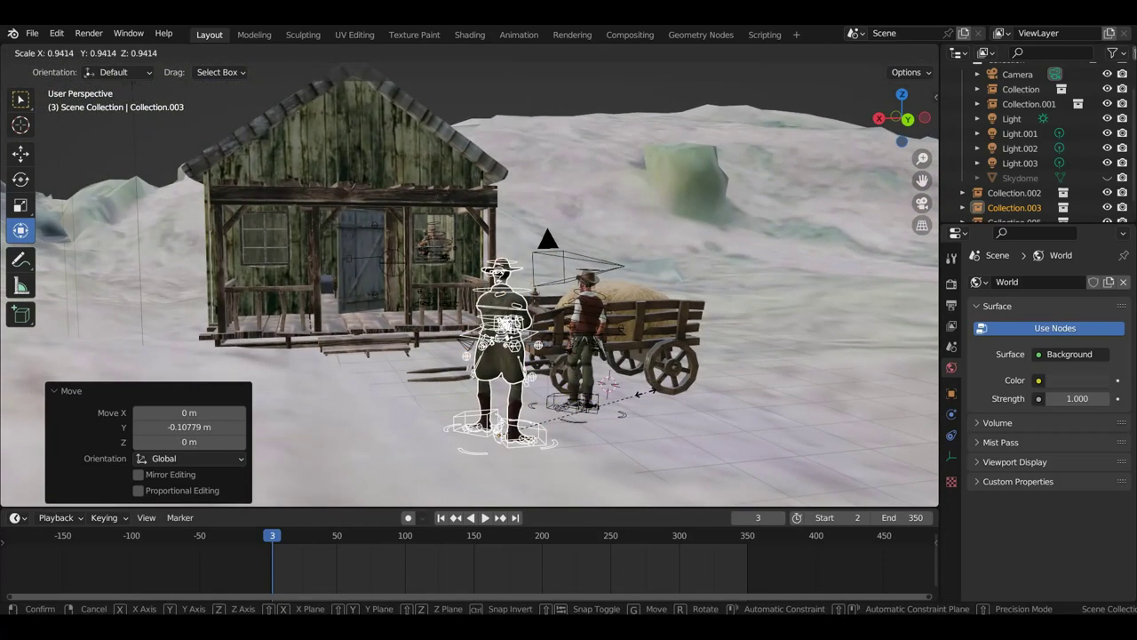
{"action": "left_click", "coordinate": [637, 400]}
{"action": "mouse_move", "coordinate": [637, 400]}
{"action": "middle_mouse_down"}
{"action": "mouse_move", "coordinate": [533, 394]}
{"action": "mouse_move", "coordinate": [741, 393]}
{"action": "middle_mouse_up"}
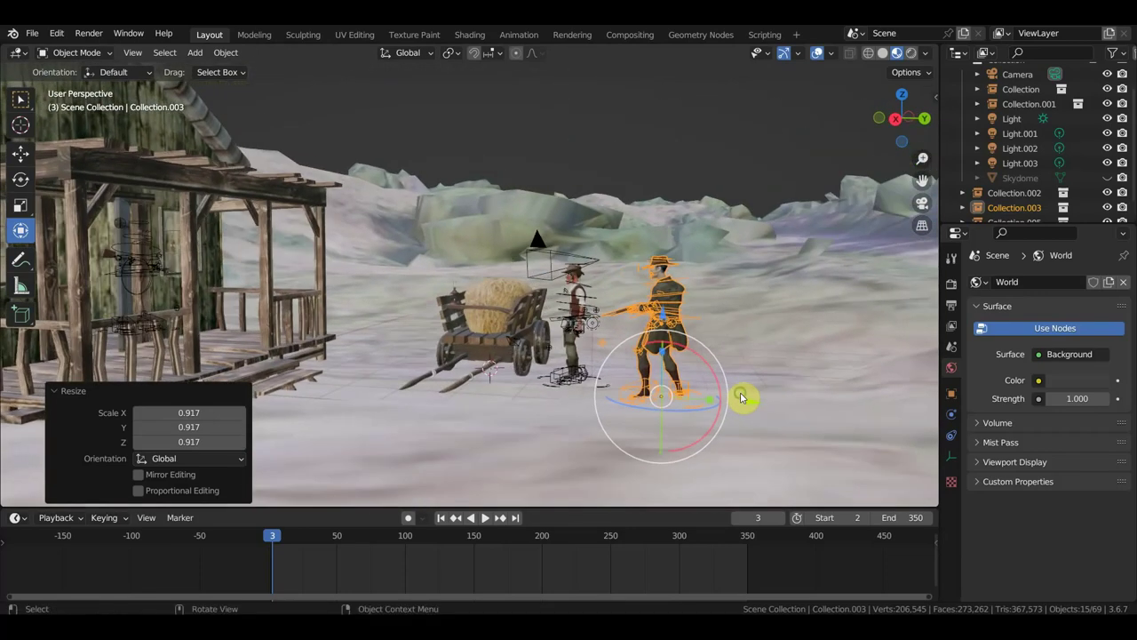
{"action": "key", "text": "space"}
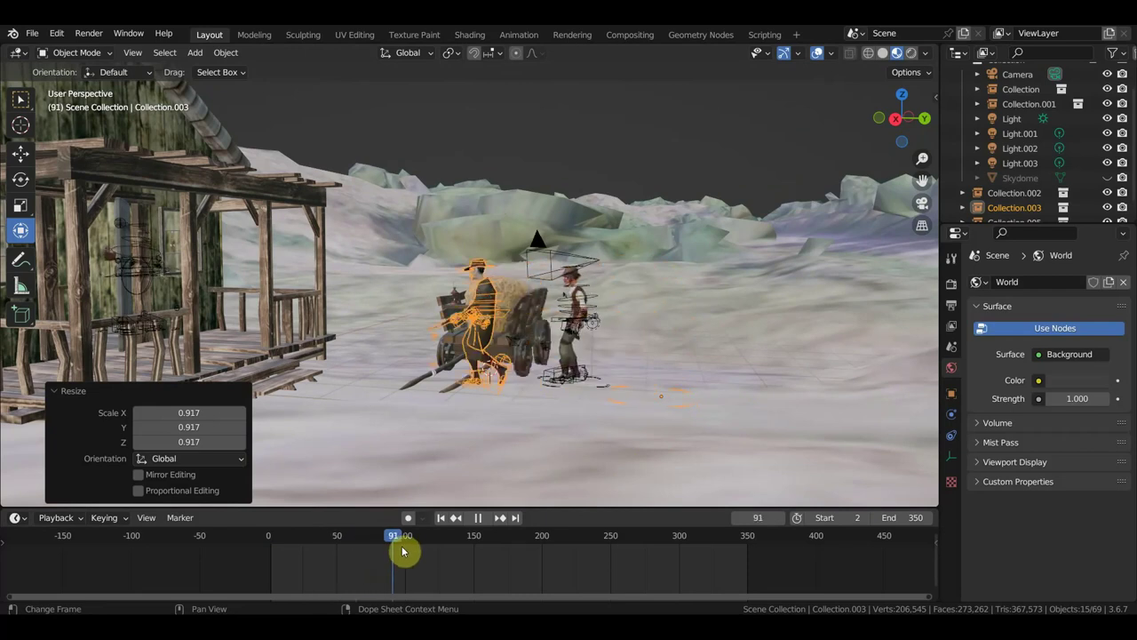
Stop playback and nudge the cowboy along X and up 0.030686 m beside the cart shaft
{"action": "left_click", "coordinate": [470, 508]}
{"action": "mouse_move", "coordinate": [489, 471]}
{"action": "middle_mouse_down"}
{"action": "mouse_move", "coordinate": [513, 441]}
{"action": "mouse_move", "coordinate": [388, 456]}
{"action": "middle_mouse_up"}
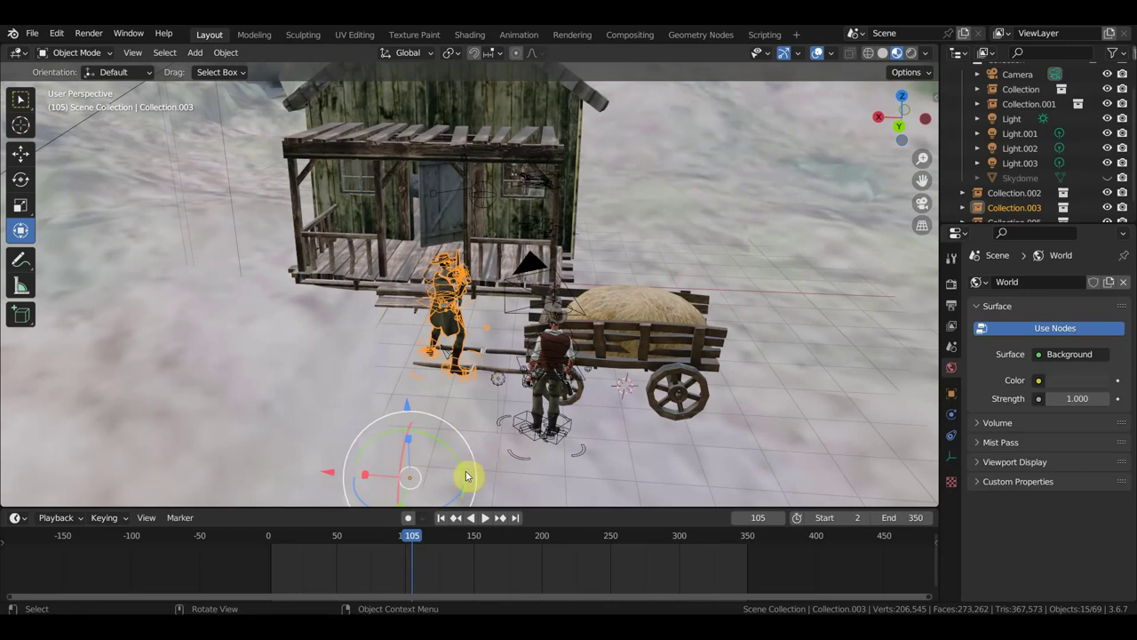
{"action": "left_click_drag", "start_coordinate": [328, 475], "coordinate": [274, 474]}
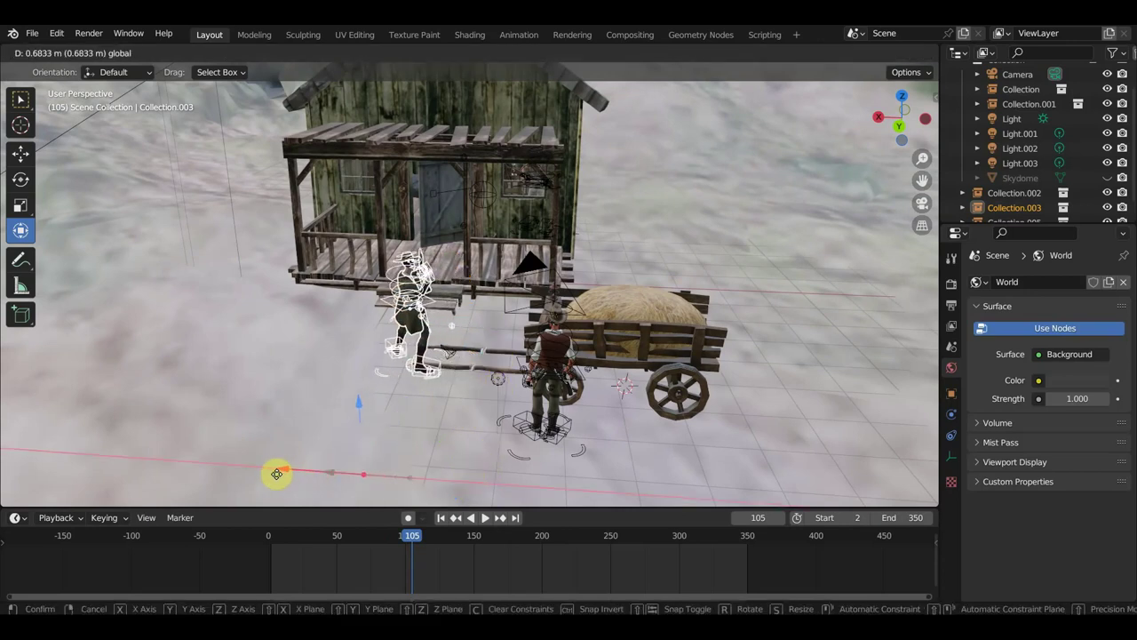
{"action": "left_click_drag", "start_coordinate": [274, 474], "coordinate": [261, 474]}
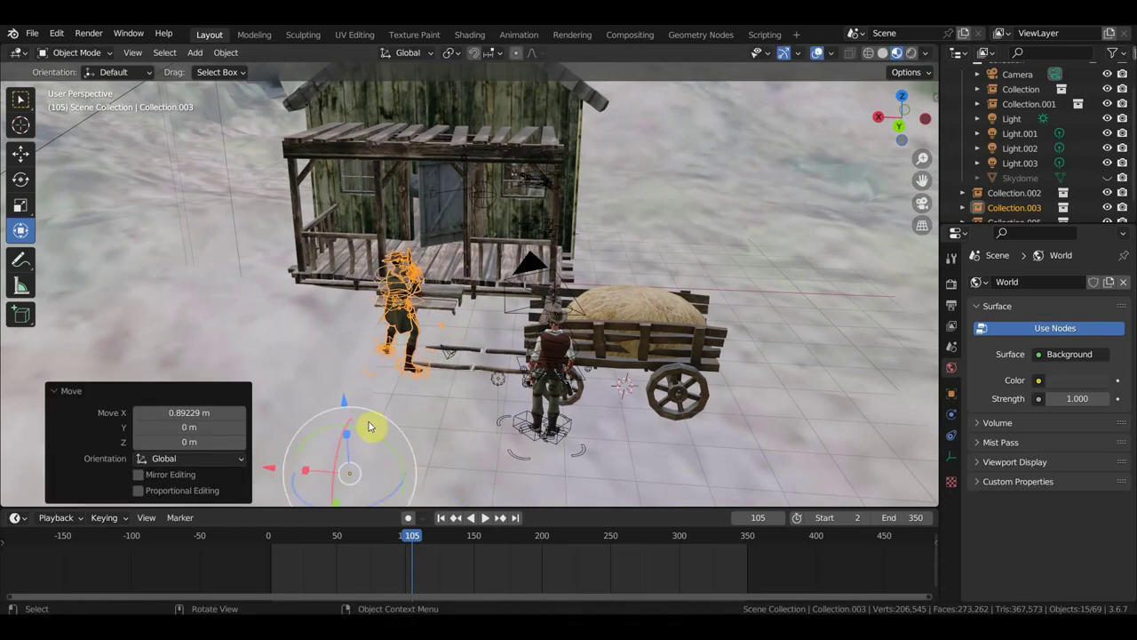
{"action": "left_click_drag", "start_coordinate": [341, 398], "coordinate": [341, 396]}
{"action": "middle_click_drag", "start_coordinate": [341, 396], "coordinate": [592, 337]}
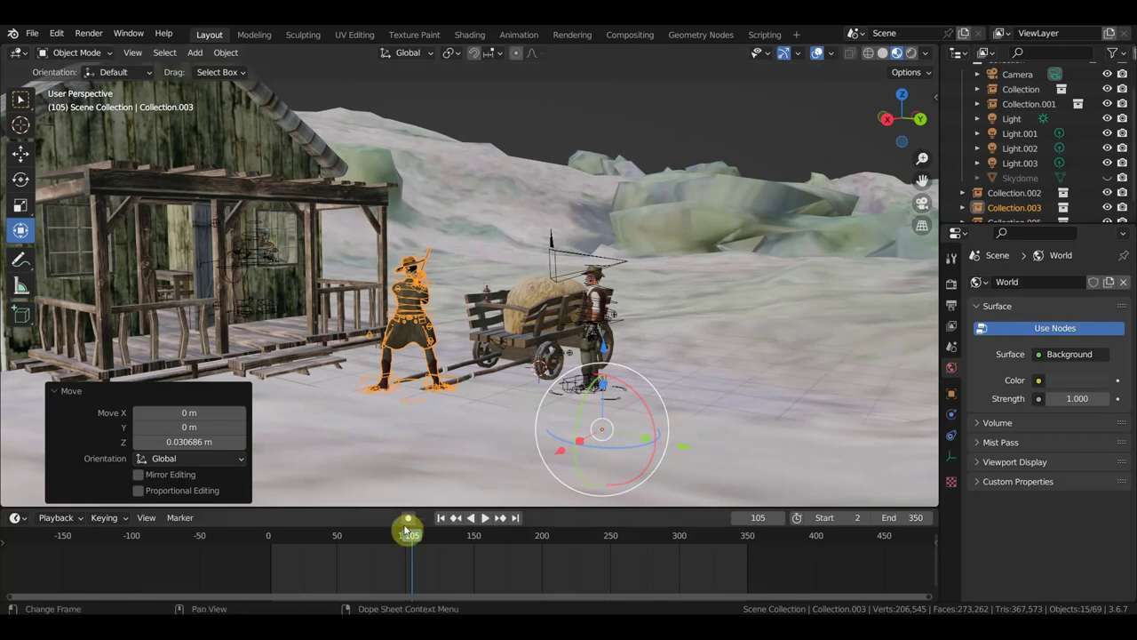
Scrub the animation to preview frame 197, then return to frame 1
{"action": "left_click_drag", "start_coordinate": [430, 536], "coordinate": [709, 569]}
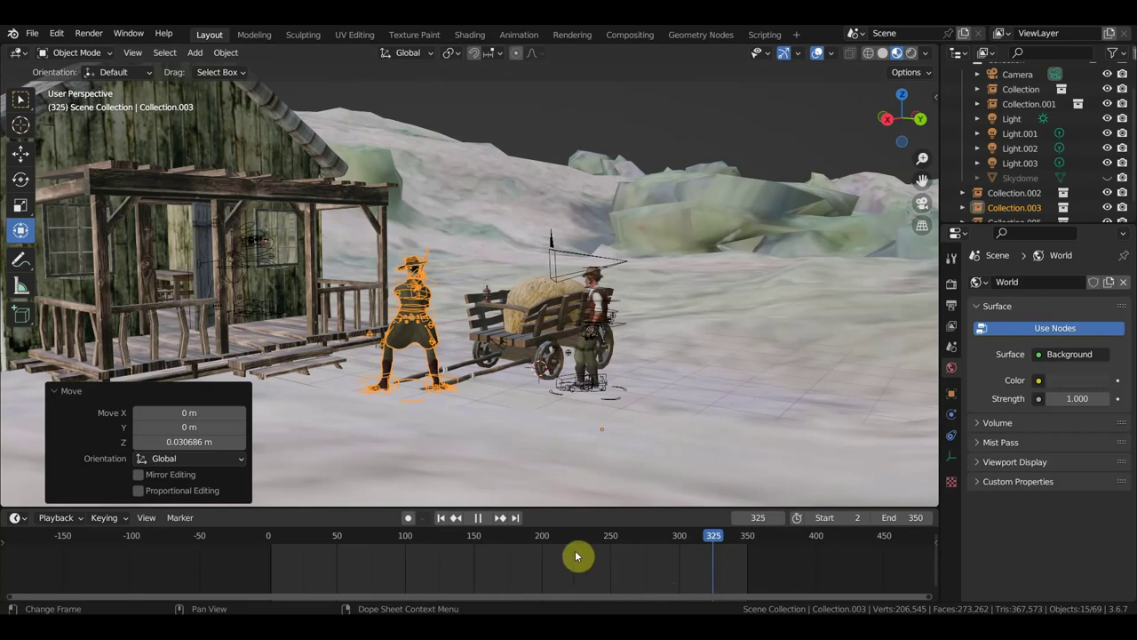
{"action": "left_click_drag", "start_coordinate": [576, 556], "coordinate": [538, 544]}
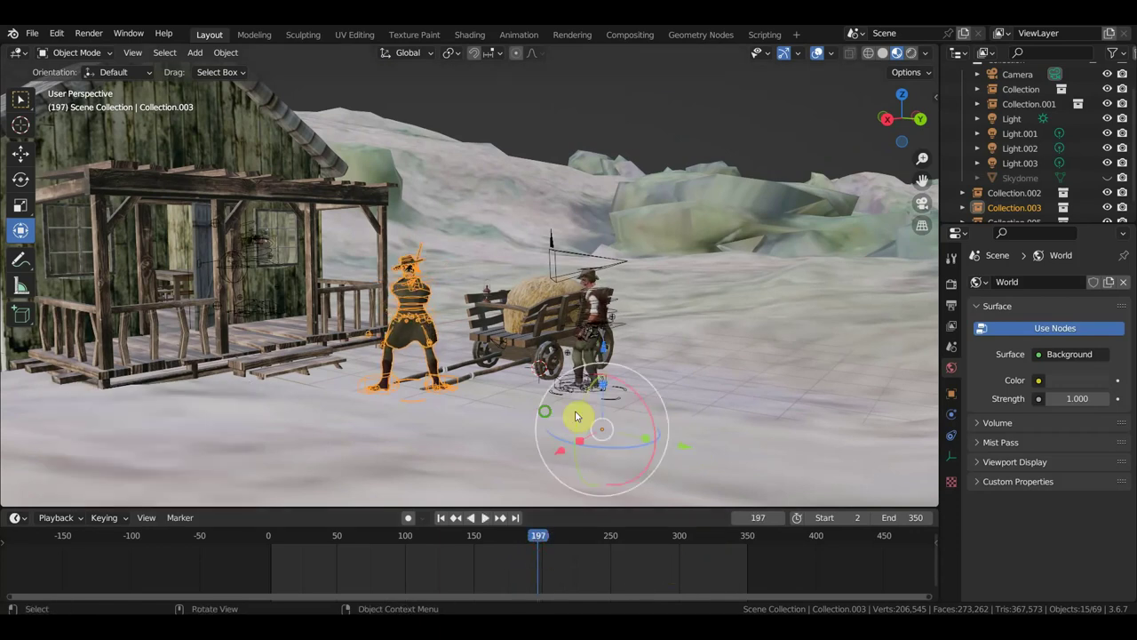
{"action": "middle_click_drag", "start_coordinate": [576, 415], "coordinate": [472, 408]}
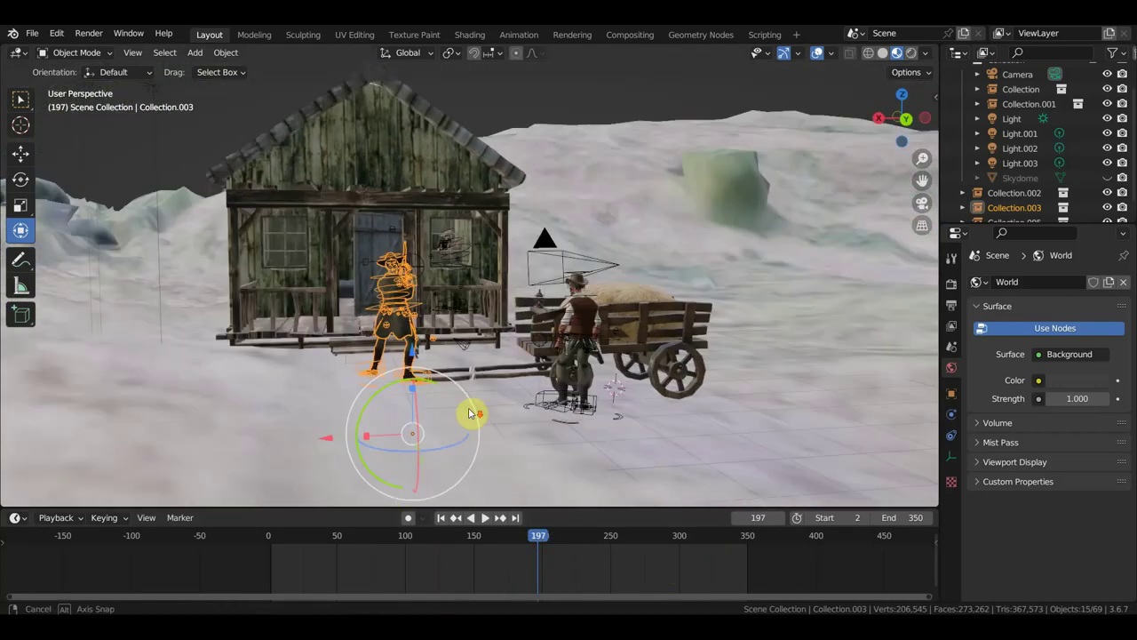
{"action": "left_click", "coordinate": [271, 539]}
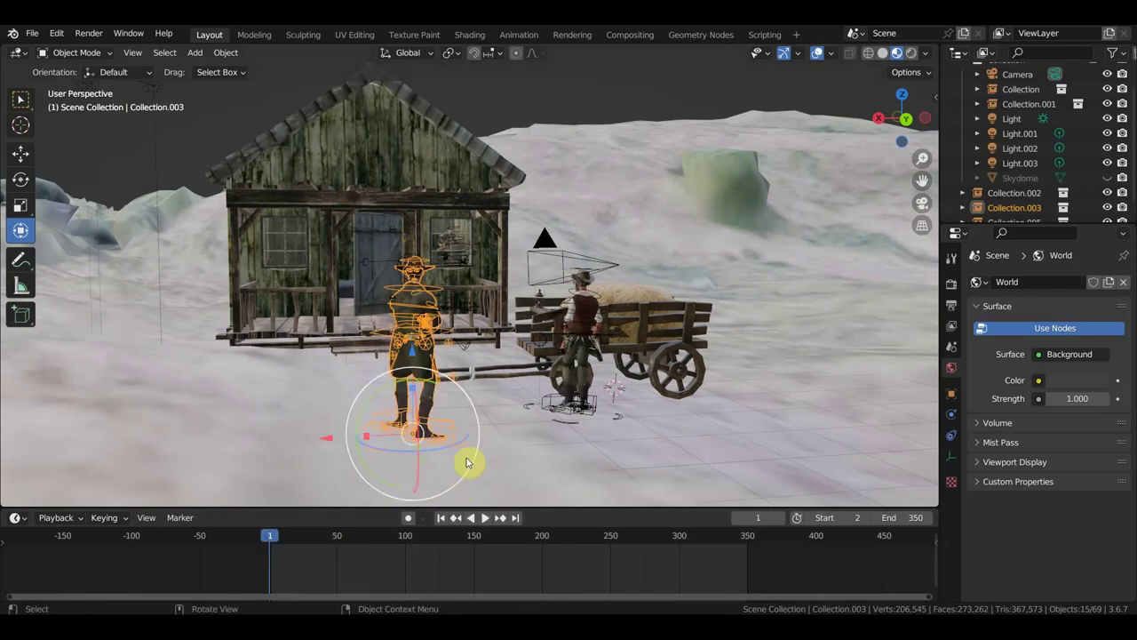
Rotate the cowboy by the house -22.6° about Z to face the man at the cart
{"action": "key", "text": "r"}
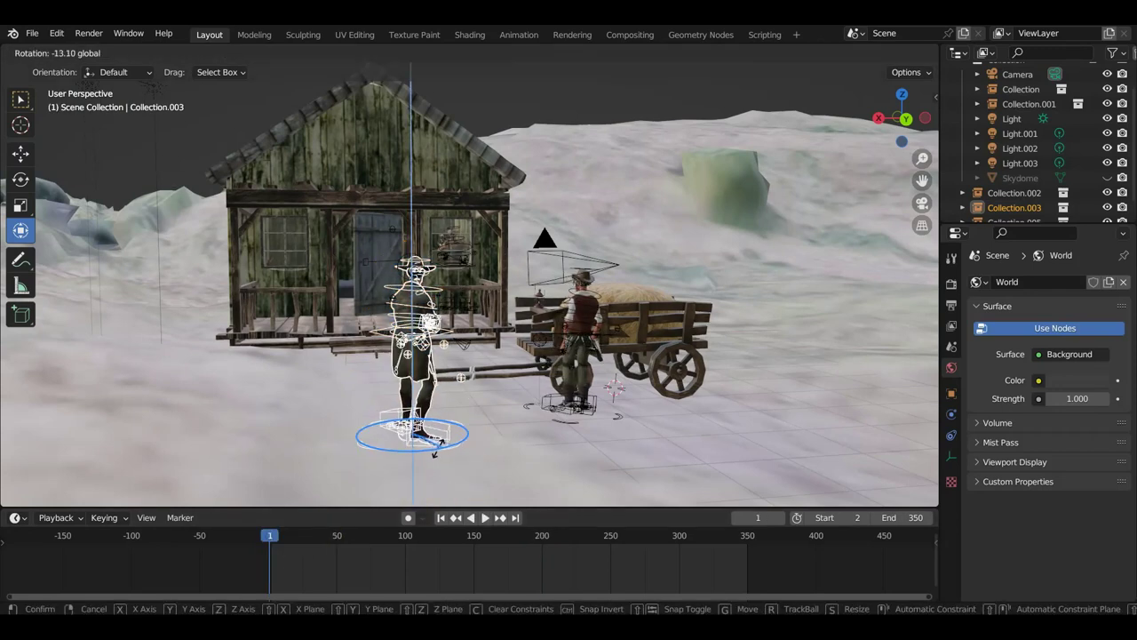
{"action": "left_click", "coordinate": [434, 450]}
{"action": "scroll", "coordinate": [525, 400], "scroll_direction": "up", "scroll_amount": 1}
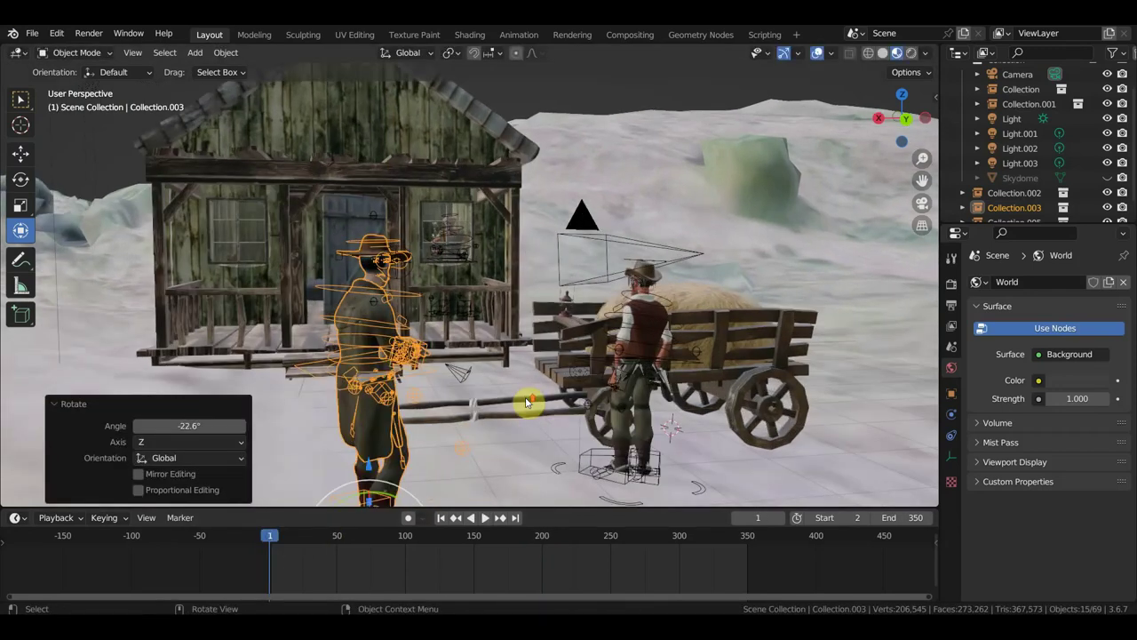
{"action": "scroll", "coordinate": [525, 400], "scroll_direction": "up", "scroll_amount": 3}
{"action": "scroll", "coordinate": [523, 400], "scroll_direction": "up", "scroll_amount": 2}
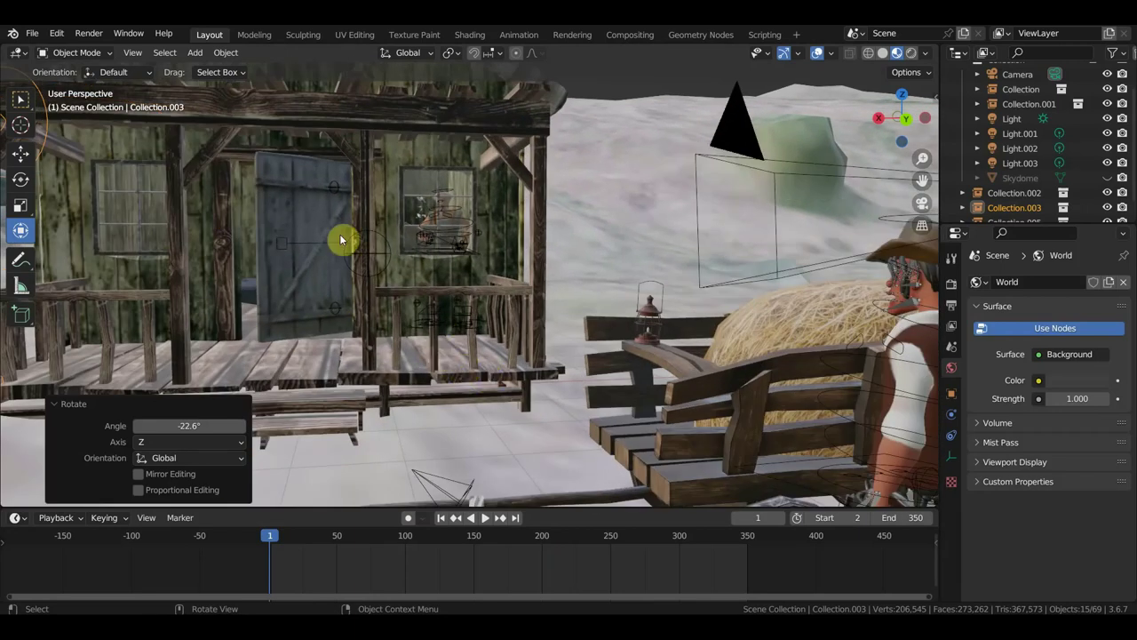
{"action": "scroll", "coordinate": [392, 239], "scroll_direction": "down", "scroll_amount": 4}
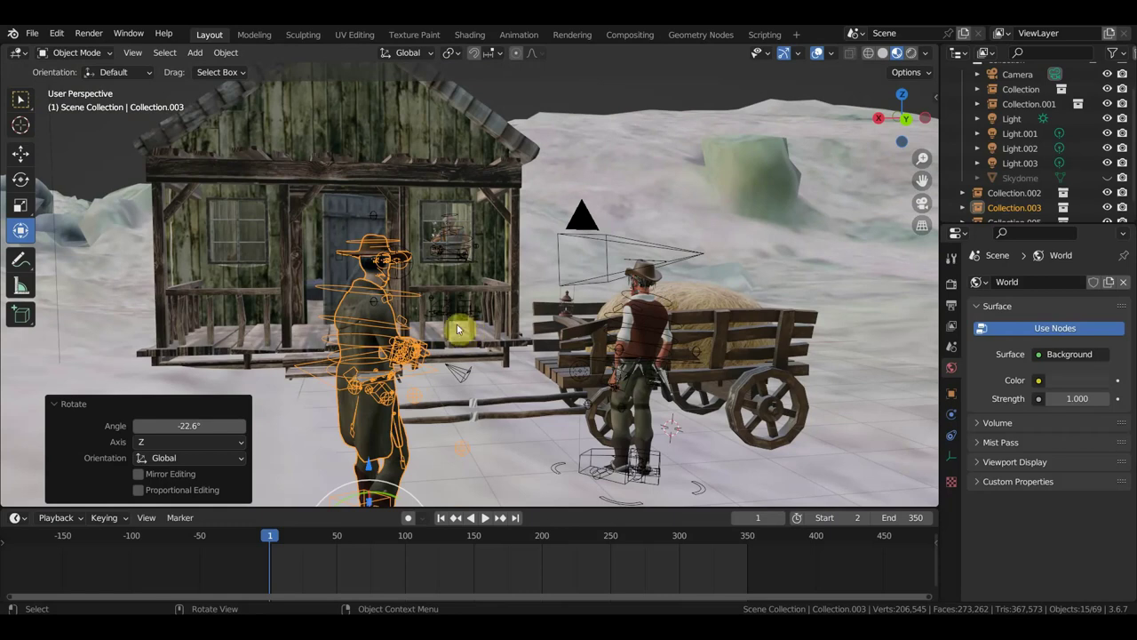
{"action": "left_click", "coordinate": [651, 364]}
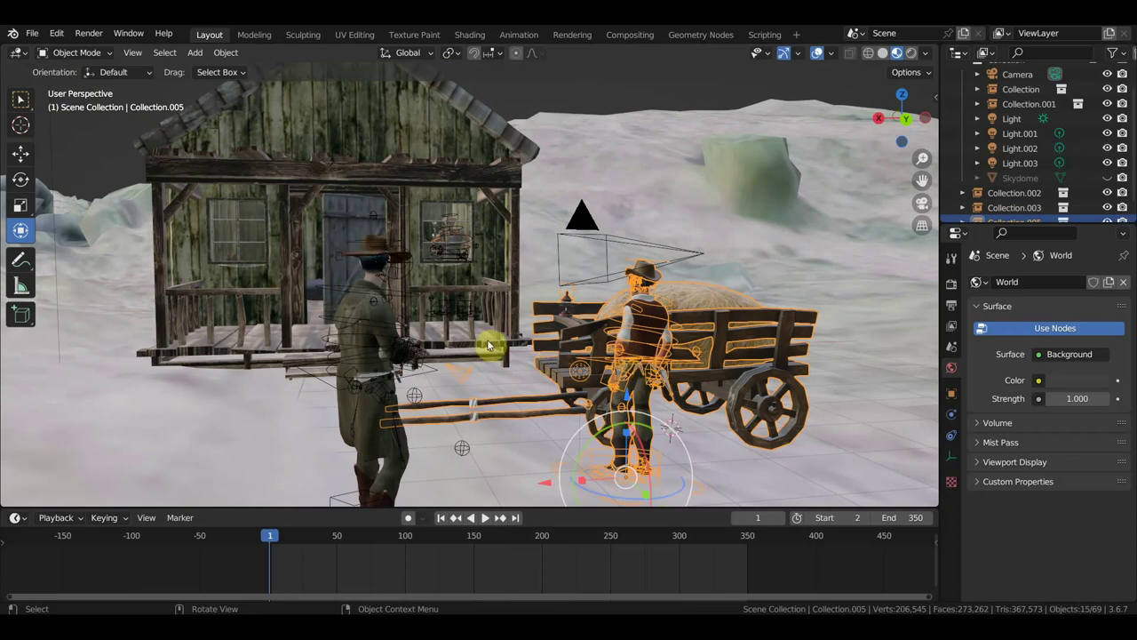
{"action": "left_click", "coordinate": [31, 33]}
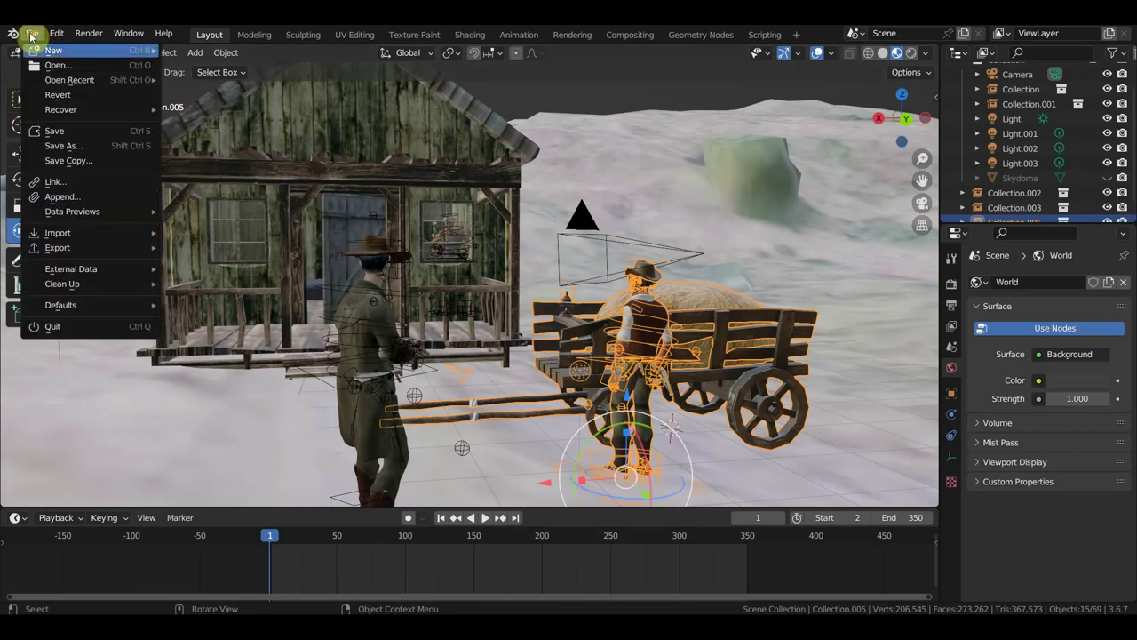
{"action": "left_click", "coordinate": [80, 182]}
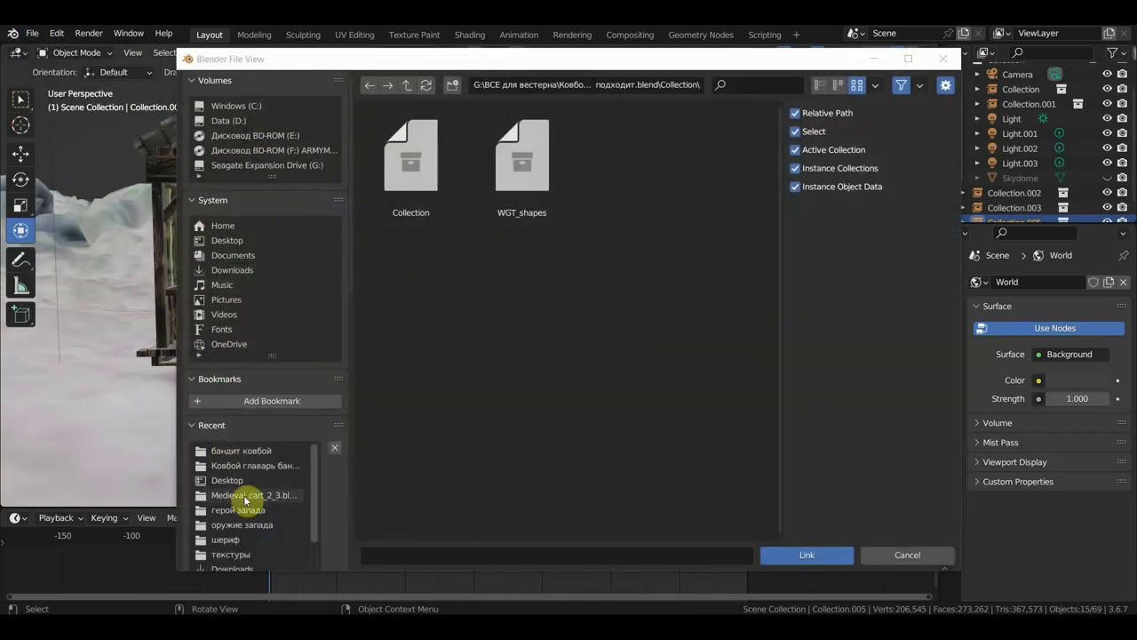
{"action": "left_click", "coordinate": [253, 451]}
{"action": "scroll", "coordinate": [604, 418], "scroll_direction": "down", "scroll_amount": 2}
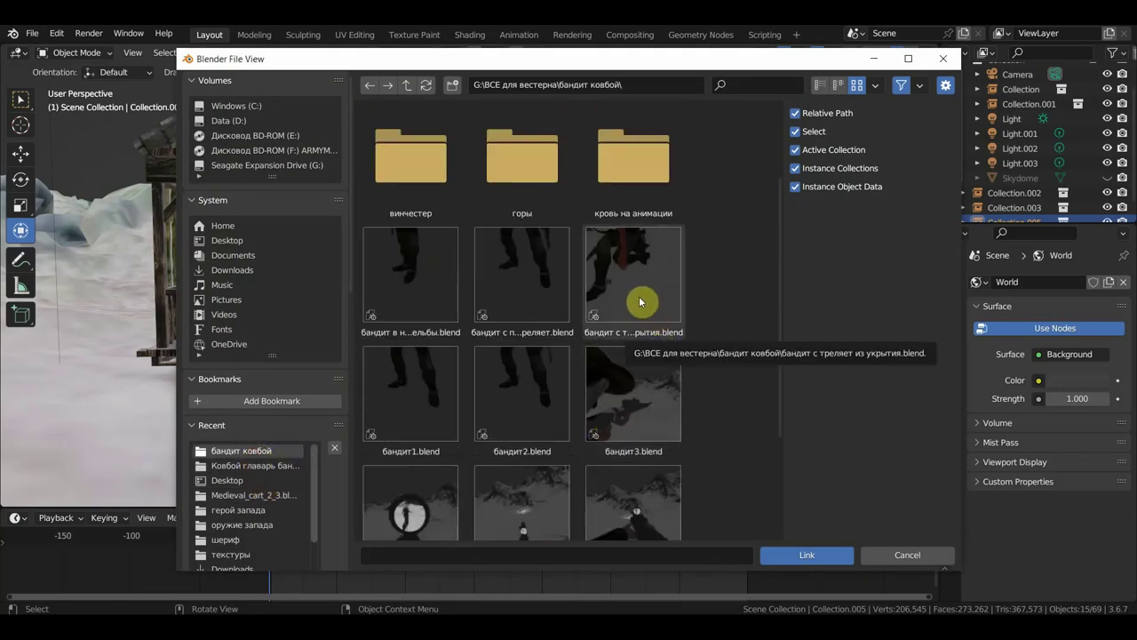
{"action": "left_click", "coordinate": [525, 294]}
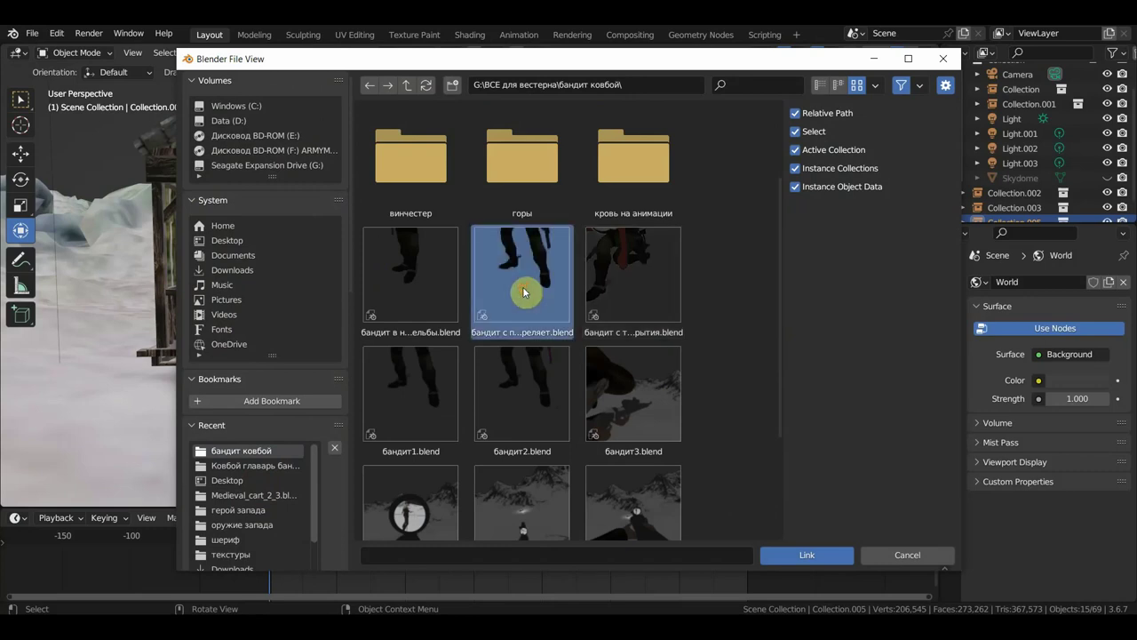
{"action": "double_click", "coordinate": [524, 291]}
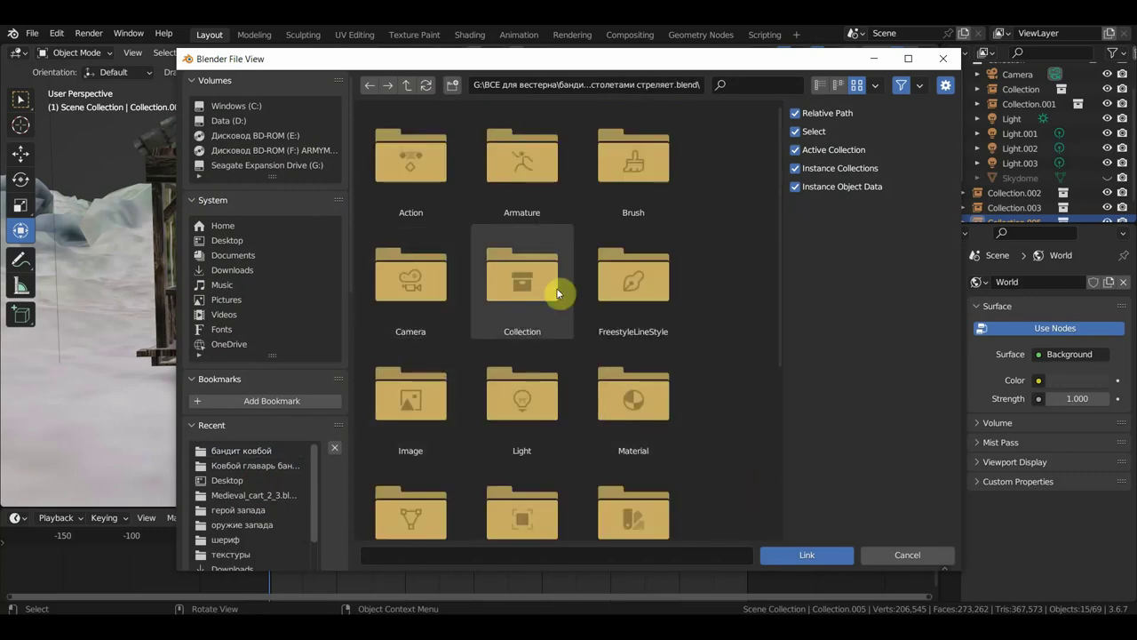
{"action": "double_click", "coordinate": [542, 286]}
{"action": "double_click", "coordinate": [406, 198]}
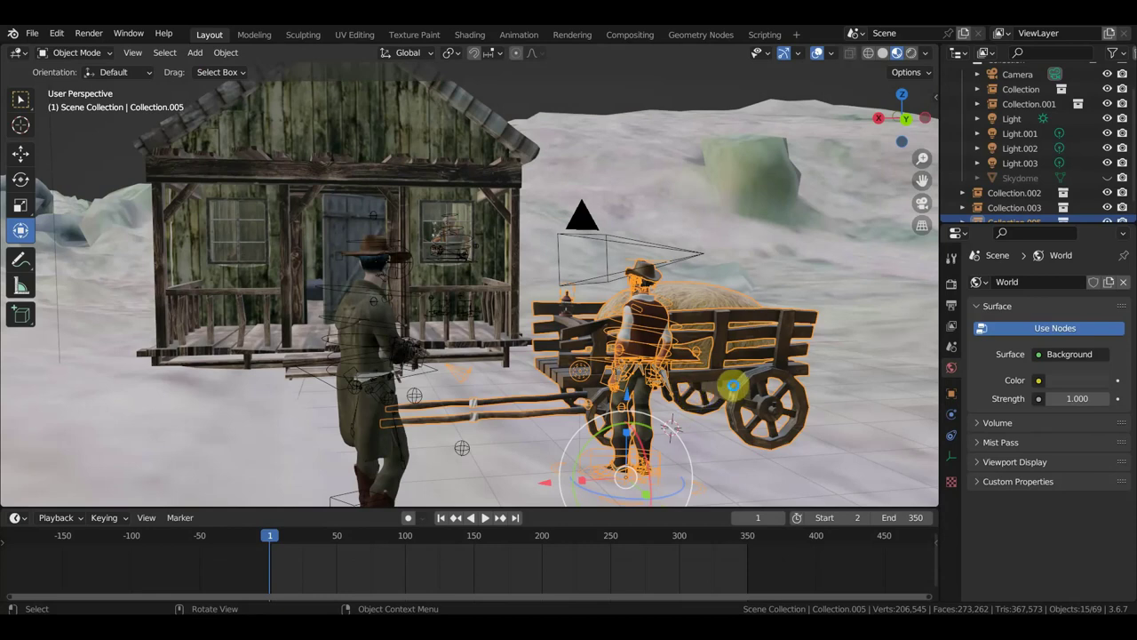
{"action": "key", "text": "ctrl+z"}
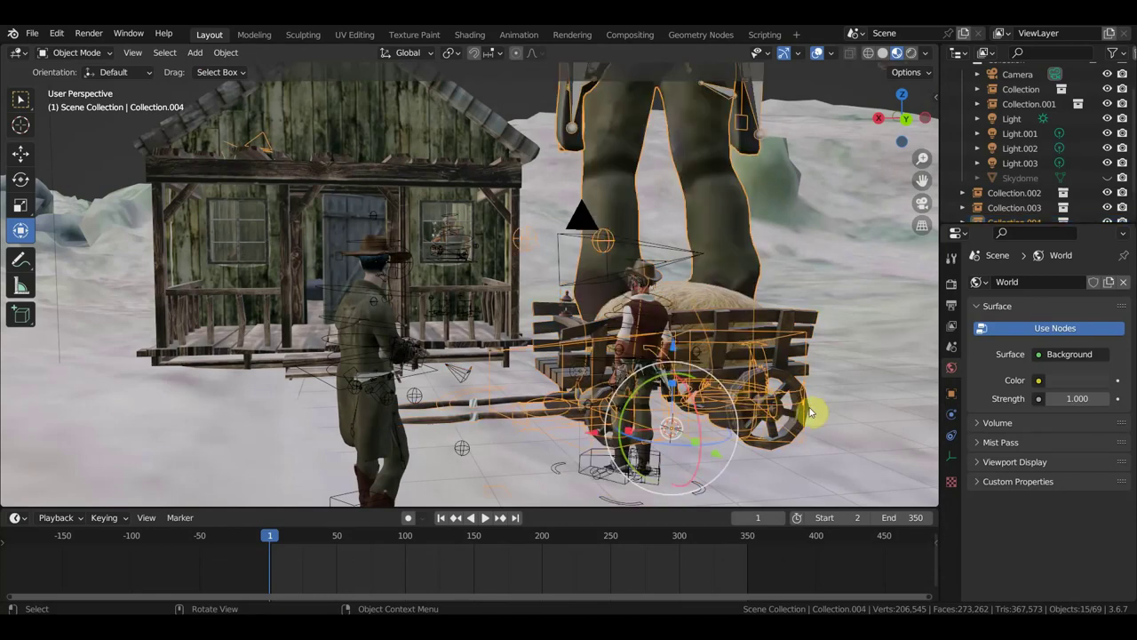
{"action": "key", "text": "s"}
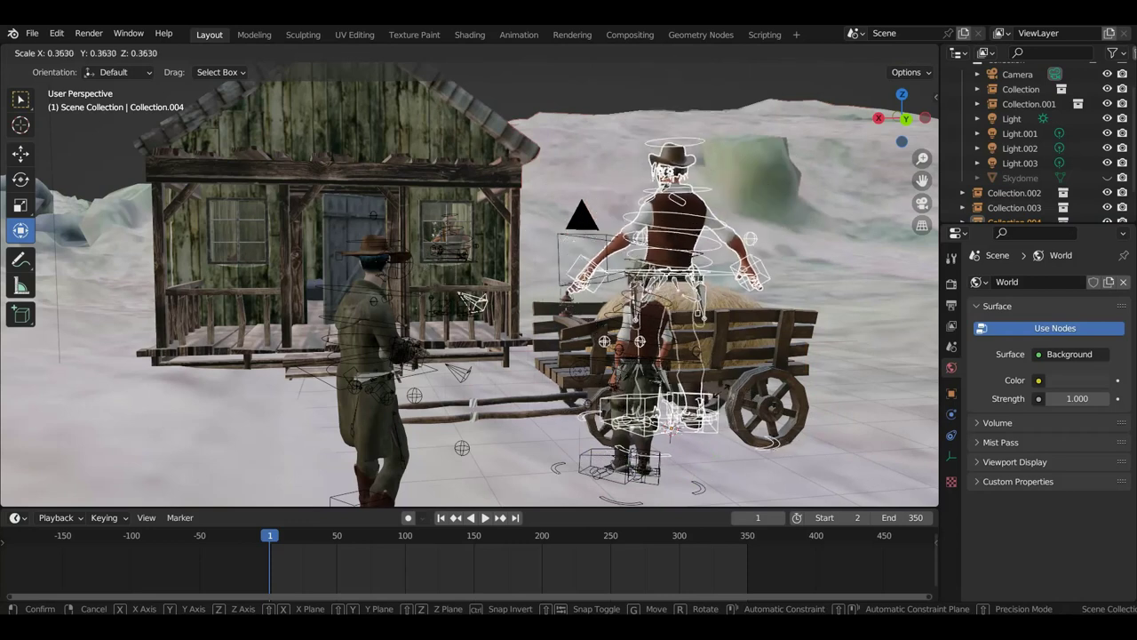
{"action": "left_click", "coordinate": [711, 390]}
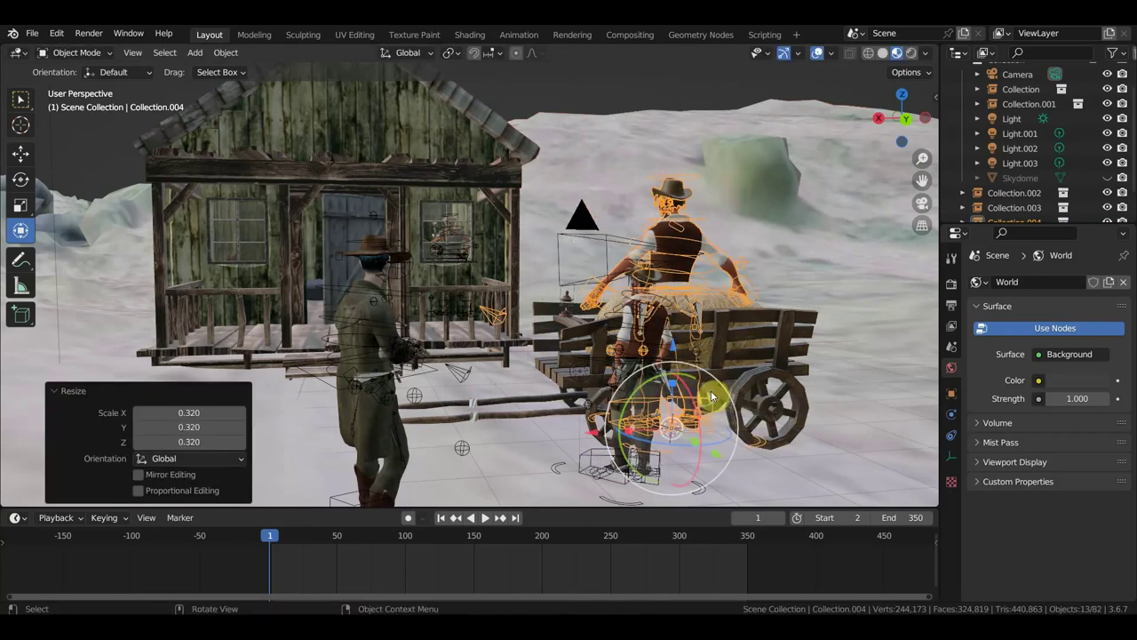
{"action": "key", "text": "Delete"}
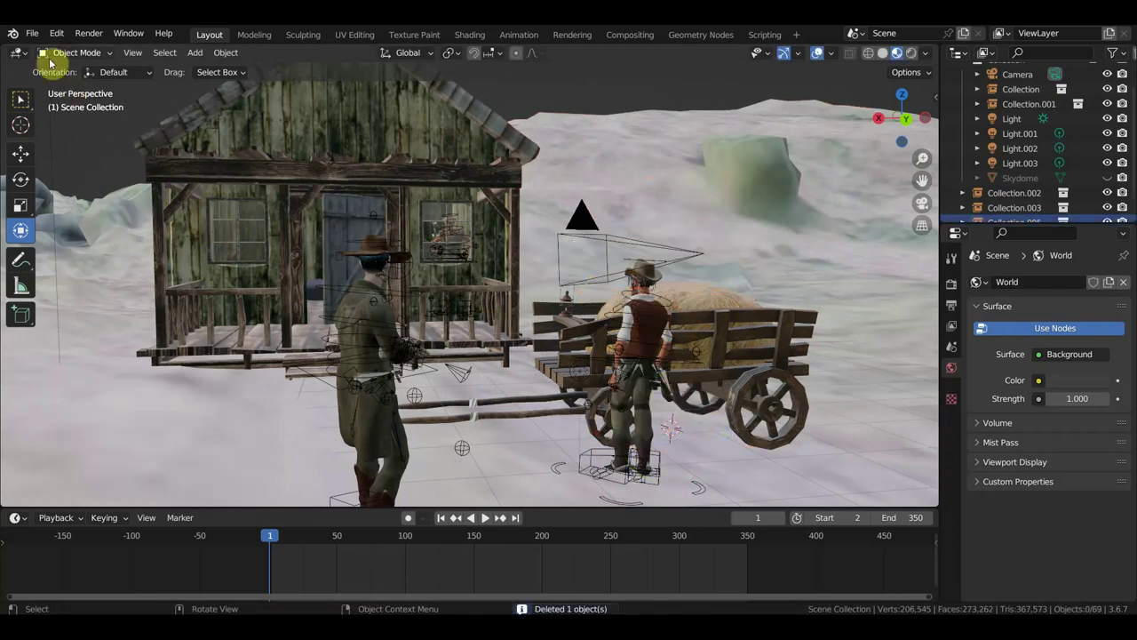
Link the Collection from бандит стреляет из укрытия.blend in the бандит ковбой folder, using list view
{"action": "left_click", "coordinate": [31, 34]}
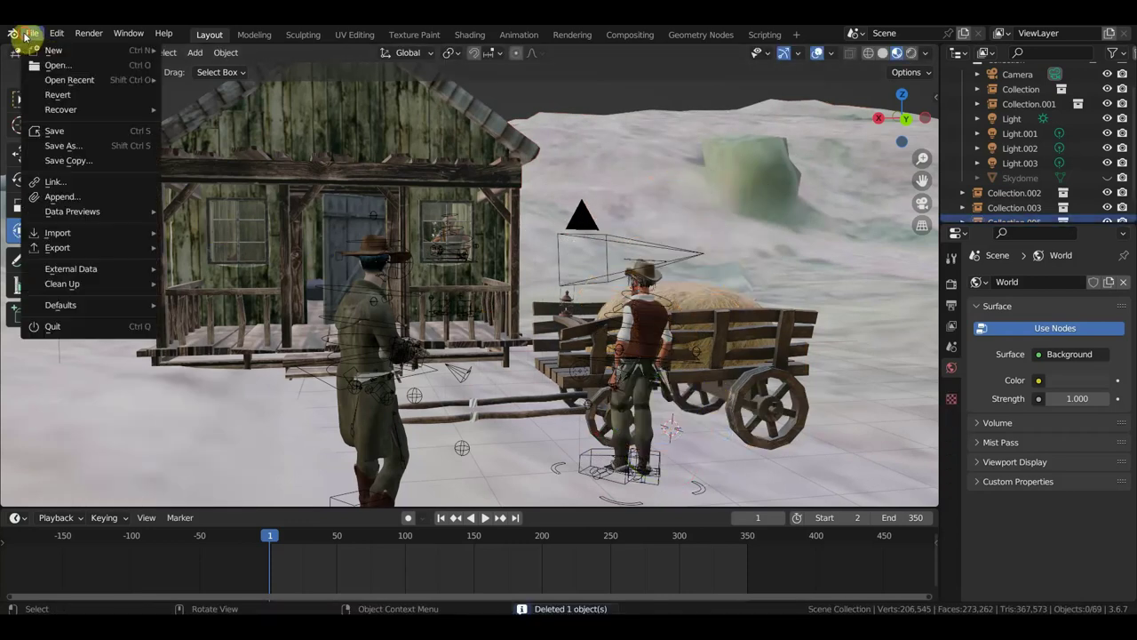
{"action": "left_click", "coordinate": [79, 182]}
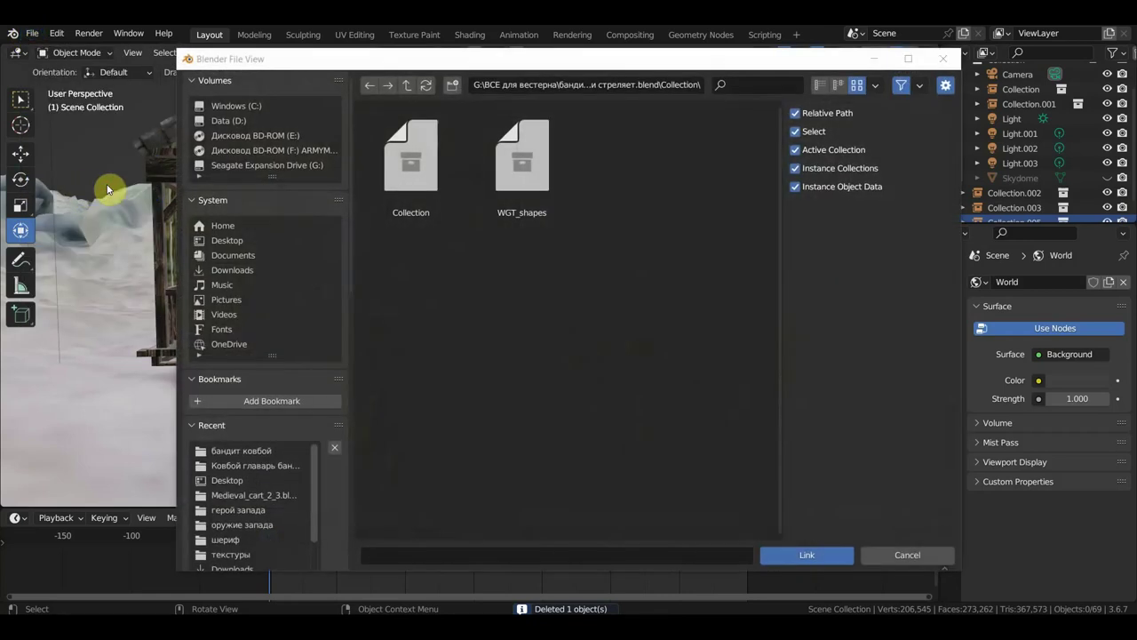
{"action": "left_click", "coordinate": [263, 451]}
{"action": "scroll", "coordinate": [627, 503], "scroll_direction": "down", "scroll_amount": 3}
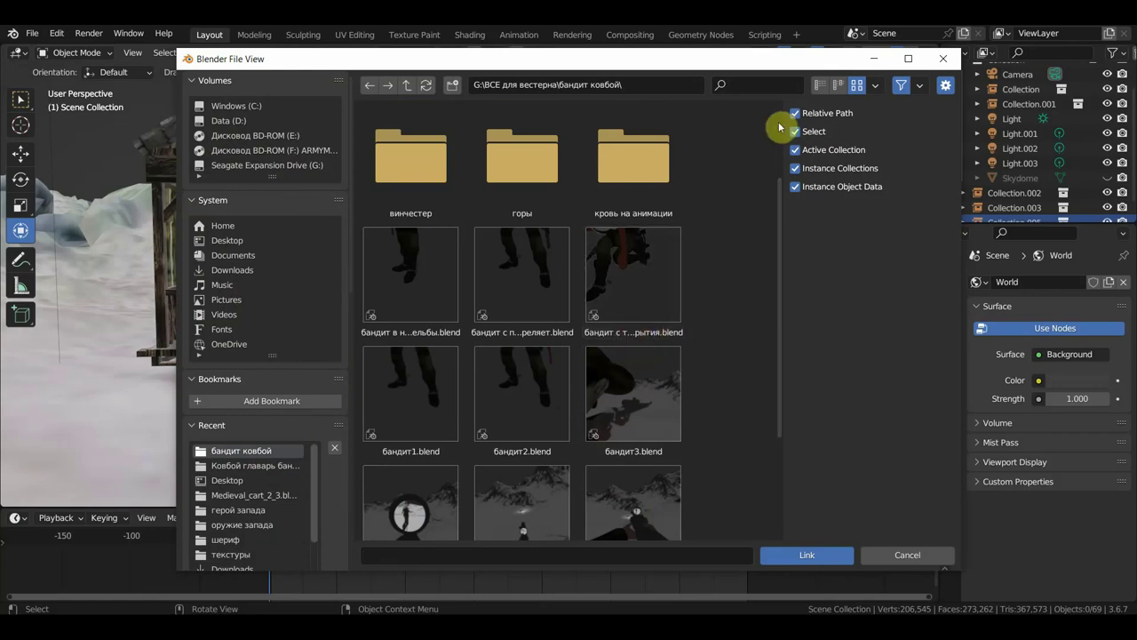
{"action": "left_click", "coordinate": [817, 85]}
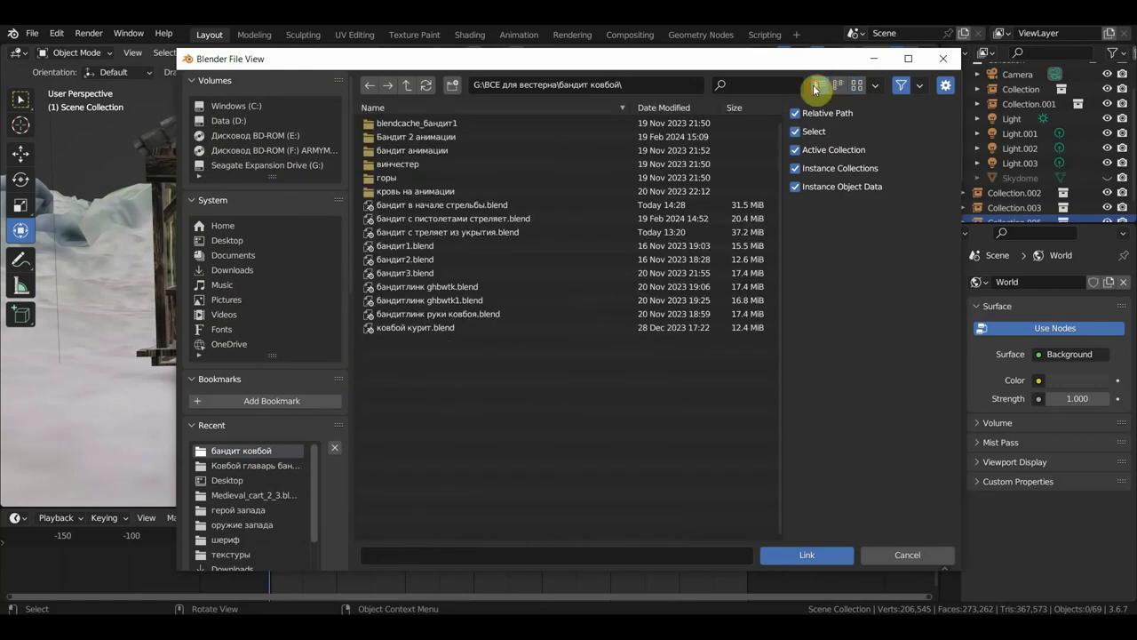
{"action": "left_click", "coordinate": [427, 233]}
{"action": "double_click", "coordinate": [427, 233]}
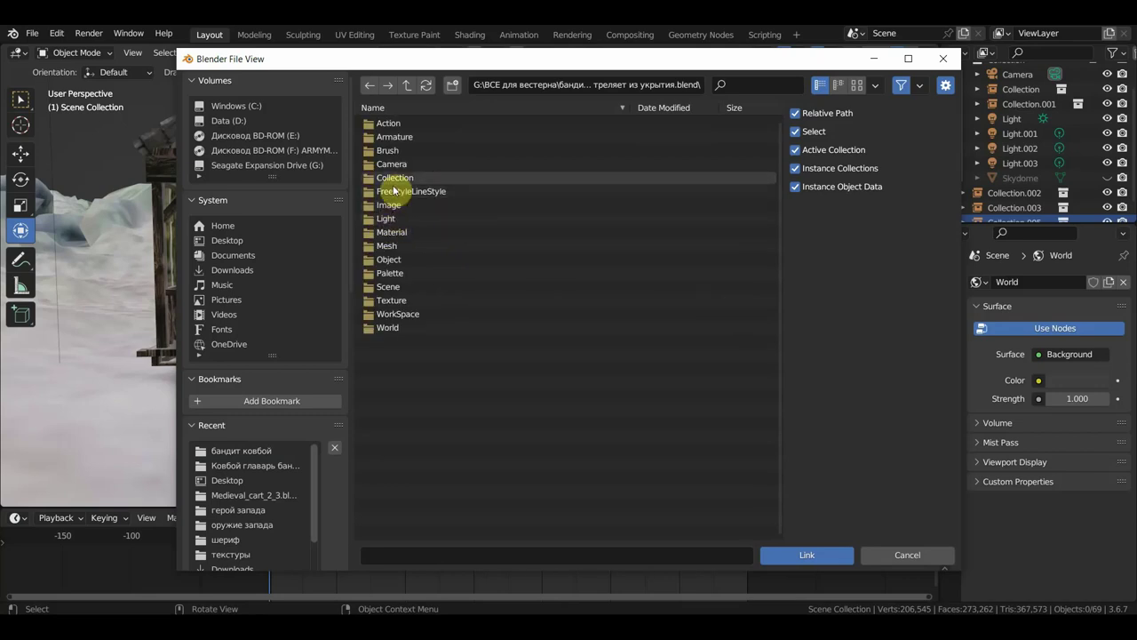
{"action": "double_click", "coordinate": [398, 181]}
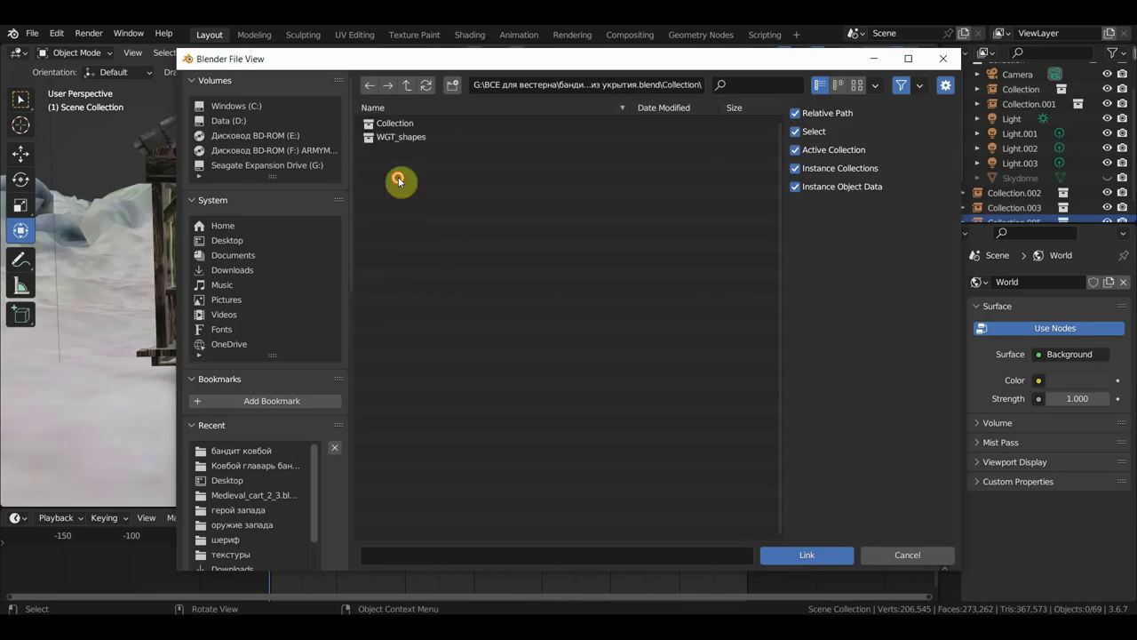
{"action": "double_click", "coordinate": [397, 124]}
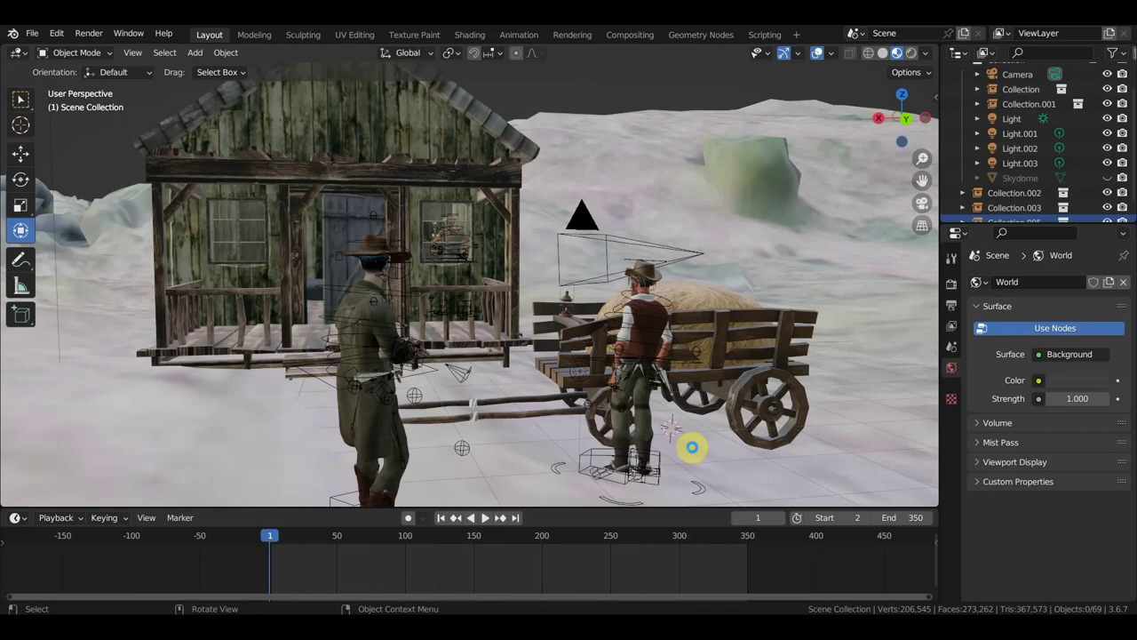
Paste the oversized new cowboy, scale him to 0.716, and lower him onto the ground
{"action": "key", "text": "ctrl+v"}
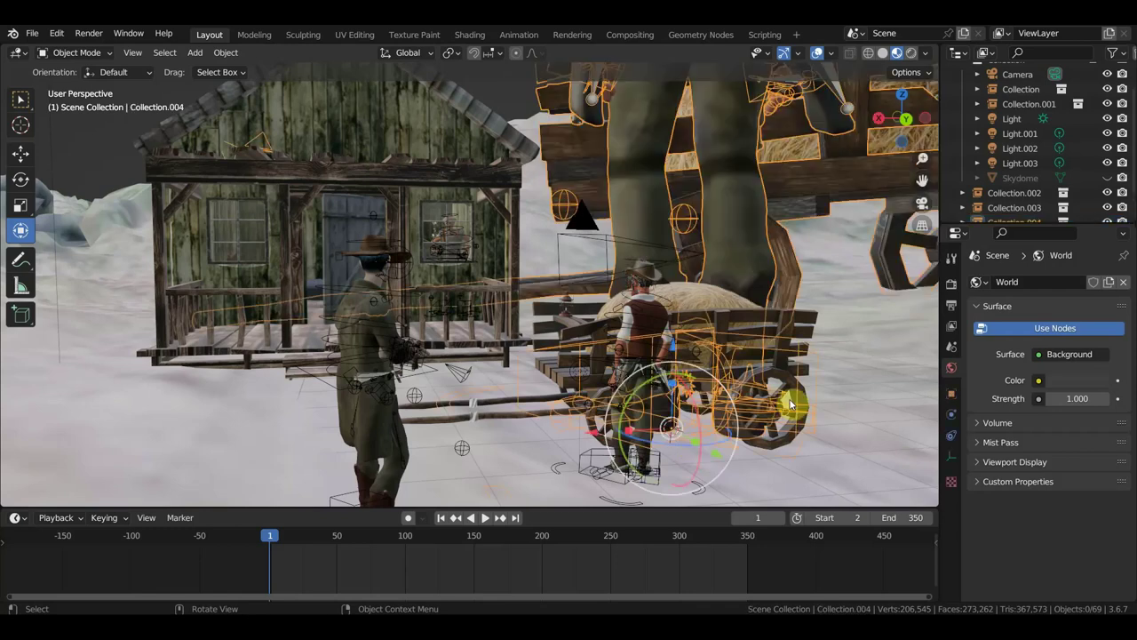
{"action": "key", "text": "s"}
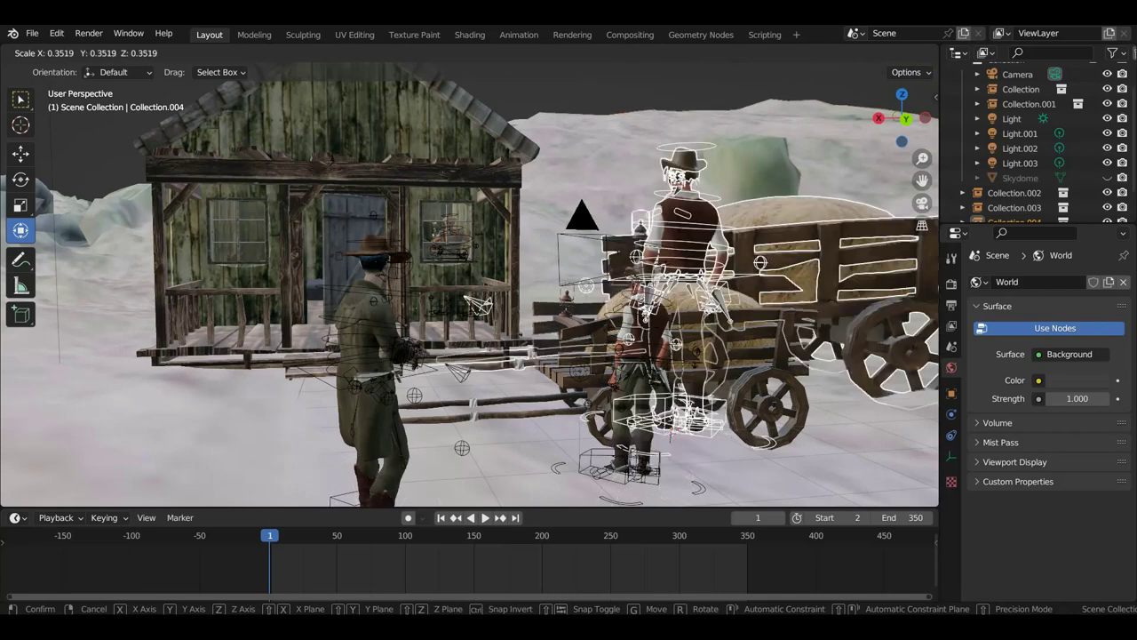
{"action": "left_click", "coordinate": [681, 356]}
{"action": "key", "text": "s"}
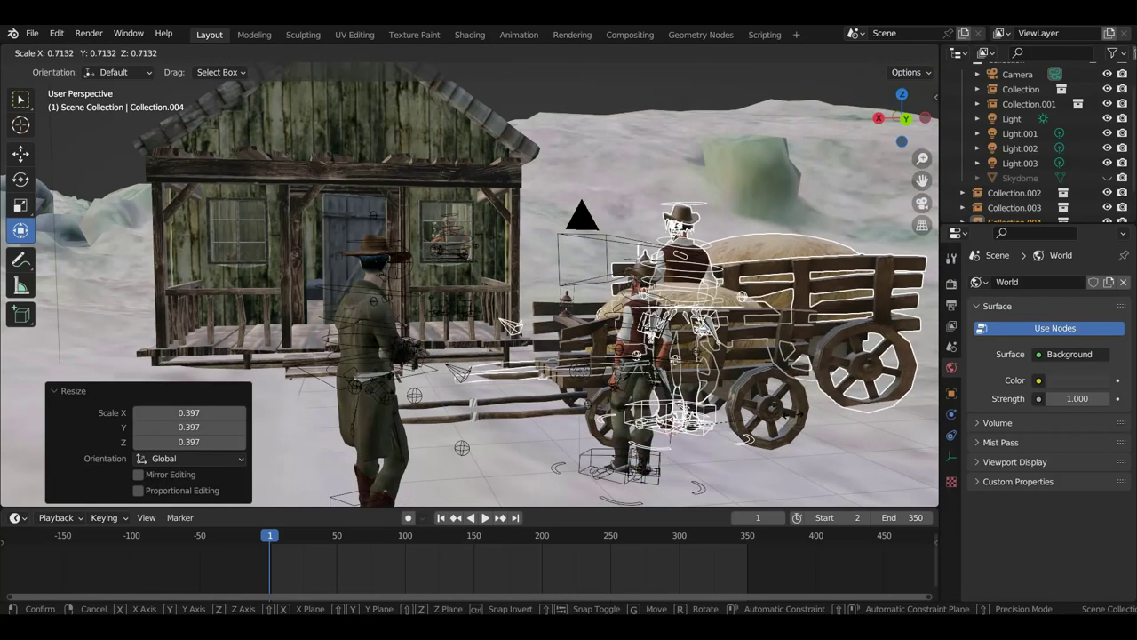
{"action": "left_click", "coordinate": [793, 417]}
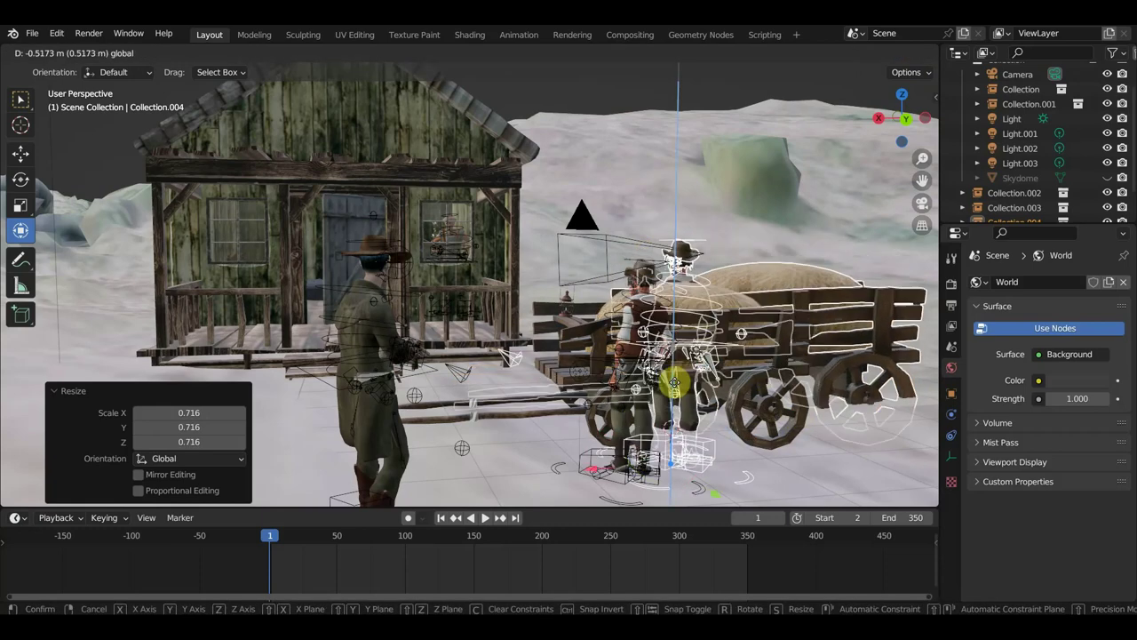
{"action": "key", "text": "g"}
{"action": "key", "text": "z"}
{"action": "left_click", "coordinate": [671, 355]}
{"action": "mouse_move", "coordinate": [670, 355]}
{"action": "middle_mouse_down"}
{"action": "mouse_move", "coordinate": [635, 397]}
{"action": "mouse_move", "coordinate": [660, 394]}
{"action": "middle_mouse_up"}
Move the cowboy and cart about 2 m along Y and 2.3312 m along X, scaling to 0.761
{"action": "key", "text": "g"}
{"action": "key", "text": "y"}
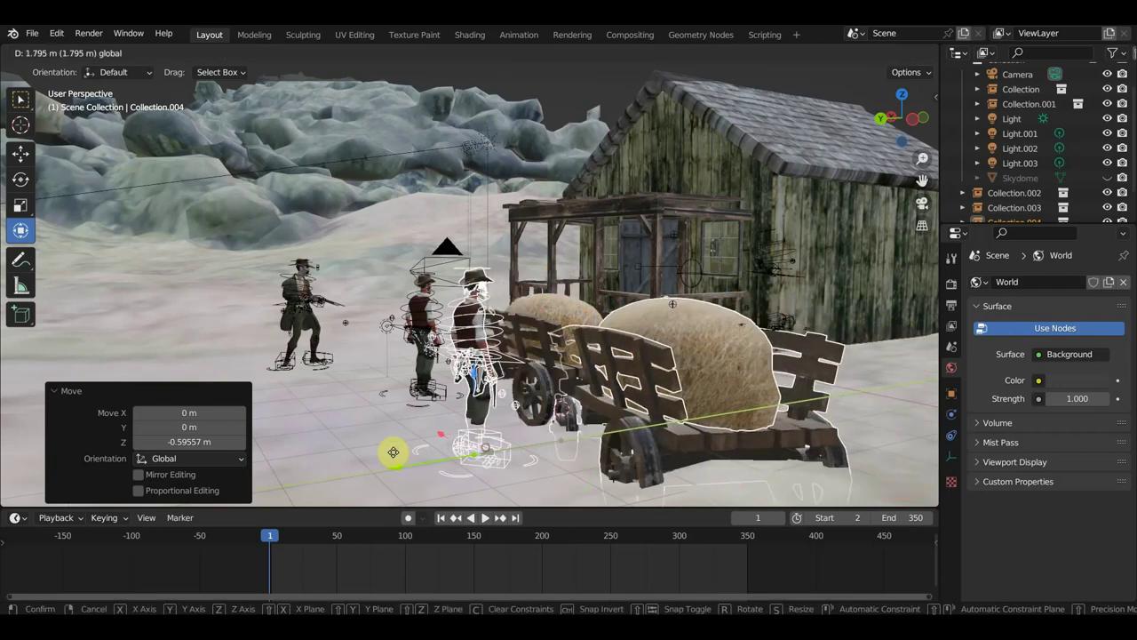
{"action": "left_click", "coordinate": [375, 453]}
{"action": "middle_click_drag", "start_coordinate": [376, 454], "coordinate": [547, 441]}
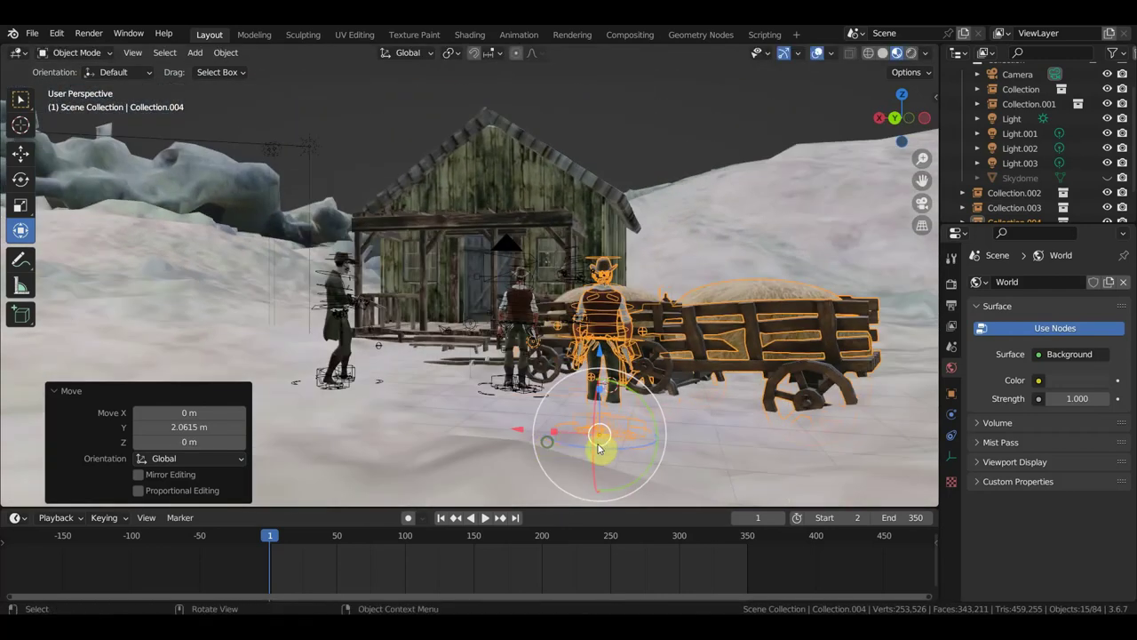
{"action": "key", "text": "g"}
{"action": "key", "text": "x"}
{"action": "left_click", "coordinate": [389, 407]}
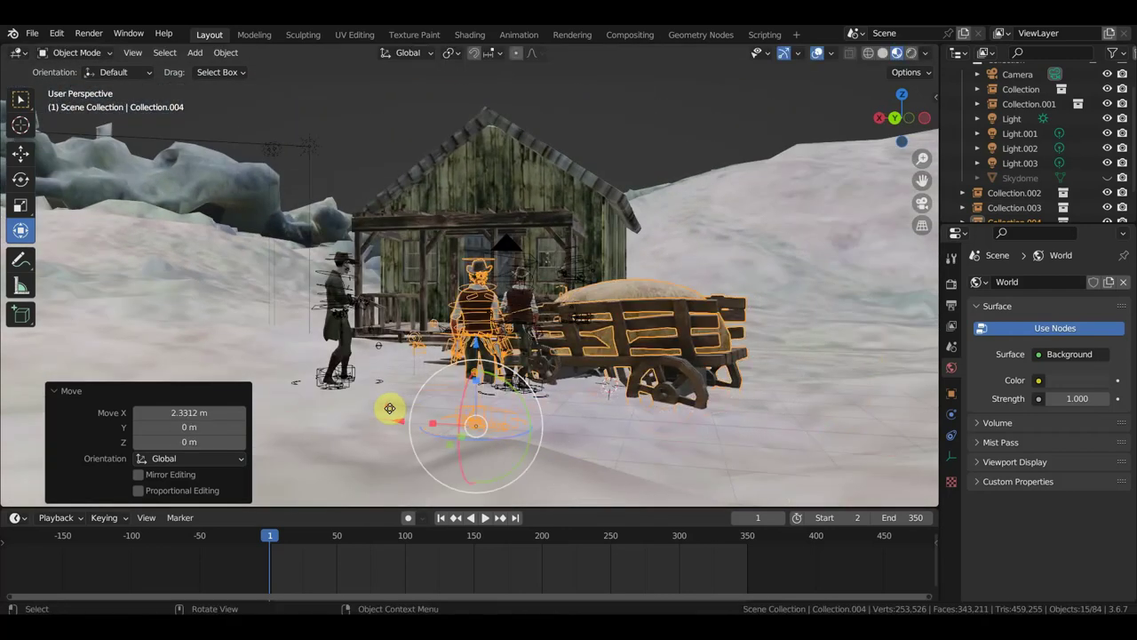
{"action": "key", "text": "s"}
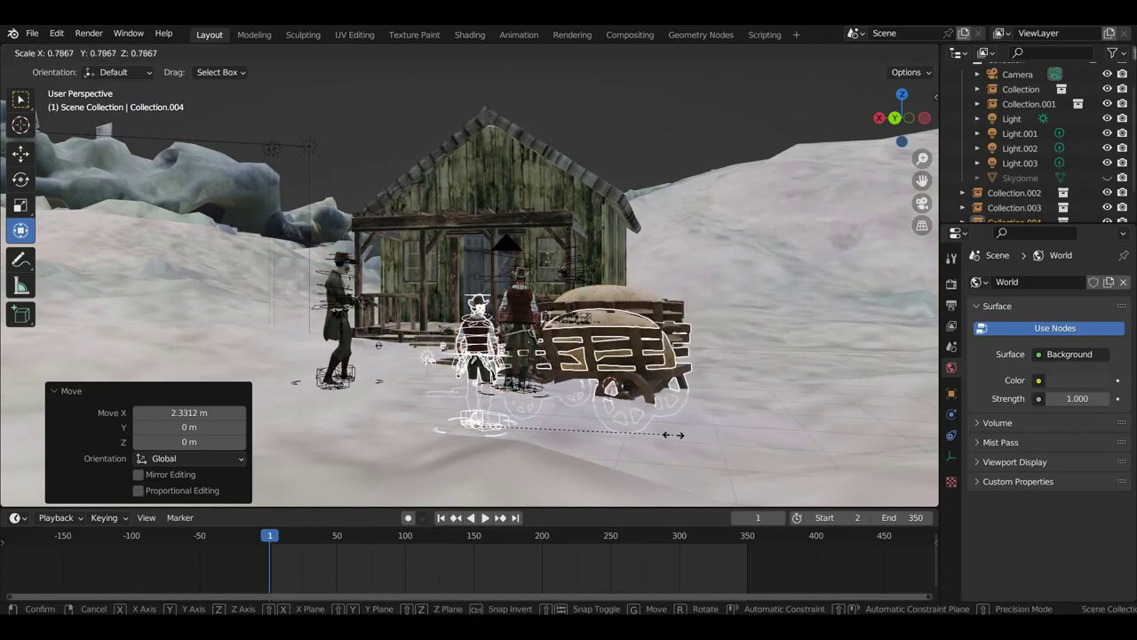
{"action": "left_click", "coordinate": [671, 434]}
Lift the cowboy and cart along Z and slide them along X beside the other cowboy
{"action": "key", "text": "g"}
{"action": "key", "text": "z"}
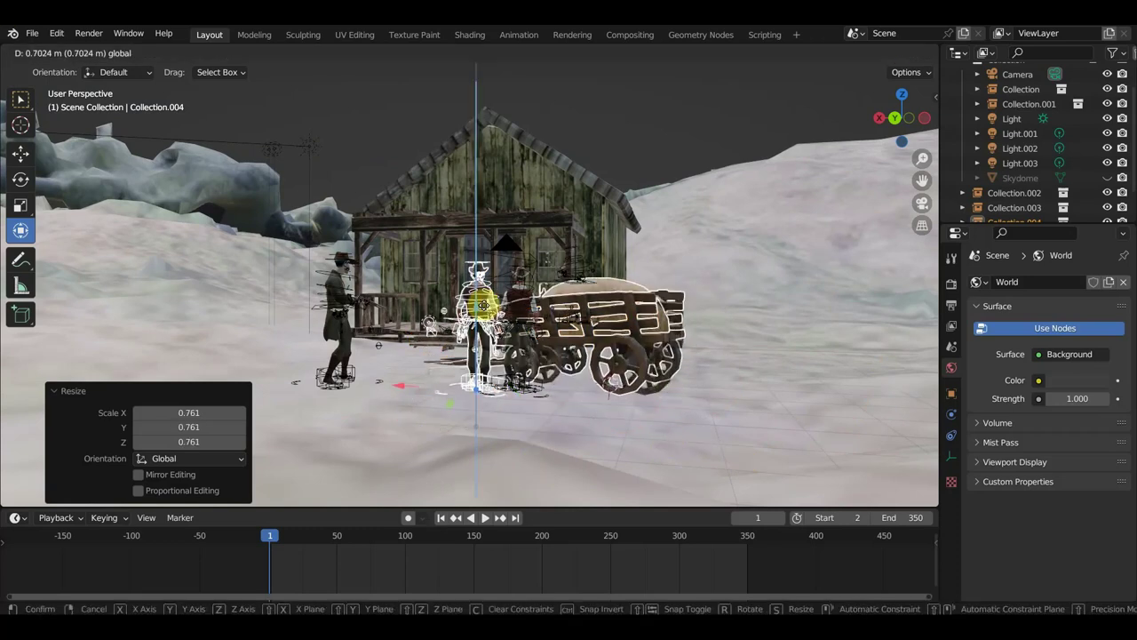
{"action": "left_click", "coordinate": [524, 342]}
{"action": "scroll", "coordinate": [524, 342], "scroll_direction": "up", "scroll_amount": 2}
{"action": "middle_click_drag", "start_coordinate": [528, 343], "coordinate": [584, 394]}
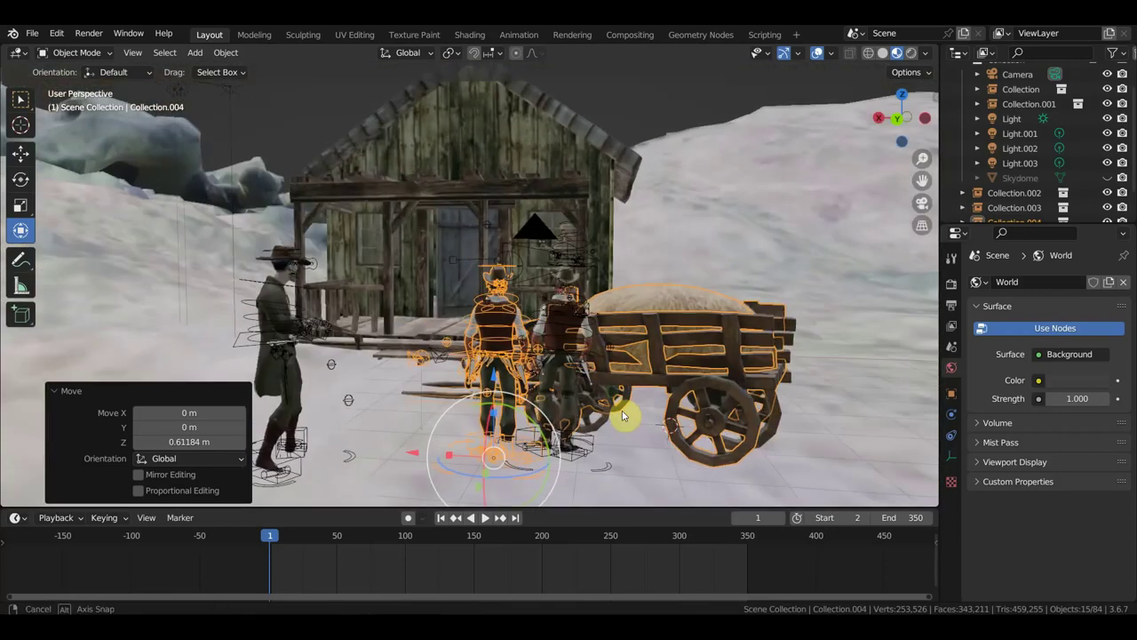
{"action": "middle_click_drag", "start_coordinate": [584, 395], "coordinate": [635, 431]}
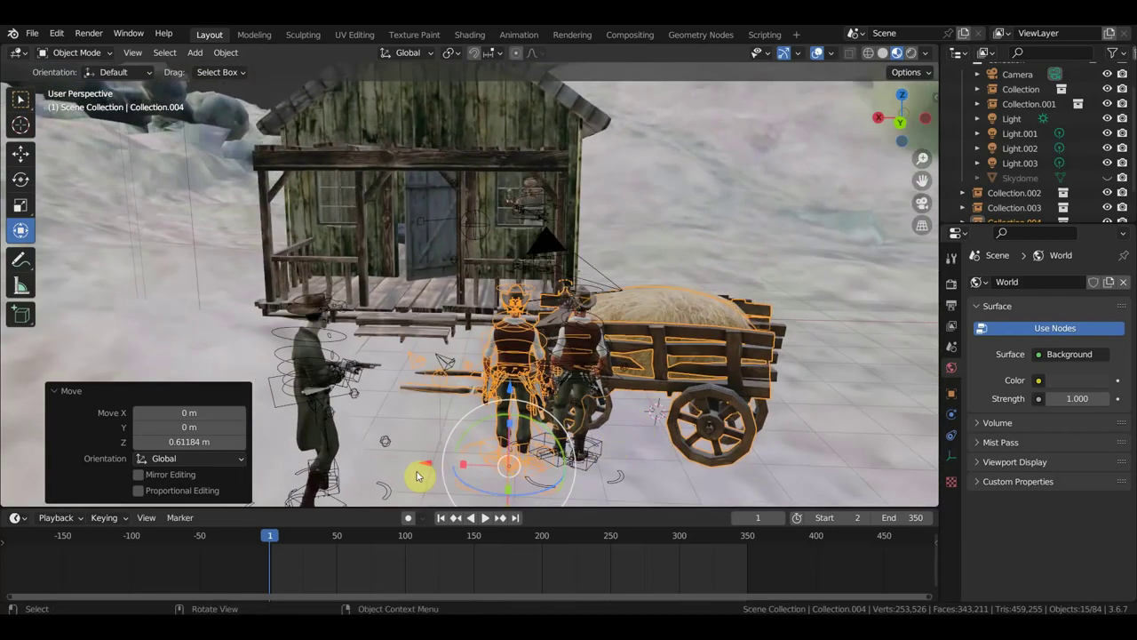
{"action": "left_click_drag", "start_coordinate": [418, 475], "coordinate": [492, 480]}
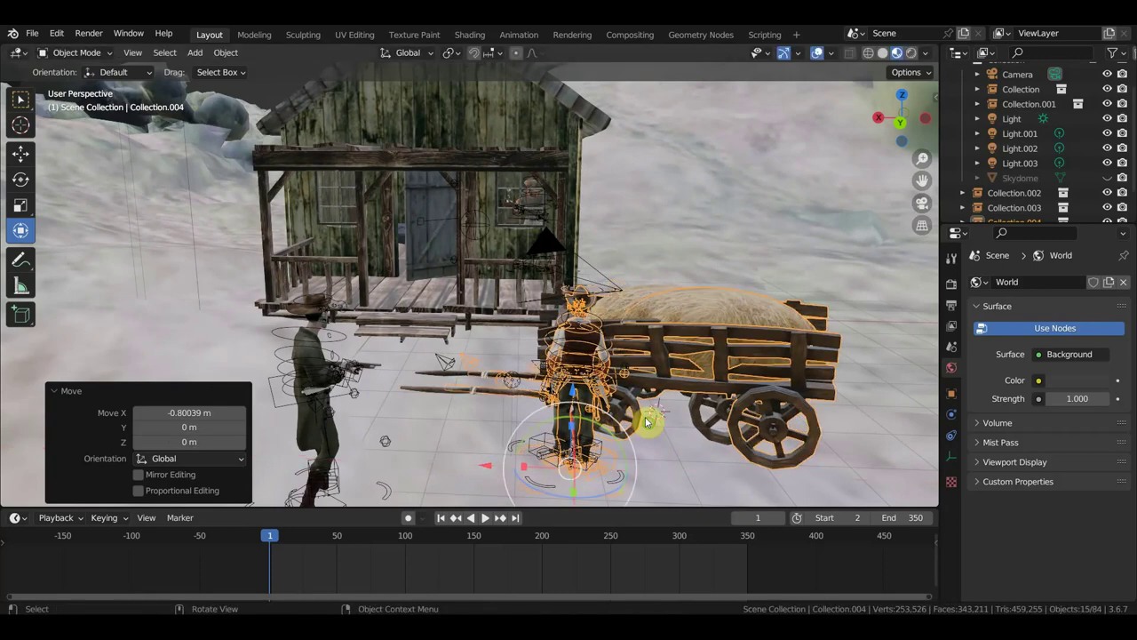
{"action": "mouse_move", "coordinate": [492, 480]}
{"action": "middle_mouse_down"}
{"action": "mouse_move", "coordinate": [778, 469]}
{"action": "mouse_move", "coordinate": [818, 456]}
{"action": "middle_mouse_up"}
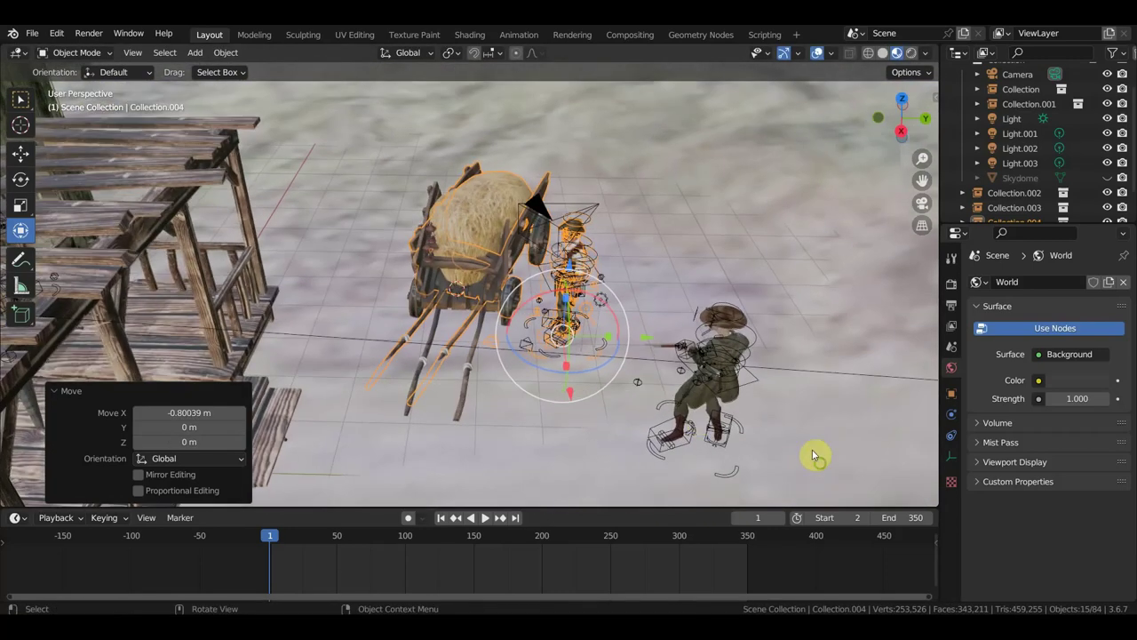
In top view, rotate the cart about -16°, undo it, and delete the unwanted object
{"action": "key", "text": "KP_7"}
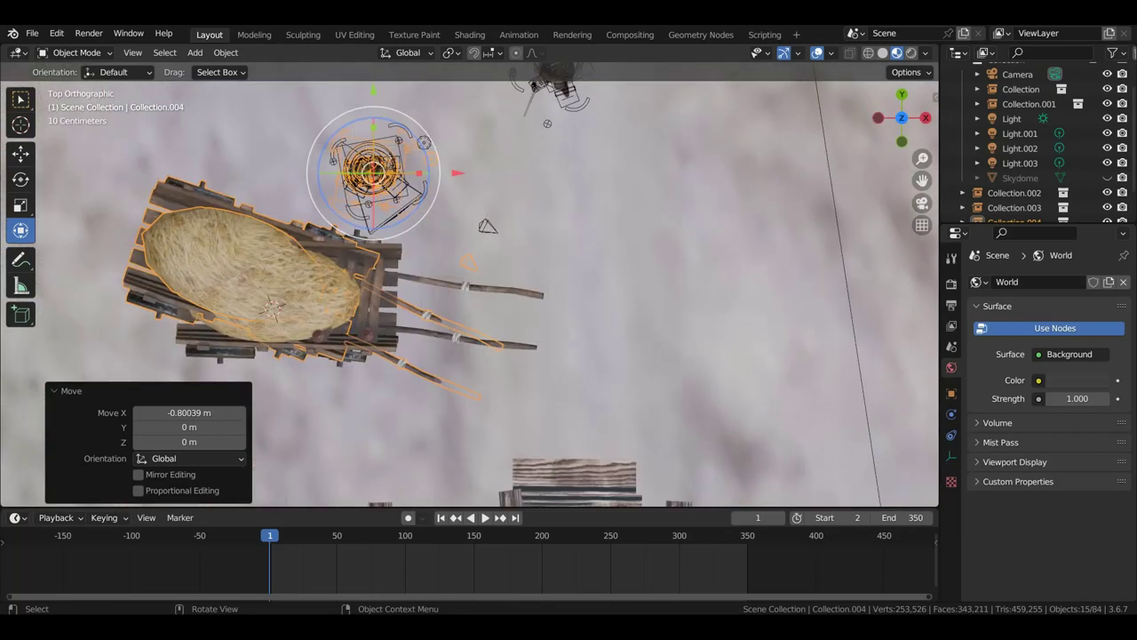
{"action": "key", "text": "r"}
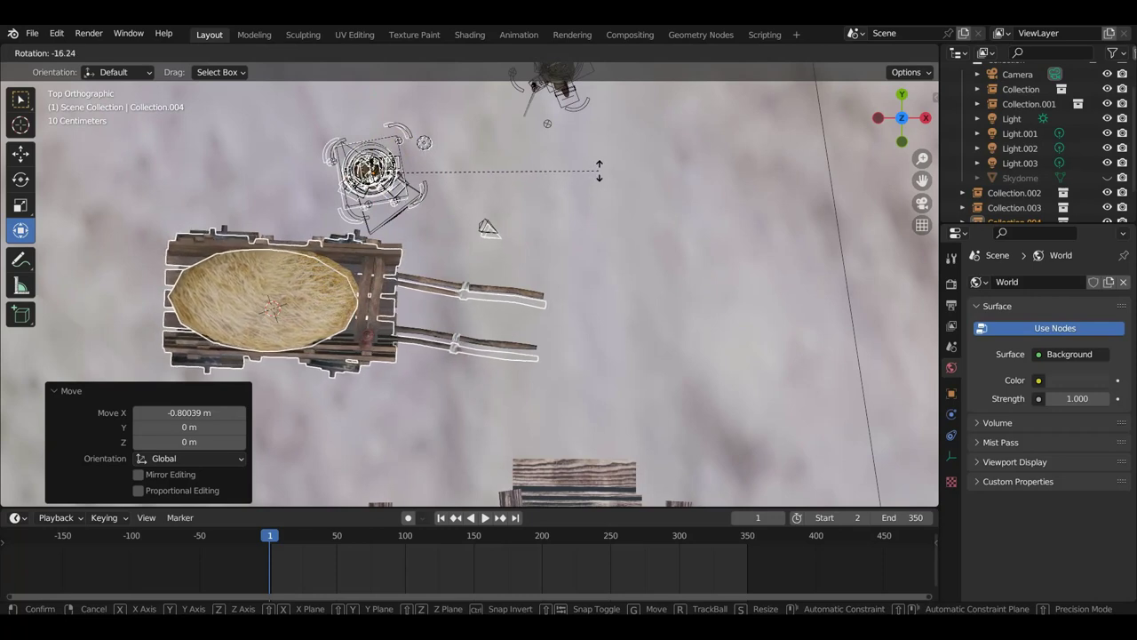
{"action": "left_click", "coordinate": [599, 175]}
{"action": "key", "text": "ctrl+z"}
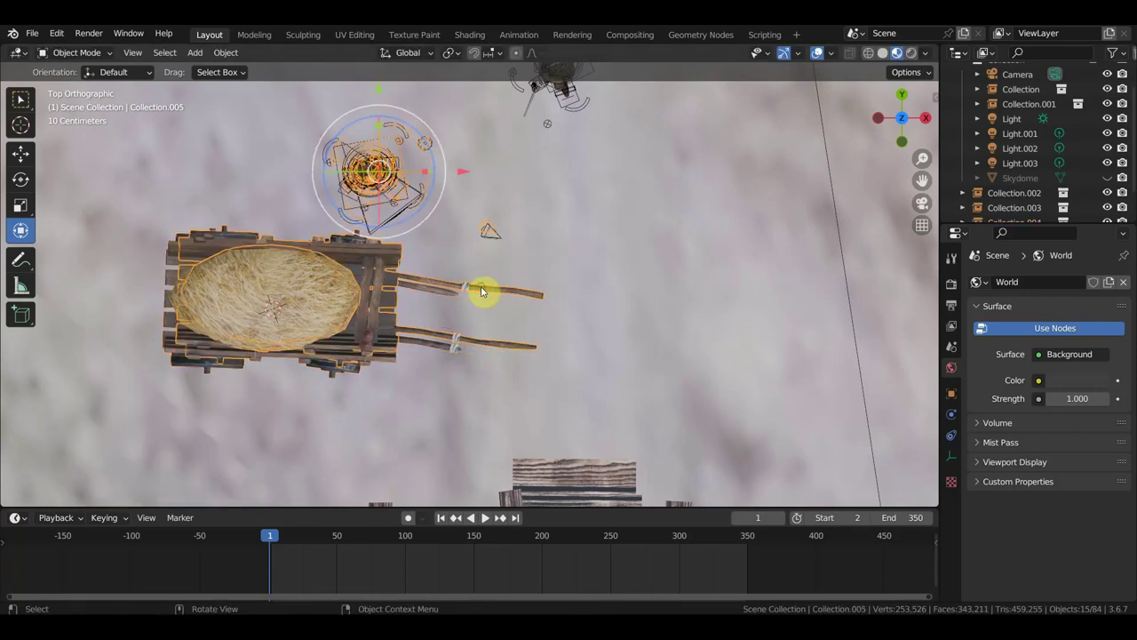
{"action": "key", "text": "Delete"}
Select the new cowboy by the cart and turn him 3.48°
{"action": "middle_click_drag", "start_coordinate": [537, 262], "coordinate": [320, 114]}
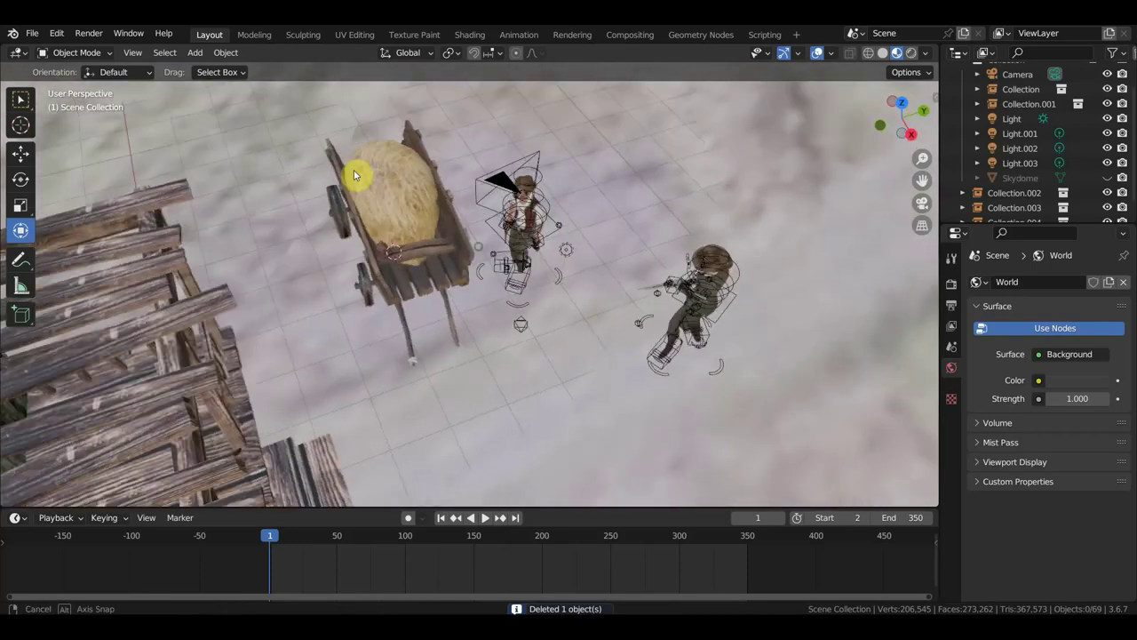
{"action": "middle_click_drag", "start_coordinate": [449, 237], "coordinate": [450, 216]}
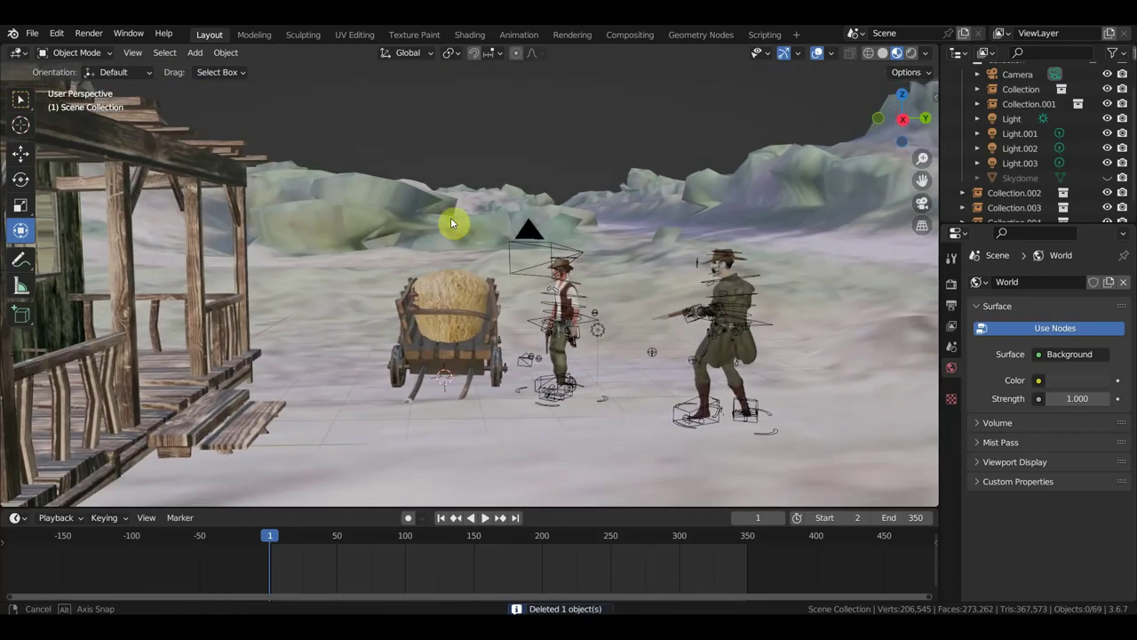
{"action": "mouse_move", "coordinate": [497, 279]}
{"action": "middle_mouse_down"}
{"action": "mouse_move", "coordinate": [271, 285]}
{"action": "mouse_move", "coordinate": [448, 316]}
{"action": "middle_mouse_up"}
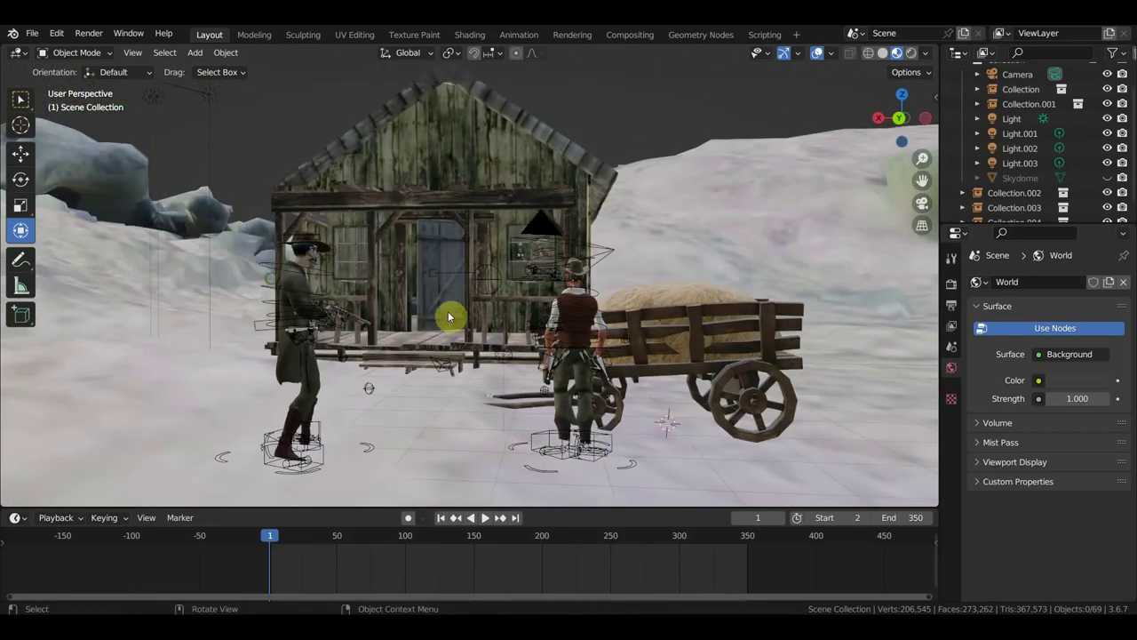
{"action": "left_click", "coordinate": [582, 348]}
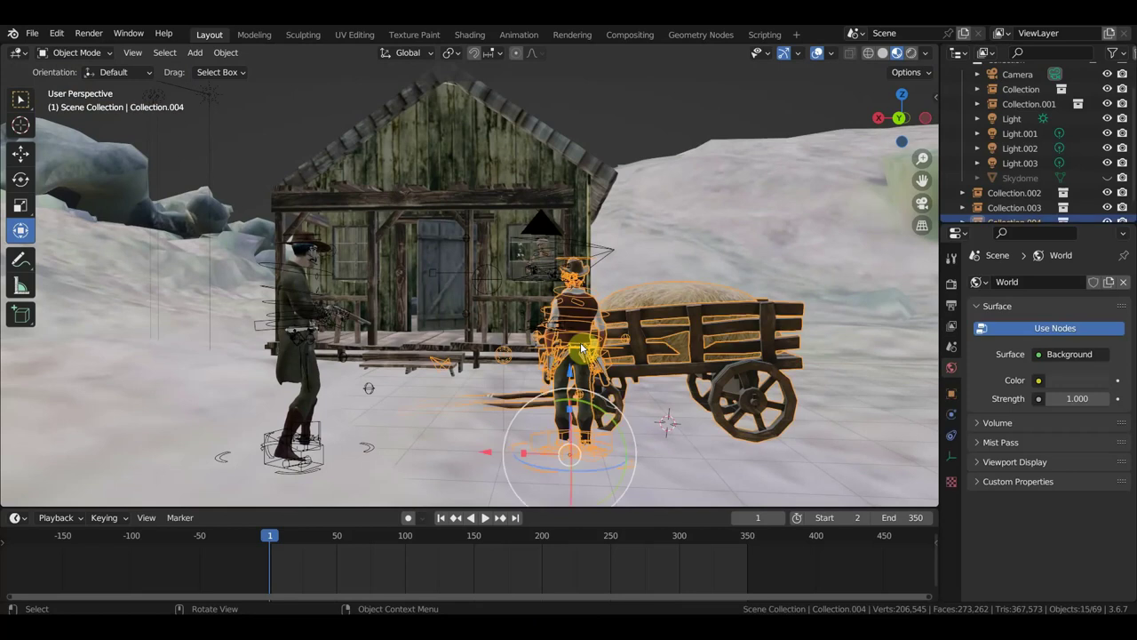
{"action": "key", "text": "r"}
{"action": "left_click", "coordinate": [727, 418]}
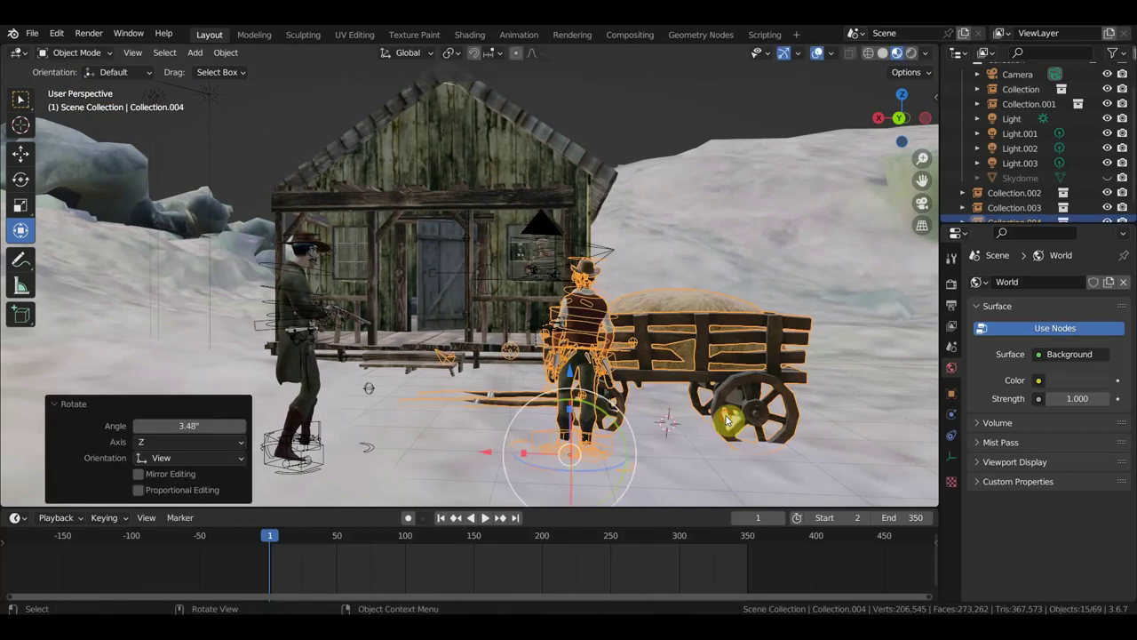
Nudge the cowboy's position twice and turn him -0.474° around Z
{"action": "key", "text": "g"}
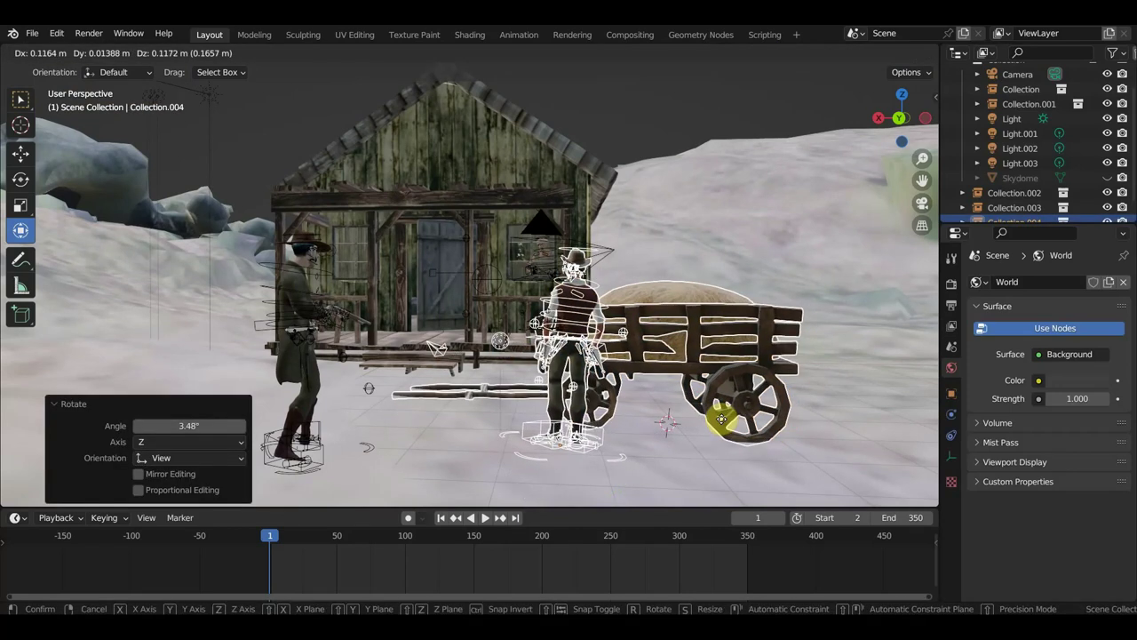
{"action": "left_click", "coordinate": [724, 424]}
{"action": "key", "text": "g"}
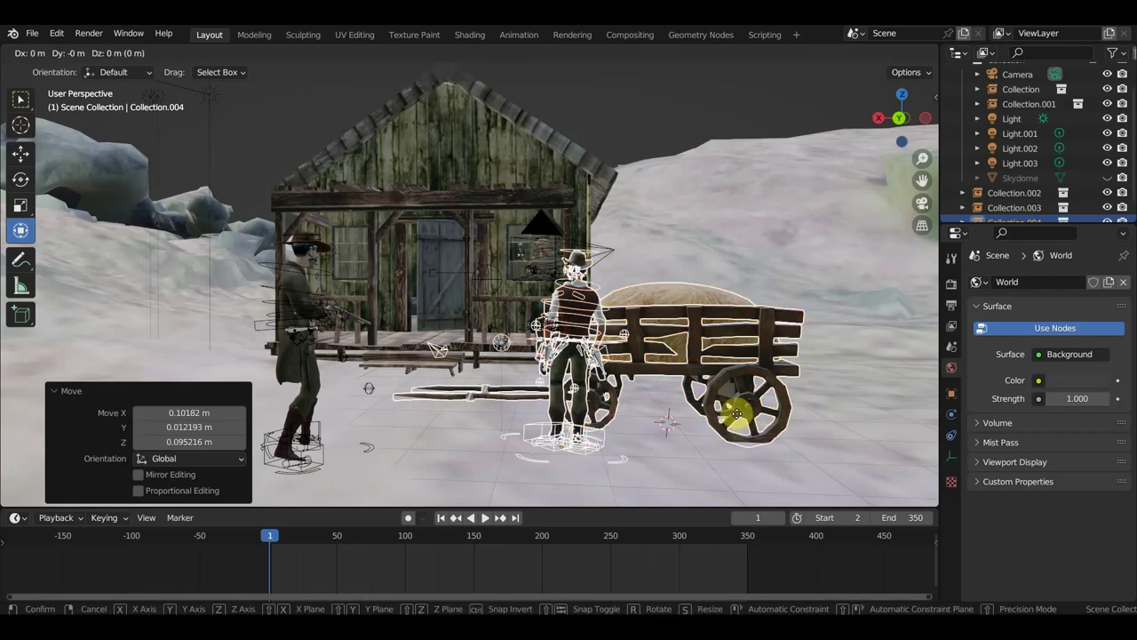
{"action": "left_click", "coordinate": [735, 412]}
{"action": "key", "text": "r"}
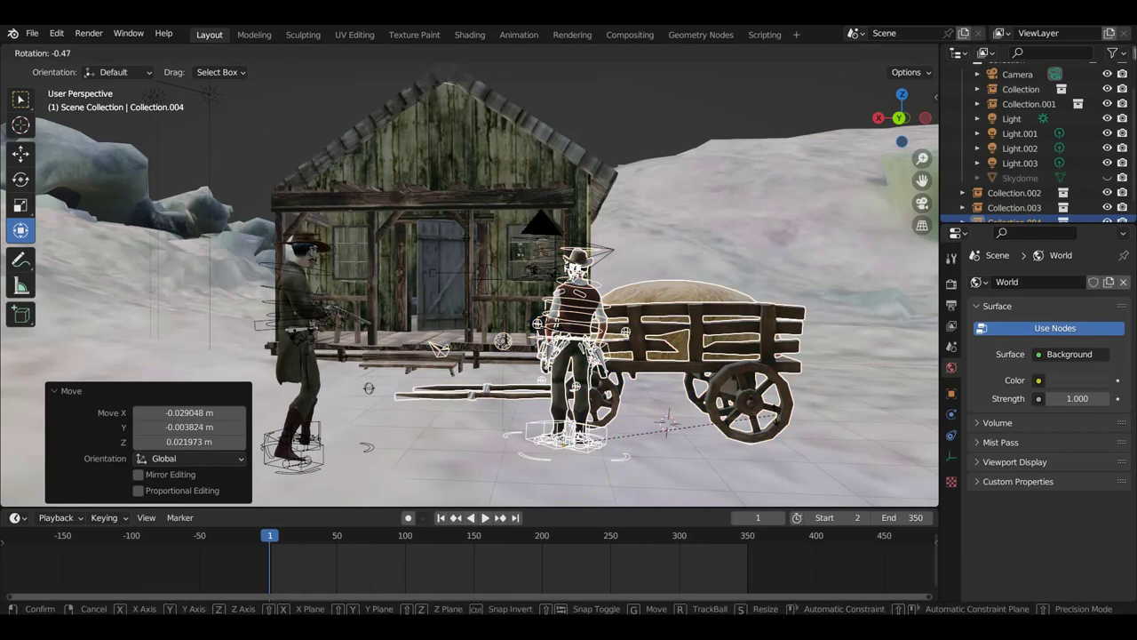
{"action": "left_click", "coordinate": [775, 419]}
Preview the animation and stop it at frame 177 to view the cart and house
{"action": "middle_click_drag", "start_coordinate": [695, 417], "coordinate": [909, 426]}
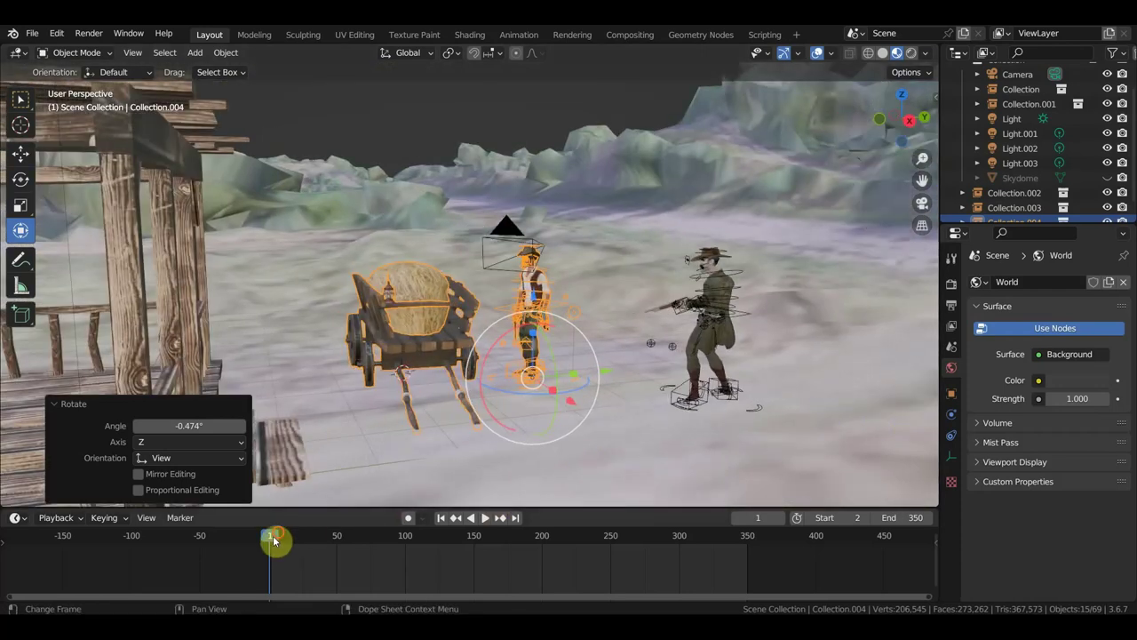
{"action": "key", "text": "space"}
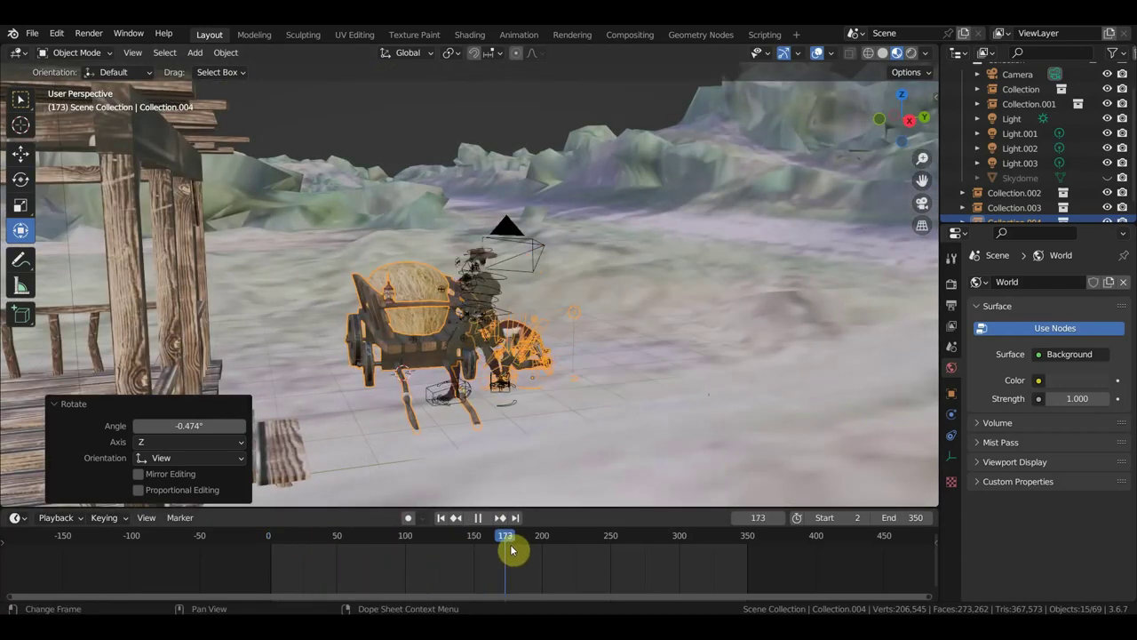
{"action": "key", "text": "space"}
{"action": "middle_click_drag", "start_coordinate": [524, 418], "coordinate": [364, 417]}
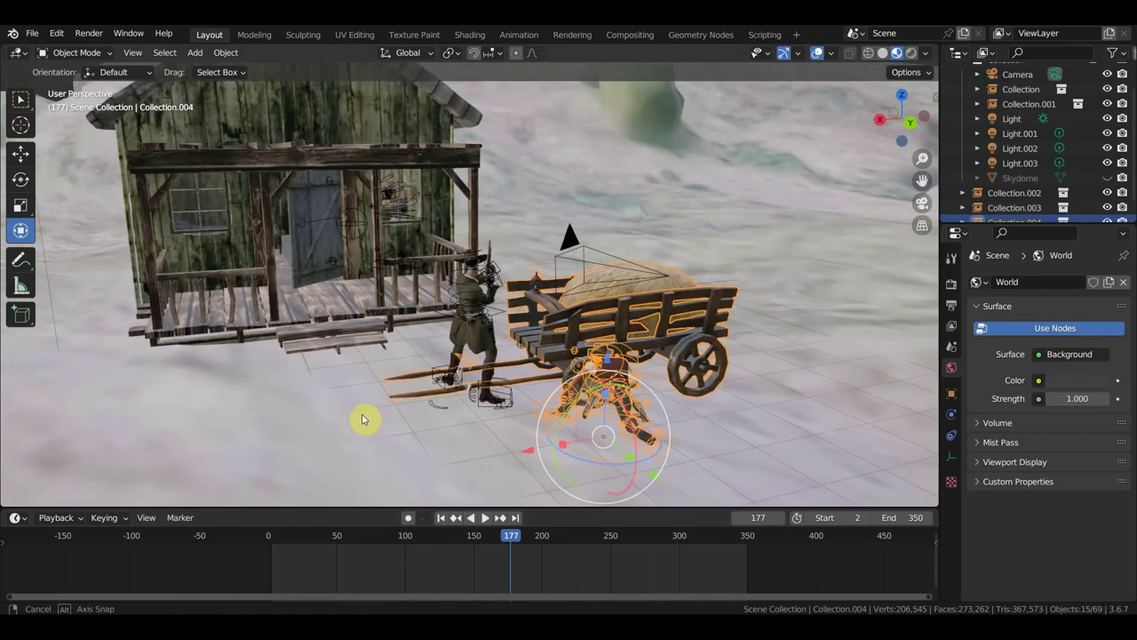
{"action": "middle_click_drag", "start_coordinate": [522, 388], "coordinate": [507, 386]}
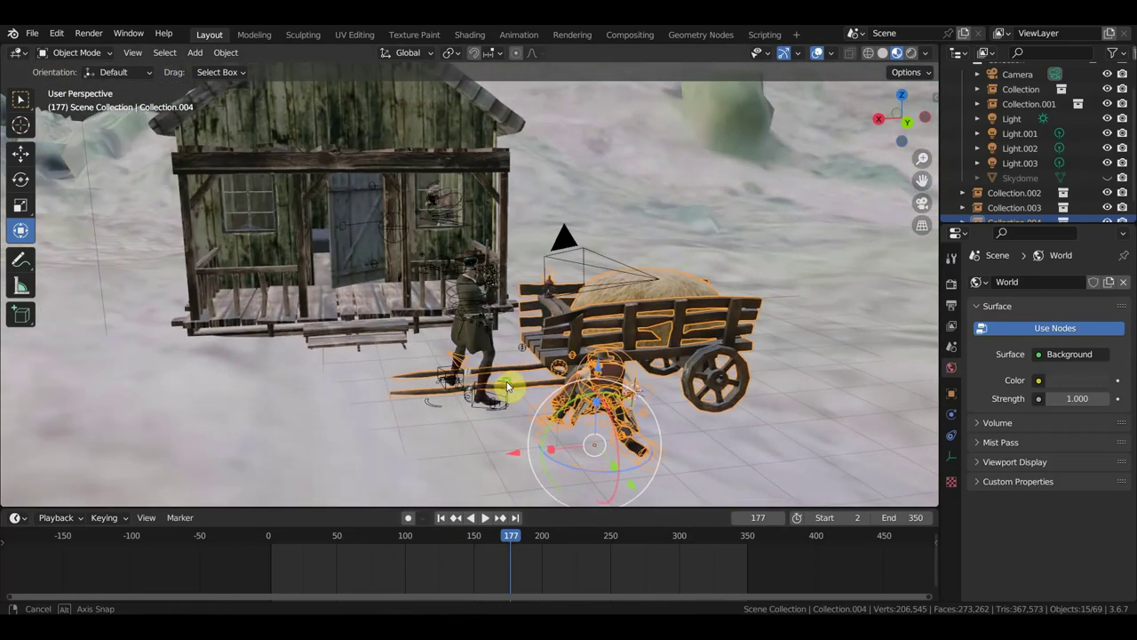
Move the hero cowboy by the cart along X and Y and raise him slightly
{"action": "left_click", "coordinate": [491, 347]}
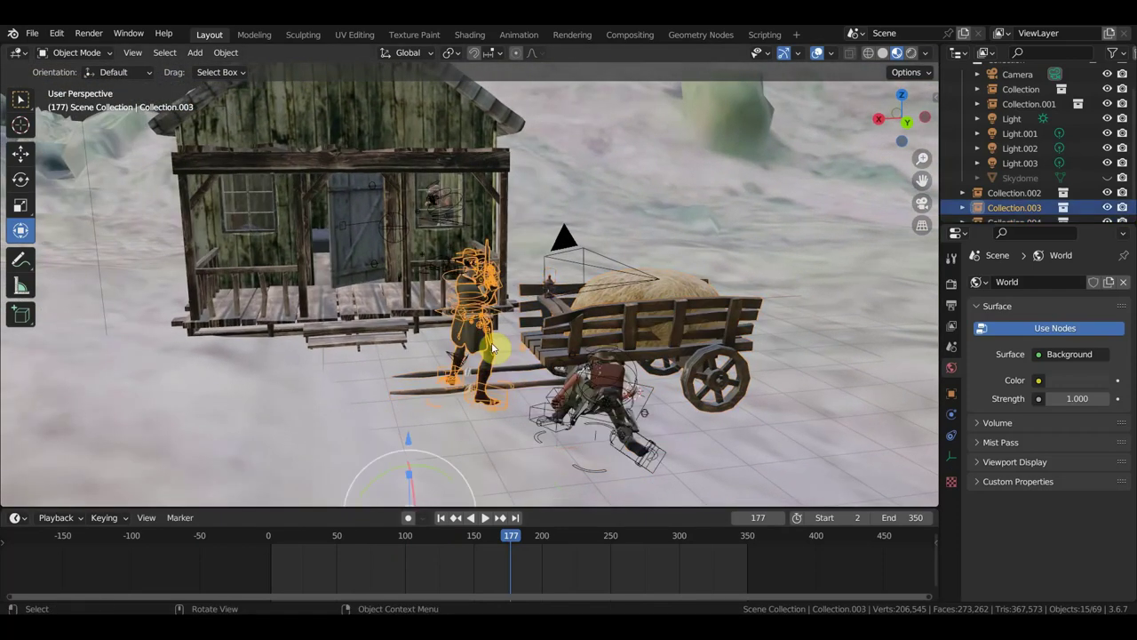
{"action": "scroll", "coordinate": [441, 464], "scroll_direction": "down", "scroll_amount": 2}
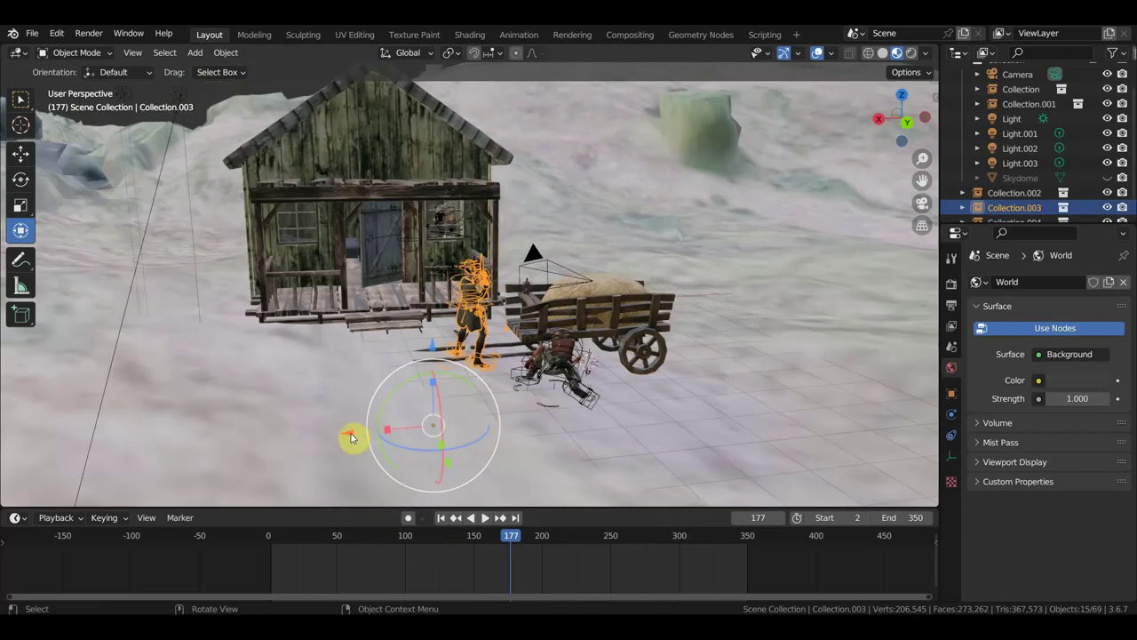
{"action": "left_click_drag", "start_coordinate": [351, 437], "coordinate": [295, 445]}
{"action": "middle_click_drag", "start_coordinate": [457, 396], "coordinate": [563, 394]}
{"action": "mouse_move", "coordinate": [684, 432]}
{"action": "left_mouse_down"}
{"action": "mouse_move", "coordinate": [807, 457]}
{"action": "mouse_move", "coordinate": [780, 456]}
{"action": "left_mouse_up"}
{"action": "mouse_move", "coordinate": [548, 539]}
{"action": "left_mouse_down"}
{"action": "mouse_move", "coordinate": [584, 543]}
{"action": "mouse_move", "coordinate": [263, 521]}
{"action": "left_mouse_up"}
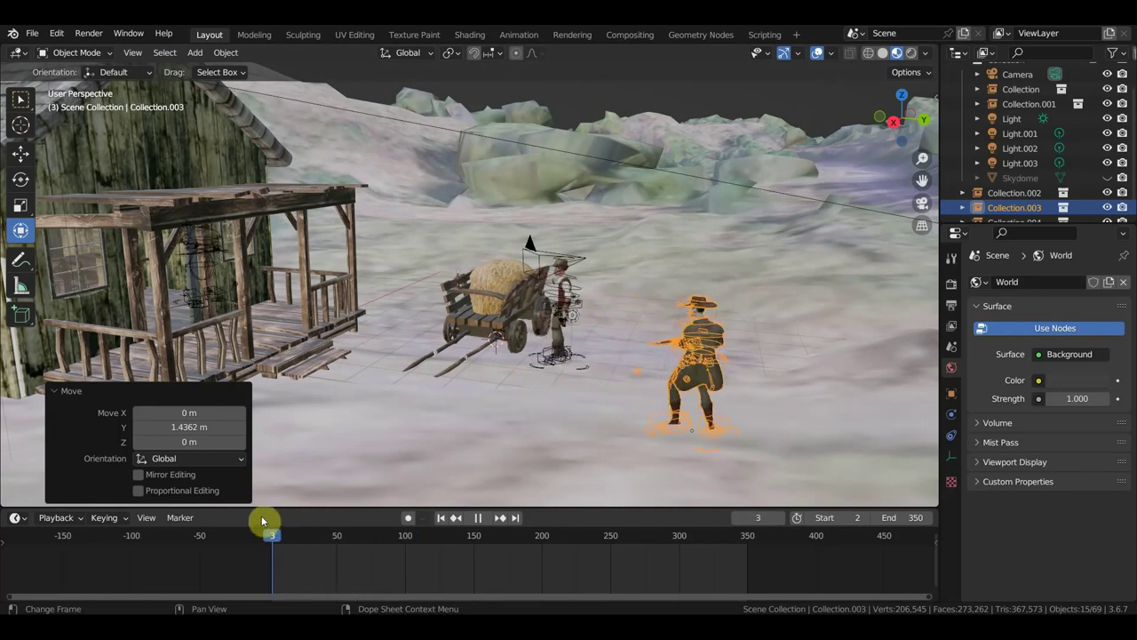
{"action": "key", "text": "g"}
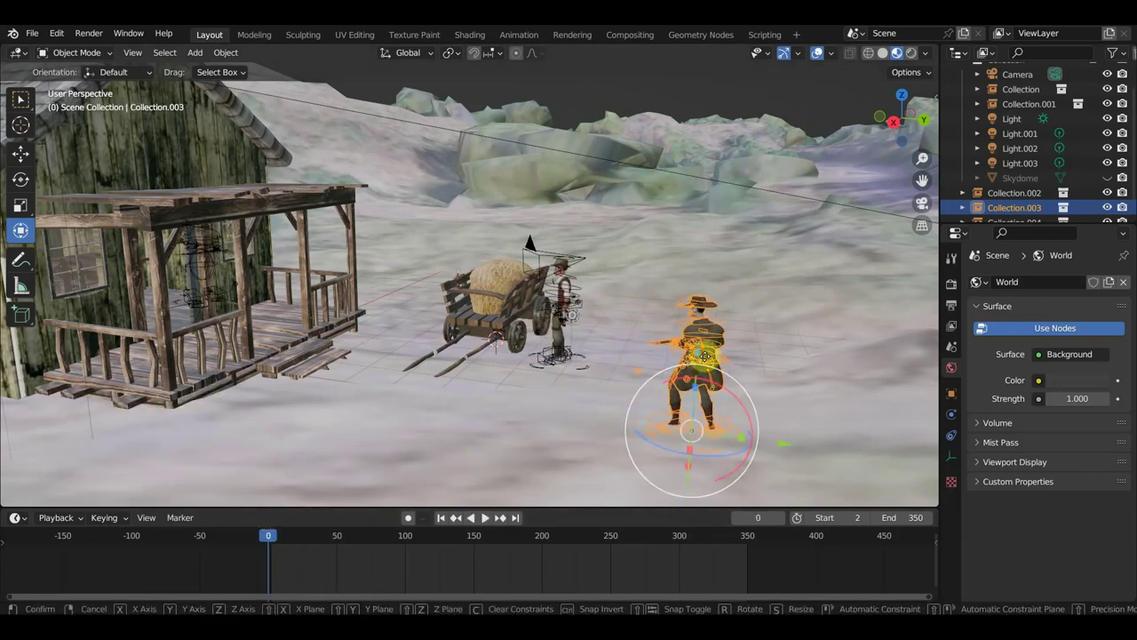
{"action": "left_click", "coordinate": [698, 347]}
Play the animation to frame 314 and inspect the cowboy beside the hay cart from several sides
{"action": "mouse_move", "coordinate": [779, 350]}
{"action": "middle_mouse_down"}
{"action": "mouse_move", "coordinate": [668, 353]}
{"action": "mouse_move", "coordinate": [627, 341]}
{"action": "middle_mouse_up"}
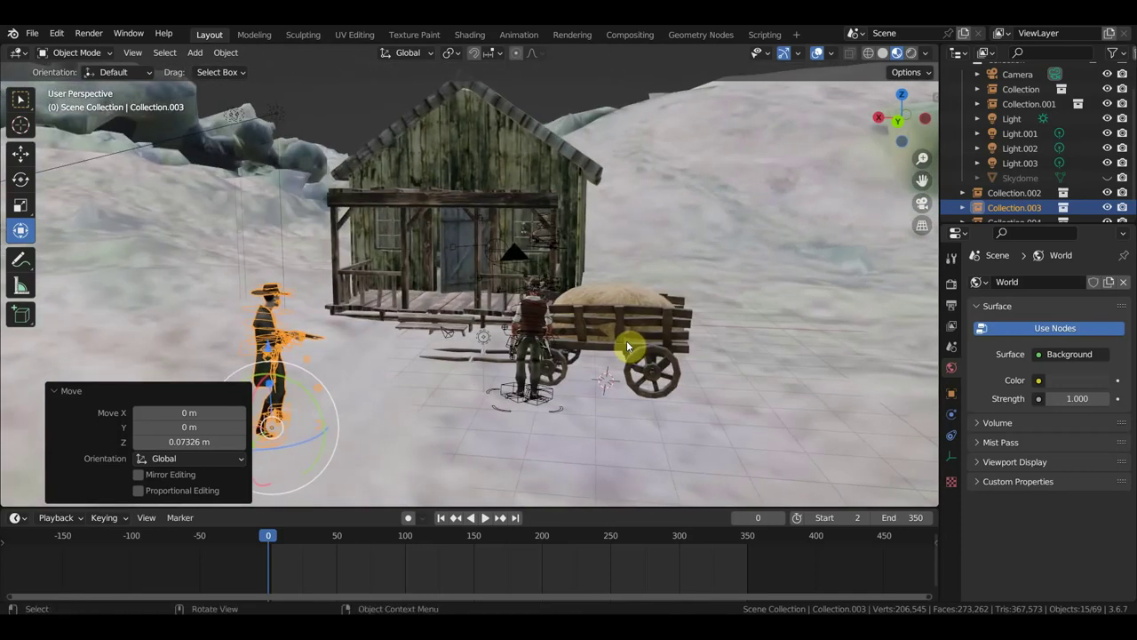
{"action": "scroll", "coordinate": [399, 206], "scroll_direction": "up", "scroll_amount": 2}
{"action": "scroll", "coordinate": [401, 207], "scroll_direction": "up", "scroll_amount": 3}
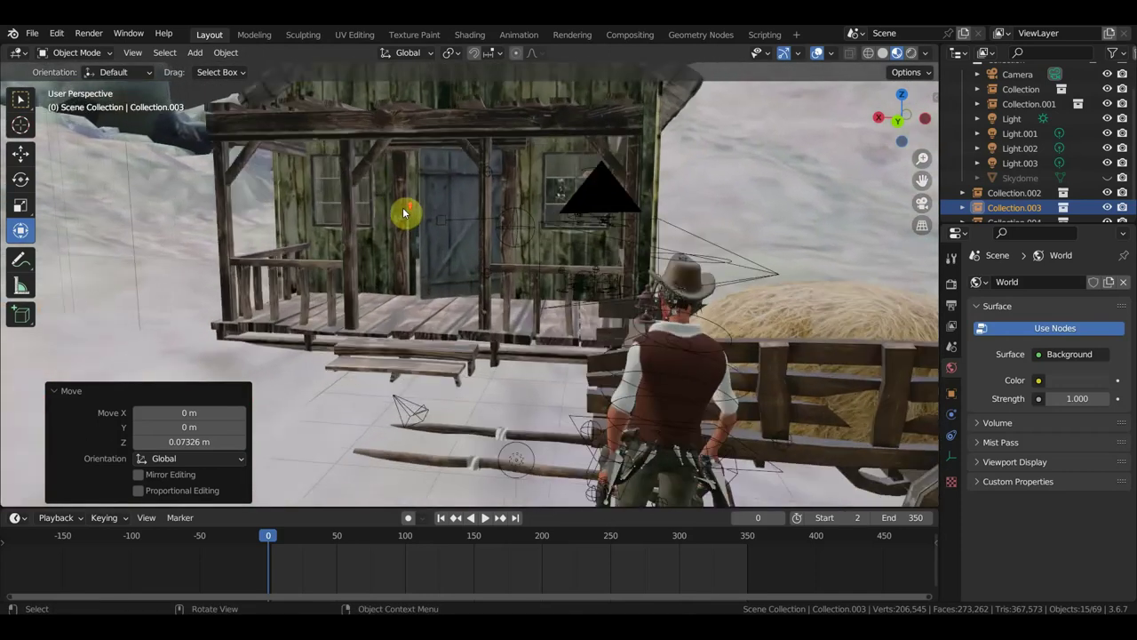
{"action": "middle_click_drag", "start_coordinate": [400, 208], "coordinate": [475, 220]}
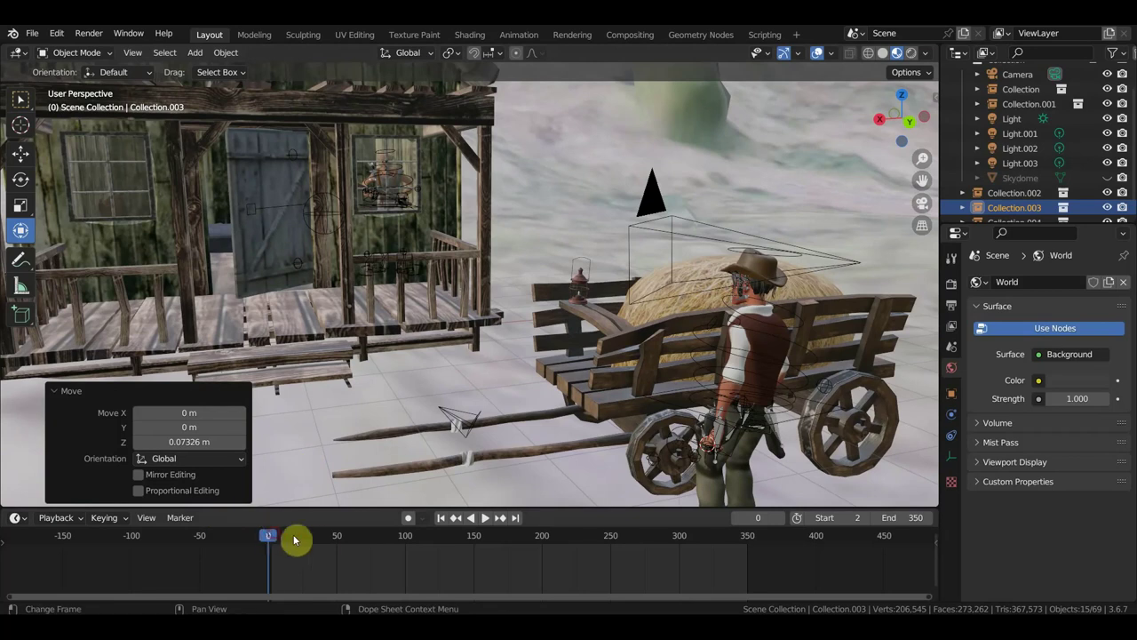
{"action": "key", "text": "space"}
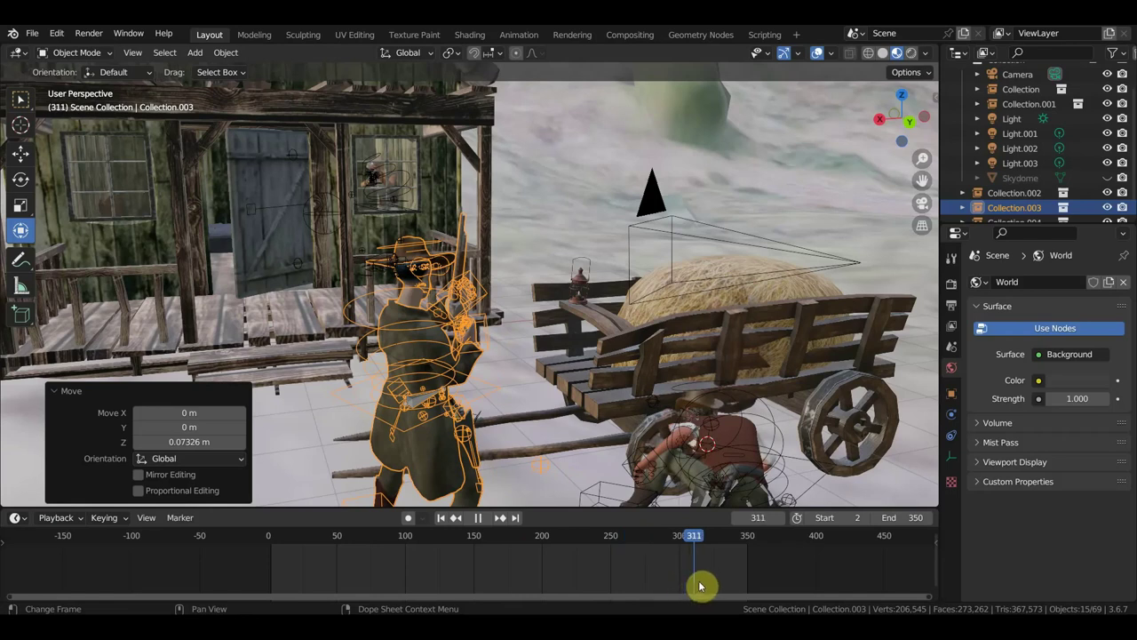
{"action": "key", "text": "space"}
{"action": "mouse_move", "coordinate": [617, 444]}
{"action": "middle_mouse_down"}
{"action": "mouse_move", "coordinate": [556, 335]}
{"action": "mouse_move", "coordinate": [540, 338]}
{"action": "middle_mouse_up"}
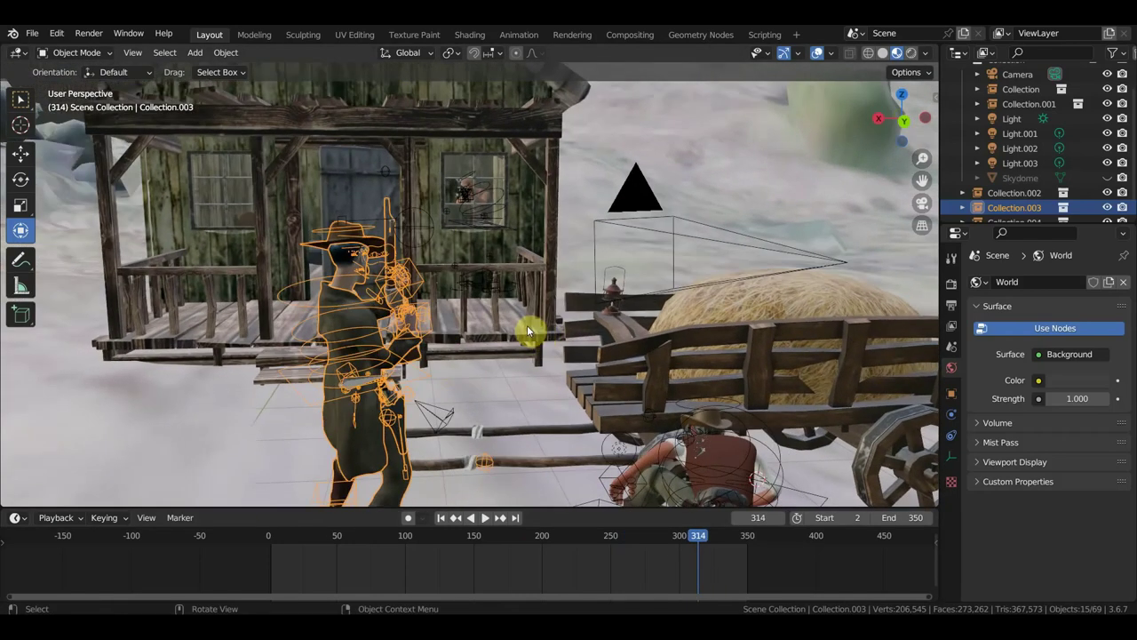
{"action": "mouse_move", "coordinate": [612, 429]}
{"action": "middle_mouse_down"}
{"action": "mouse_move", "coordinate": [573, 417]}
{"action": "mouse_move", "coordinate": [589, 418]}
{"action": "mouse_move", "coordinate": [634, 376]}
{"action": "mouse_move", "coordinate": [624, 330]}
{"action": "middle_mouse_up"}
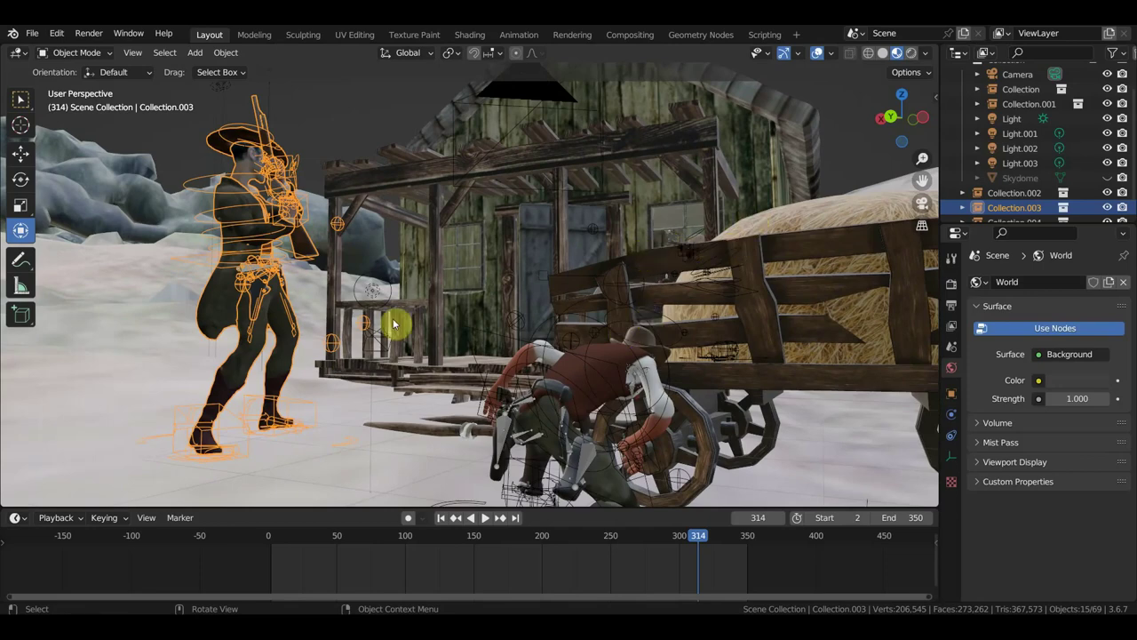
{"action": "mouse_move", "coordinate": [393, 324]}
{"action": "middle_mouse_down"}
{"action": "mouse_move", "coordinate": [472, 325]}
{"action": "mouse_move", "coordinate": [378, 326]}
{"action": "mouse_move", "coordinate": [593, 338]}
{"action": "mouse_move", "coordinate": [619, 326]}
{"action": "middle_mouse_up"}
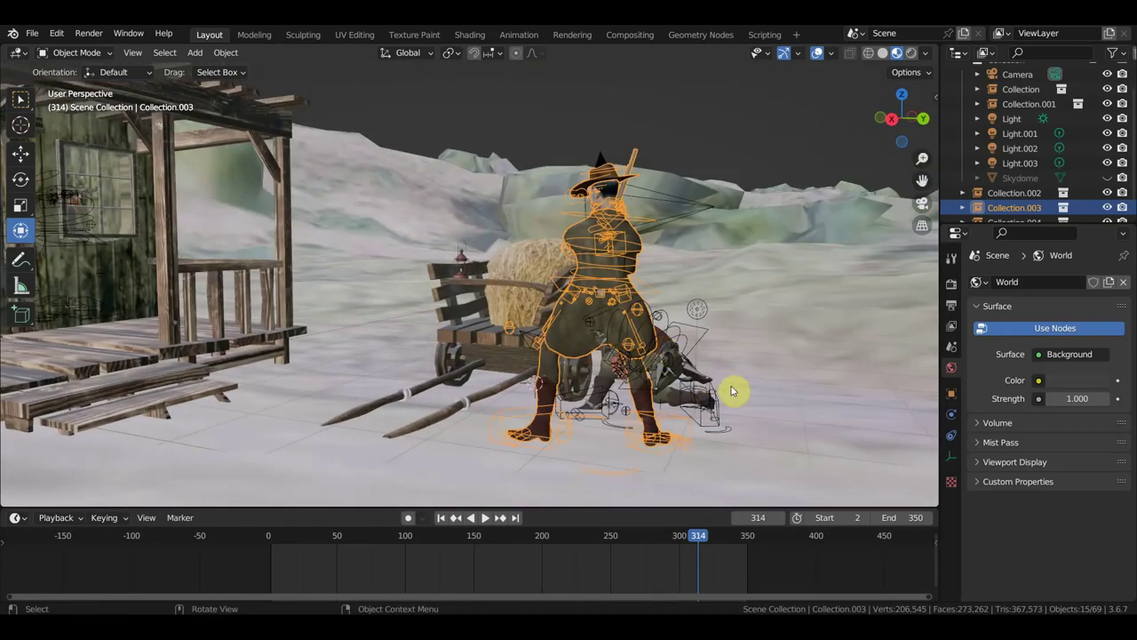
Resize the cowboy slightly and check him at frame 254 after replaying from frame 3
{"action": "key", "text": "s"}
{"action": "left_click", "coordinate": [779, 390]}
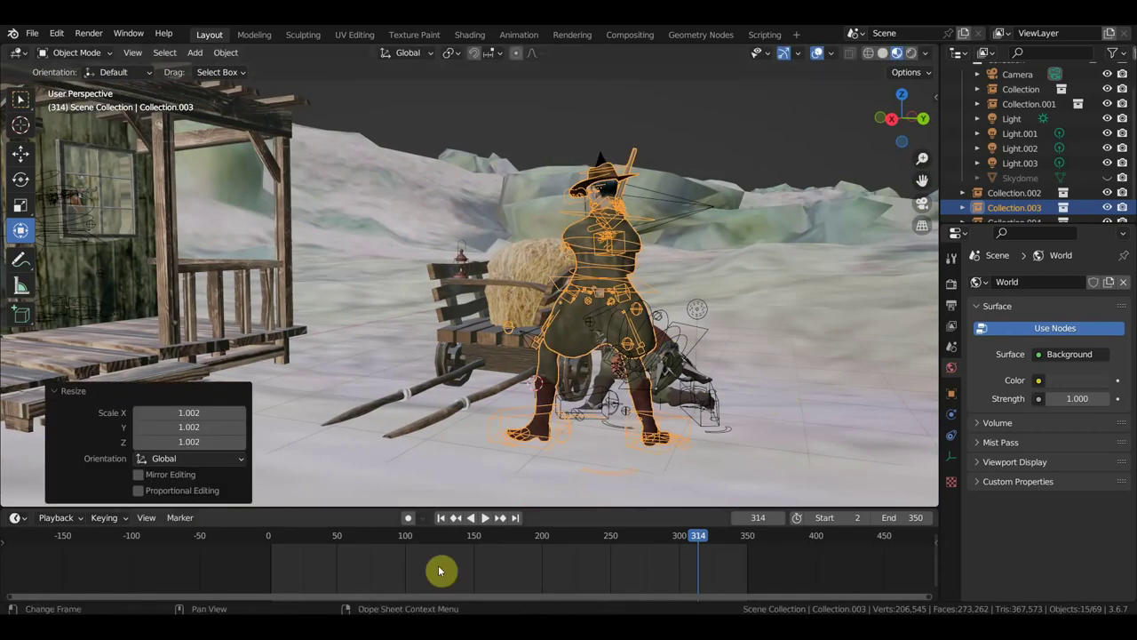
{"action": "left_click", "coordinate": [274, 546]}
{"action": "scroll", "coordinate": [685, 414], "scroll_direction": "down", "scroll_amount": 2}
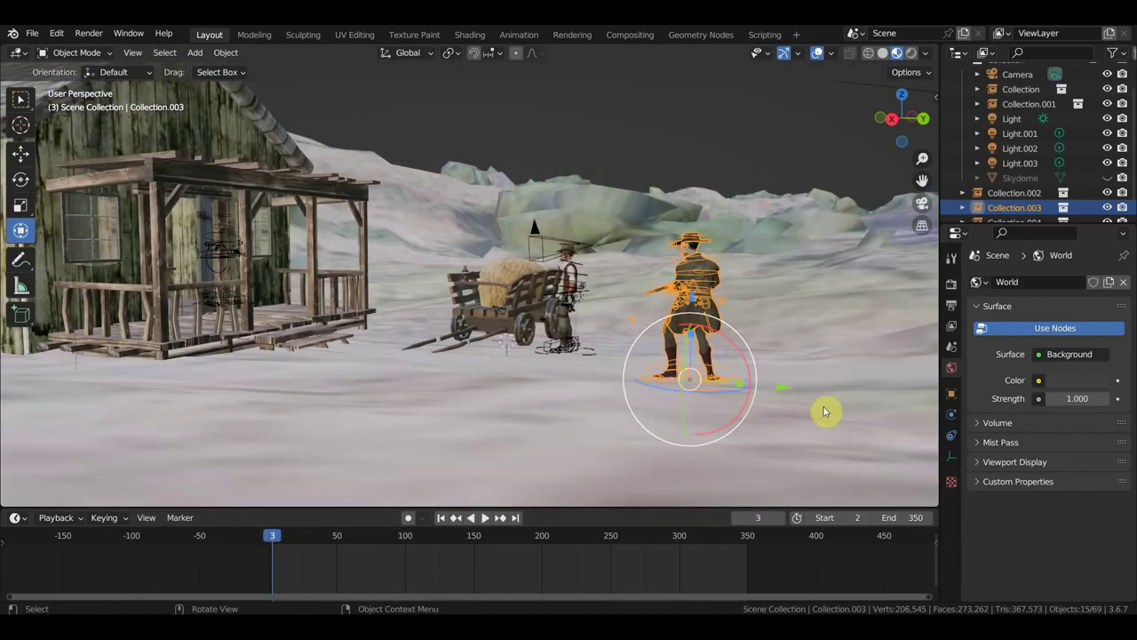
{"action": "key", "text": "space"}
{"action": "left_click_drag", "start_coordinate": [367, 536], "coordinate": [616, 537]}
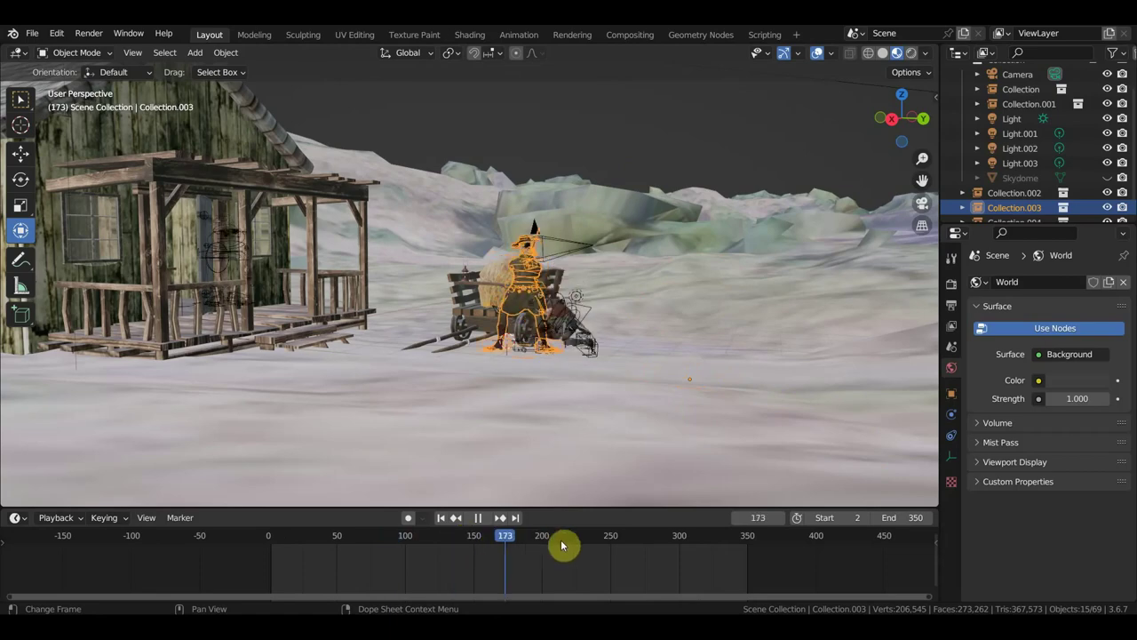
{"action": "key", "text": "space"}
{"action": "scroll", "coordinate": [640, 410], "scroll_direction": "up", "scroll_amount": 5}
{"action": "mouse_move", "coordinate": [640, 410]}
{"action": "middle_mouse_down"}
{"action": "mouse_move", "coordinate": [502, 410]}
{"action": "mouse_move", "coordinate": [835, 405]}
{"action": "mouse_move", "coordinate": [719, 404]}
{"action": "middle_mouse_up"}
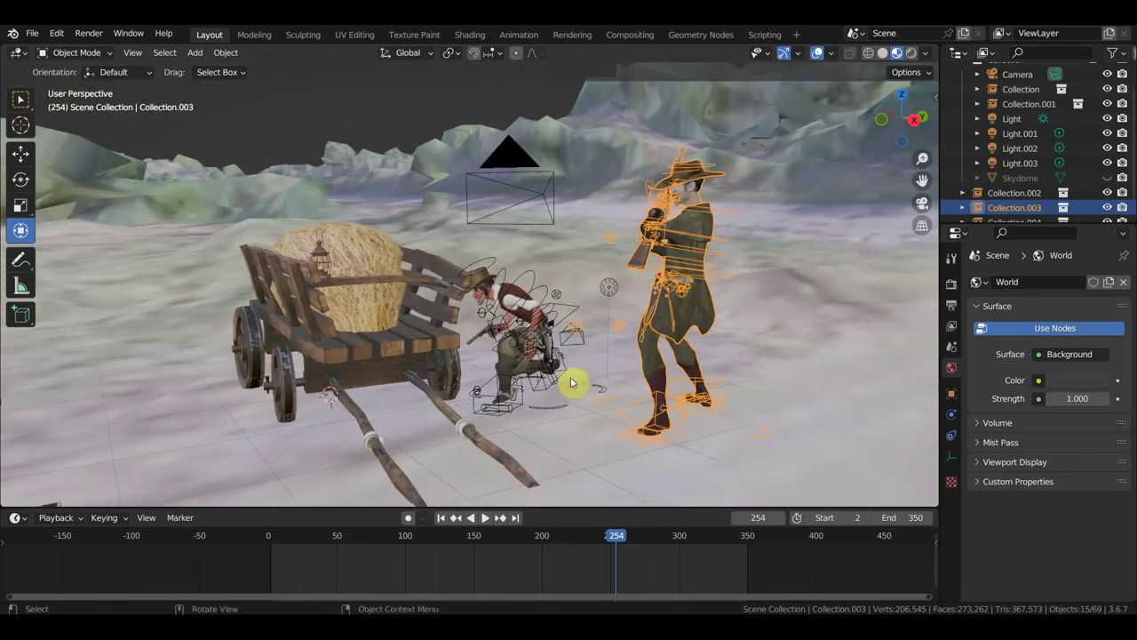
{"action": "middle_click_drag", "start_coordinate": [583, 359], "coordinate": [437, 363]}
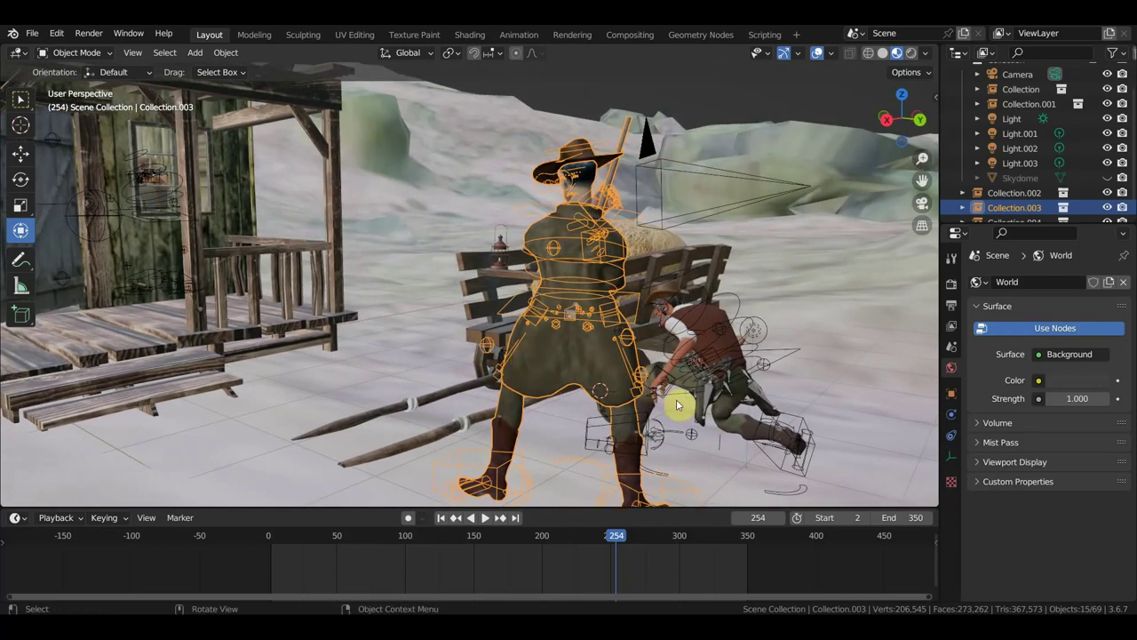
Rescale the cowboy to 0.929, then 0.955, finally 1.086, and select the kneeling man
{"action": "key", "text": "s"}
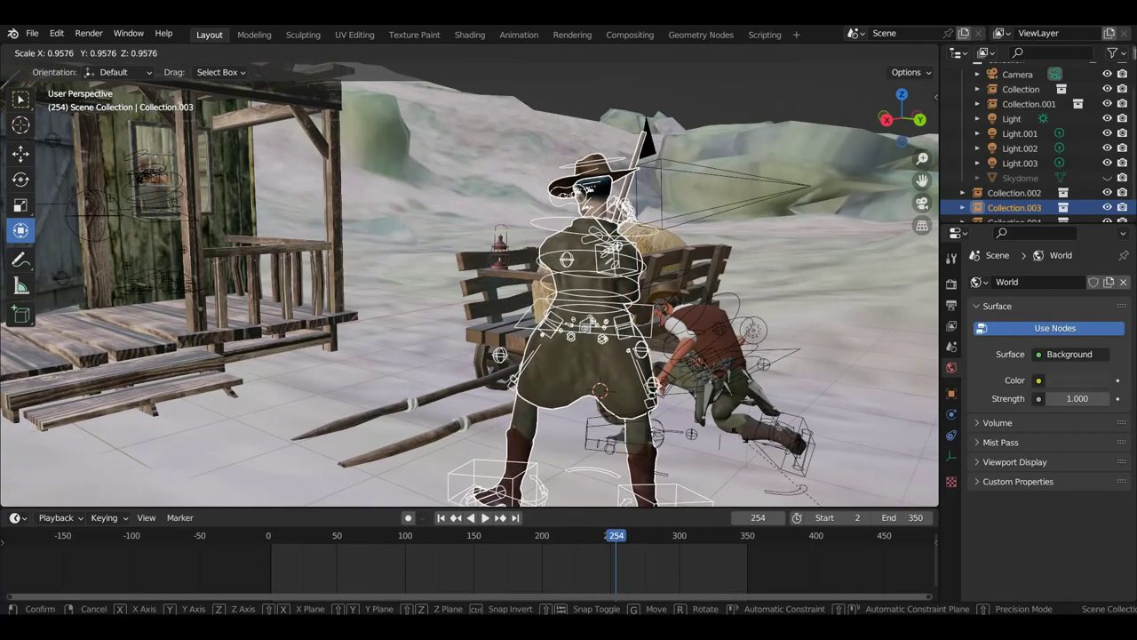
{"action": "left_click", "coordinate": [697, 418]}
{"action": "middle_click_drag", "start_coordinate": [655, 422], "coordinate": [653, 421]}
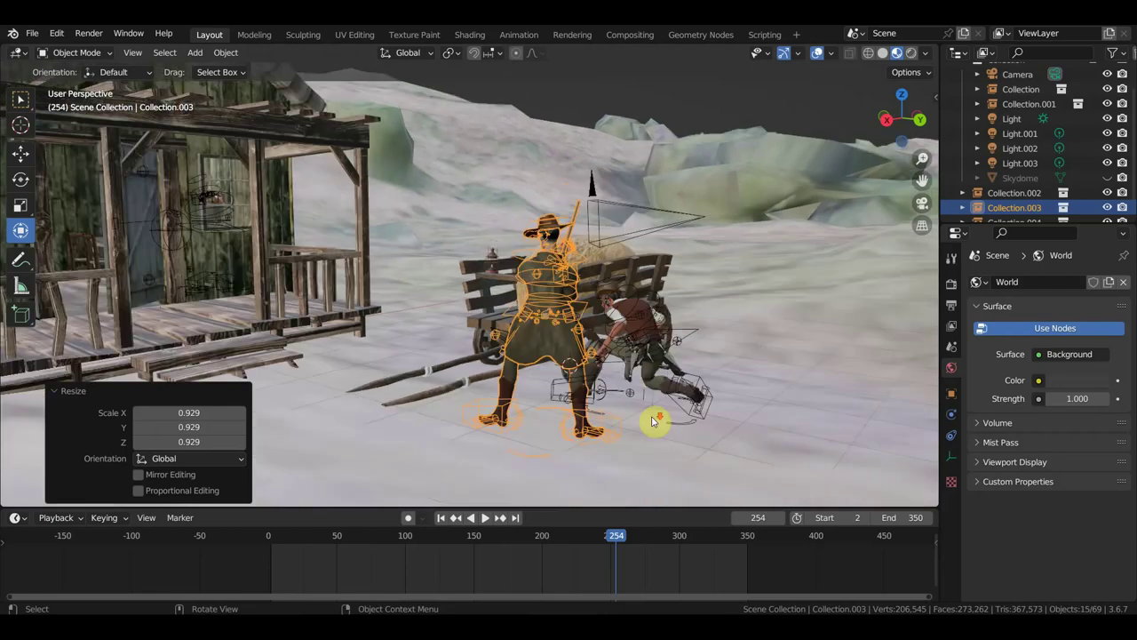
{"action": "middle_click_drag", "start_coordinate": [462, 401], "coordinate": [406, 400]}
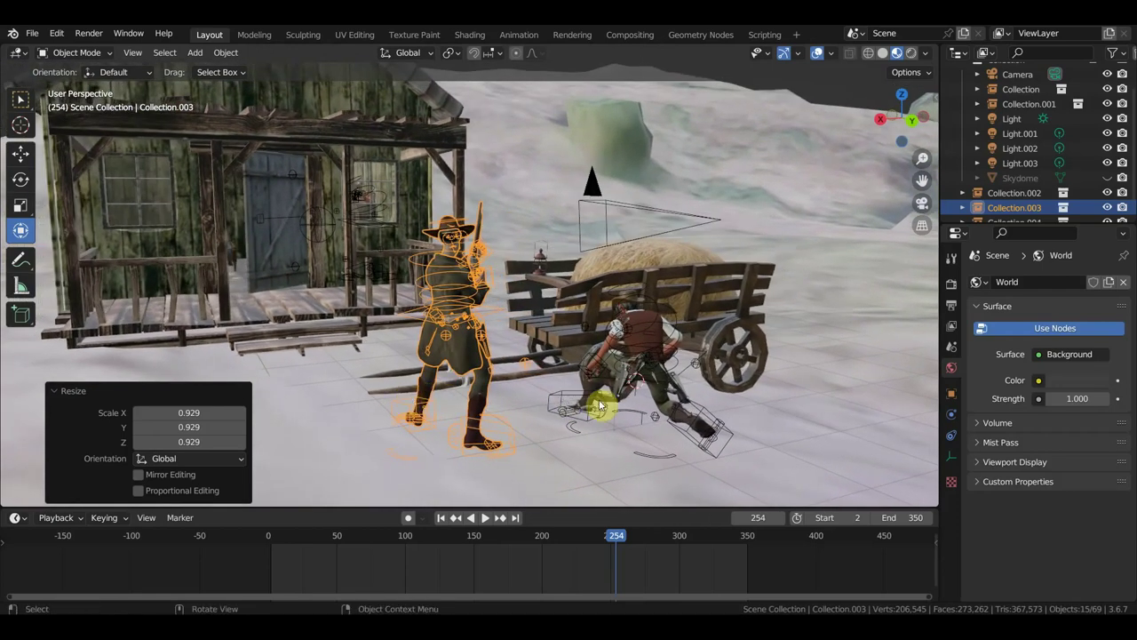
{"action": "key", "text": "s"}
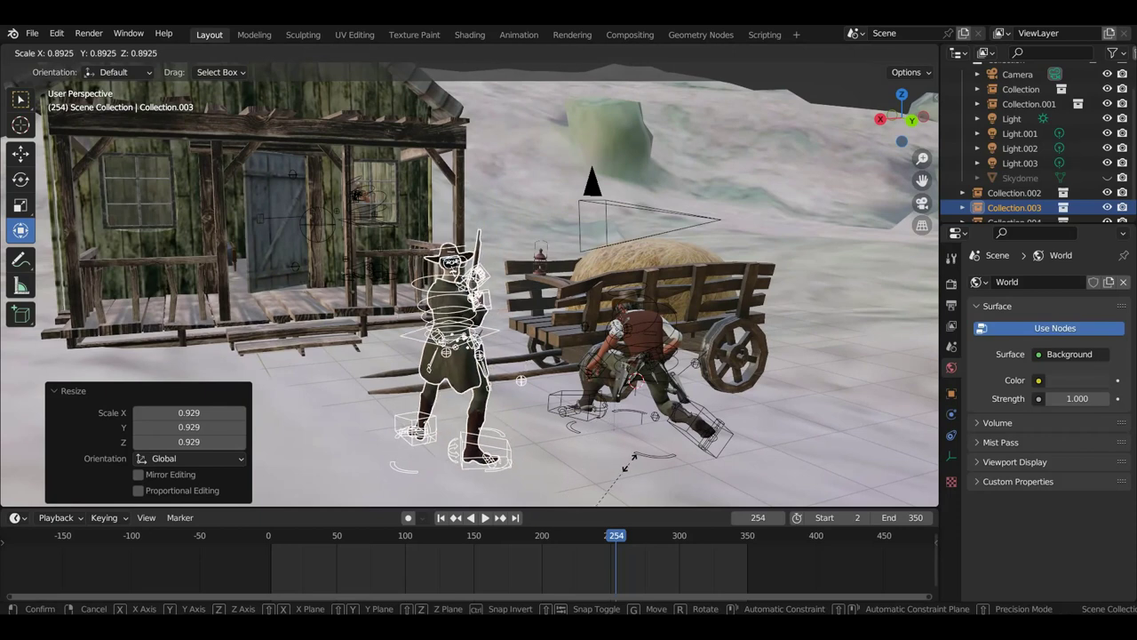
{"action": "left_click", "coordinate": [636, 441]}
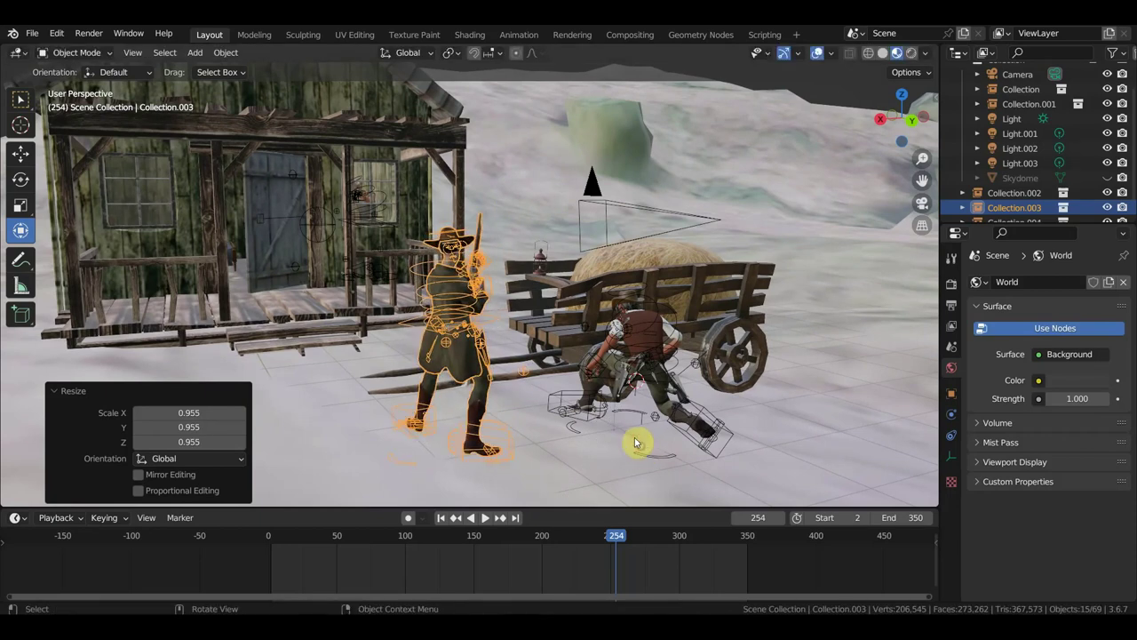
{"action": "middle_click_drag", "start_coordinate": [636, 441], "coordinate": [702, 430]}
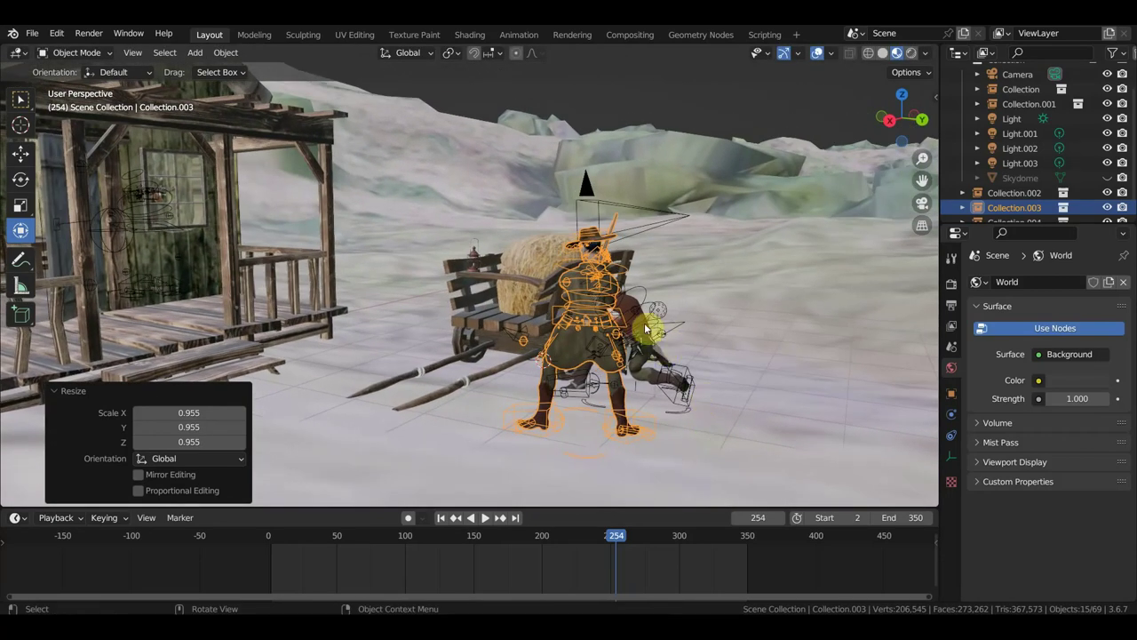
{"action": "key", "text": "s"}
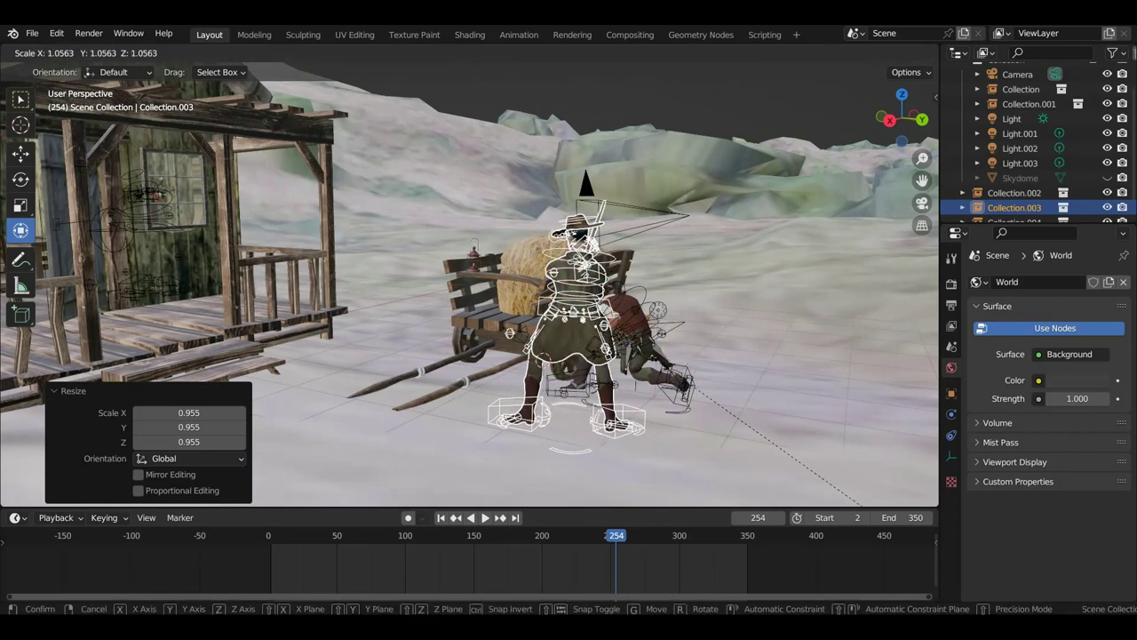
{"action": "left_click", "coordinate": [651, 370]}
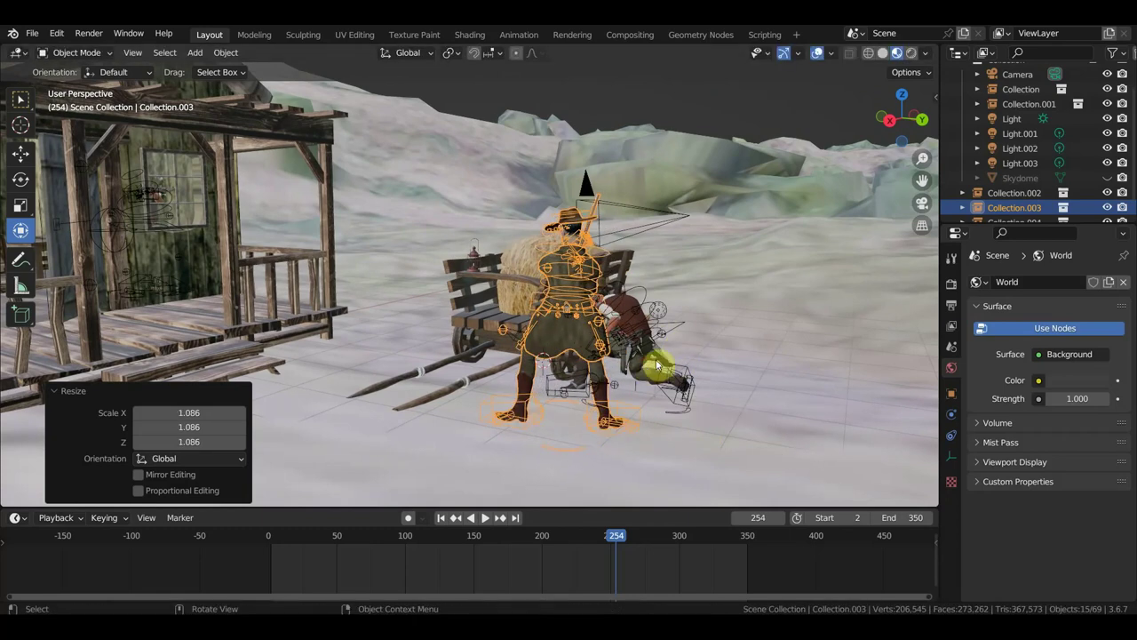
{"action": "middle_click_drag", "start_coordinate": [613, 369], "coordinate": [520, 372]}
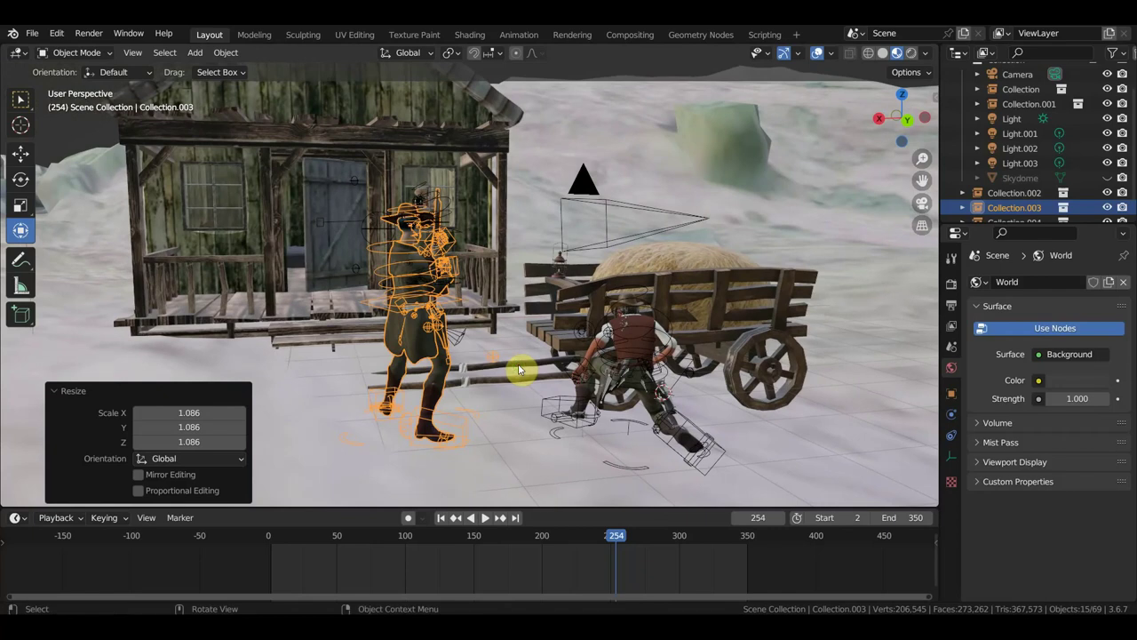
{"action": "left_click", "coordinate": [636, 366]}
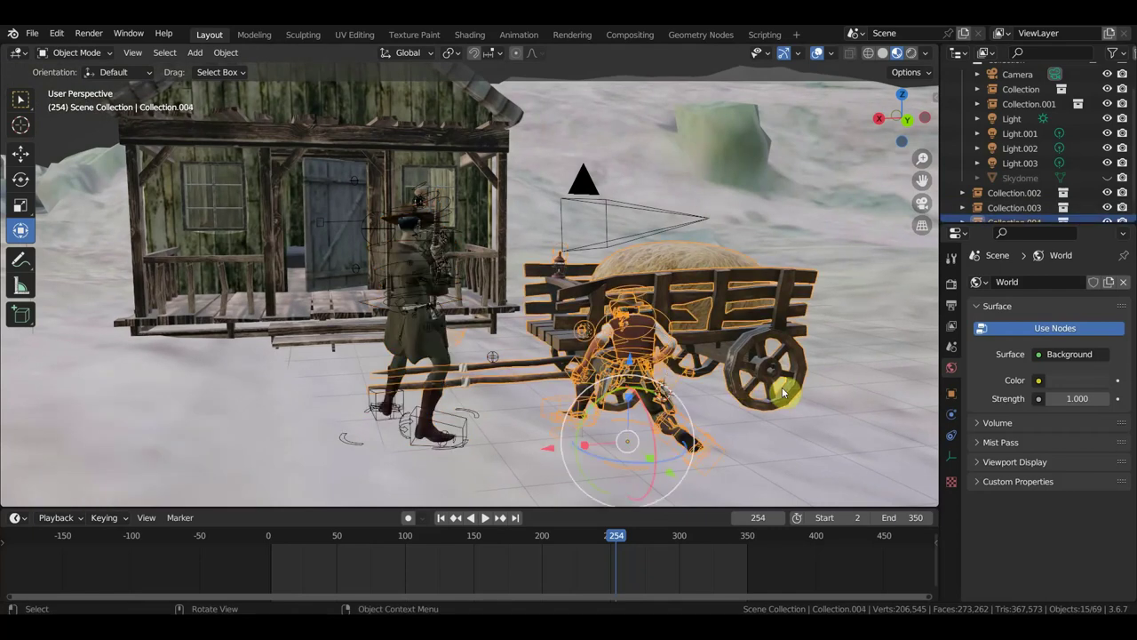
Scale the kneeling man and hay cart to 0.953
{"action": "key", "text": "s"}
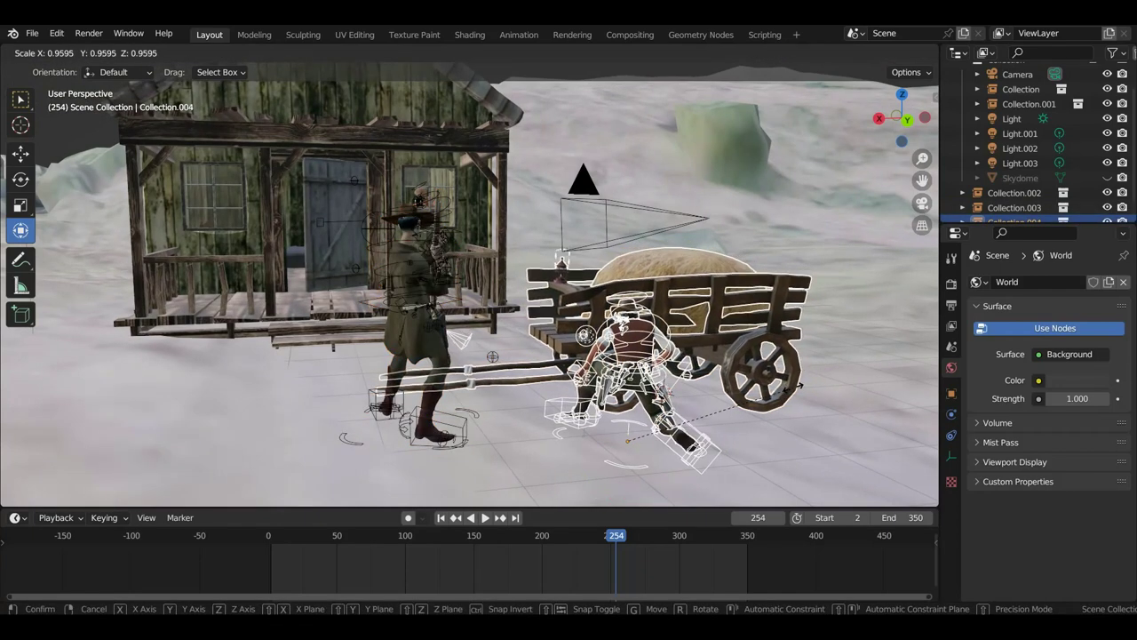
{"action": "left_click", "coordinate": [794, 388]}
{"action": "mouse_move", "coordinate": [794, 388]}
{"action": "middle_mouse_down"}
{"action": "mouse_move", "coordinate": [917, 404]}
{"action": "mouse_move", "coordinate": [18, 406]}
{"action": "mouse_move", "coordinate": [2, 355]}
{"action": "middle_mouse_up"}
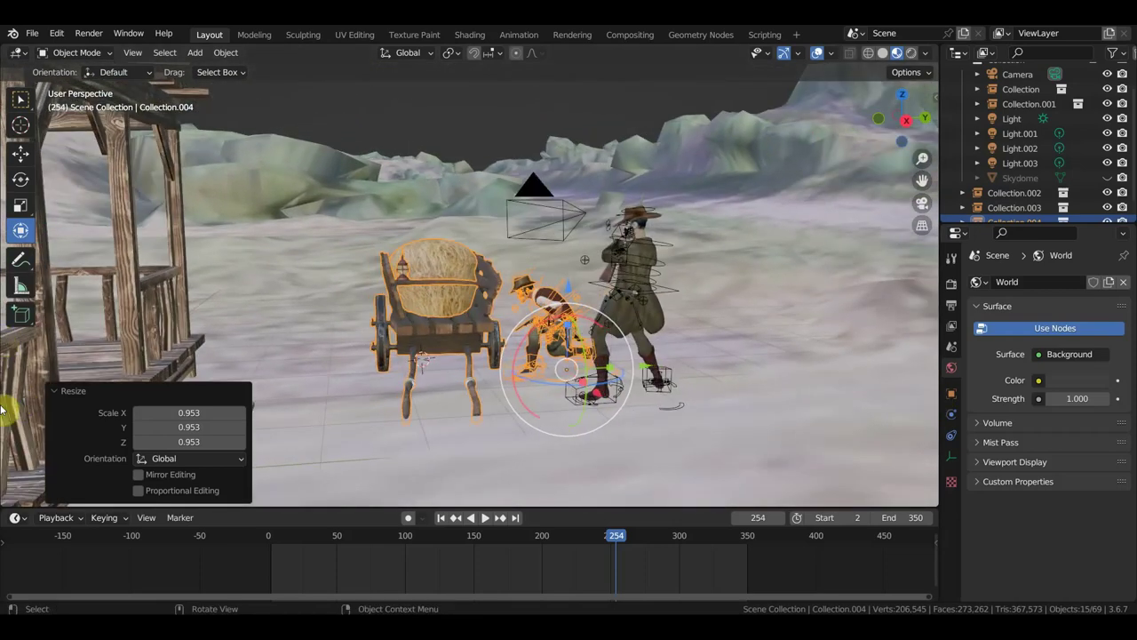
{"action": "middle_click_drag", "start_coordinate": [226, 364], "coordinate": [53, 373]}
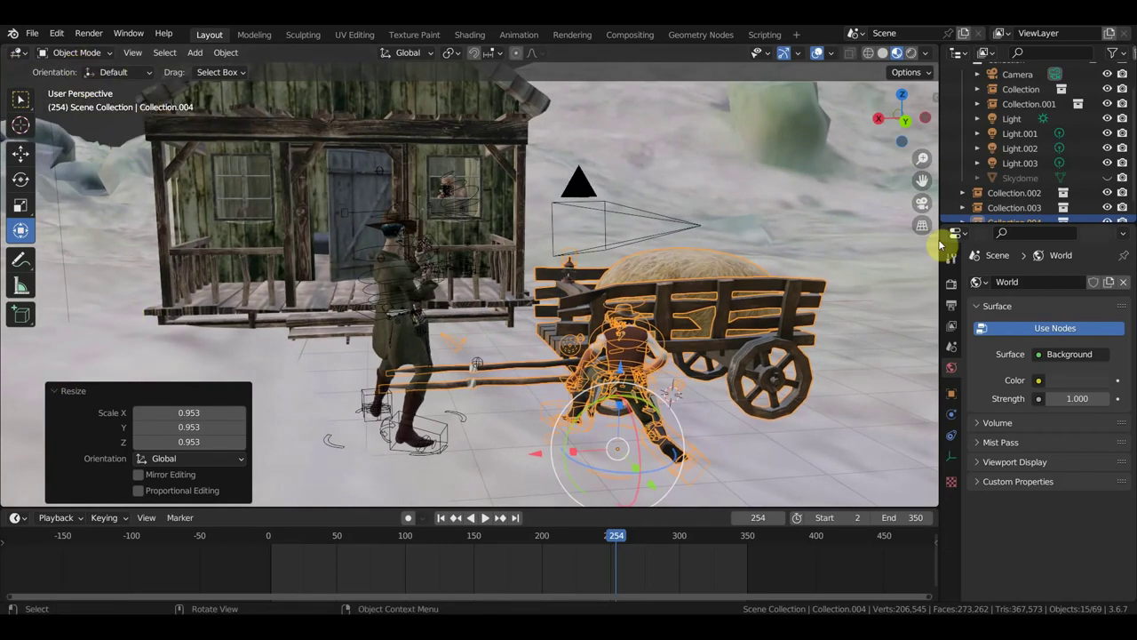
Make the Skydome visible again and look over the cabin, cart and cowboy from several angles
{"action": "left_click", "coordinate": [1107, 178]}
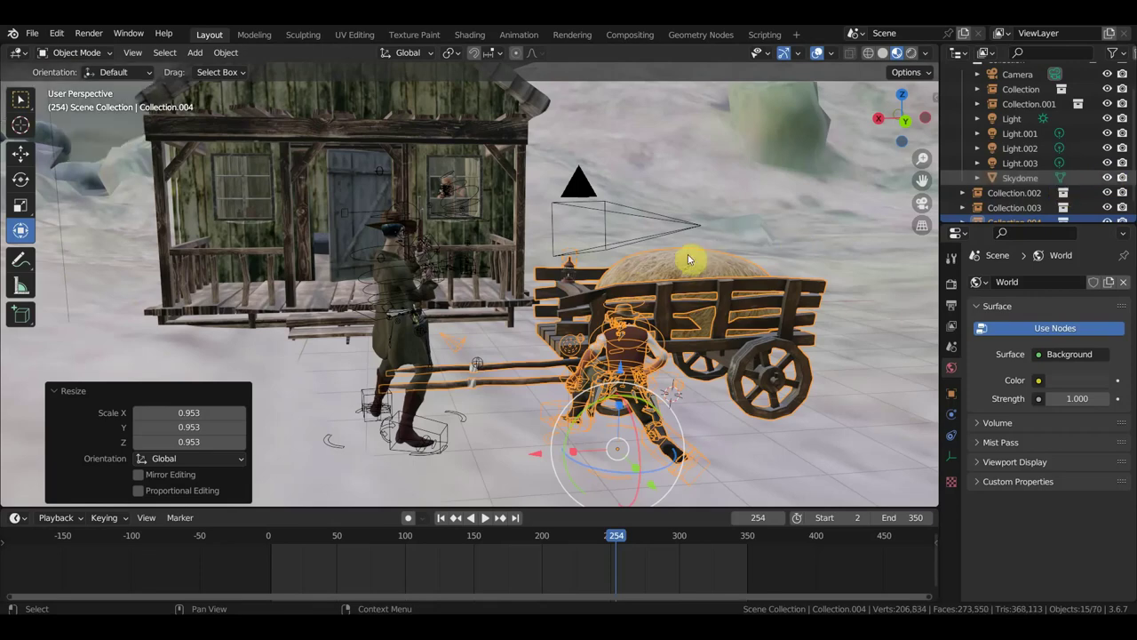
{"action": "scroll", "coordinate": [688, 254], "scroll_direction": "down", "scroll_amount": 3}
{"action": "scroll", "coordinate": [623, 273], "scroll_direction": "down", "scroll_amount": 5}
{"action": "scroll", "coordinate": [623, 274], "scroll_direction": "up", "scroll_amount": 5}
{"action": "middle_click_drag", "start_coordinate": [608, 281], "coordinate": [531, 286]}
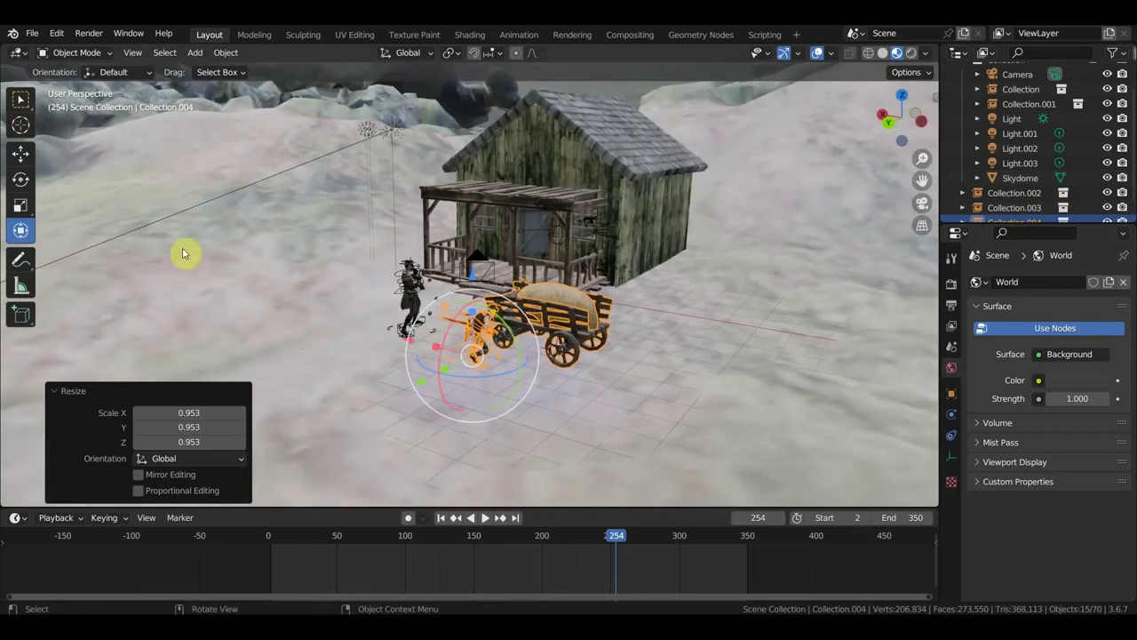
{"action": "mouse_move", "coordinate": [182, 255]}
{"action": "middle_mouse_down"}
{"action": "mouse_move", "coordinate": [213, 178]}
{"action": "mouse_move", "coordinate": [124, 166]}
{"action": "mouse_move", "coordinate": [114, 190]}
{"action": "middle_mouse_up"}
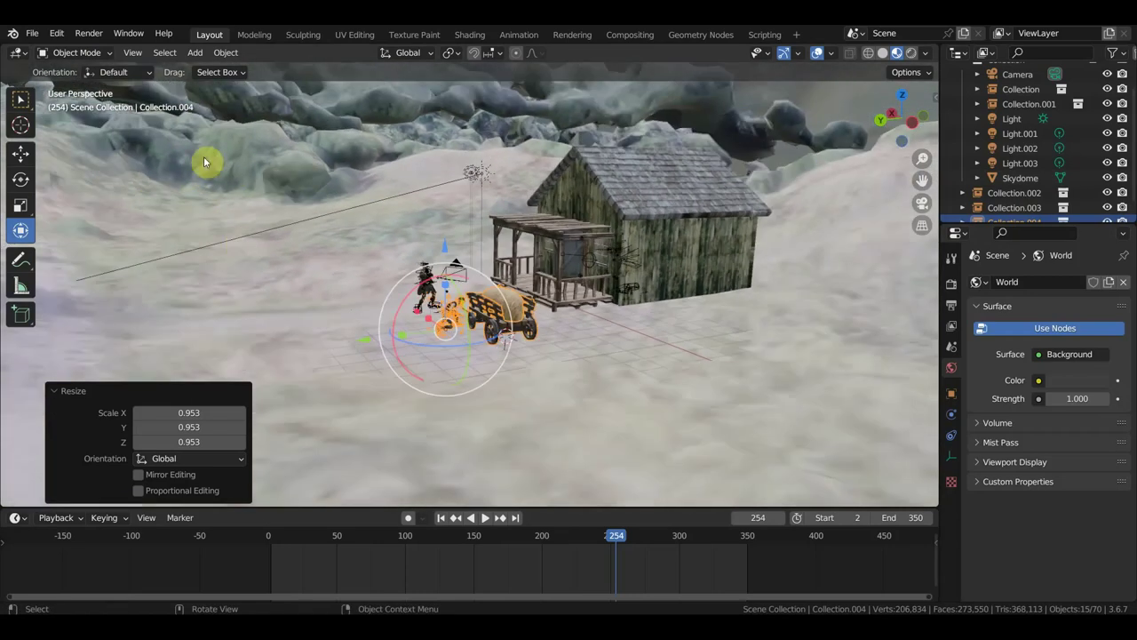
{"action": "middle_click_drag", "start_coordinate": [218, 166], "coordinate": [435, 169]}
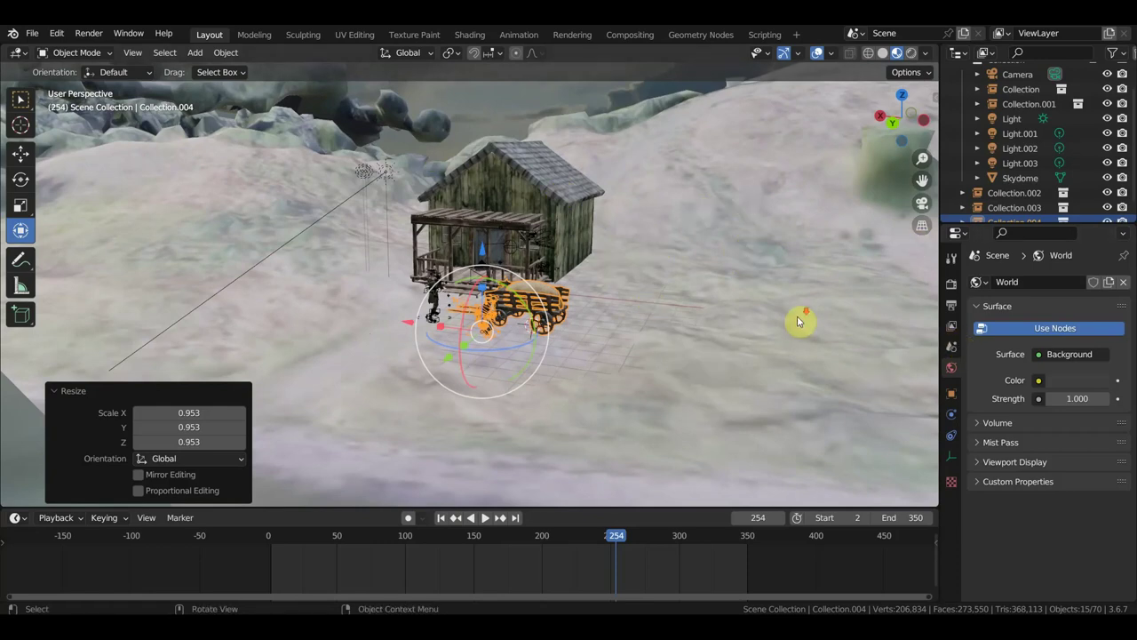
{"action": "scroll", "coordinate": [798, 322], "scroll_direction": "down", "scroll_amount": 2}
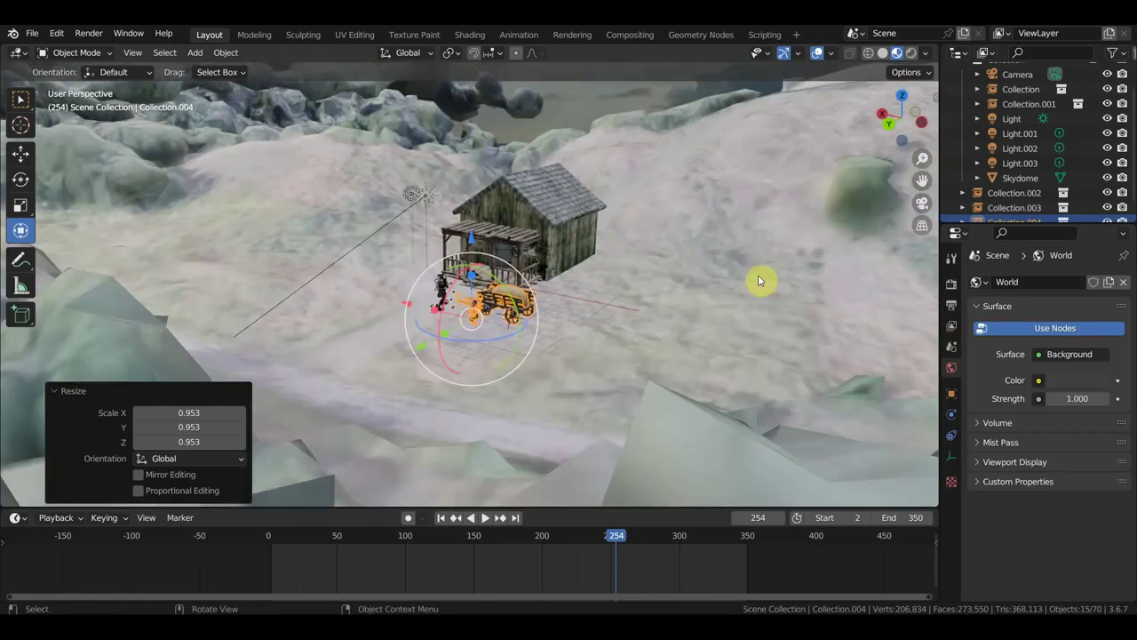
{"action": "mouse_move", "coordinate": [758, 280]}
{"action": "middle_mouse_down"}
{"action": "mouse_move", "coordinate": [751, 314]}
{"action": "mouse_move", "coordinate": [820, 310]}
{"action": "mouse_move", "coordinate": [698, 302]}
{"action": "middle_mouse_up"}
{"action": "scroll", "coordinate": [668, 293], "scroll_direction": "up", "scroll_amount": 2}
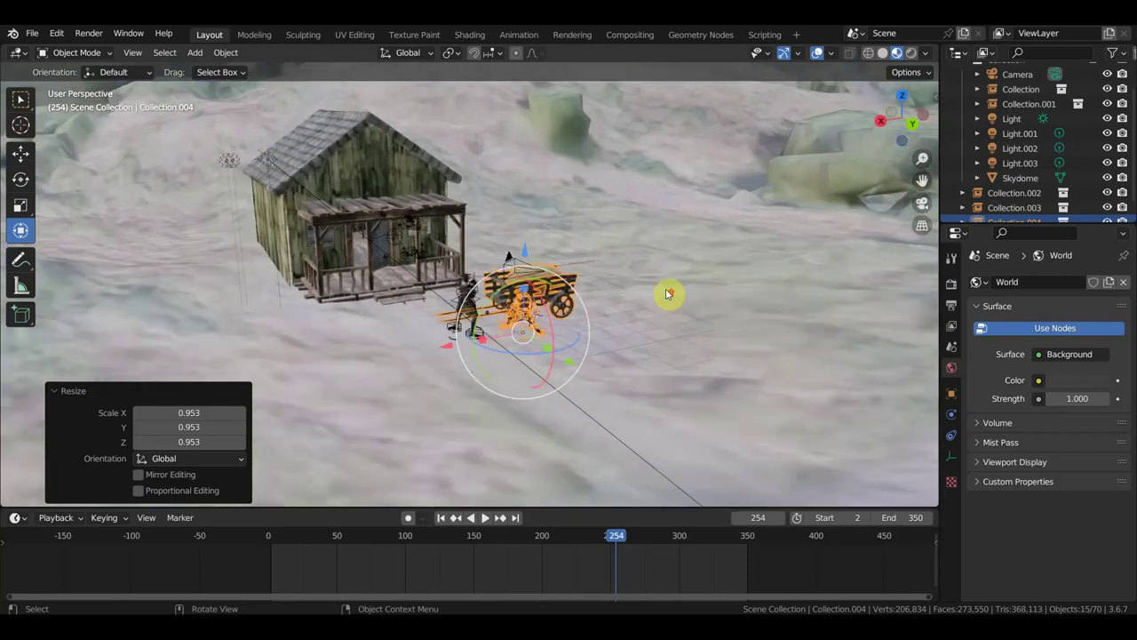
{"action": "scroll", "coordinate": [668, 293], "scroll_direction": "up", "scroll_amount": 1}
{"action": "scroll", "coordinate": [662, 280], "scroll_direction": "up", "scroll_amount": 1}
{"action": "scroll", "coordinate": [618, 267], "scroll_direction": "up", "scroll_amount": 2}
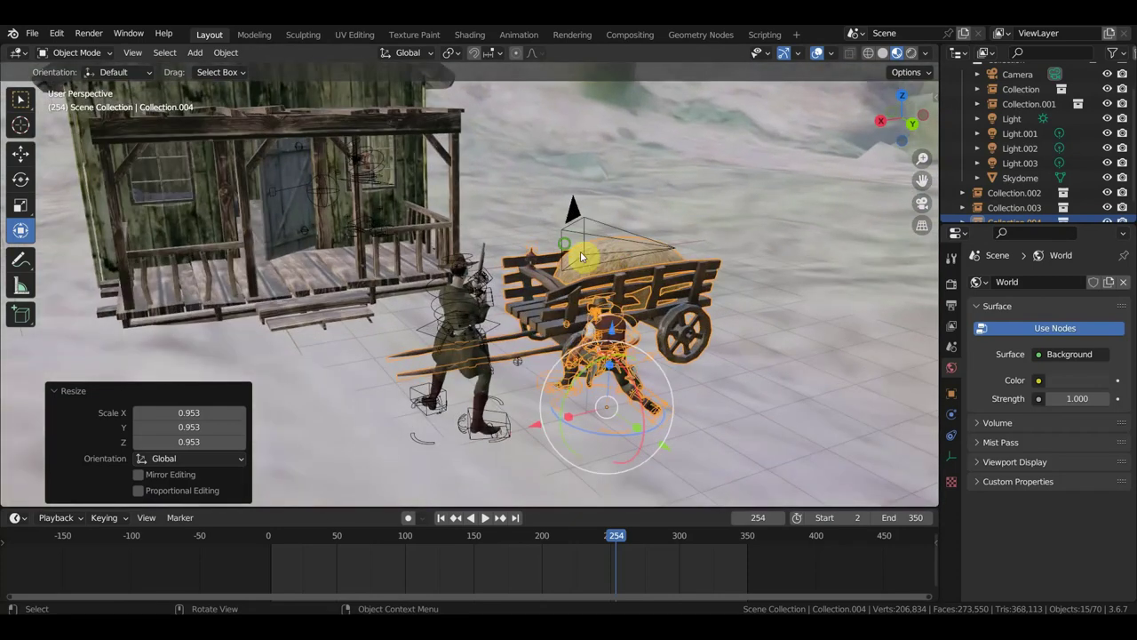
{"action": "mouse_move", "coordinate": [581, 251]}
{"action": "middle_mouse_down"}
{"action": "mouse_move", "coordinate": [520, 228]}
{"action": "mouse_move", "coordinate": [545, 229]}
{"action": "mouse_move", "coordinate": [559, 246]}
{"action": "middle_mouse_up"}
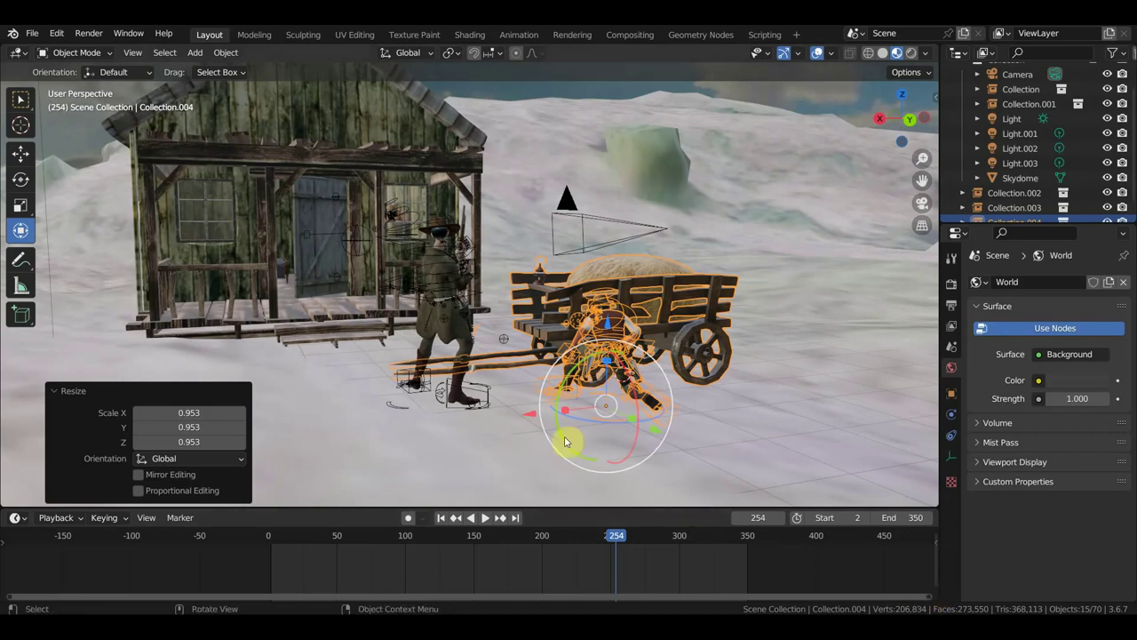
{"action": "scroll", "coordinate": [352, 327], "scroll_direction": "up", "scroll_amount": 3}
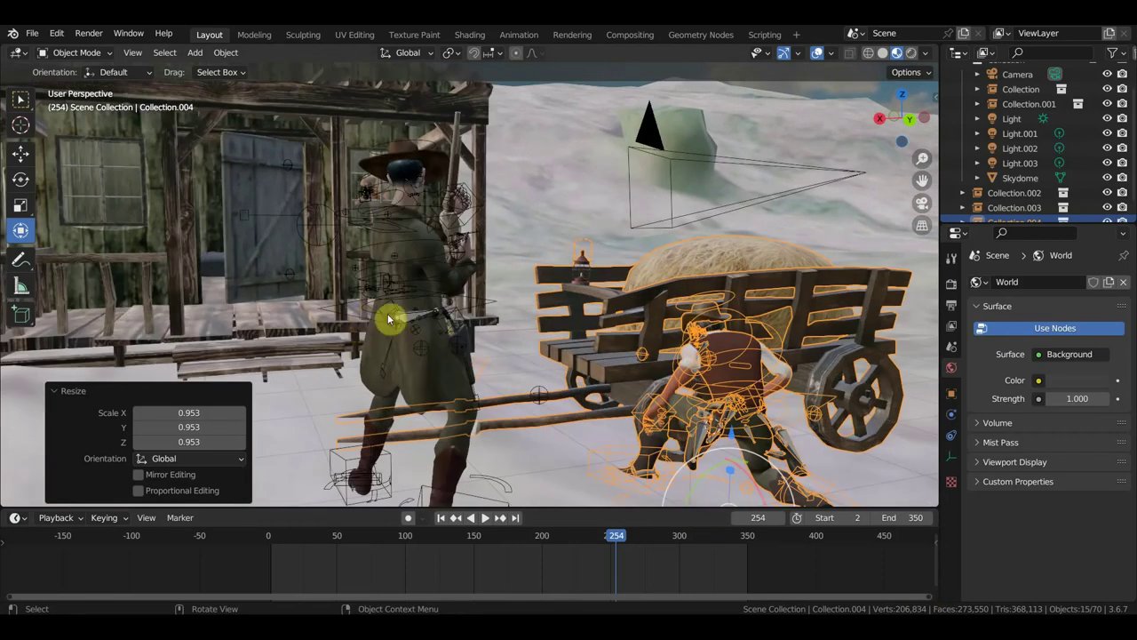
{"action": "middle_click_drag", "start_coordinate": [387, 318], "coordinate": [426, 325]}
Check the cart from its other side and behind, then select the background mountain terrain
{"action": "left_click", "coordinate": [627, 301]}
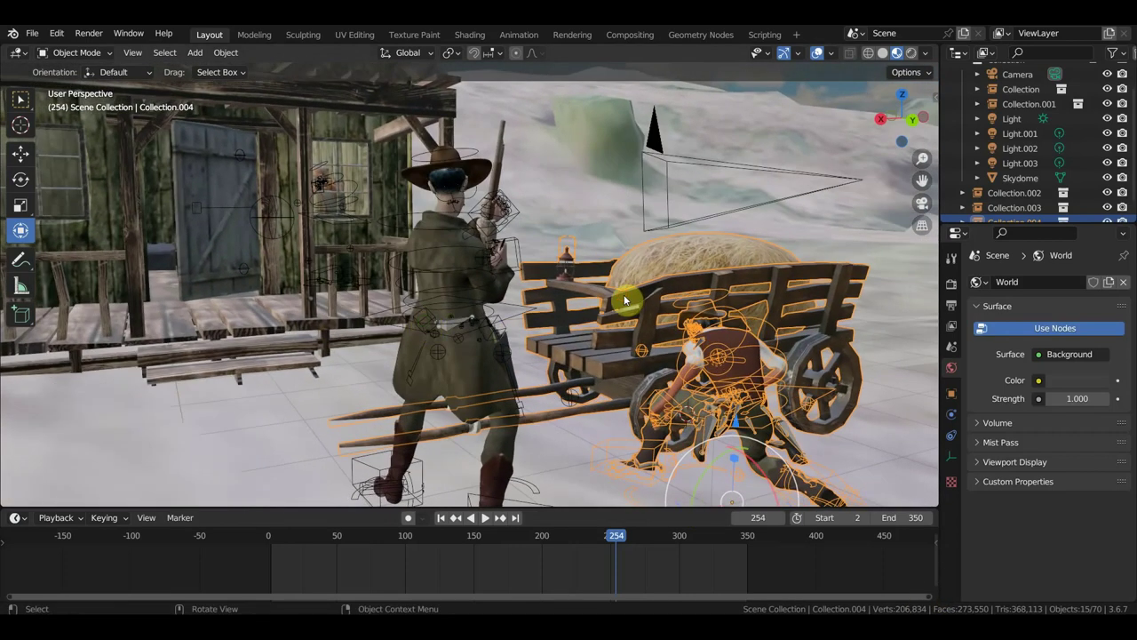
{"action": "mouse_move", "coordinate": [591, 332]}
{"action": "middle_mouse_down"}
{"action": "mouse_move", "coordinate": [418, 333]}
{"action": "mouse_move", "coordinate": [510, 350]}
{"action": "mouse_move", "coordinate": [677, 338]}
{"action": "middle_mouse_up"}
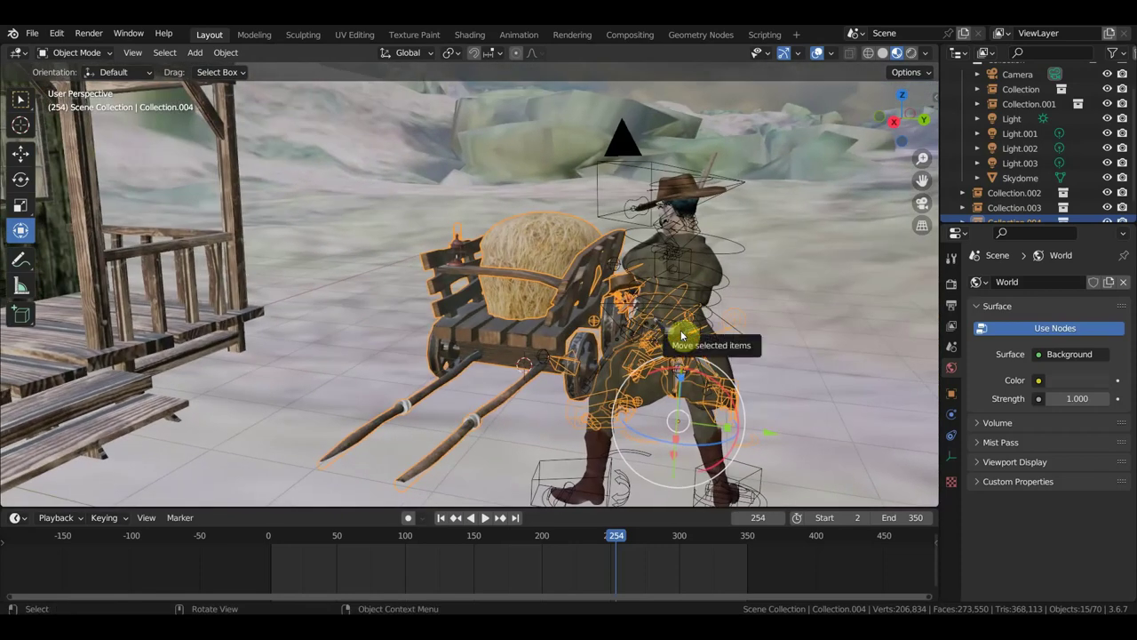
{"action": "scroll", "coordinate": [496, 361], "scroll_direction": "down", "scroll_amount": 2}
{"action": "mouse_move", "coordinate": [472, 352]}
{"action": "middle_mouse_down"}
{"action": "mouse_move", "coordinate": [376, 342]}
{"action": "mouse_move", "coordinate": [539, 304]}
{"action": "middle_mouse_up"}
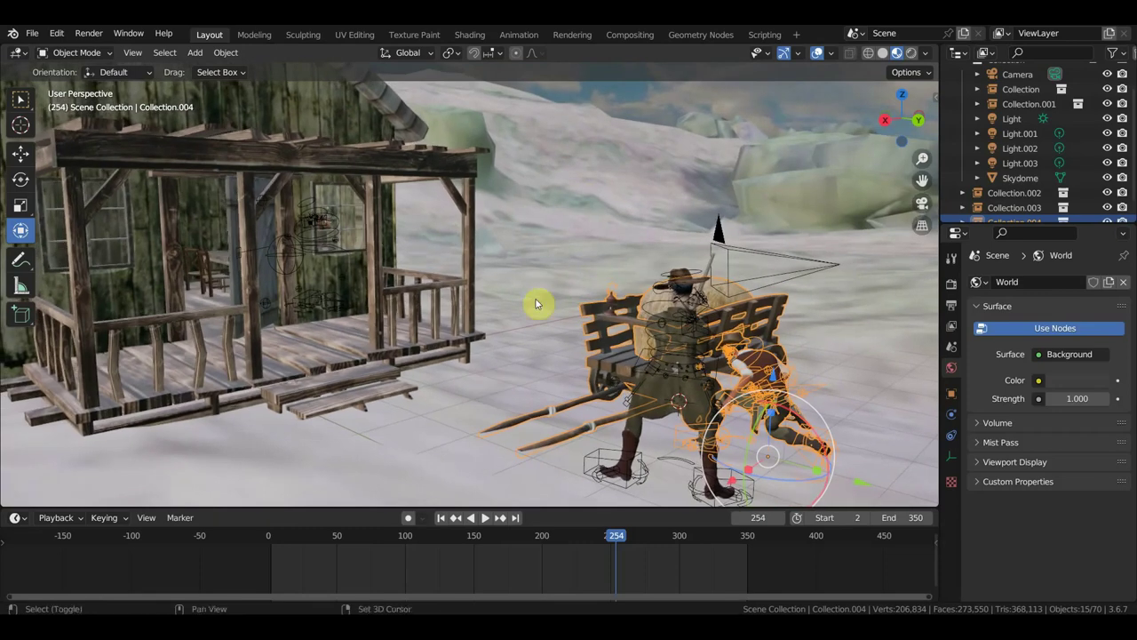
{"action": "left_click", "coordinate": [639, 190]}
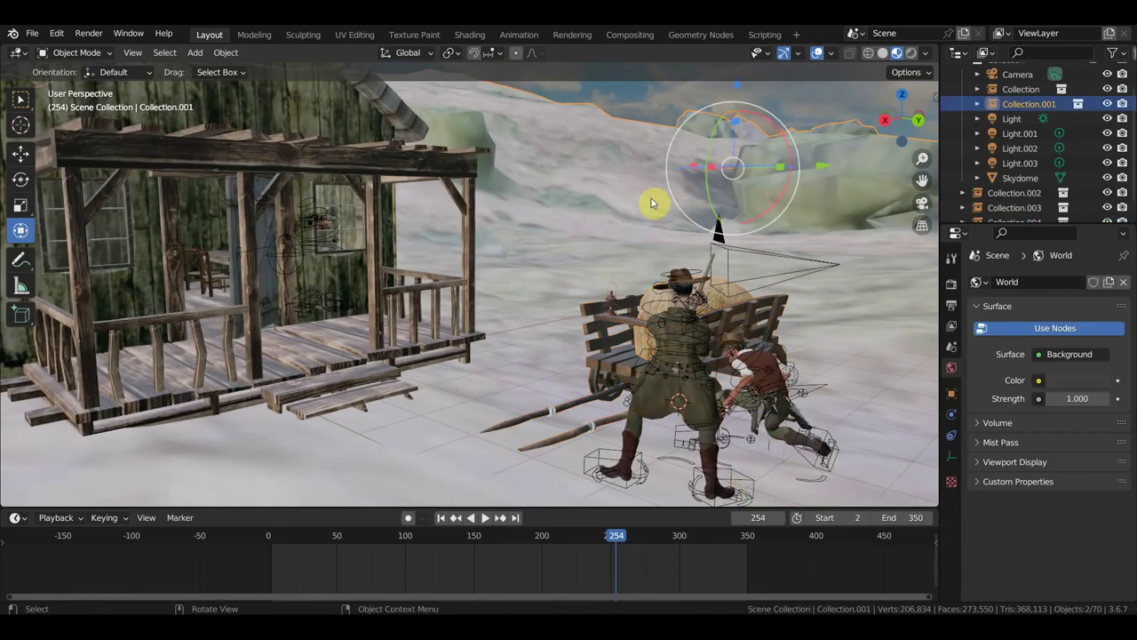
Show the scene as wireframe and view the house from higher up
{"action": "left_click", "coordinate": [868, 52]}
{"action": "scroll", "coordinate": [749, 243], "scroll_direction": "down", "scroll_amount": 2}
{"action": "mouse_move", "coordinate": [749, 243]}
{"action": "middle_mouse_down"}
{"action": "mouse_move", "coordinate": [666, 309]}
{"action": "mouse_move", "coordinate": [531, 286]}
{"action": "mouse_move", "coordinate": [592, 267]}
{"action": "mouse_move", "coordinate": [509, 156]}
{"action": "middle_mouse_up"}
{"action": "scroll", "coordinate": [680, 287], "scroll_direction": "down", "scroll_amount": 1}
{"action": "scroll", "coordinate": [665, 301], "scroll_direction": "down", "scroll_amount": 2}
{"action": "scroll", "coordinate": [664, 301], "scroll_direction": "down", "scroll_amount": 2}
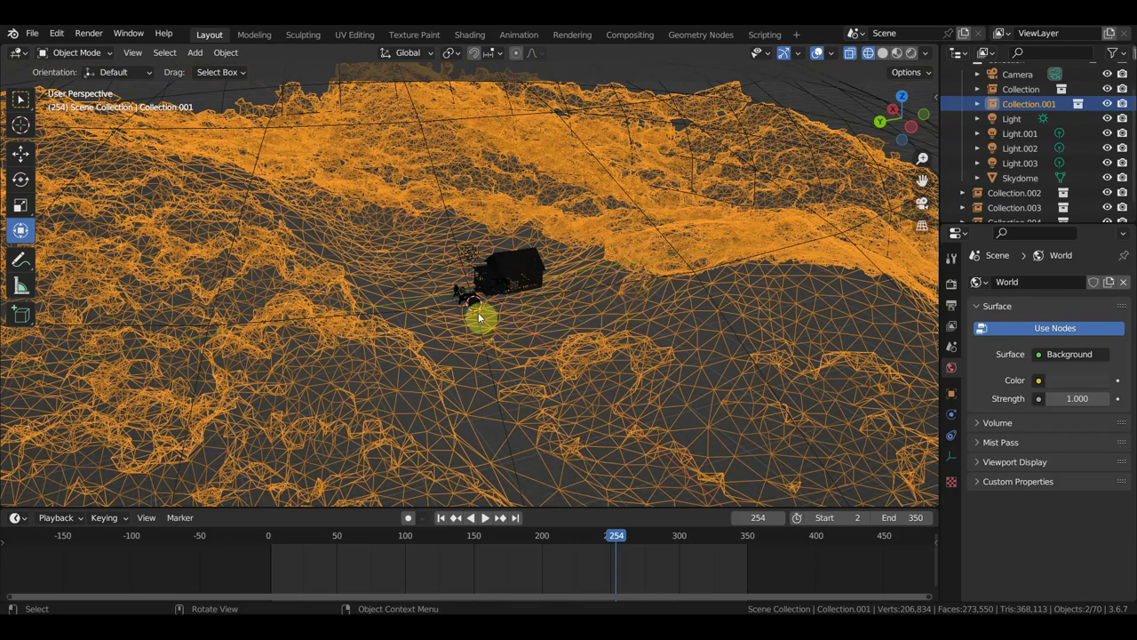
Switch to rendered shading and hide the Skydome so the snowy terrain shows
{"action": "left_click", "coordinate": [899, 54]}
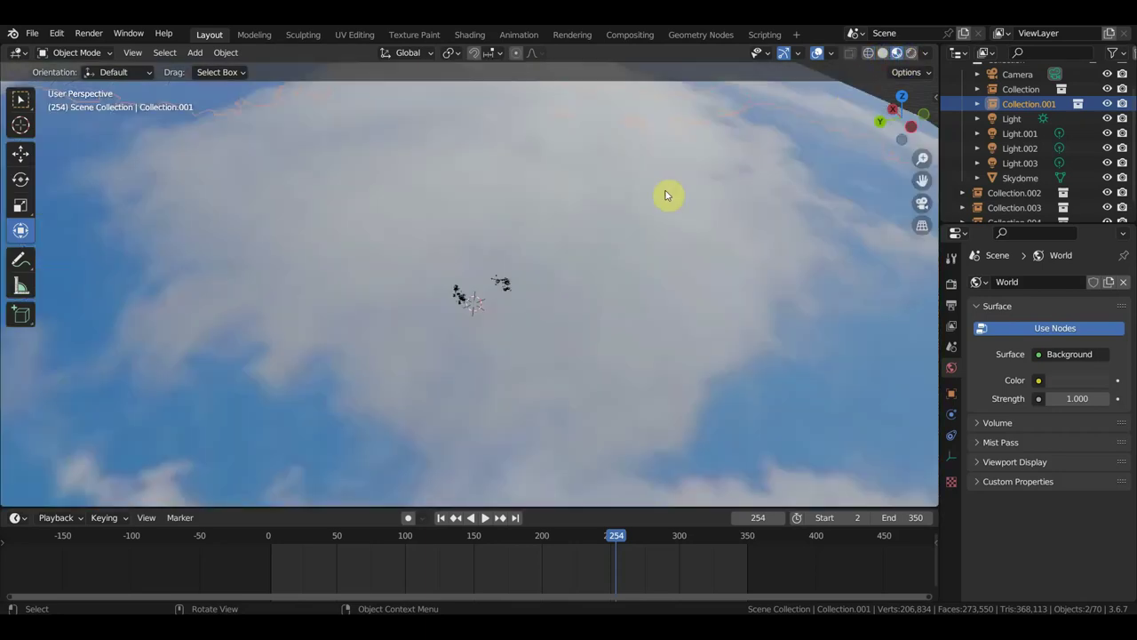
{"action": "left_click", "coordinate": [1108, 179]}
{"action": "scroll", "coordinate": [601, 287], "scroll_direction": "down", "scroll_amount": 2}
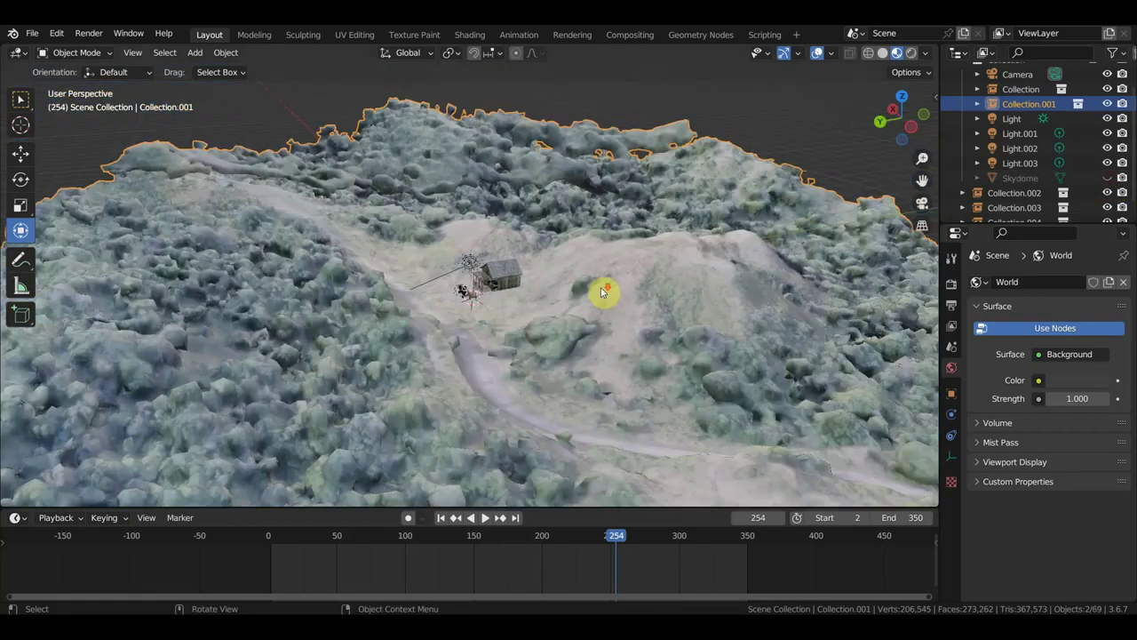
{"action": "mouse_move", "coordinate": [600, 287]}
{"action": "middle_mouse_down"}
{"action": "mouse_move", "coordinate": [563, 272]}
{"action": "mouse_move", "coordinate": [129, 299]}
{"action": "middle_mouse_up"}
{"action": "scroll", "coordinate": [436, 310], "scroll_direction": "up", "scroll_amount": 3}
{"action": "mouse_move", "coordinate": [504, 302]}
{"action": "middle_mouse_down"}
{"action": "mouse_move", "coordinate": [559, 279]}
{"action": "mouse_move", "coordinate": [533, 287]}
{"action": "mouse_move", "coordinate": [572, 308]}
{"action": "mouse_move", "coordinate": [571, 286]}
{"action": "mouse_move", "coordinate": [573, 310]}
{"action": "mouse_move", "coordinate": [549, 336]}
{"action": "middle_mouse_up"}
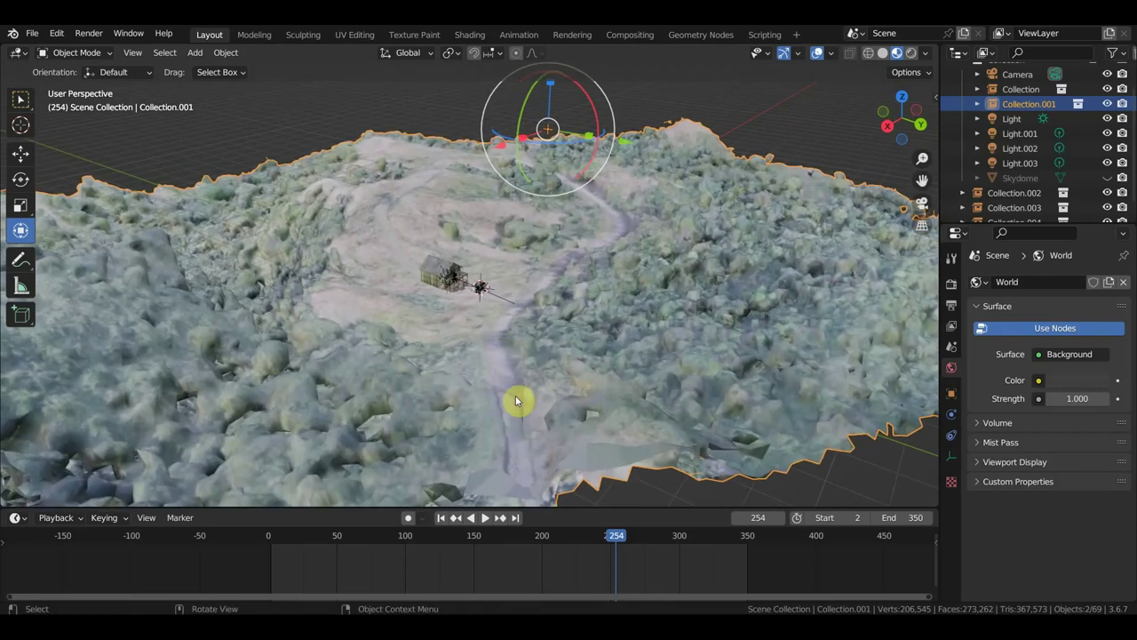
{"action": "scroll", "coordinate": [516, 401], "scroll_direction": "down", "scroll_amount": 4}
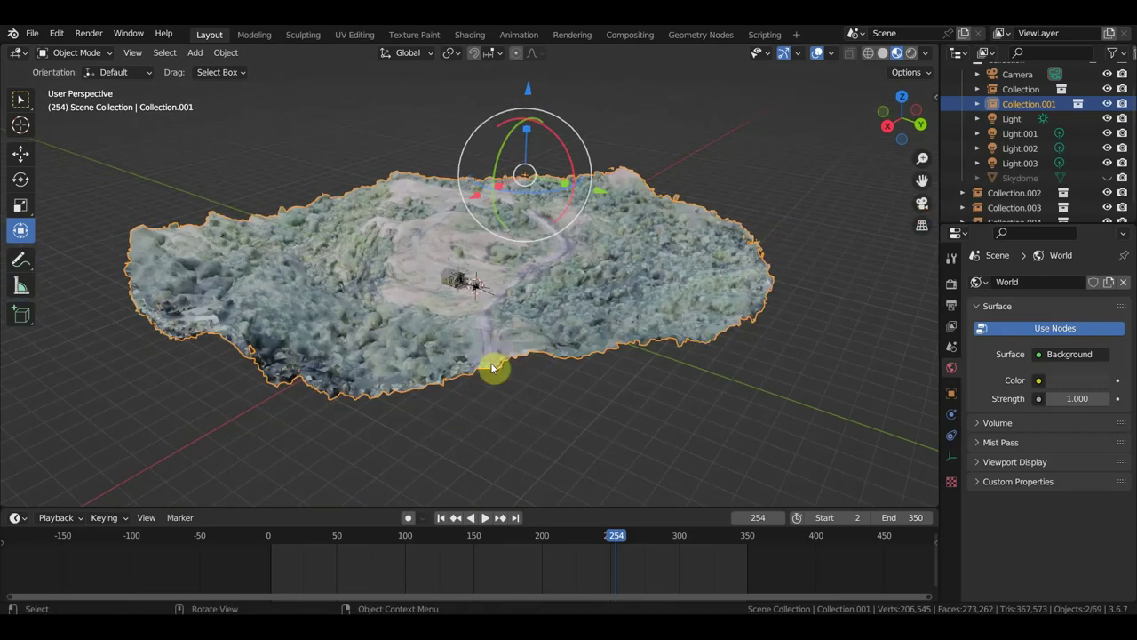
{"action": "scroll", "coordinate": [484, 394], "scroll_direction": "down", "scroll_amount": 2}
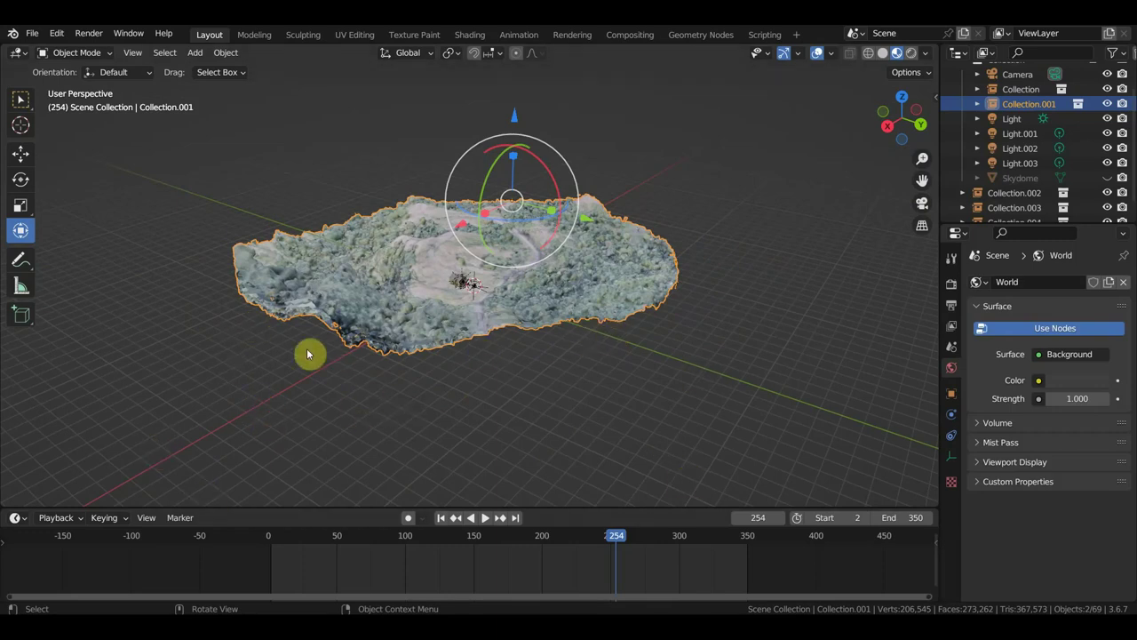
{"action": "scroll", "coordinate": [214, 358], "scroll_direction": "up", "scroll_amount": 4}
{"action": "scroll", "coordinate": [222, 358], "scroll_direction": "up", "scroll_amount": 3}
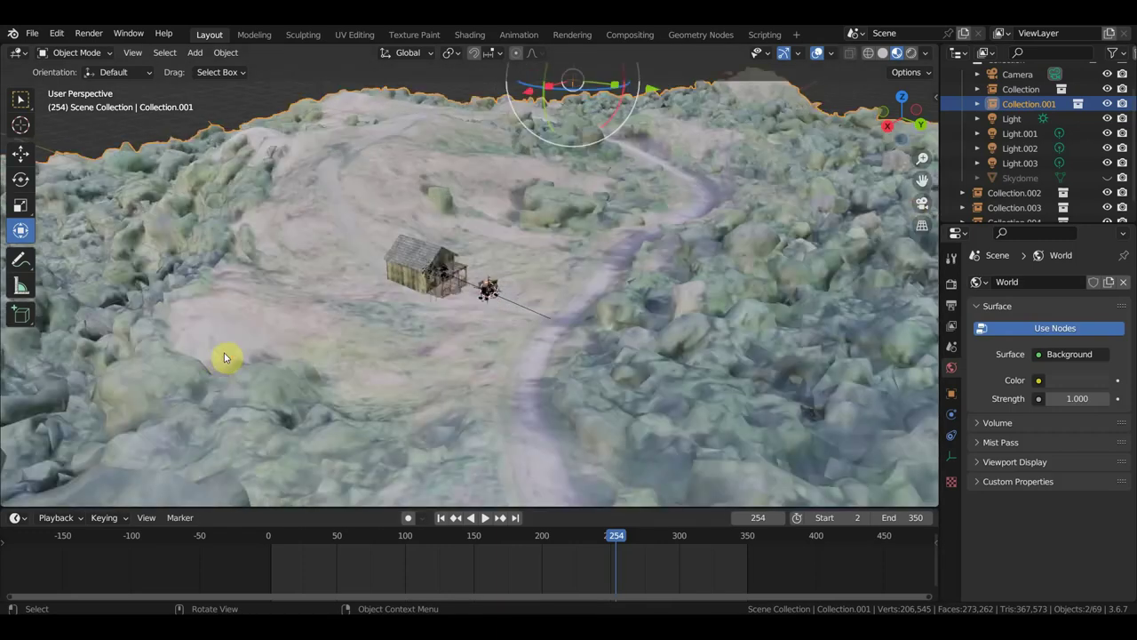
Frame the house and hay cart closely on the snowy terrain
{"action": "middle_click_drag", "start_coordinate": [231, 340], "coordinate": [21, 325]}
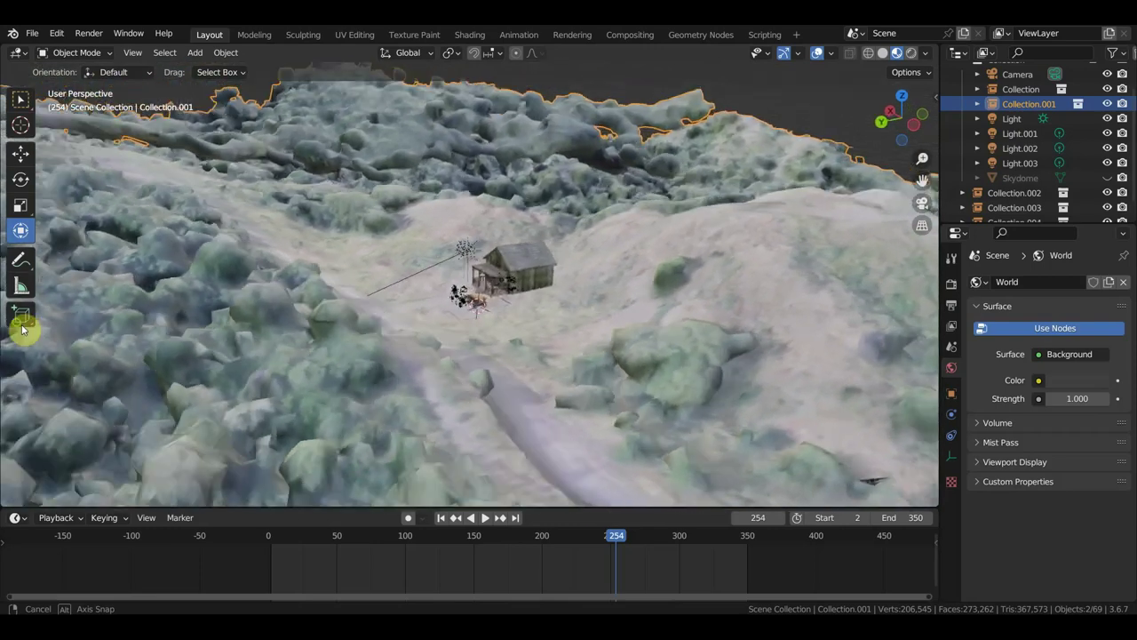
{"action": "scroll", "coordinate": [427, 280], "scroll_direction": "up", "scroll_amount": 4}
{"action": "scroll", "coordinate": [373, 311], "scroll_direction": "up", "scroll_amount": 3}
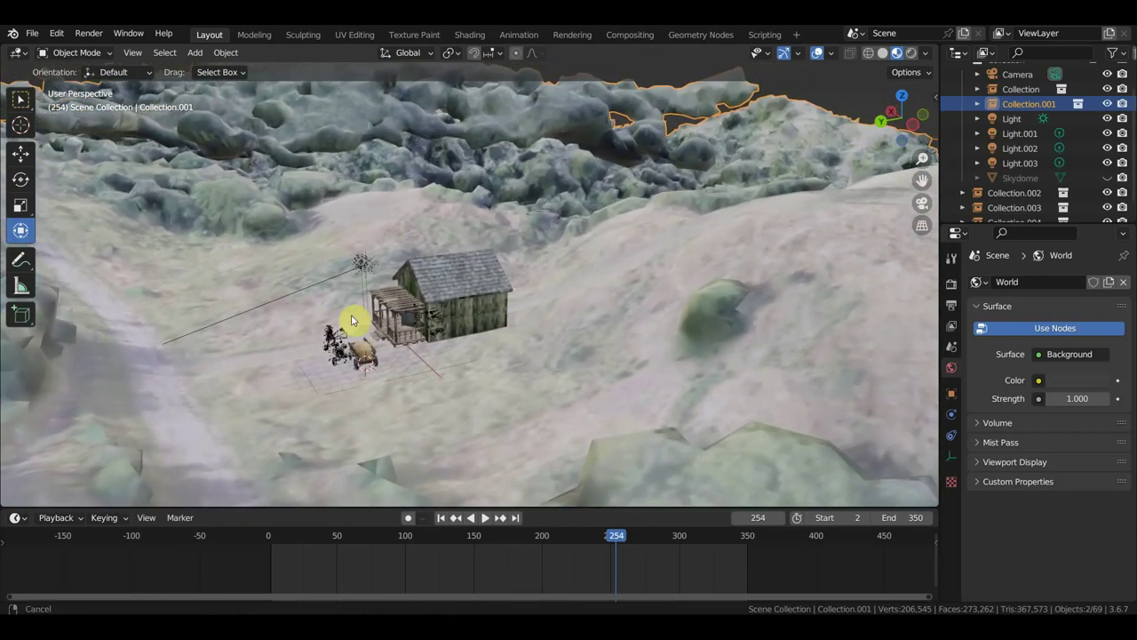
{"action": "scroll", "coordinate": [406, 294], "scroll_direction": "up", "scroll_amount": 1}
{"action": "scroll", "coordinate": [410, 293], "scroll_direction": "up", "scroll_amount": 2}
{"action": "middle_click_drag", "start_coordinate": [420, 288], "coordinate": [684, 225], "text": "shift"}
{"action": "scroll", "coordinate": [647, 234], "scroll_direction": "up", "scroll_amount": 2}
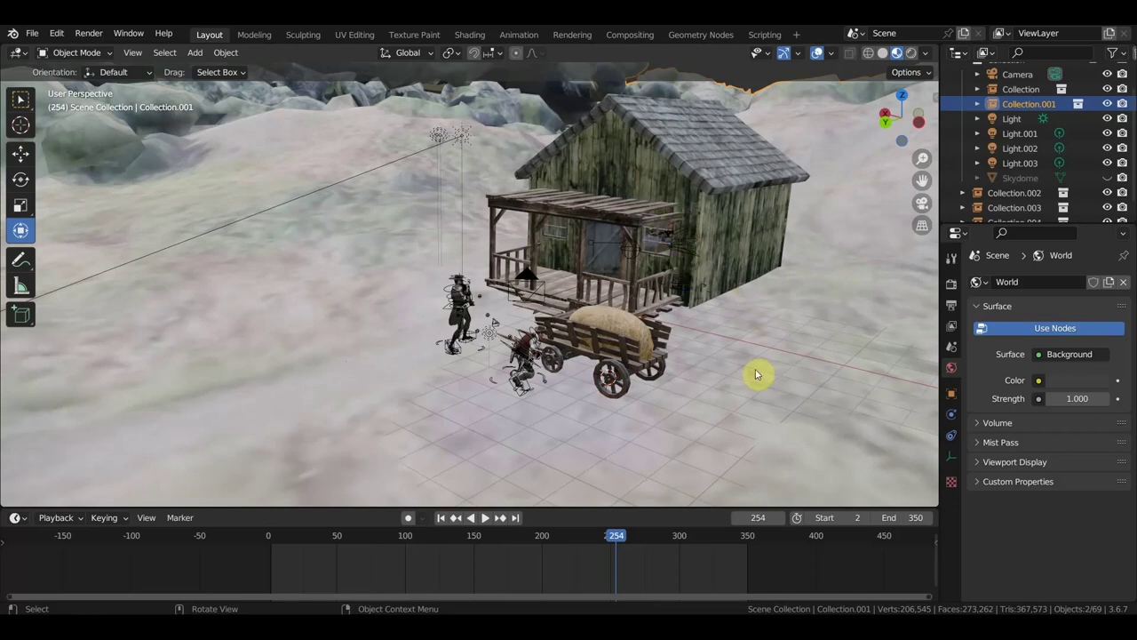
Save a copy named 'у мортона перестрелка.blend' in the Ковбой главарь банды folder
{"action": "left_click", "coordinate": [36, 35]}
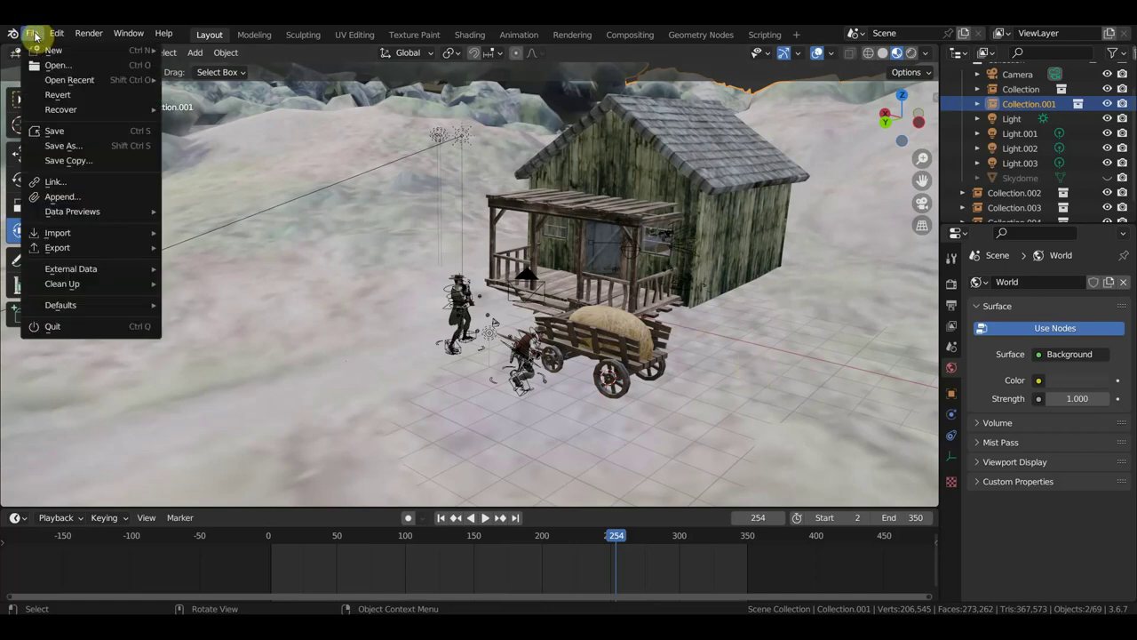
{"action": "left_click", "coordinate": [71, 145]}
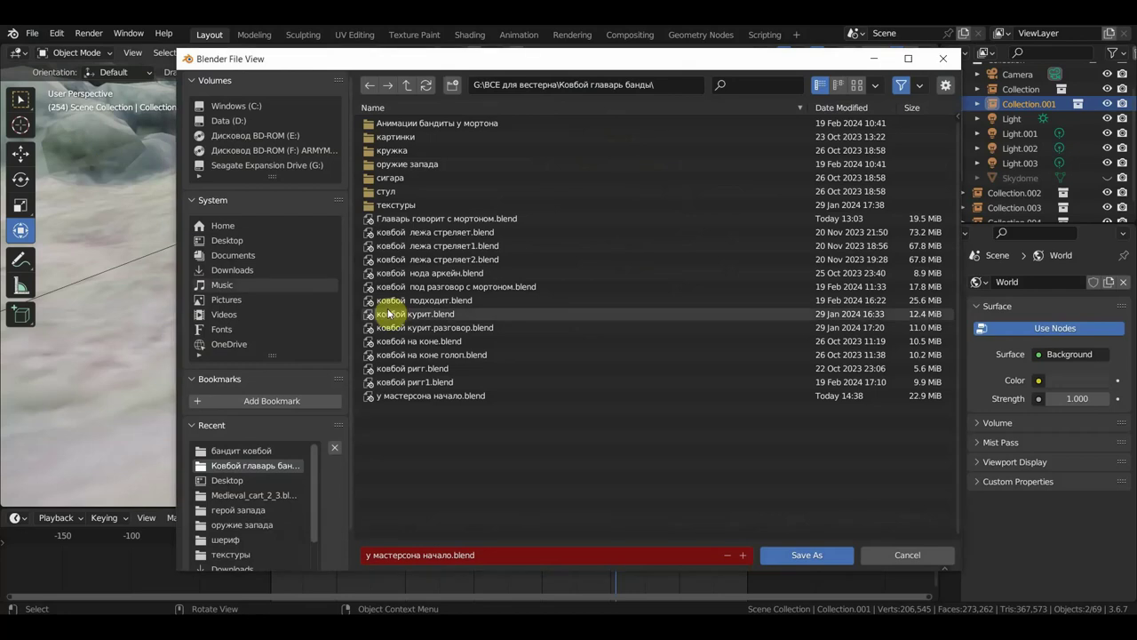
{"action": "left_click", "coordinate": [464, 553]}
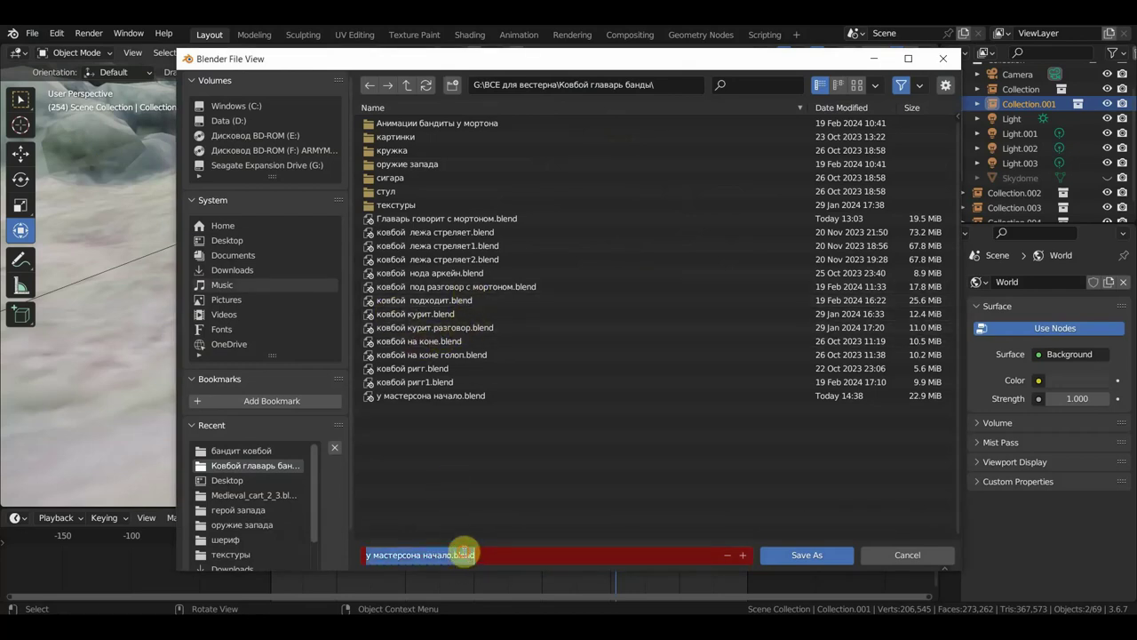
{"action": "left_click", "coordinate": [501, 554]}
{"action": "left_click_drag", "start_coordinate": [501, 554], "coordinate": [426, 554]}
{"action": "type", "text": "перестрелк"}
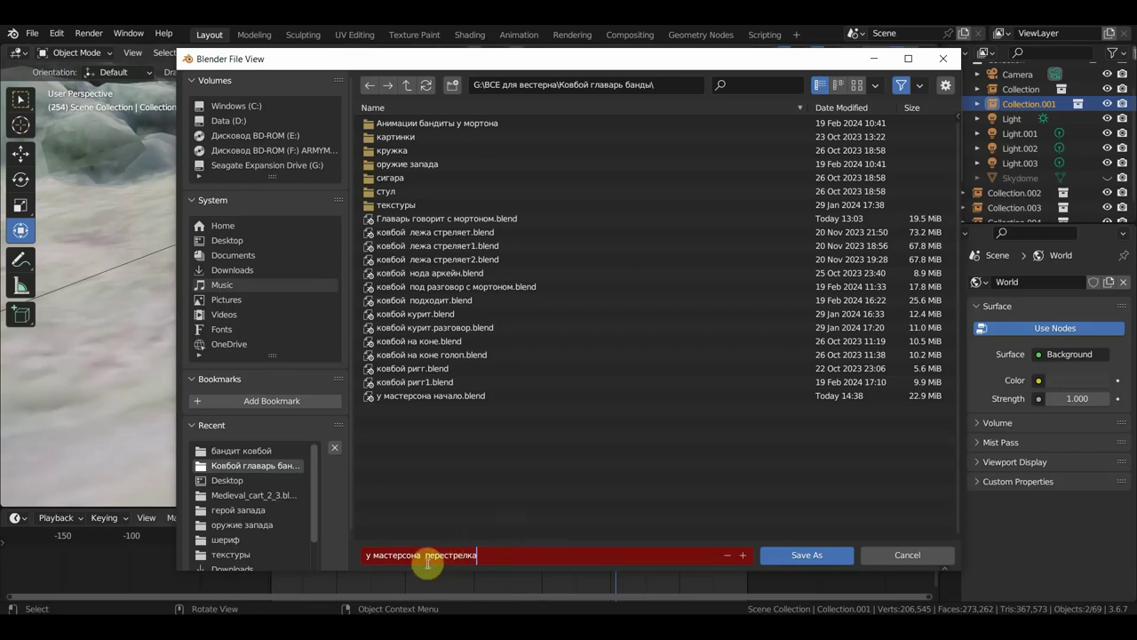
{"action": "left_click_drag", "start_coordinate": [423, 556], "coordinate": [381, 555]}
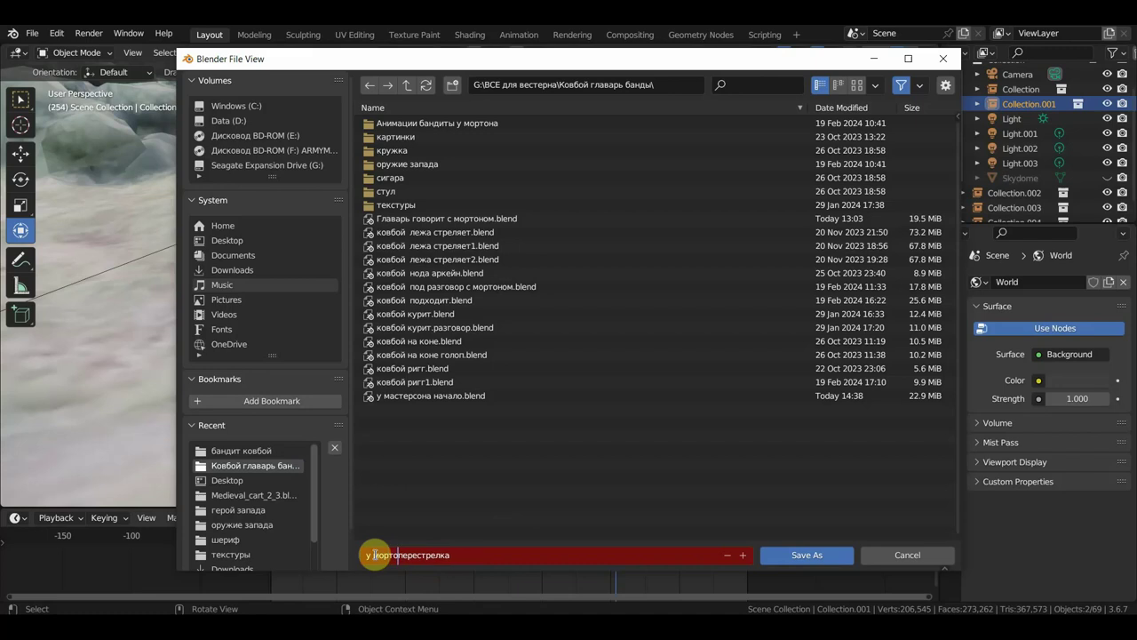
{"action": "key", "text": "Return"}
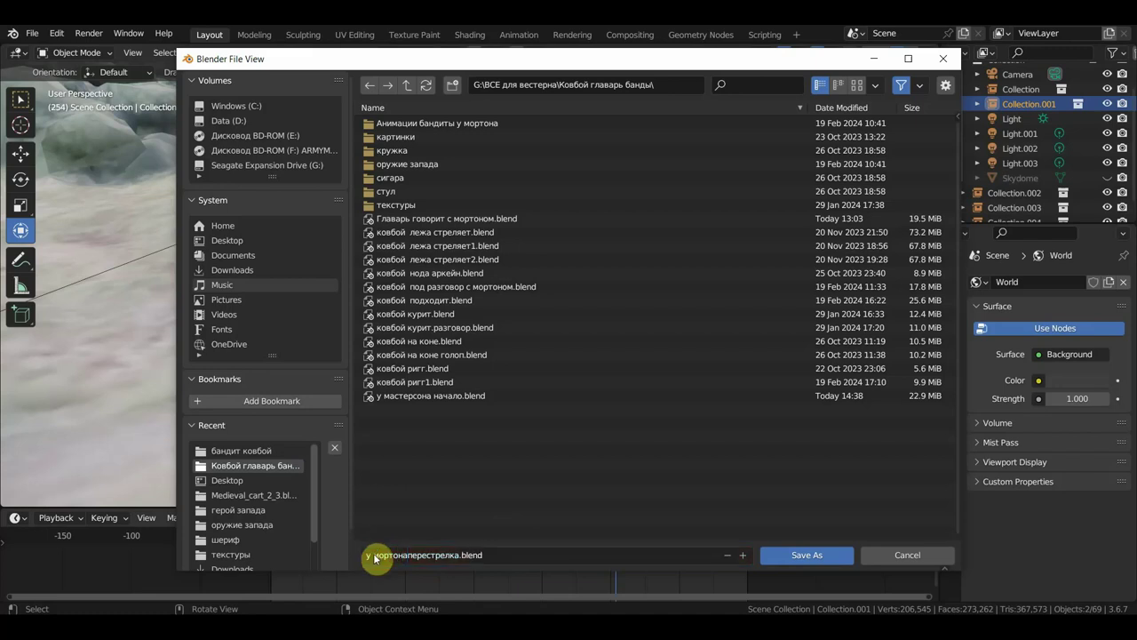
{"action": "left_click", "coordinate": [411, 555]}
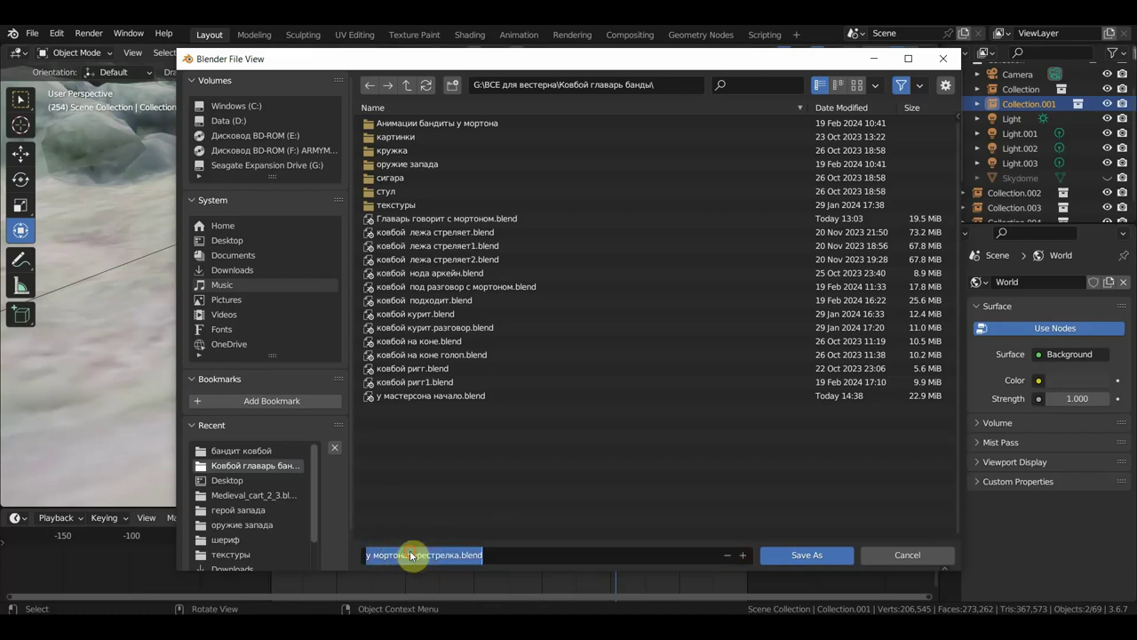
{"action": "left_click", "coordinate": [407, 554]}
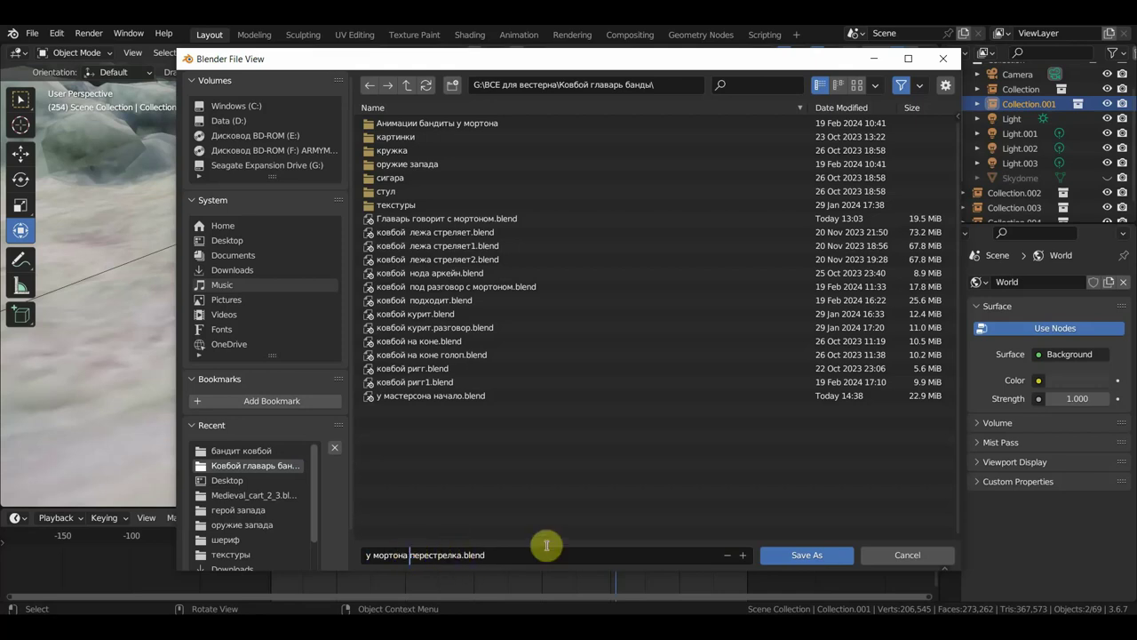
{"action": "left_click", "coordinate": [810, 554]}
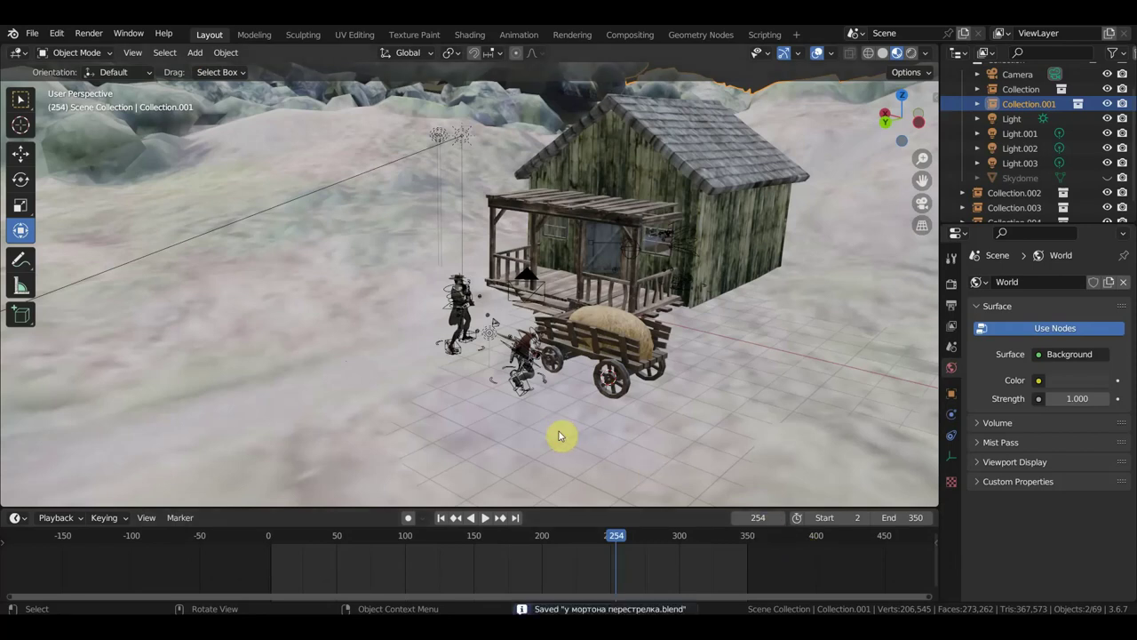
Open a recently used scene file and select the green character on the porch
{"action": "left_click", "coordinate": [34, 36]}
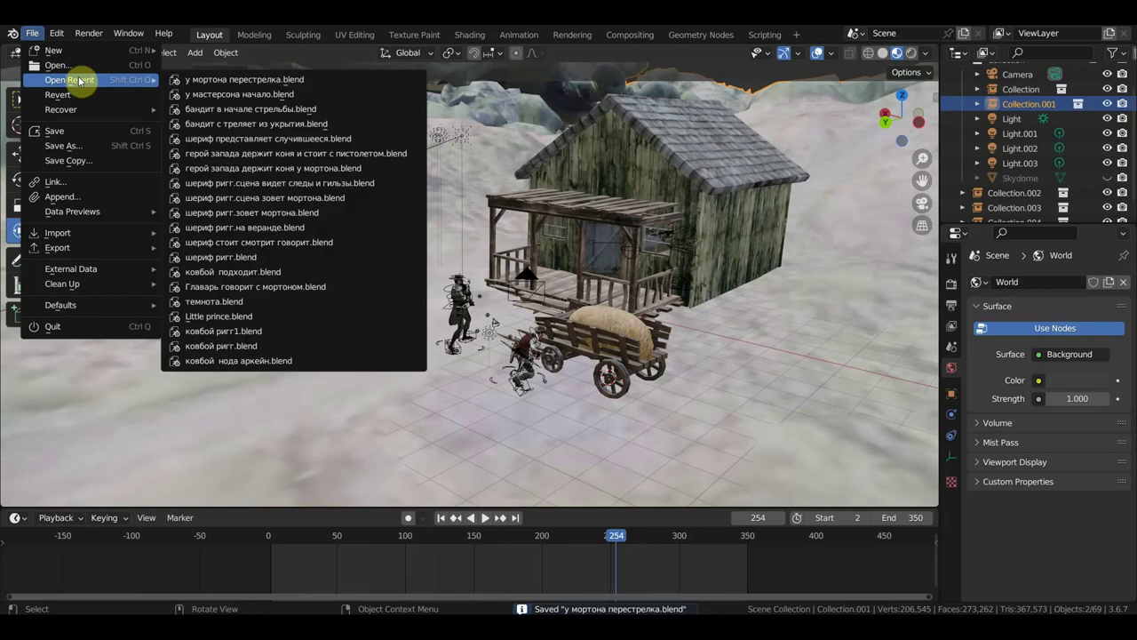
{"action": "mouse_move", "coordinate": [71, 80]}
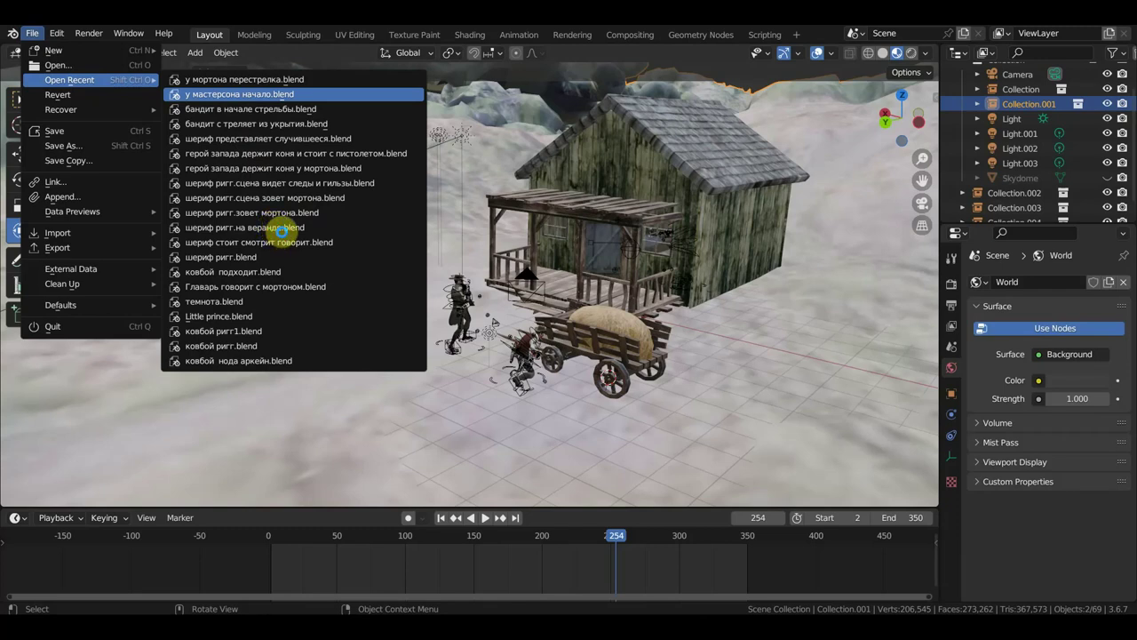
{"action": "left_click", "coordinate": [288, 286]}
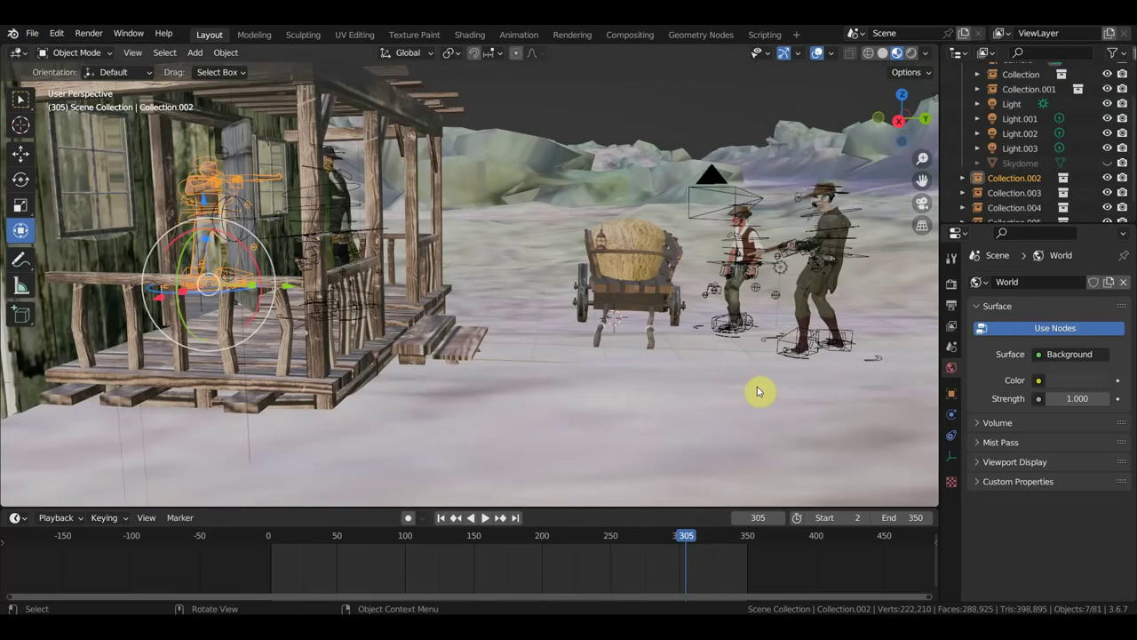
{"action": "mouse_move", "coordinate": [755, 388]}
{"action": "middle_mouse_down"}
{"action": "mouse_move", "coordinate": [716, 369]}
{"action": "mouse_move", "coordinate": [692, 375]}
{"action": "middle_mouse_up"}
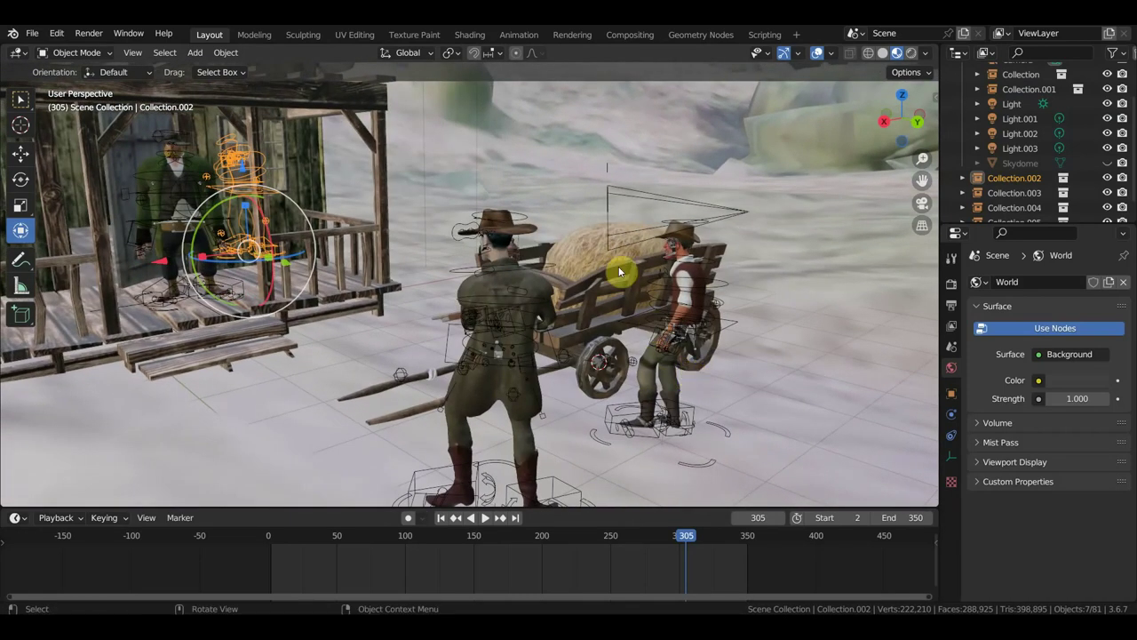
{"action": "left_click", "coordinate": [176, 199]}
{"action": "middle_click_drag", "start_coordinate": [177, 199], "coordinate": [361, 500]}
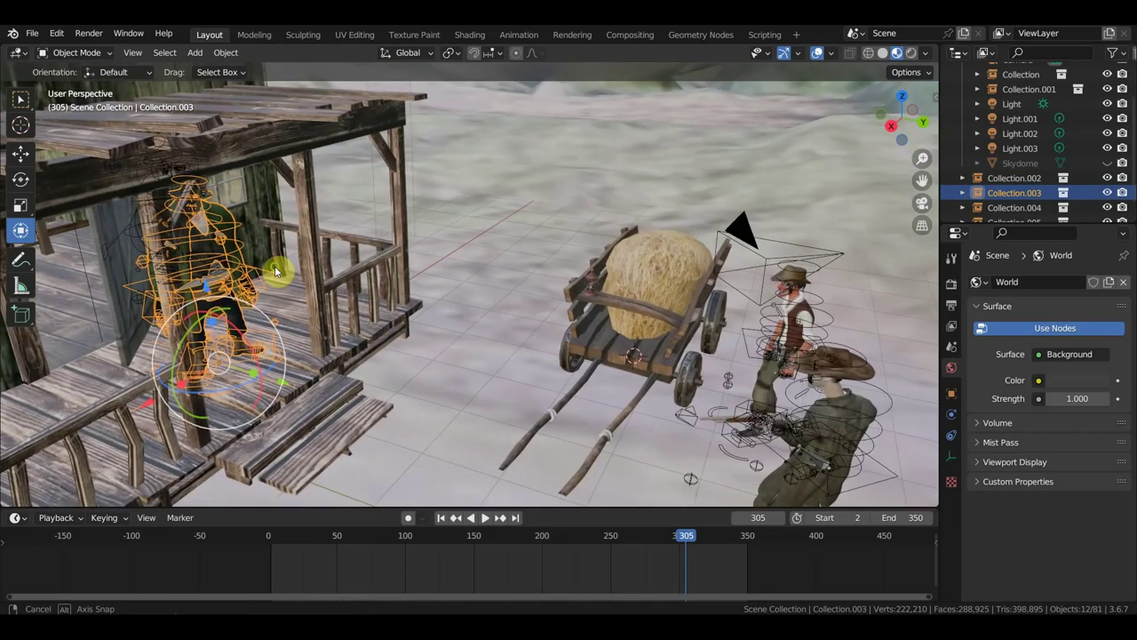
Play the animation to frame 219, look over the cart, and select the cowboy in front
{"action": "left_click", "coordinate": [516, 541]}
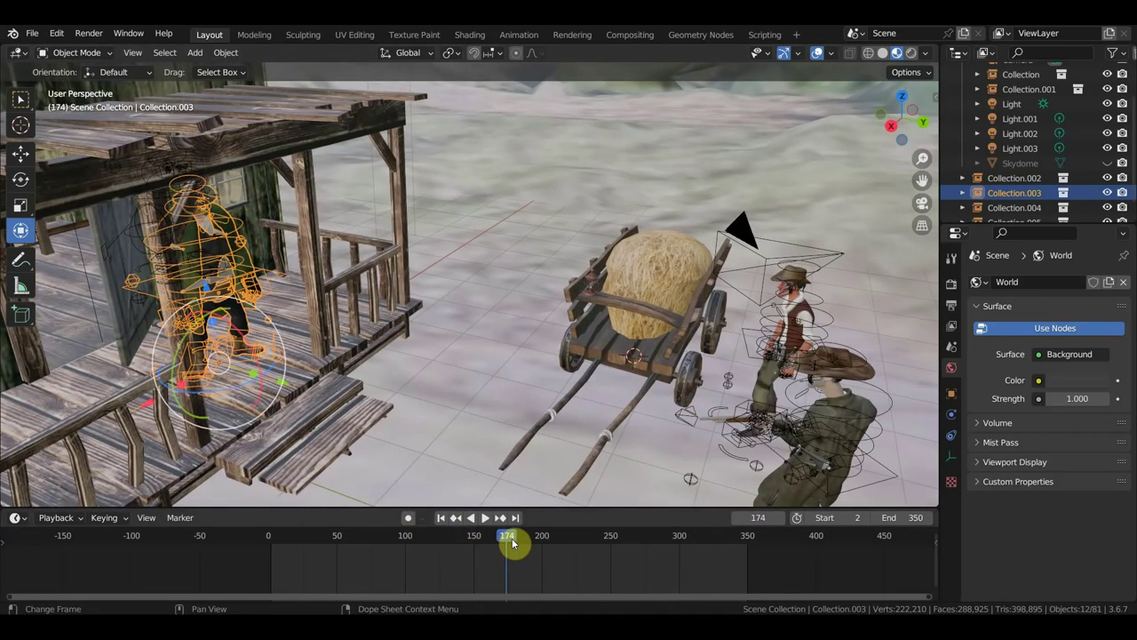
{"action": "key", "text": "space"}
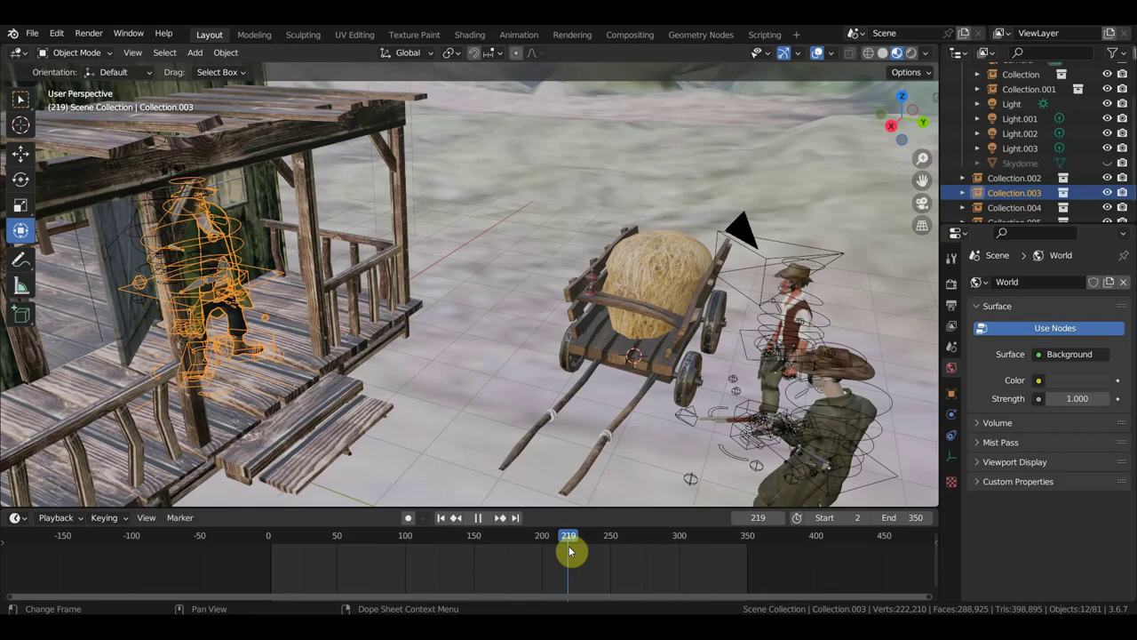
{"action": "key", "text": "space"}
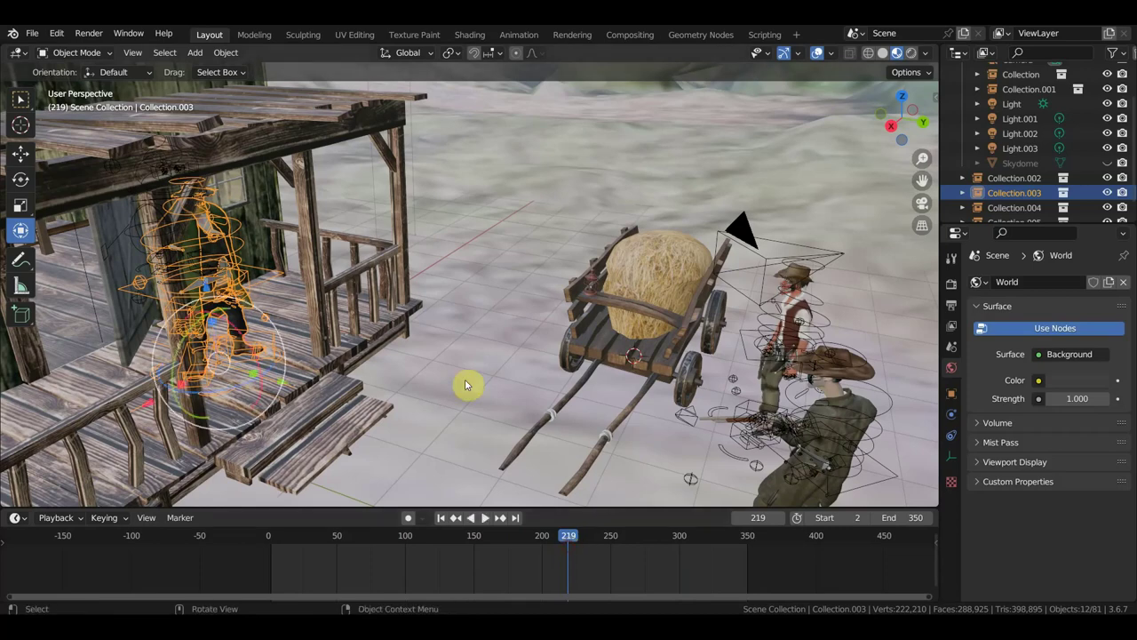
{"action": "mouse_move", "coordinate": [469, 383]}
{"action": "middle_mouse_down"}
{"action": "mouse_move", "coordinate": [373, 374]}
{"action": "mouse_move", "coordinate": [401, 393]}
{"action": "middle_mouse_up"}
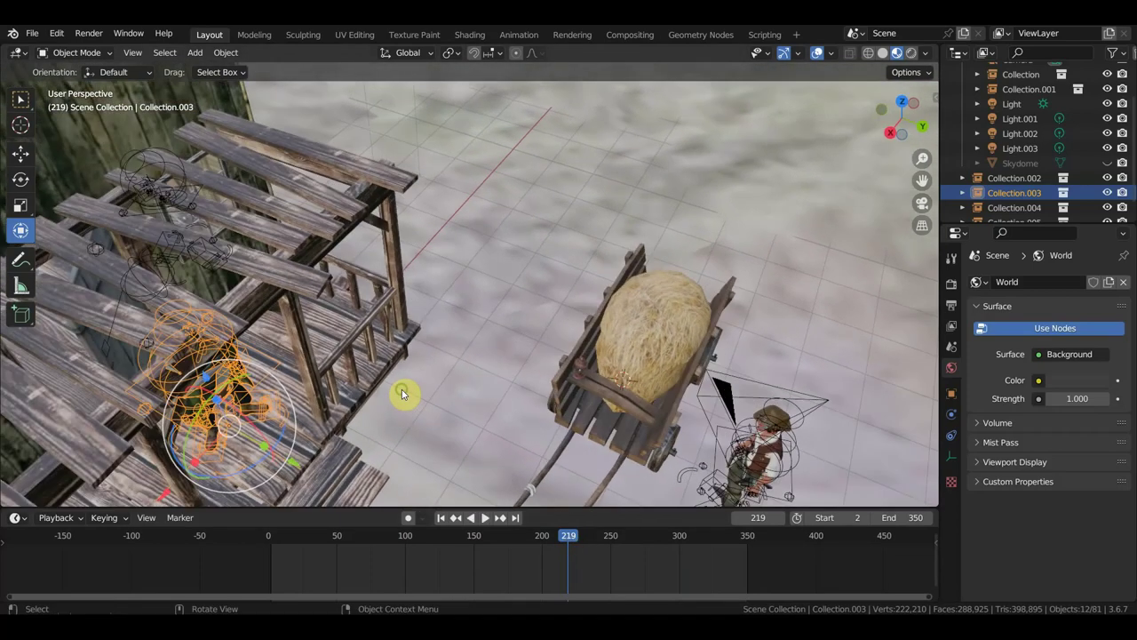
{"action": "mouse_move", "coordinate": [297, 183]}
{"action": "middle_mouse_down"}
{"action": "mouse_move", "coordinate": [233, 198]}
{"action": "mouse_move", "coordinate": [184, 165]}
{"action": "mouse_move", "coordinate": [203, 163]}
{"action": "mouse_move", "coordinate": [158, 159]}
{"action": "mouse_move", "coordinate": [306, 174]}
{"action": "middle_mouse_up"}
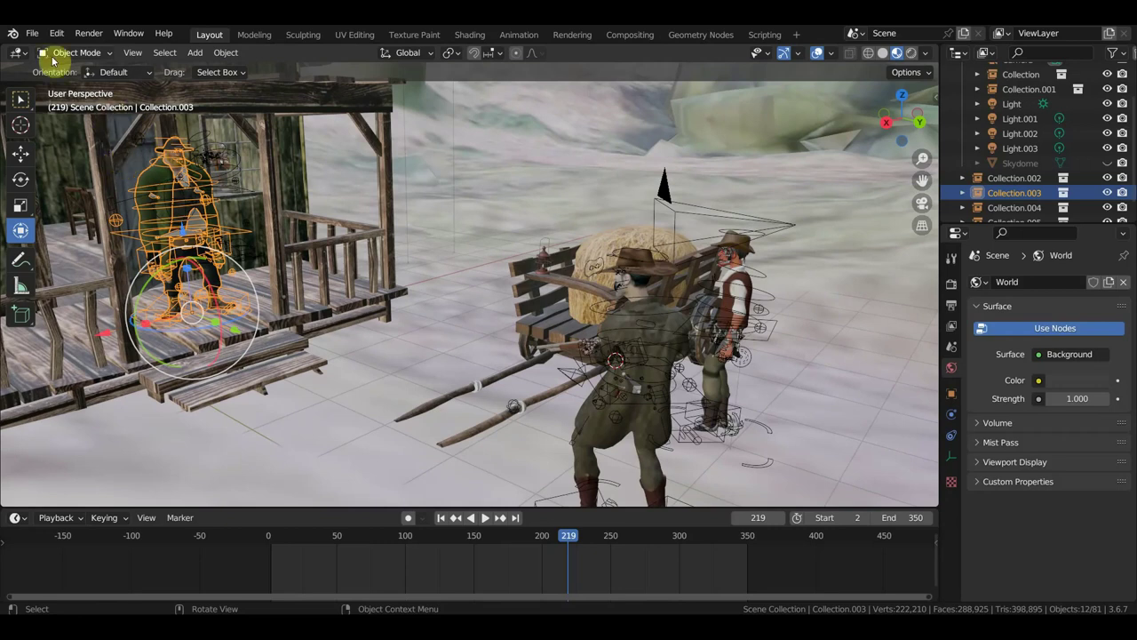
{"action": "middle_click_drag", "start_coordinate": [575, 339], "coordinate": [556, 359]}
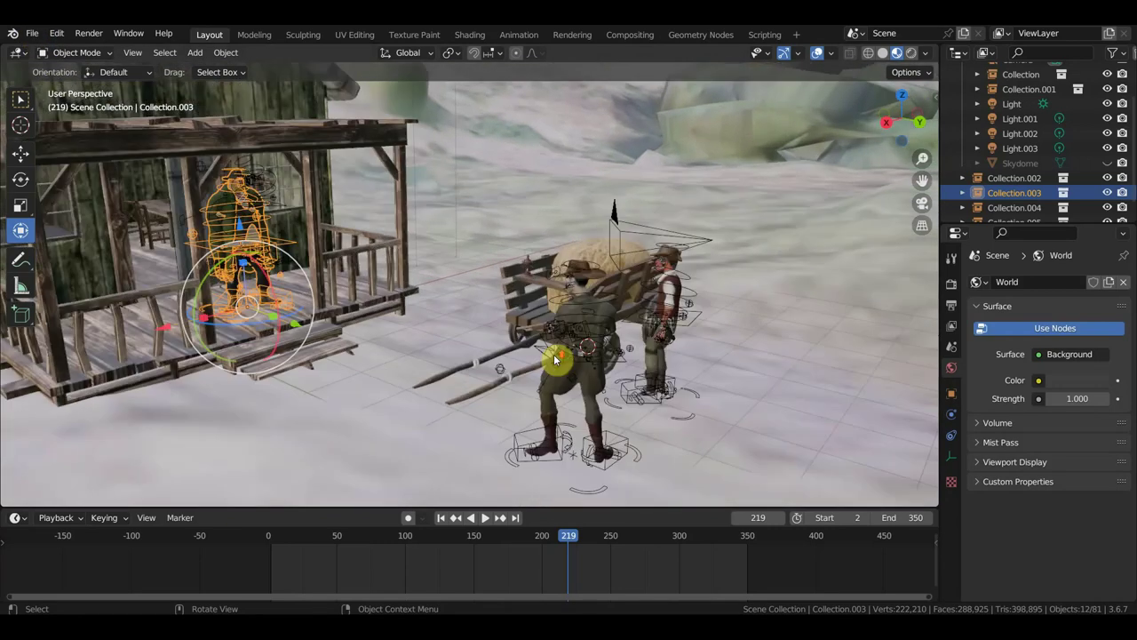
{"action": "left_click", "coordinate": [591, 453]}
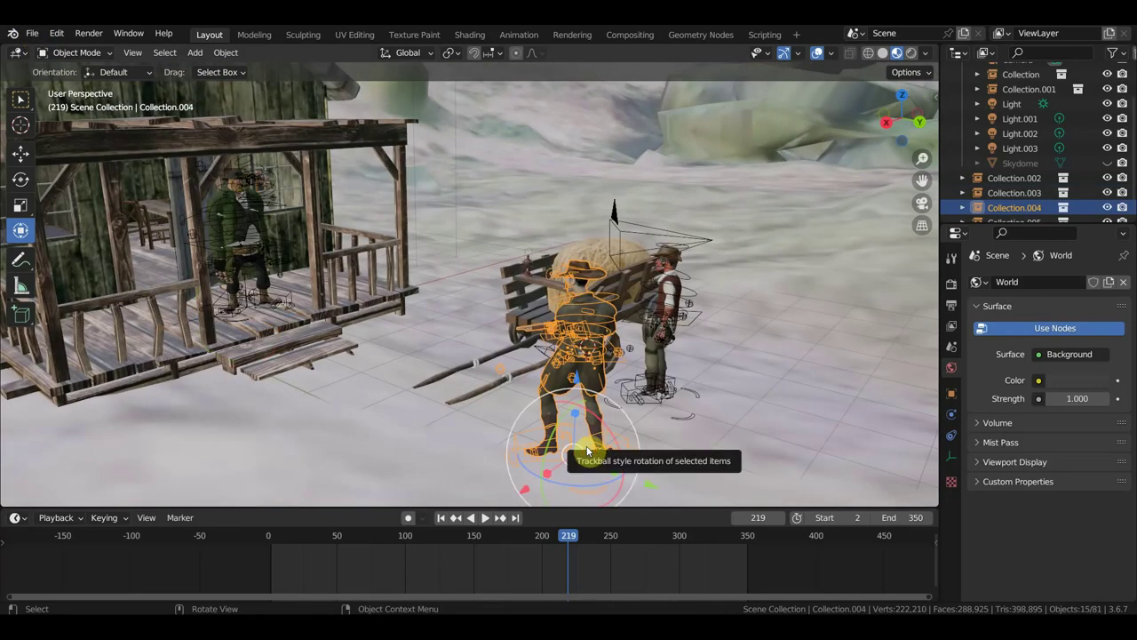
Delete the cowboy by the cart and link Collection from Главарь говорит с мортоном.blend
{"action": "key", "text": "Delete"}
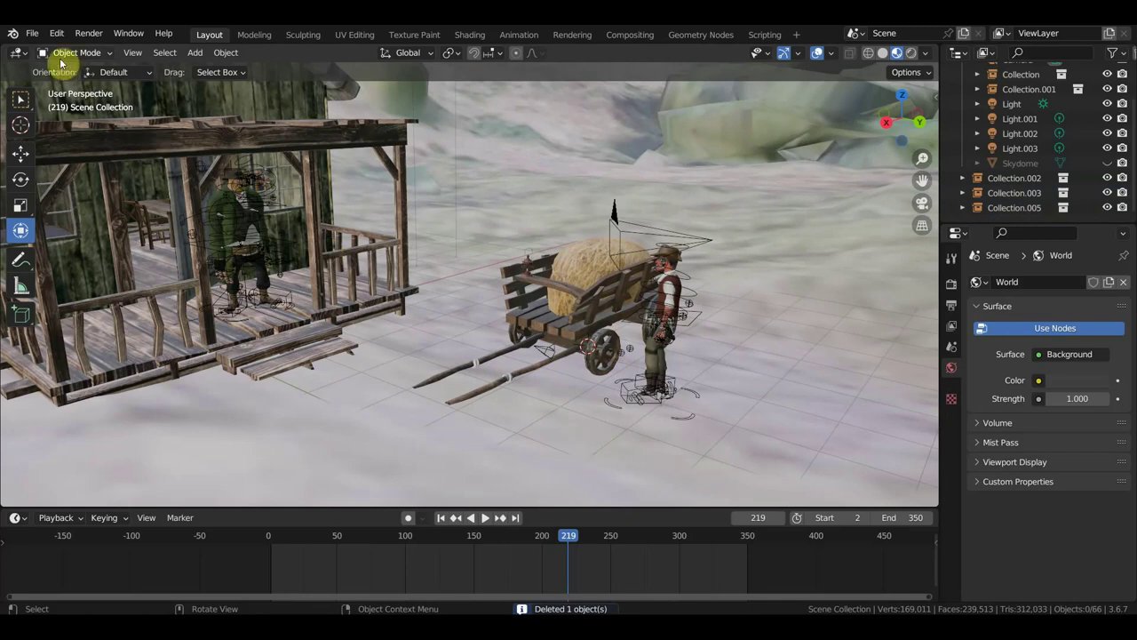
{"action": "left_click", "coordinate": [32, 32]}
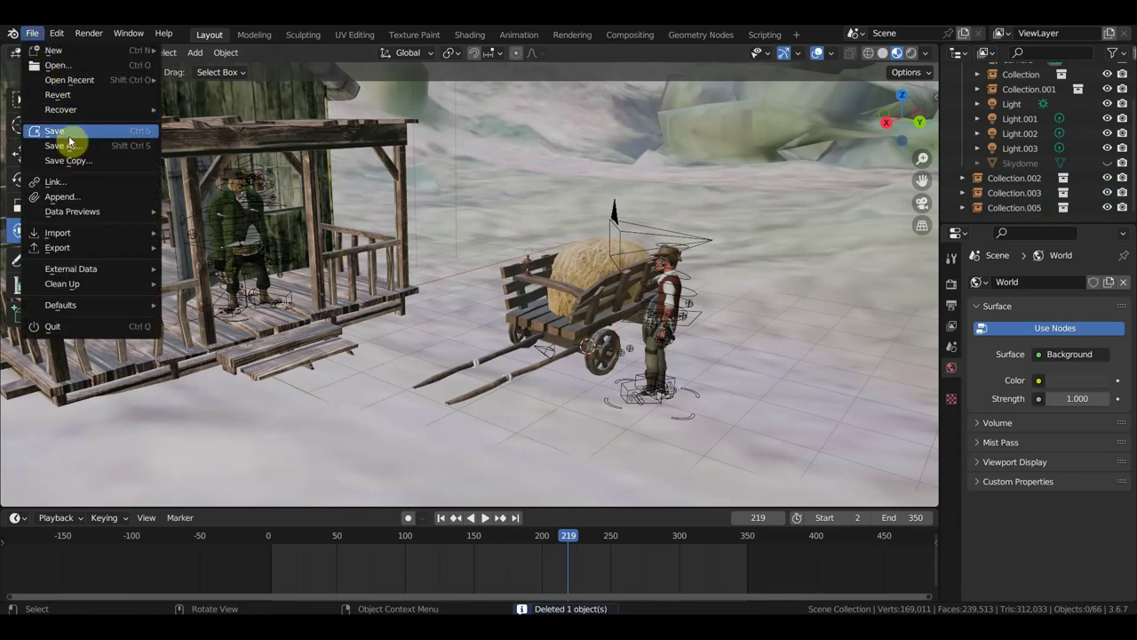
{"action": "left_click", "coordinate": [88, 181]}
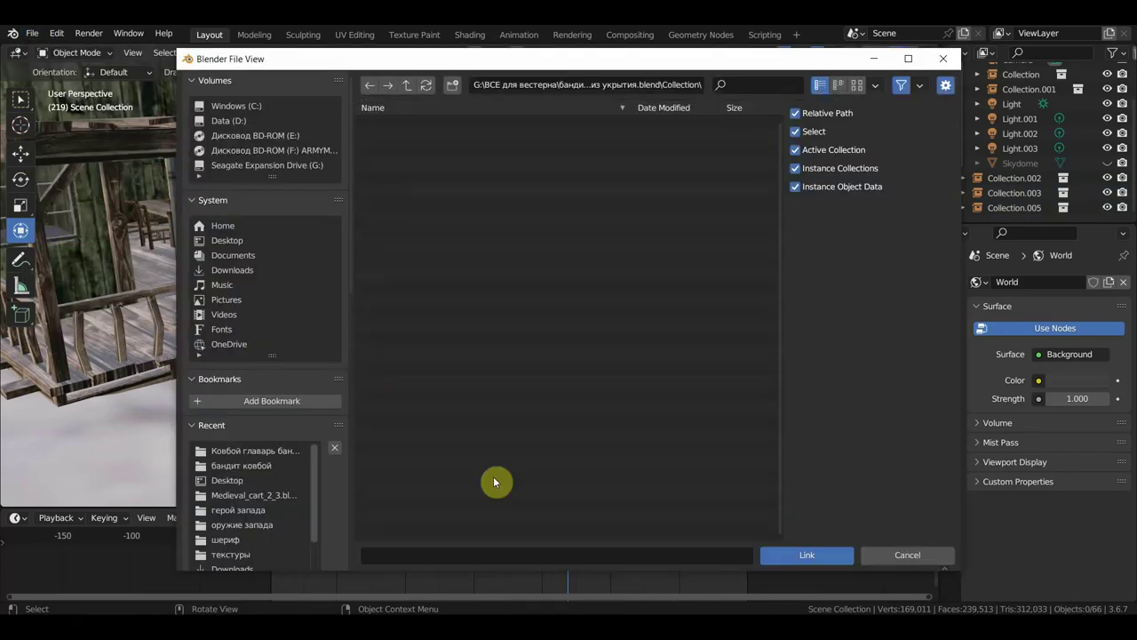
{"action": "left_click", "coordinate": [229, 241]}
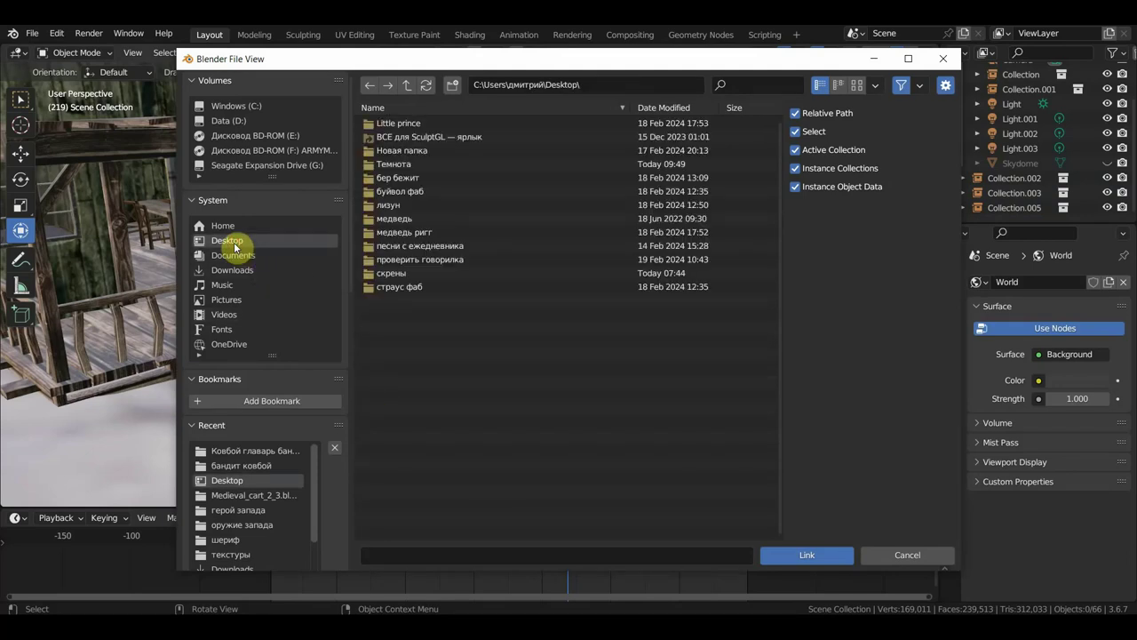
{"action": "left_click", "coordinate": [253, 451]}
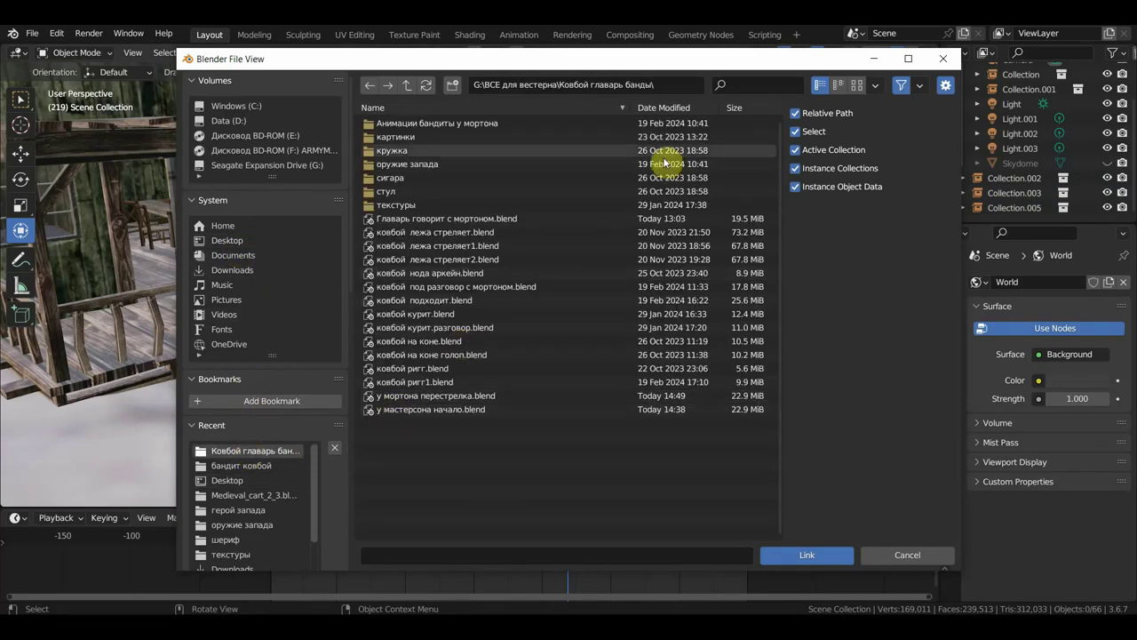
{"action": "left_click", "coordinate": [858, 85]}
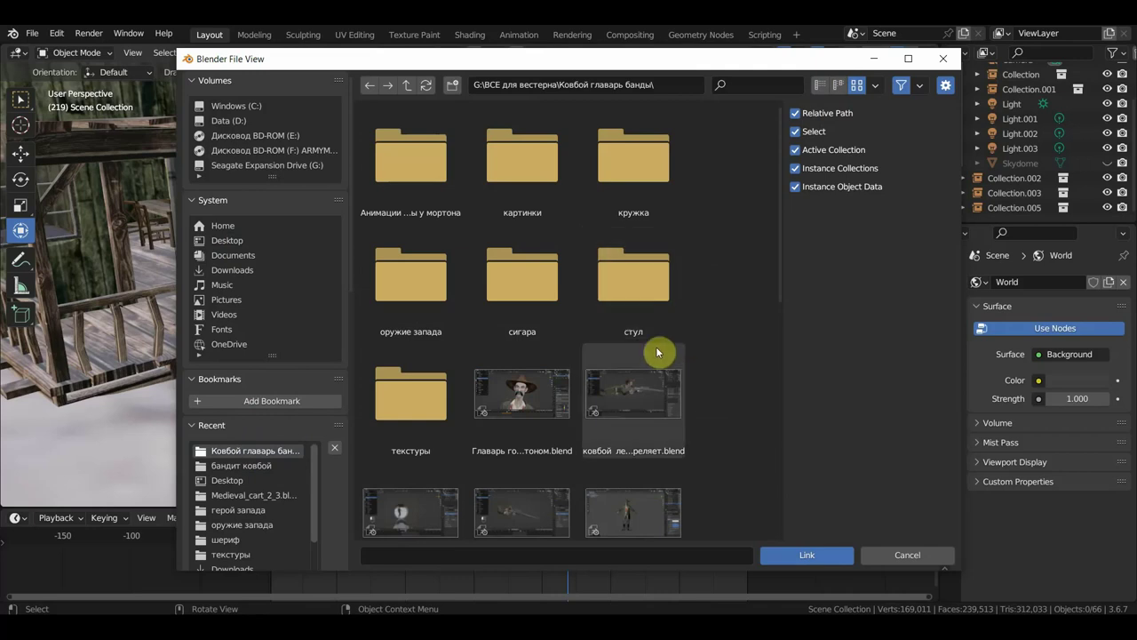
{"action": "scroll", "coordinate": [640, 356], "scroll_direction": "down", "scroll_amount": 2}
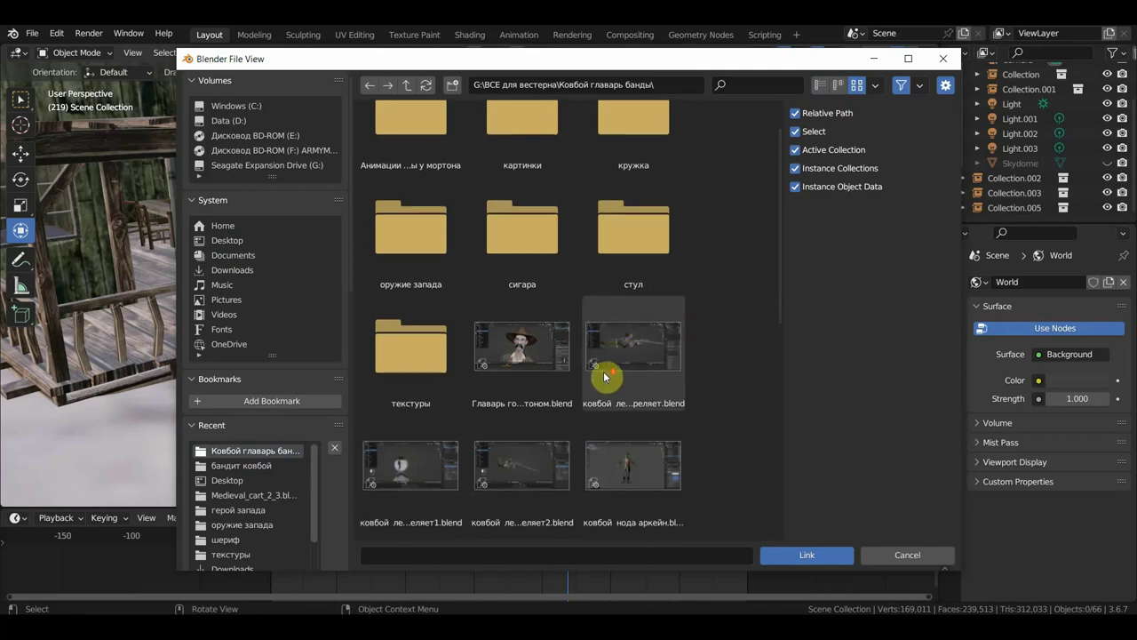
{"action": "left_click", "coordinate": [525, 358]}
{"action": "double_click", "coordinate": [524, 355]}
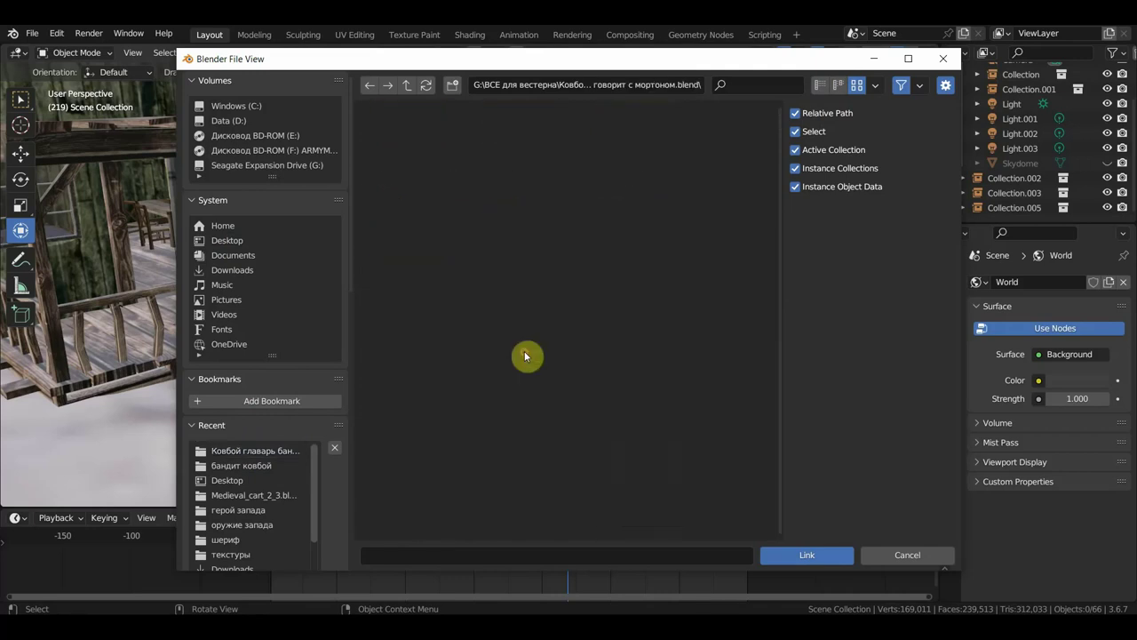
{"action": "double_click", "coordinate": [442, 318]}
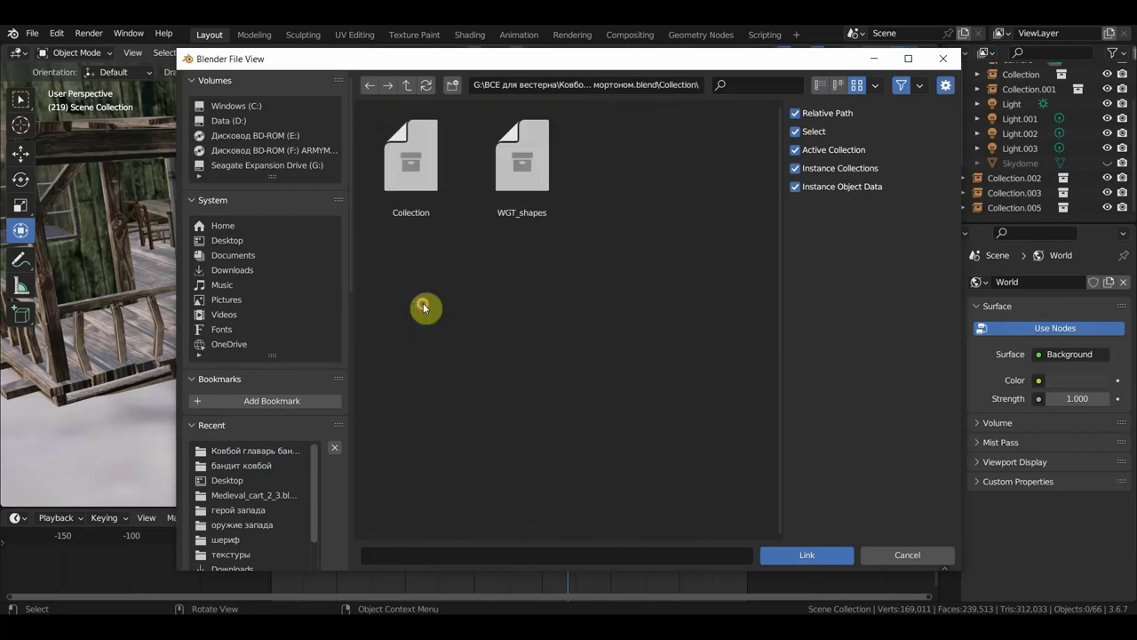
{"action": "double_click", "coordinate": [427, 199]}
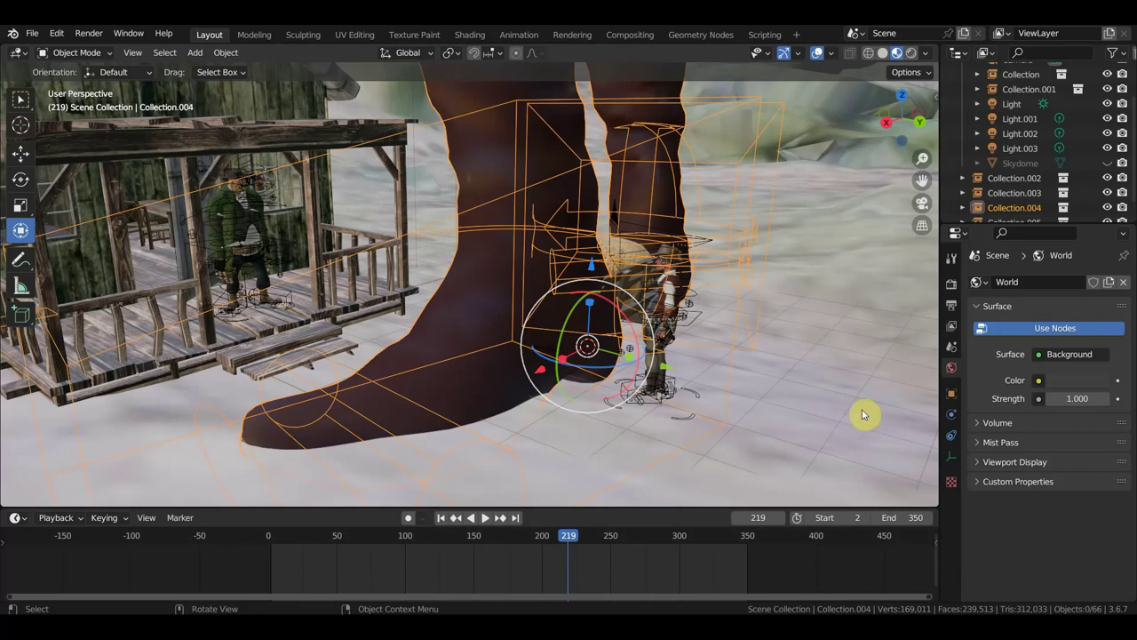
Scale the oversized linked cowboy down in two passes
{"action": "key", "text": "s"}
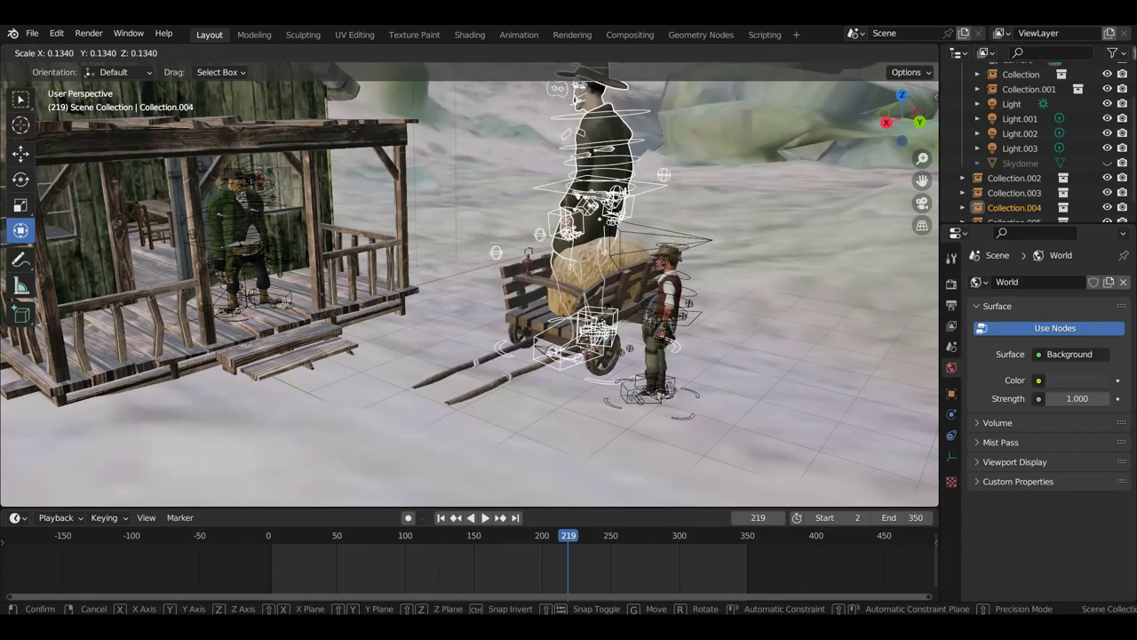
{"action": "left_click", "coordinate": [724, 373]}
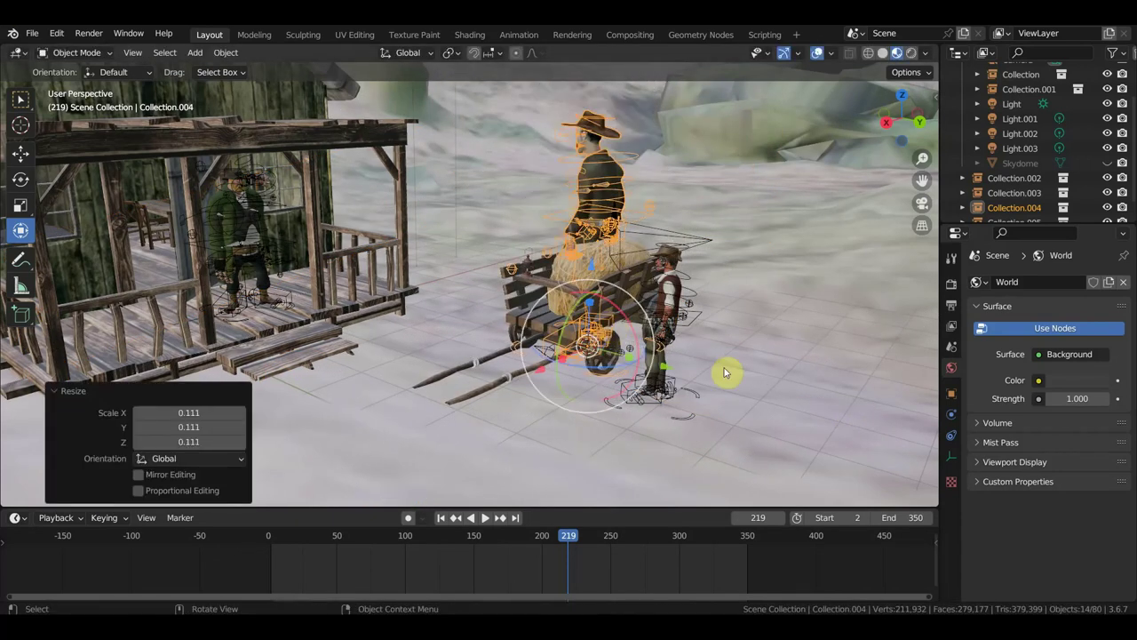
{"action": "key", "text": "s"}
{"action": "left_click", "coordinate": [734, 366]}
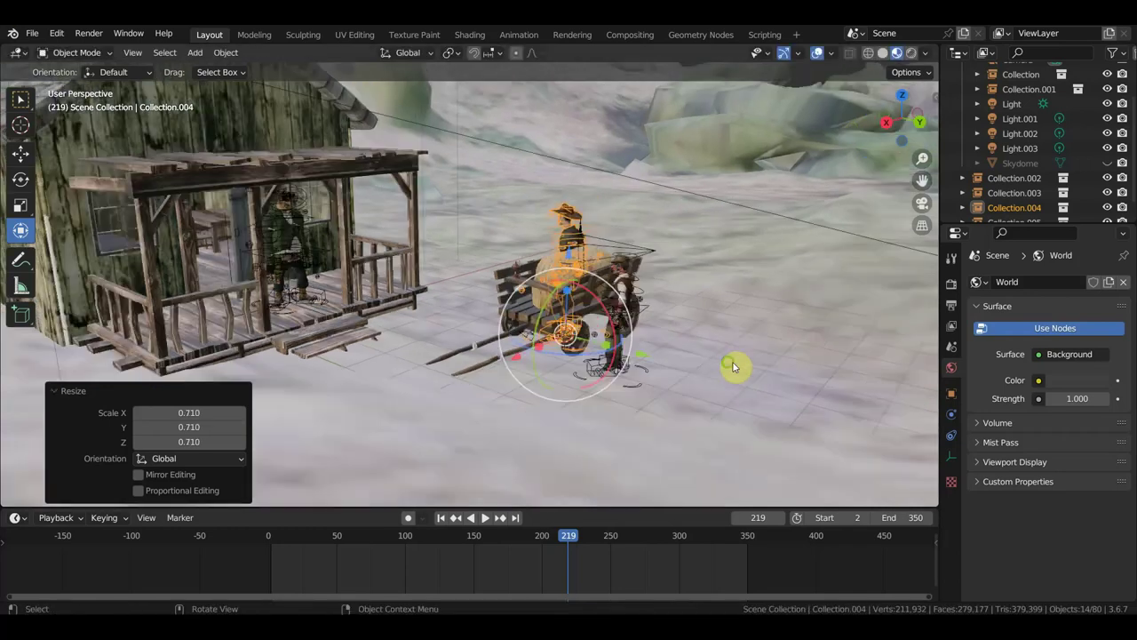
{"action": "mouse_move", "coordinate": [734, 366]}
{"action": "middle_mouse_down"}
{"action": "mouse_move", "coordinate": [624, 373]}
{"action": "mouse_move", "coordinate": [591, 364]}
{"action": "middle_mouse_up"}
Set the cowboy beside the hero, then slide him along Y away from the hero
{"action": "key", "text": "g"}
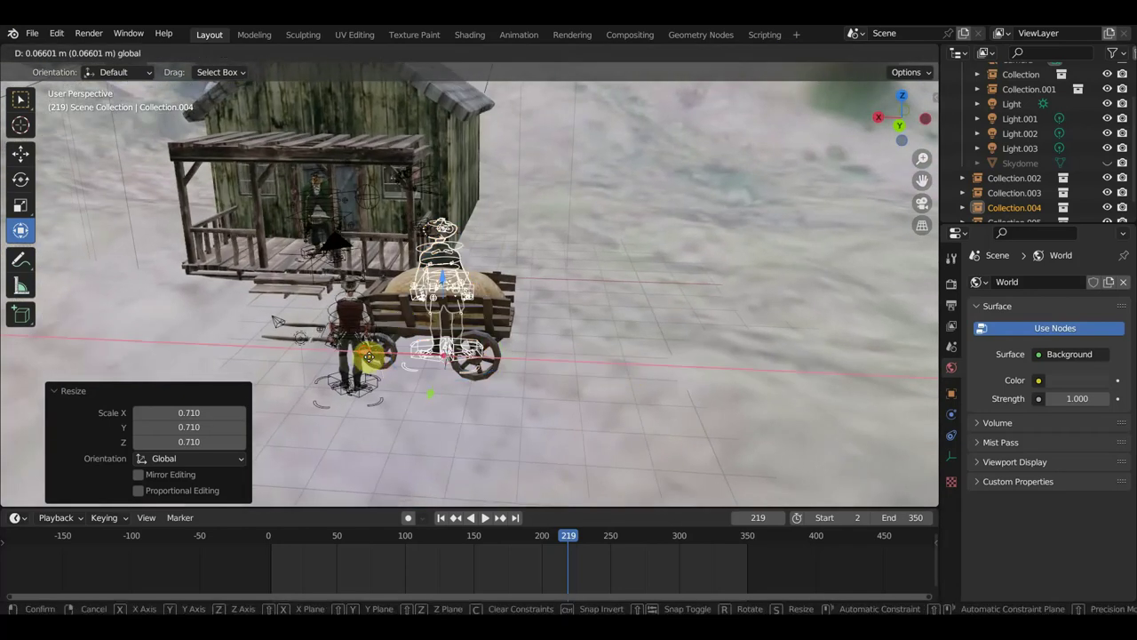
{"action": "left_click", "coordinate": [155, 371]}
{"action": "mouse_move", "coordinate": [154, 370]}
{"action": "middle_mouse_down"}
{"action": "mouse_move", "coordinate": [402, 401]}
{"action": "mouse_move", "coordinate": [513, 381]}
{"action": "middle_mouse_up"}
{"action": "key", "text": "g"}
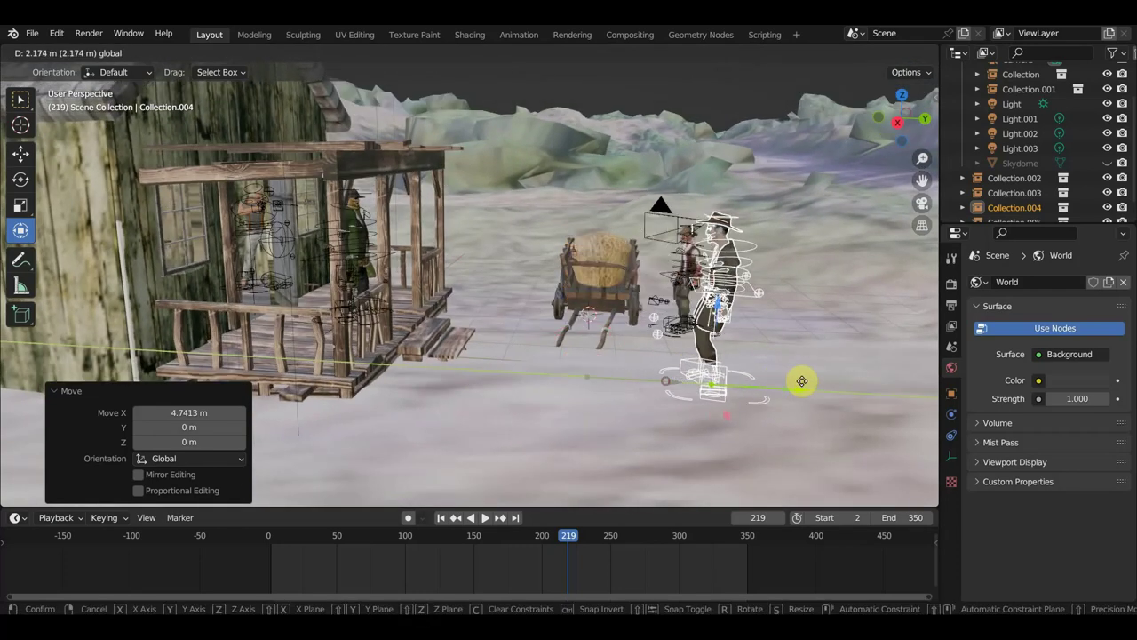
{"action": "key", "text": "y"}
{"action": "left_click", "coordinate": [874, 384]}
Shrink the cowboy slightly, then adjust his height along Z and his position along Y
{"action": "key", "text": "s"}
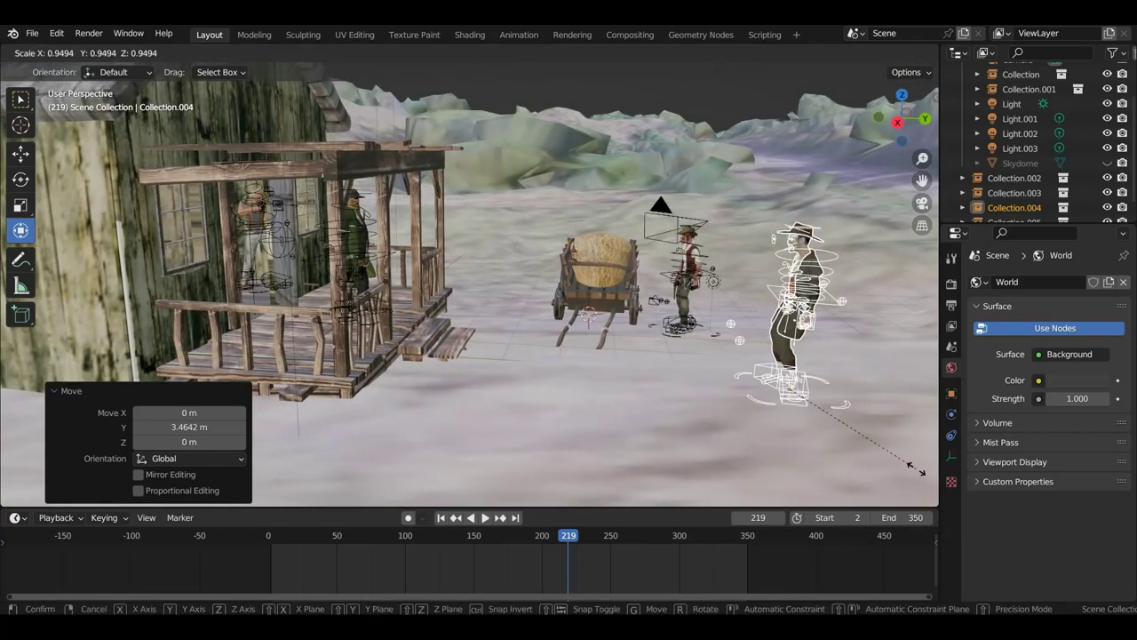
{"action": "left_click", "coordinate": [910, 467]}
{"action": "middle_click_drag", "start_coordinate": [909, 465], "coordinate": [642, 485]}
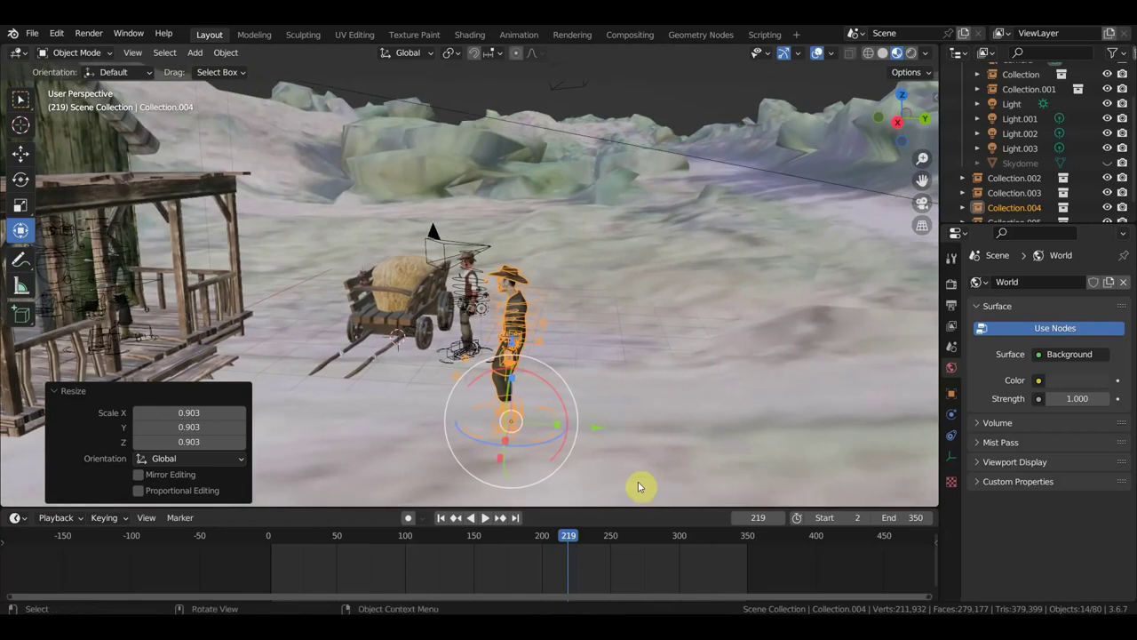
{"action": "key", "text": "g"}
{"action": "key", "text": "z"}
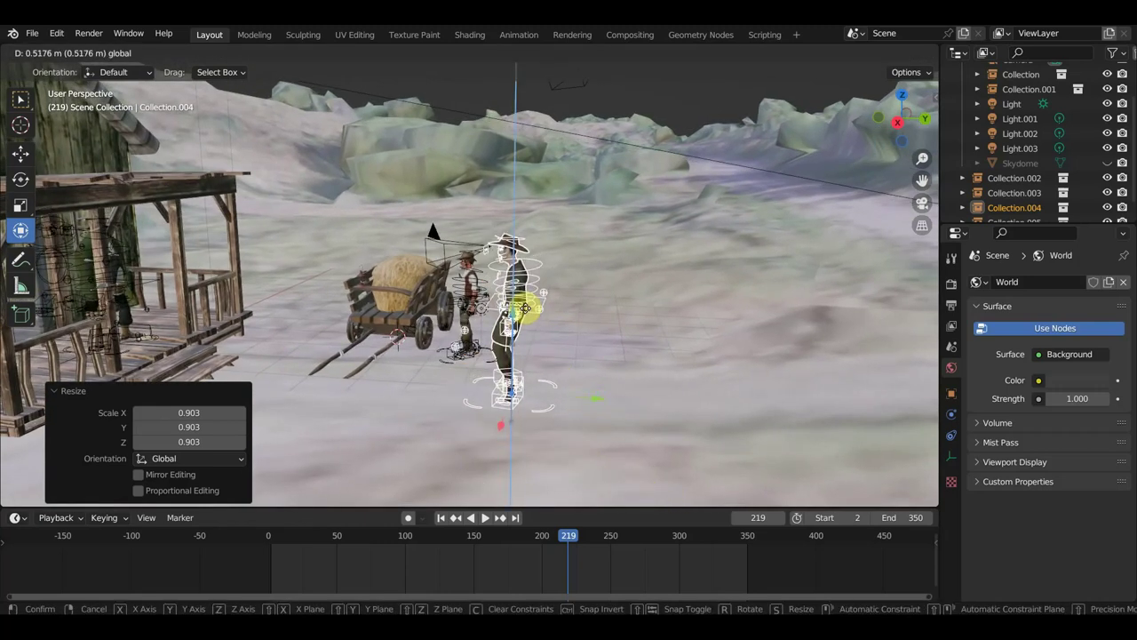
{"action": "left_click", "coordinate": [522, 311]}
{"action": "key", "text": "g"}
{"action": "key", "text": "y"}
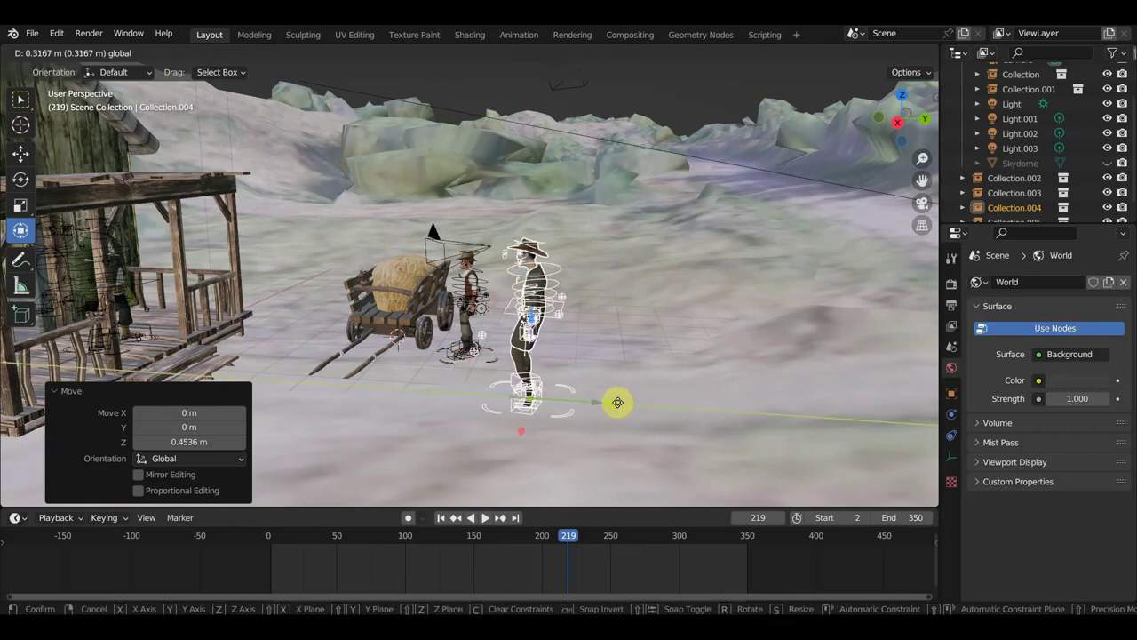
{"action": "left_click", "coordinate": [658, 413]}
Fine-tune the cowboy to scale 0.918, about 0.724 m along Y from the cart
{"action": "mouse_move", "coordinate": [663, 414]}
{"action": "middle_mouse_down"}
{"action": "mouse_move", "coordinate": [687, 394]}
{"action": "mouse_move", "coordinate": [671, 386]}
{"action": "middle_mouse_up"}
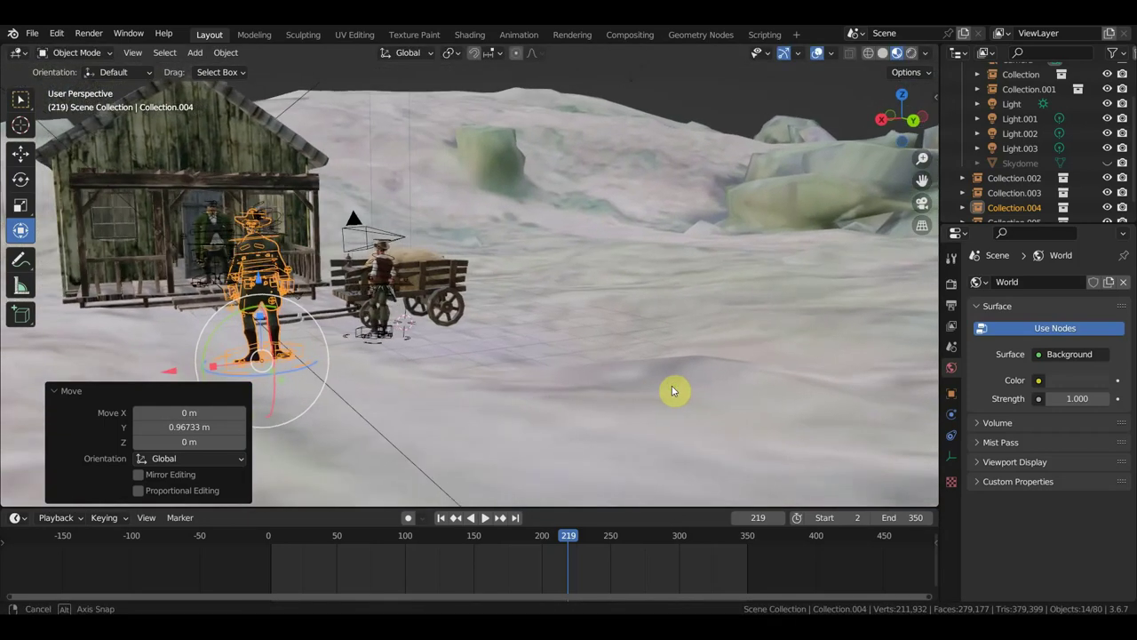
{"action": "key", "text": "g"}
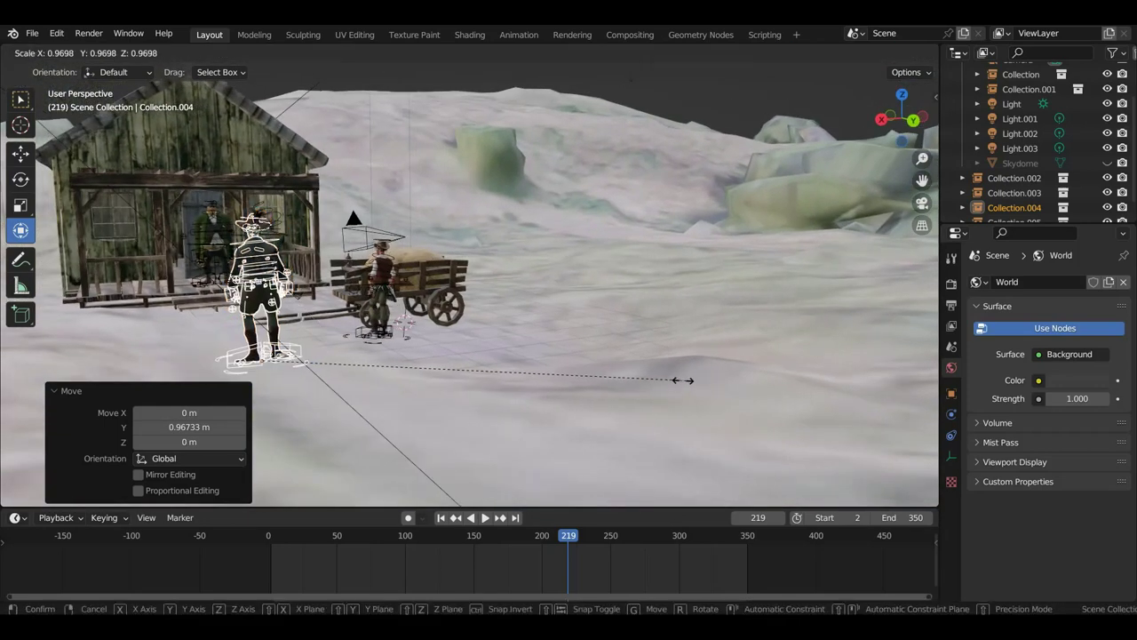
{"action": "left_click", "coordinate": [662, 382]}
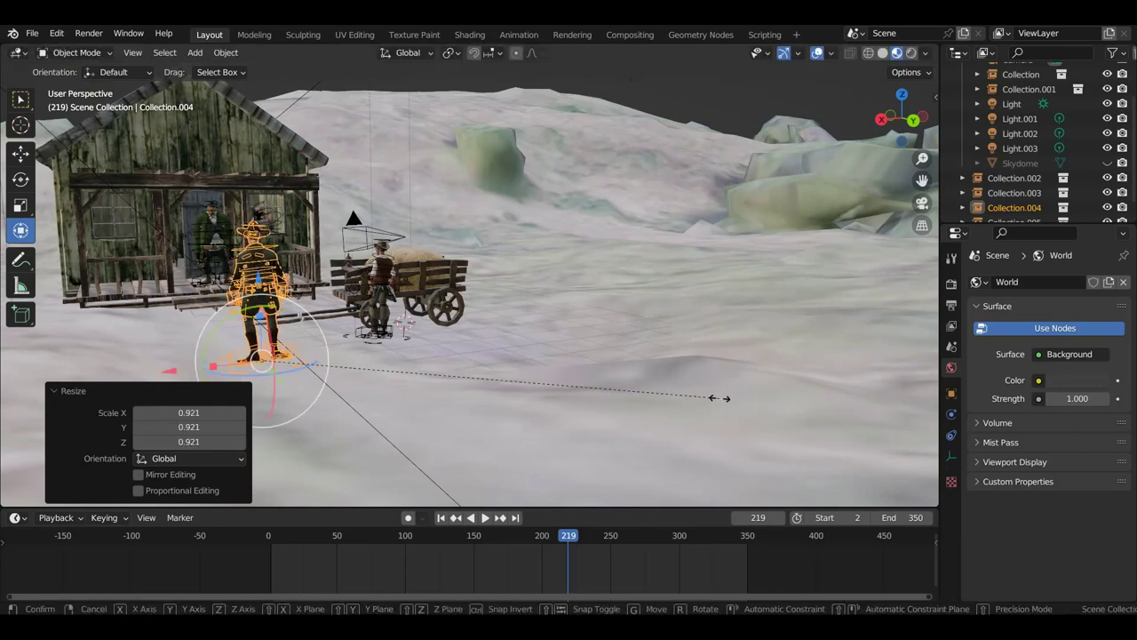
{"action": "key", "text": "s"}
{"action": "left_click", "coordinate": [680, 393]}
{"action": "mouse_move", "coordinate": [680, 396]}
{"action": "middle_mouse_down"}
{"action": "mouse_move", "coordinate": [645, 406]}
{"action": "mouse_move", "coordinate": [685, 401]}
{"action": "middle_mouse_up"}
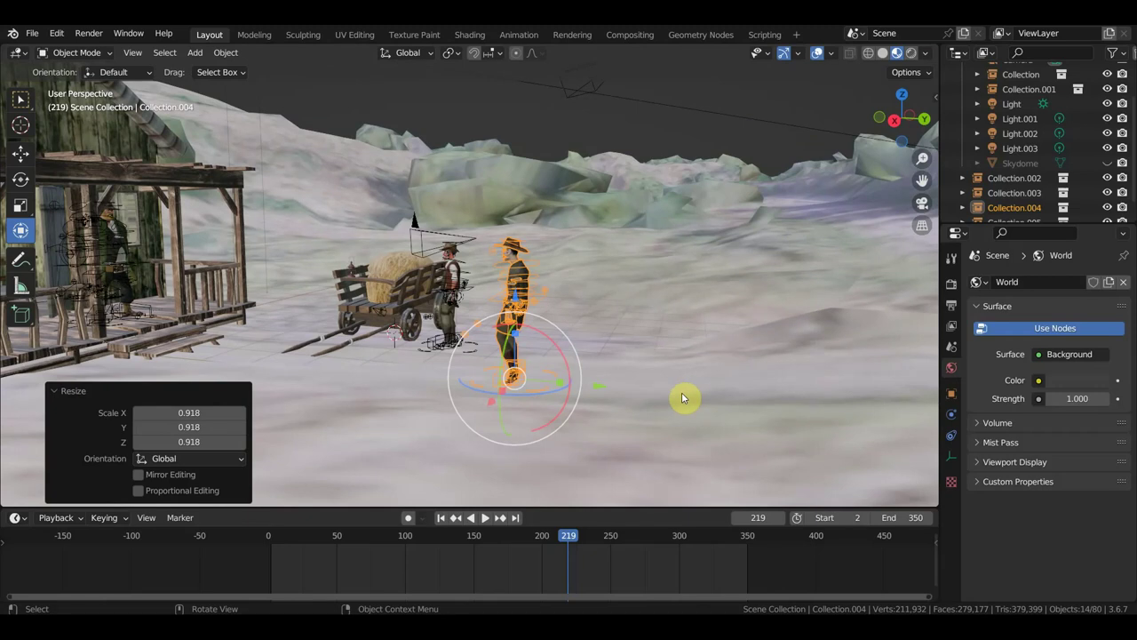
{"action": "scroll", "coordinate": [657, 391], "scroll_direction": "up", "scroll_amount": 1}
{"action": "scroll", "coordinate": [635, 400], "scroll_direction": "up", "scroll_amount": 1}
{"action": "scroll", "coordinate": [635, 417], "scroll_direction": "down", "scroll_amount": 1}
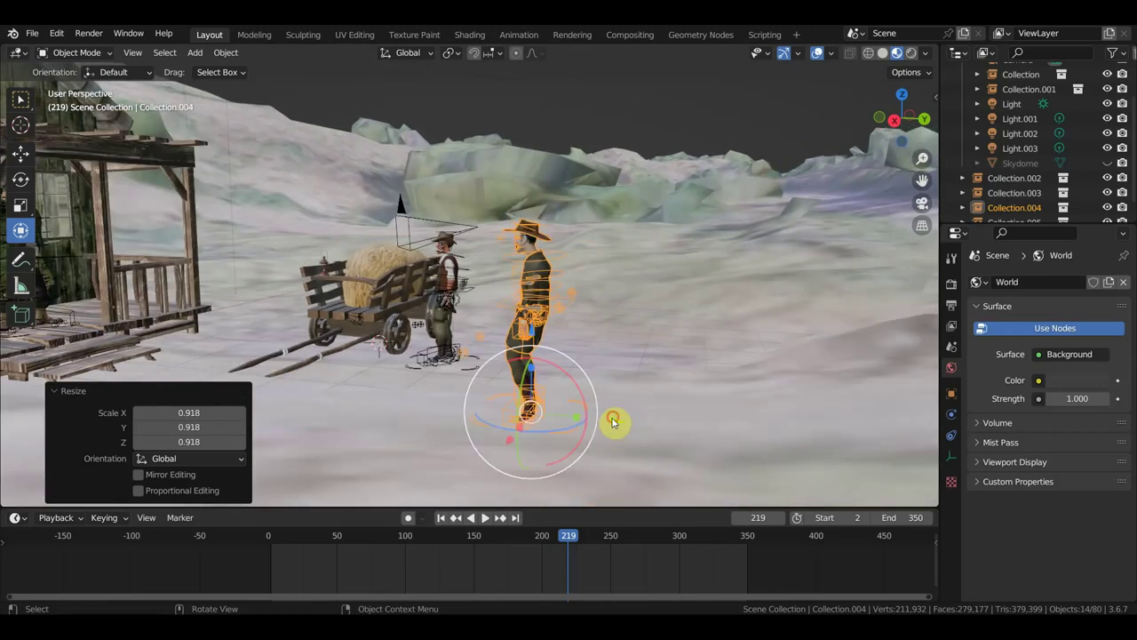
{"action": "key", "text": "g"}
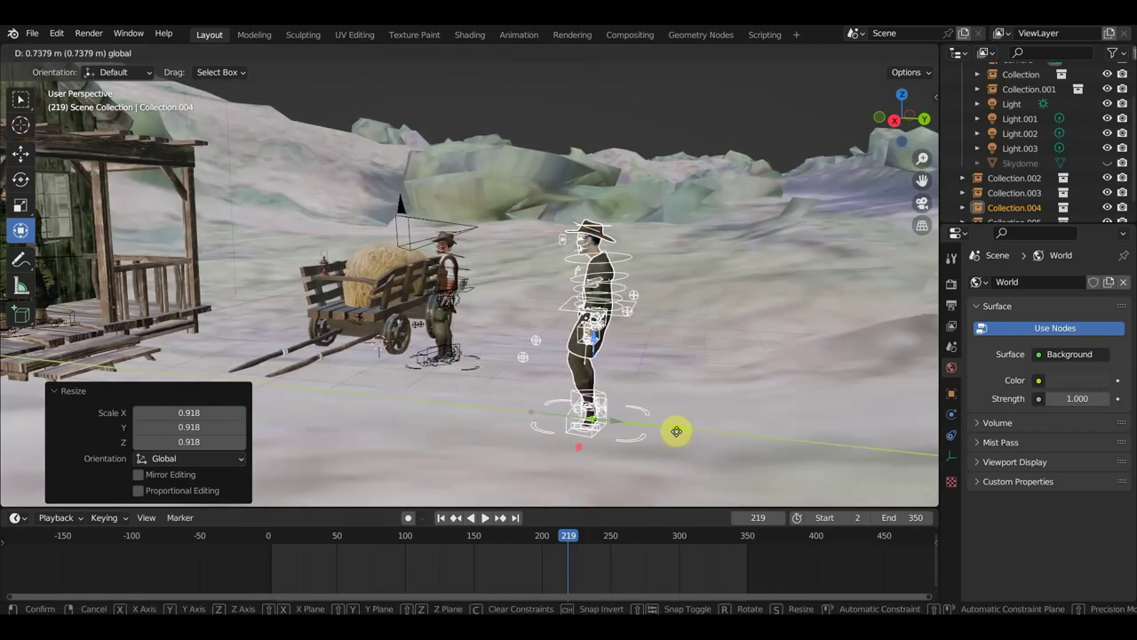
{"action": "left_click", "coordinate": [676, 431]}
{"action": "mouse_move", "coordinate": [675, 434]}
{"action": "middle_mouse_down"}
{"action": "mouse_move", "coordinate": [884, 430]}
{"action": "mouse_move", "coordinate": [749, 426]}
{"action": "middle_mouse_up"}
{"action": "scroll", "coordinate": [851, 425], "scroll_direction": "down", "scroll_amount": 2}
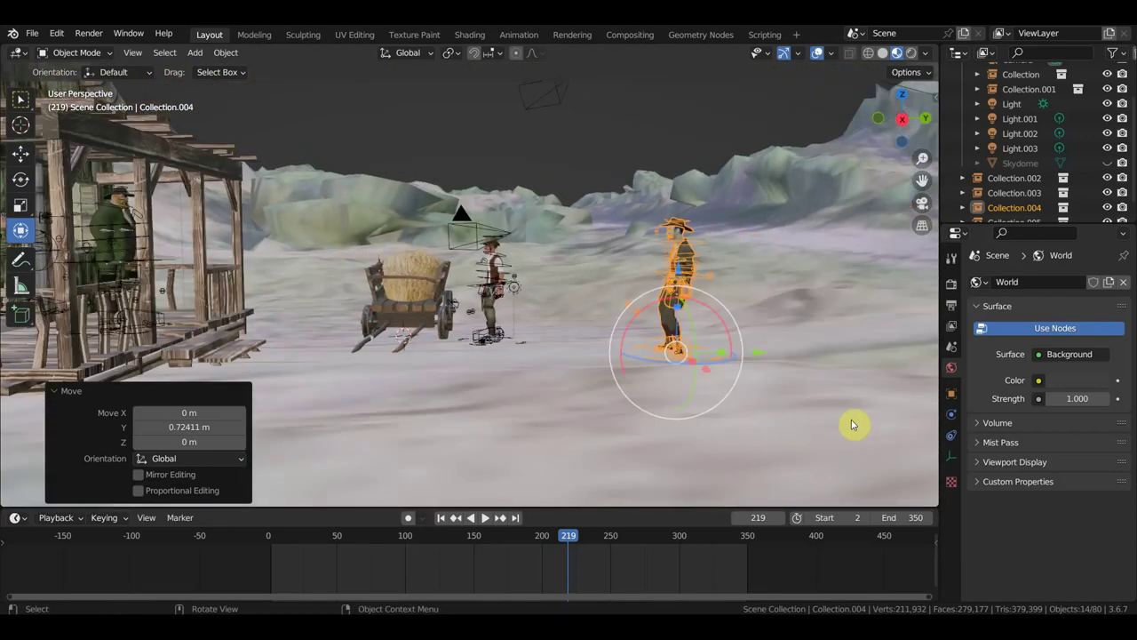
Play the animation to frame 146 and delete the figure standing on the porch
{"action": "left_click", "coordinate": [273, 537]}
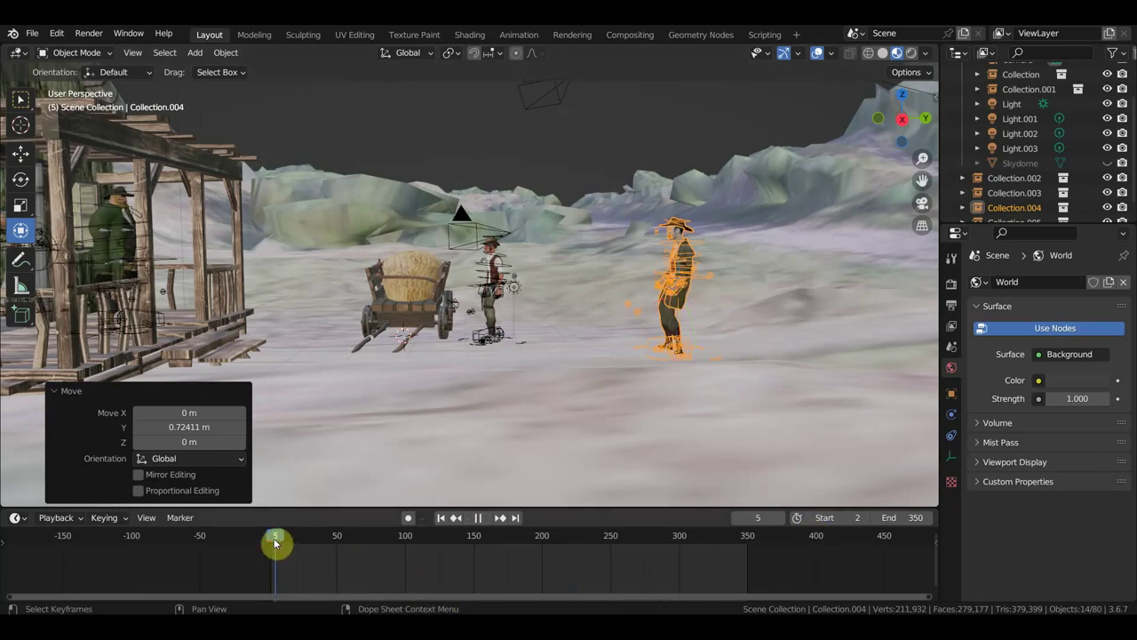
{"action": "key", "text": "space"}
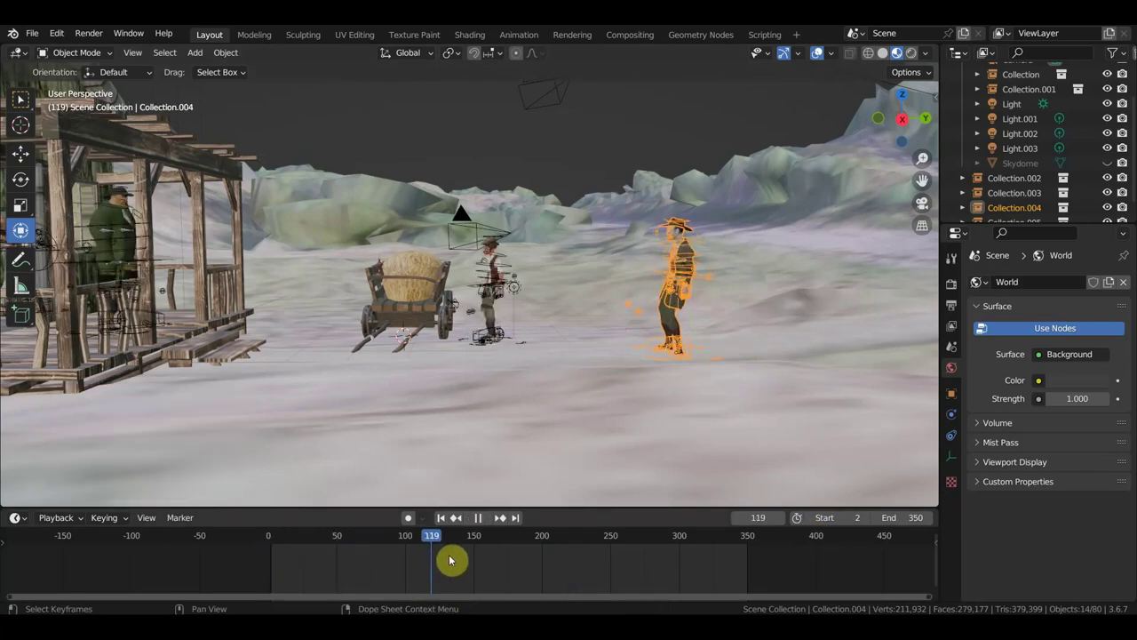
{"action": "key", "text": "space"}
{"action": "left_click", "coordinate": [122, 213]}
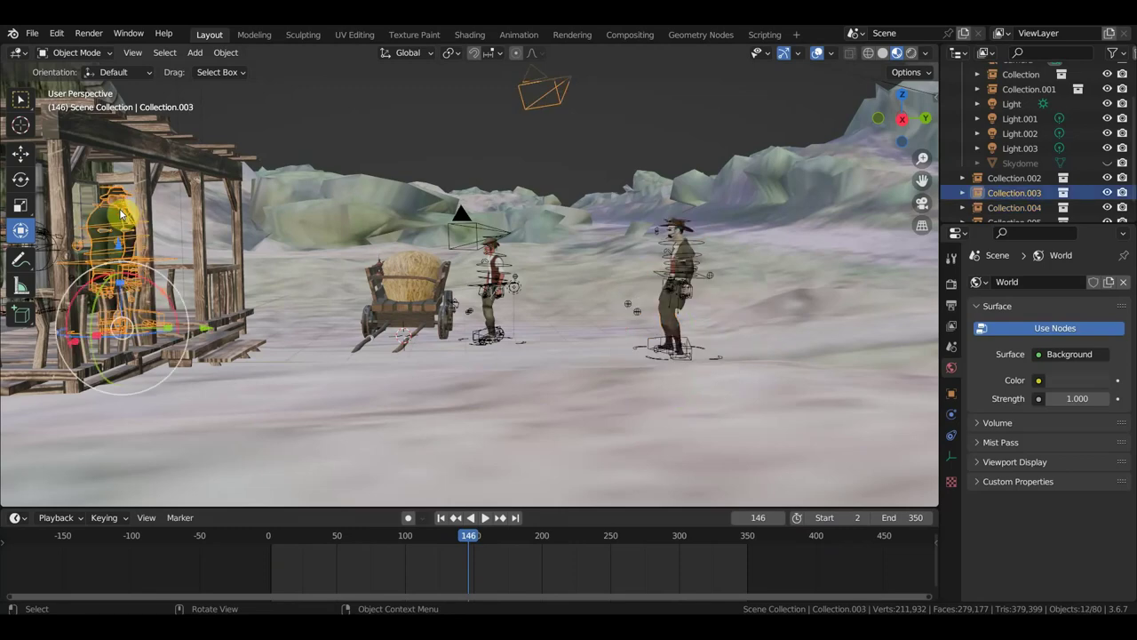
{"action": "key", "text": "Delete"}
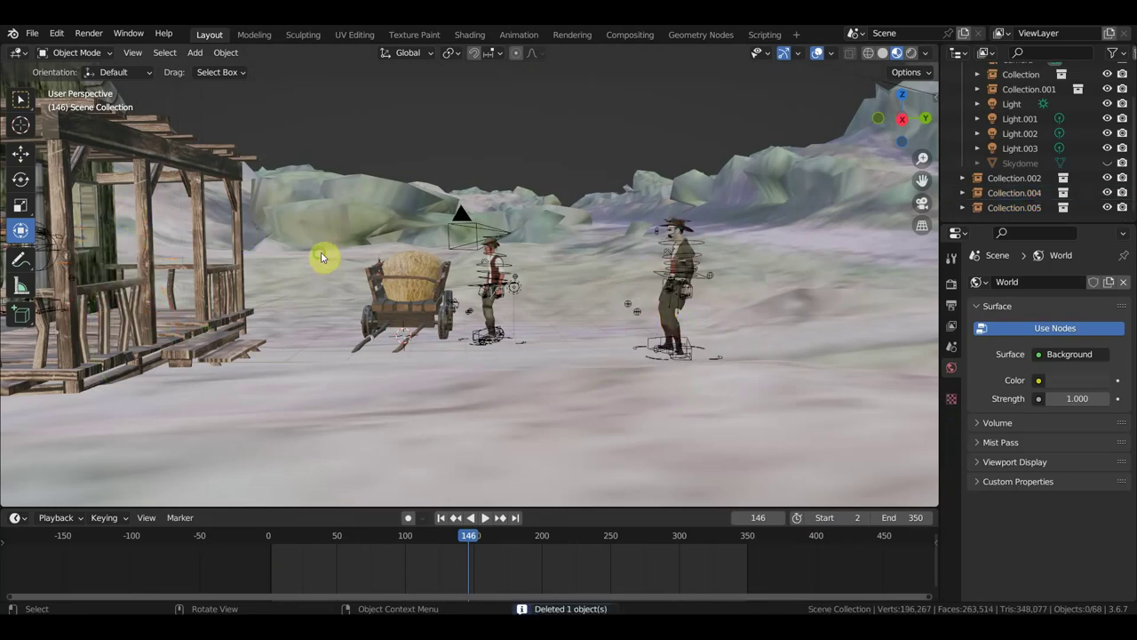
Select the new cowboy and hide overlays to inspect him among the characters
{"action": "mouse_move", "coordinate": [320, 251]}
{"action": "middle_mouse_down"}
{"action": "mouse_move", "coordinate": [226, 269]}
{"action": "mouse_move", "coordinate": [223, 254]}
{"action": "mouse_move", "coordinate": [436, 267]}
{"action": "mouse_move", "coordinate": [393, 254]}
{"action": "middle_mouse_up"}
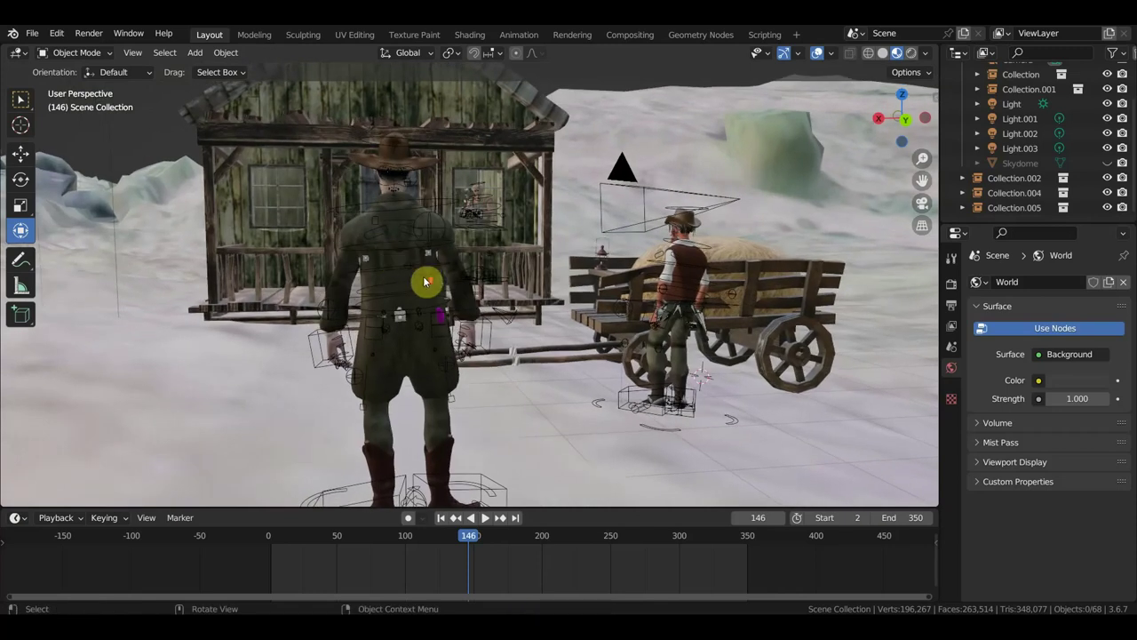
{"action": "scroll", "coordinate": [427, 279], "scroll_direction": "up", "scroll_amount": 3}
{"action": "scroll", "coordinate": [368, 375], "scroll_direction": "down", "scroll_amount": 2}
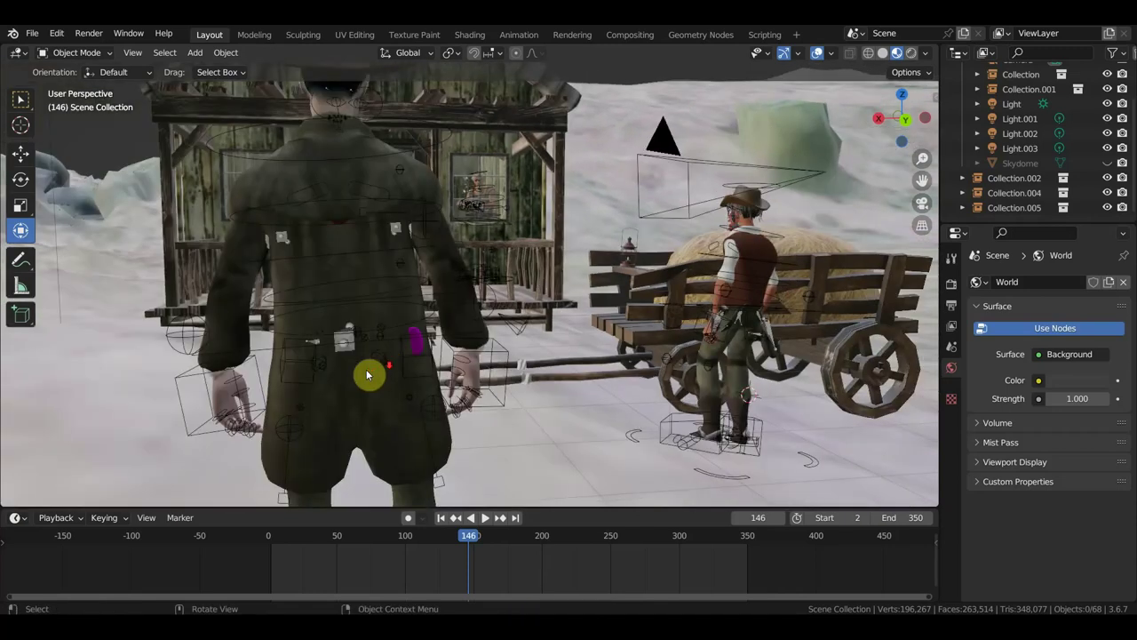
{"action": "left_click", "coordinate": [420, 352]}
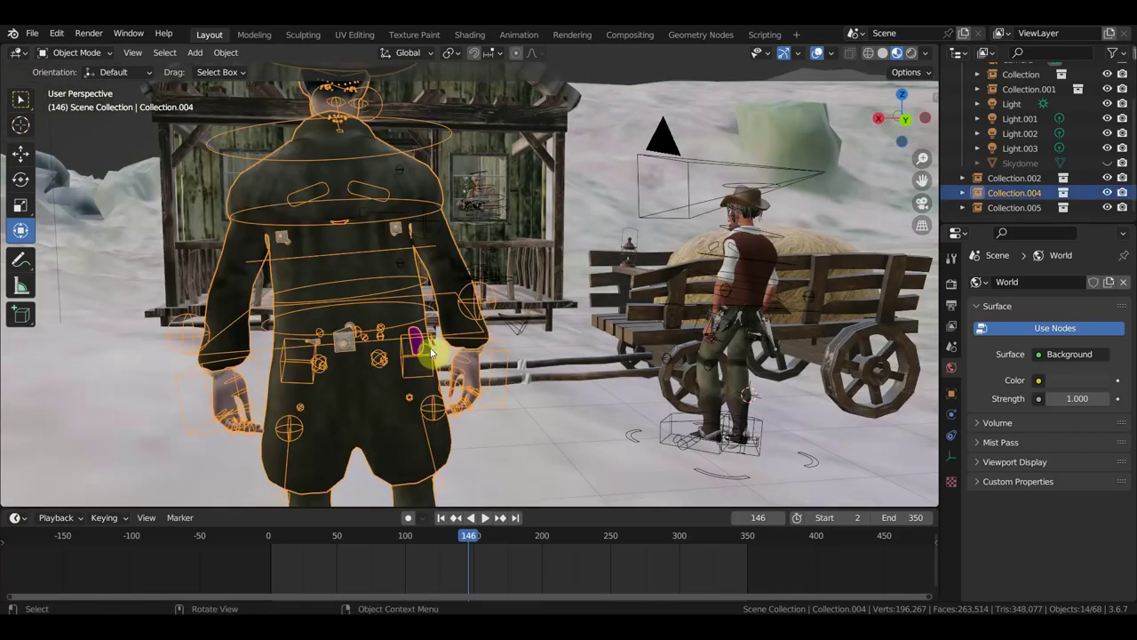
{"action": "mouse_move", "coordinate": [430, 353]}
{"action": "middle_mouse_down"}
{"action": "mouse_move", "coordinate": [805, 275]}
{"action": "mouse_move", "coordinate": [514, 286]}
{"action": "mouse_move", "coordinate": [764, 264]}
{"action": "mouse_move", "coordinate": [843, 150]}
{"action": "middle_mouse_up"}
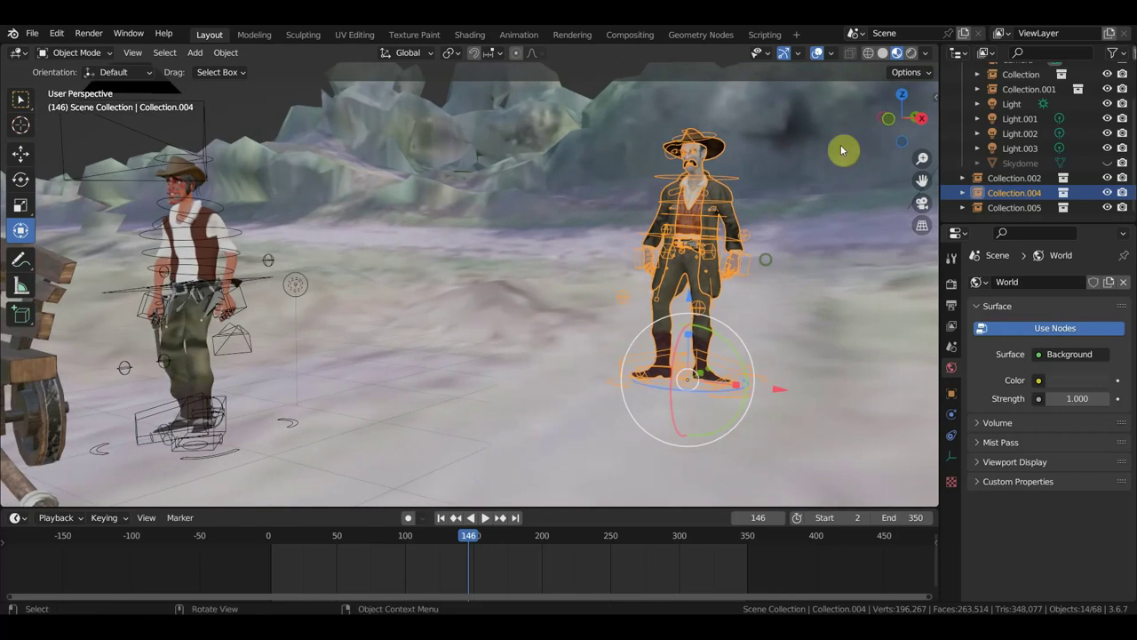
{"action": "left_click", "coordinate": [818, 53]}
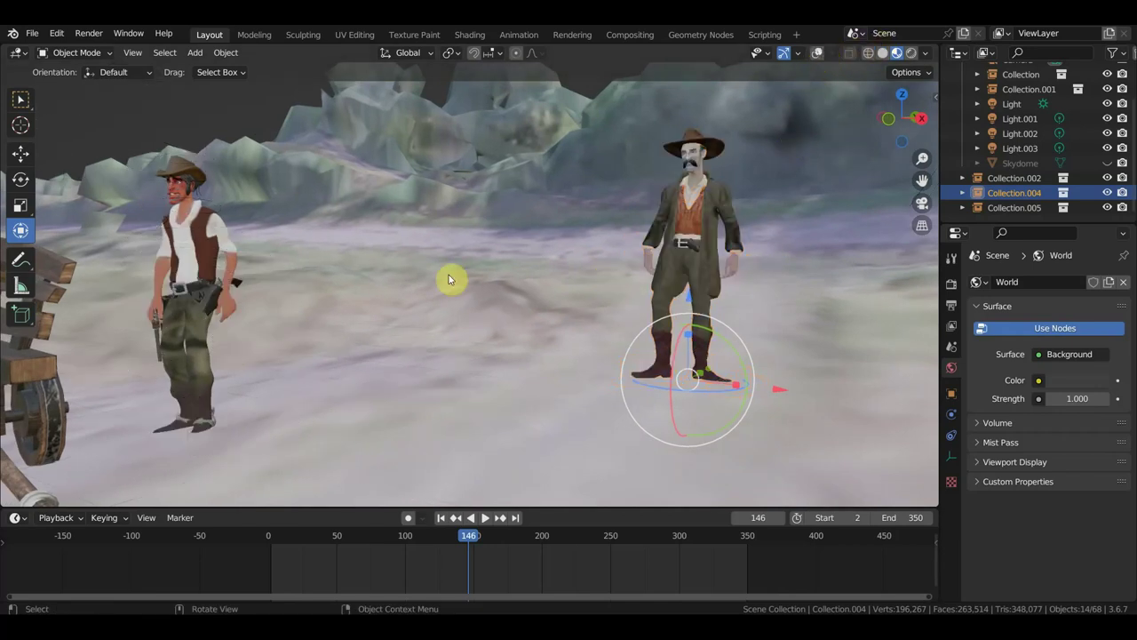
{"action": "left_click", "coordinate": [20, 100]}
Lower the cowboy 0.000911 m along Z onto the snow and check the poses
{"action": "middle_click_drag", "start_coordinate": [346, 284], "coordinate": [420, 285]}
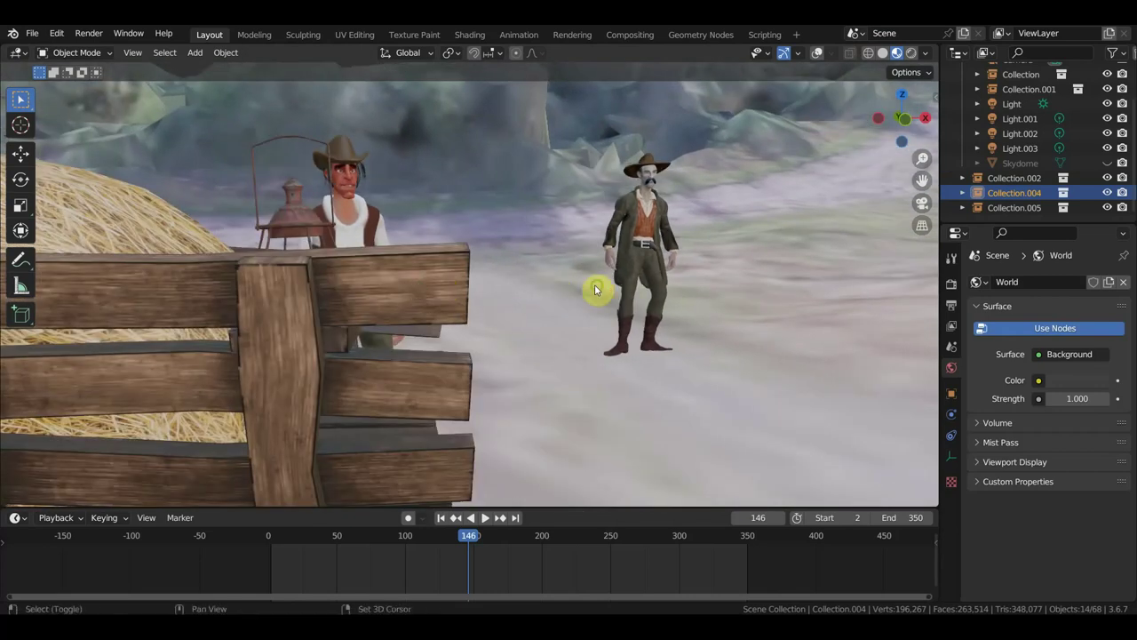
{"action": "mouse_move", "coordinate": [596, 290]}
{"action": "middle_mouse_down"}
{"action": "mouse_move", "coordinate": [536, 298]}
{"action": "mouse_move", "coordinate": [549, 295]}
{"action": "middle_mouse_up"}
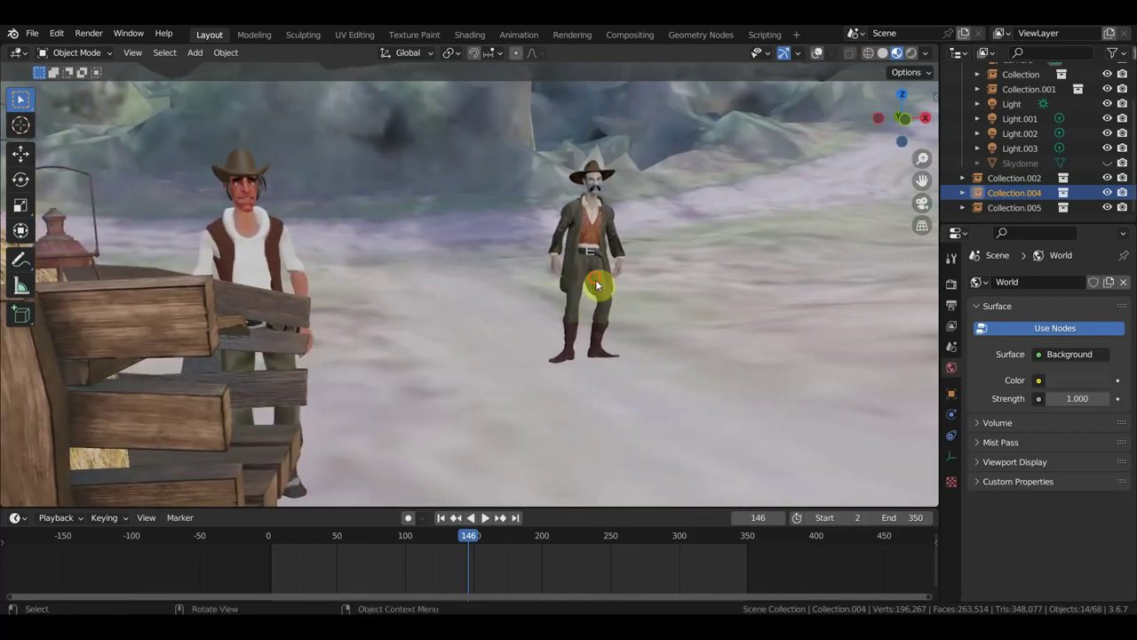
{"action": "left_click", "coordinate": [813, 55]}
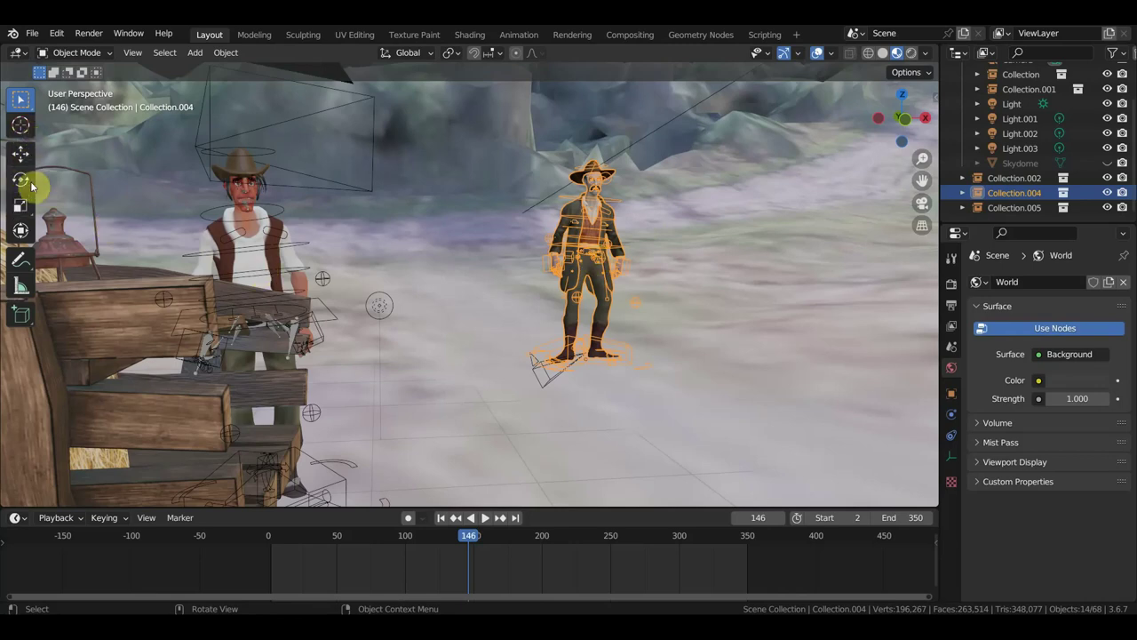
{"action": "left_click", "coordinate": [20, 154]}
{"action": "left_click_drag", "start_coordinate": [590, 310], "coordinate": [583, 301]}
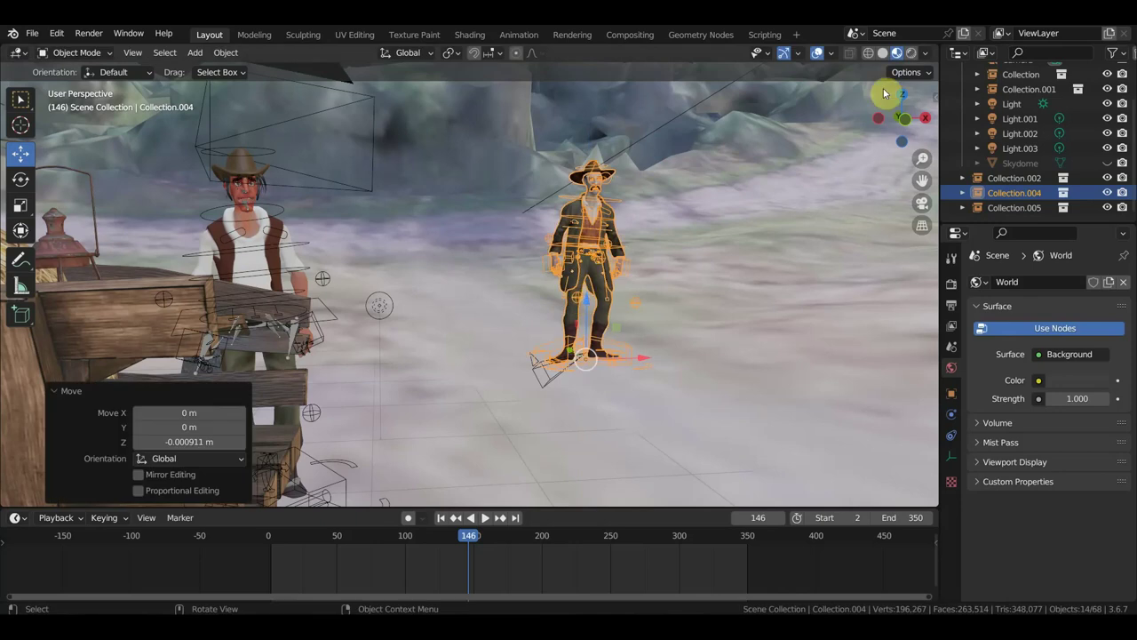
{"action": "left_click", "coordinate": [818, 52]}
{"action": "middle_click_drag", "start_coordinate": [736, 258], "coordinate": [693, 257]}
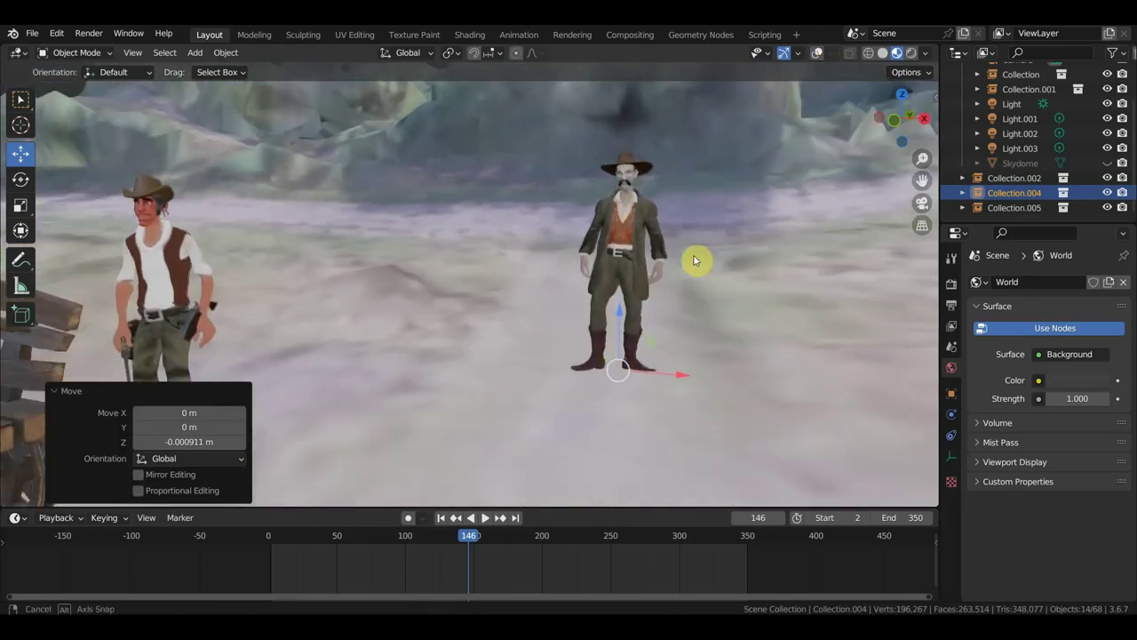
{"action": "mouse_move", "coordinate": [469, 536]}
{"action": "left_mouse_down"}
{"action": "mouse_move", "coordinate": [301, 523]}
{"action": "mouse_move", "coordinate": [516, 546]}
{"action": "left_mouse_up"}
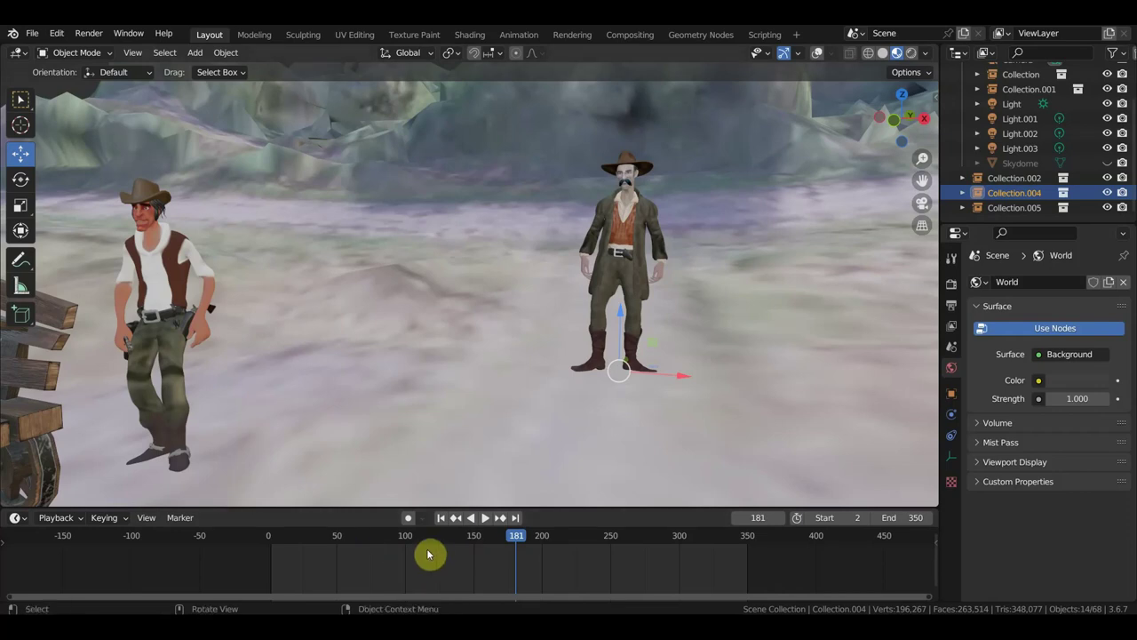
Turn the Skydome's visibility back on and orbit to view the cabin front and cart
{"action": "middle_click_drag", "start_coordinate": [617, 343], "coordinate": [904, 279]}
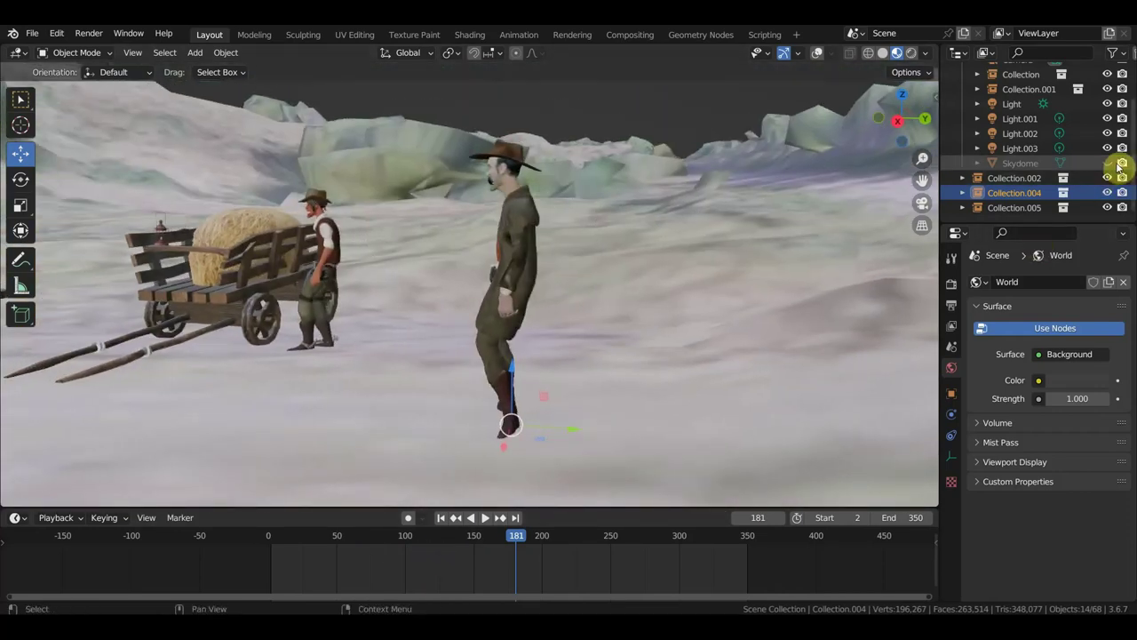
{"action": "left_click", "coordinate": [1107, 163]}
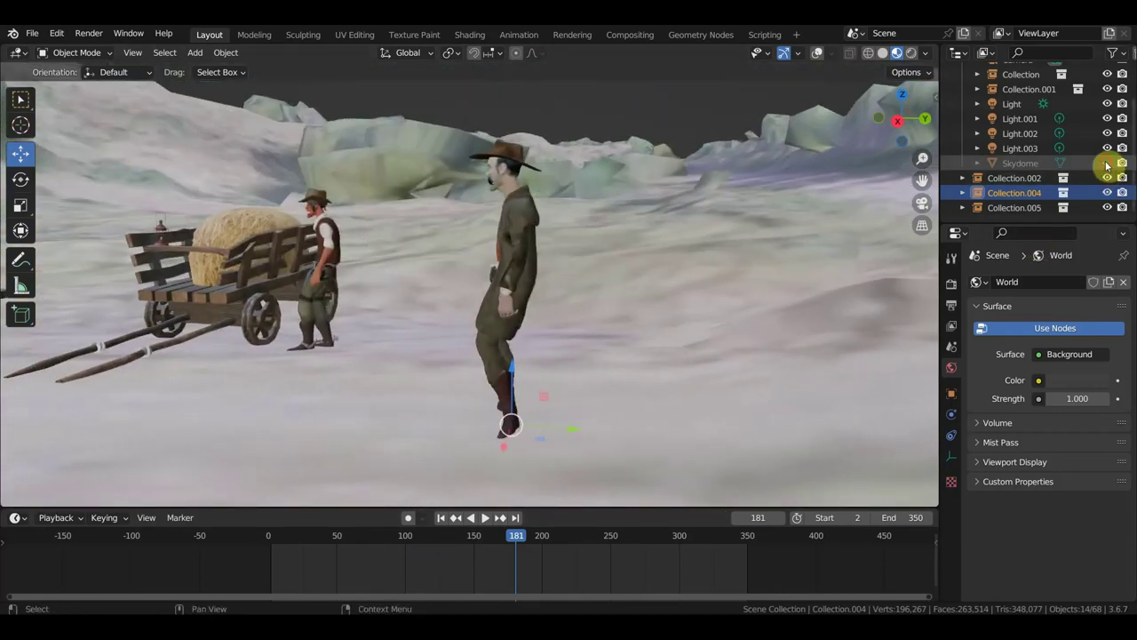
{"action": "mouse_move", "coordinate": [728, 231]}
{"action": "middle_mouse_down"}
{"action": "mouse_move", "coordinate": [528, 305]}
{"action": "mouse_move", "coordinate": [481, 303]}
{"action": "mouse_move", "coordinate": [667, 353]}
{"action": "middle_mouse_up"}
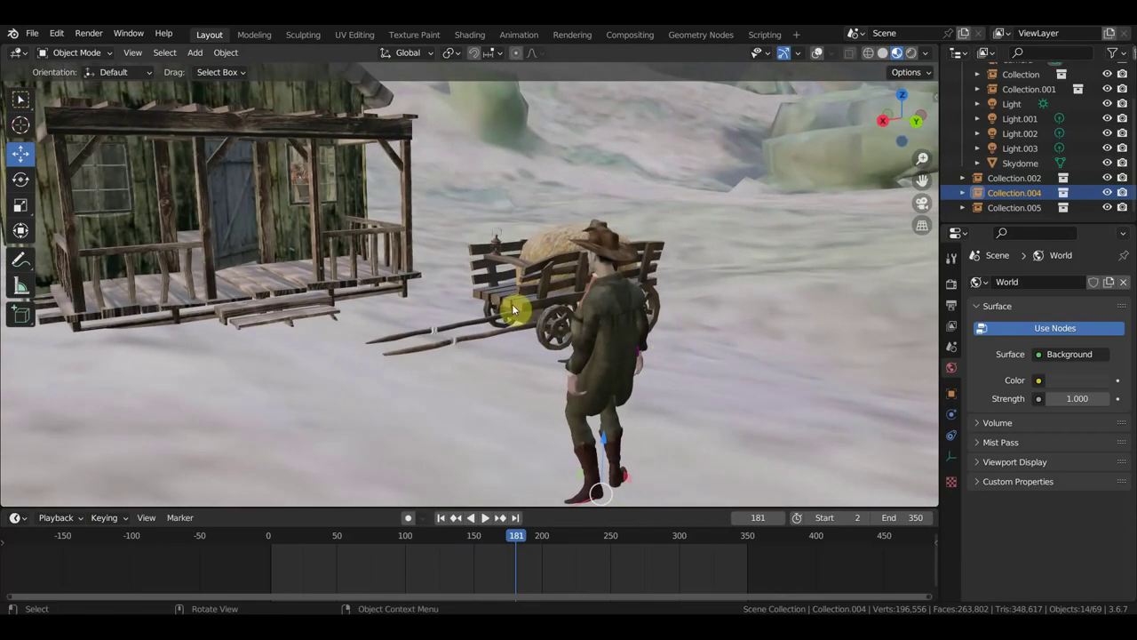
{"action": "middle_click_drag", "start_coordinate": [513, 307], "coordinate": [675, 345]}
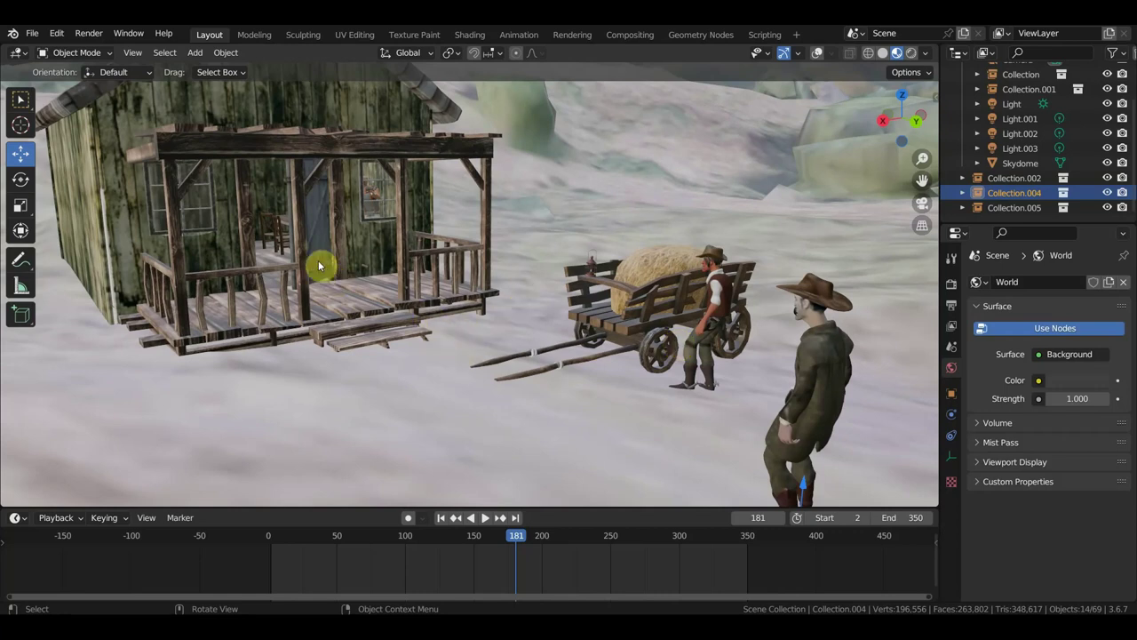
{"action": "left_click", "coordinate": [31, 34]}
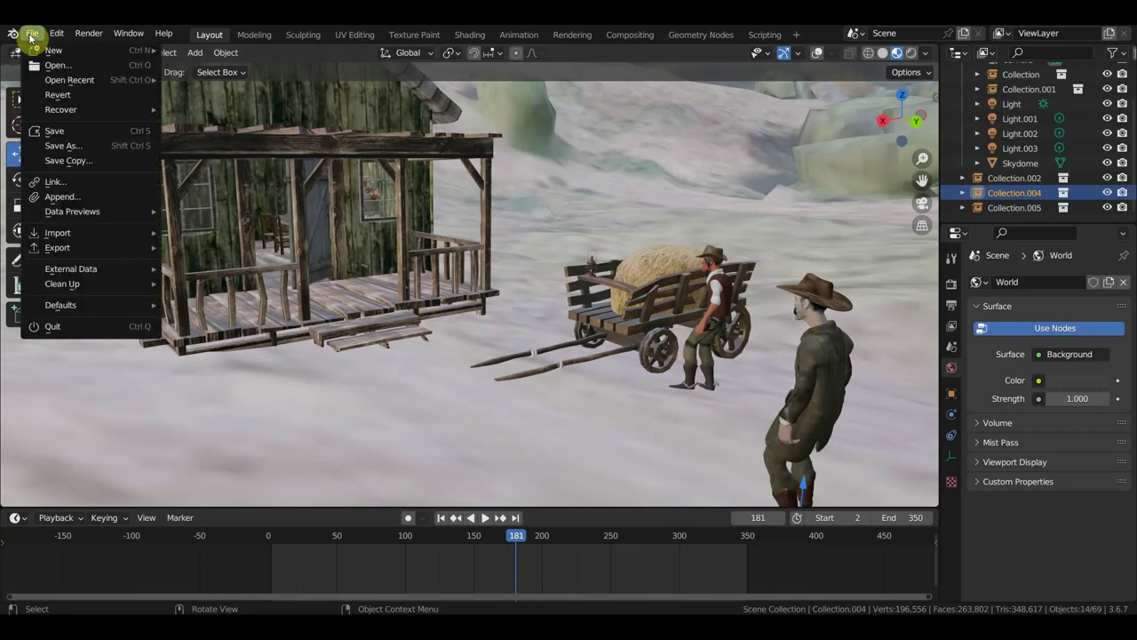
{"action": "mouse_move", "coordinate": [69, 80]}
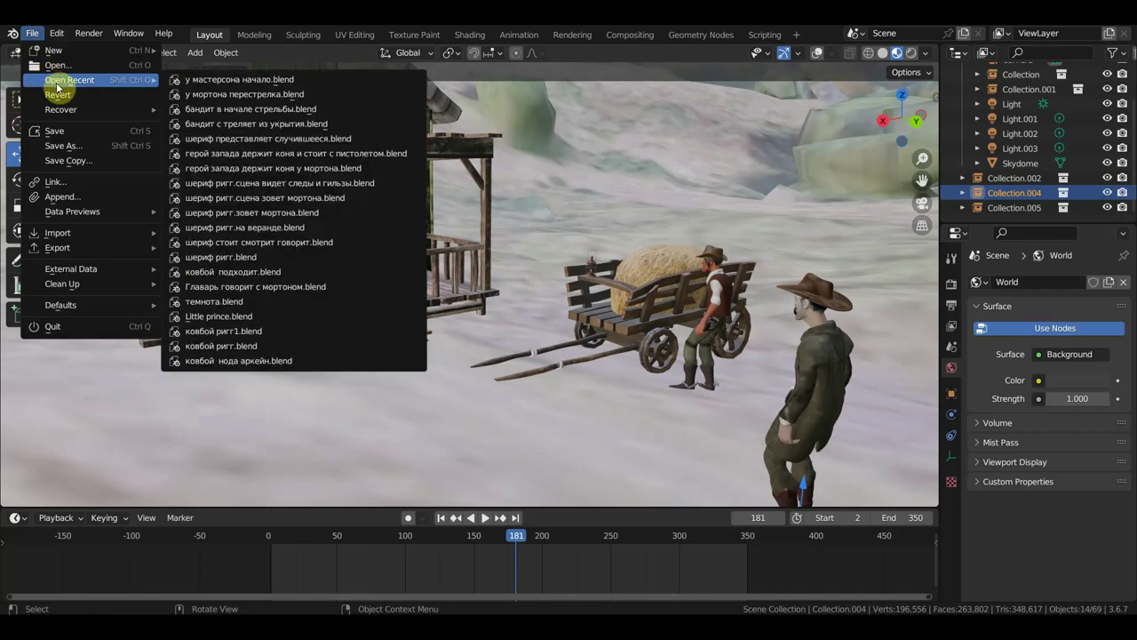
Save As 'у мортона перед стрельбой.blend' in the Ковбой главарь банды folder
{"action": "left_click", "coordinate": [67, 146]}
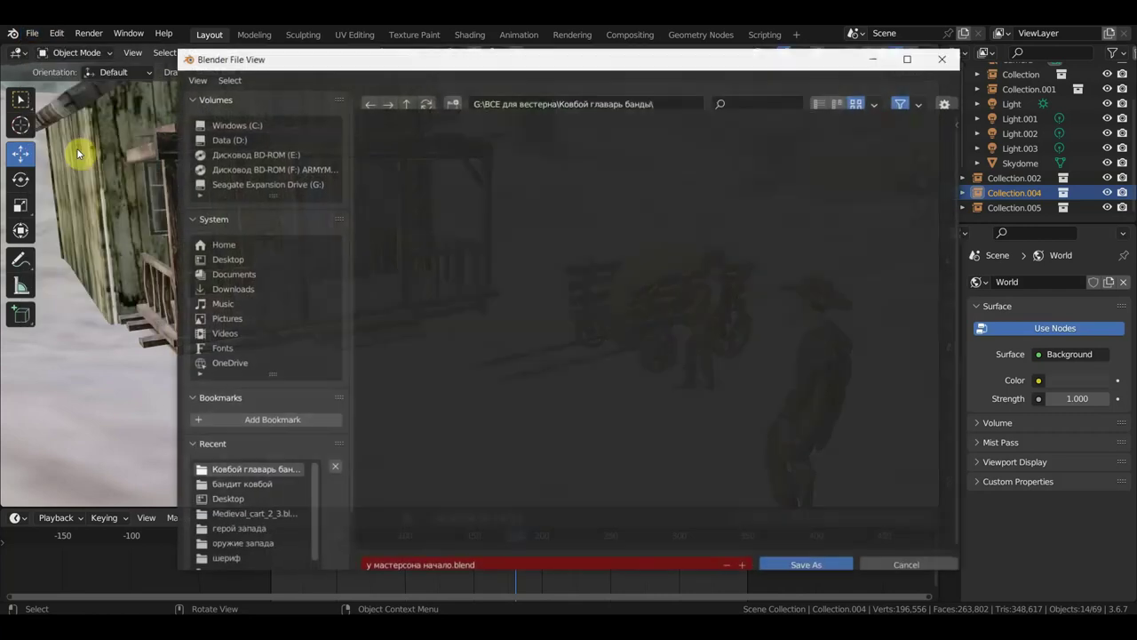
{"action": "left_click", "coordinate": [430, 557]}
{"action": "left_click", "coordinate": [417, 557]}
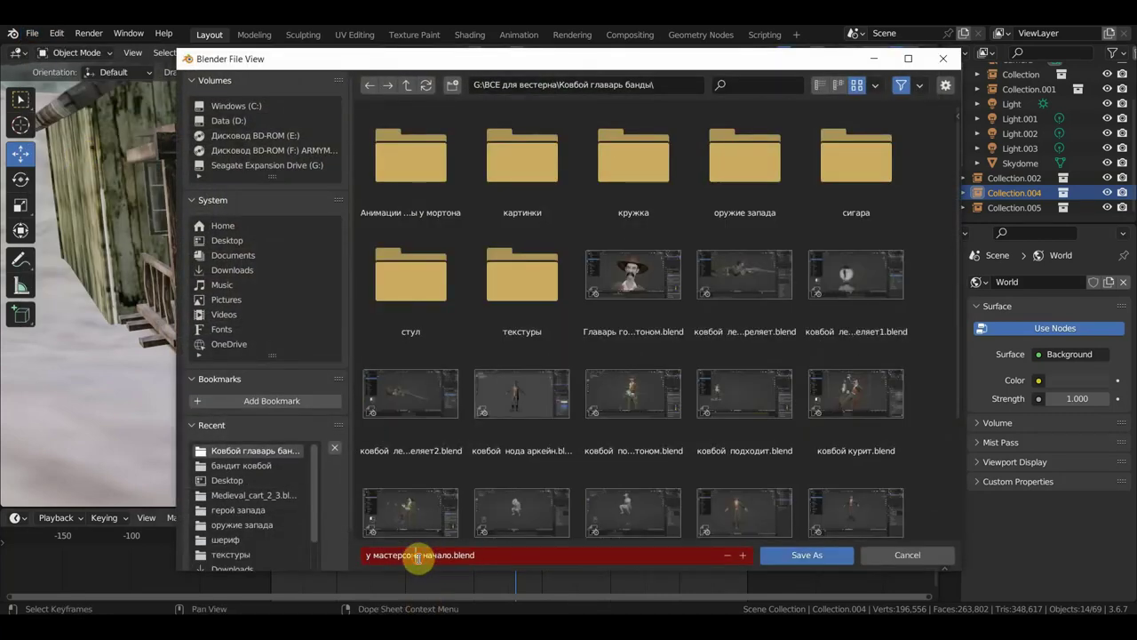
{"action": "left_click_drag", "start_coordinate": [423, 557], "coordinate": [387, 557]}
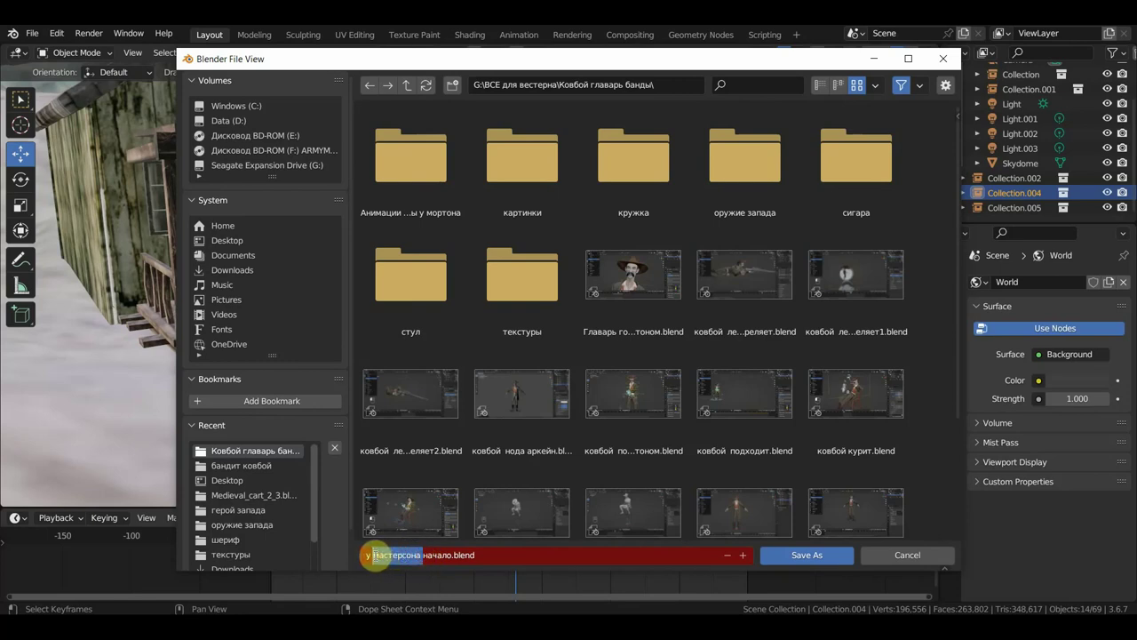
{"action": "key", "text": "BackSpace"}
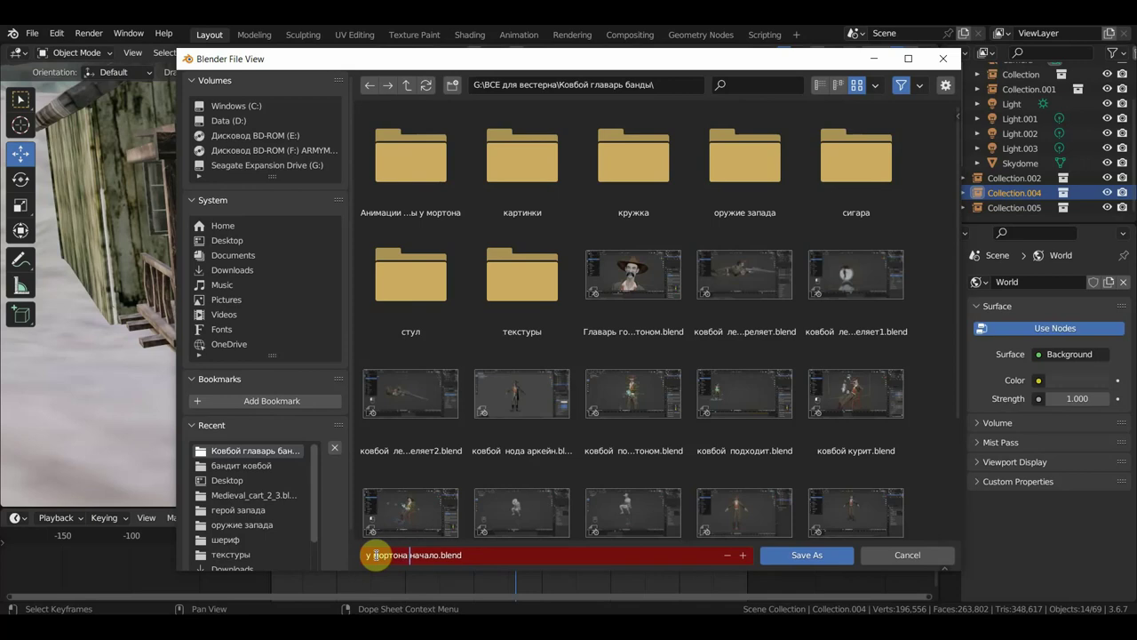
{"action": "left_click_drag", "start_coordinate": [466, 555], "coordinate": [411, 560]}
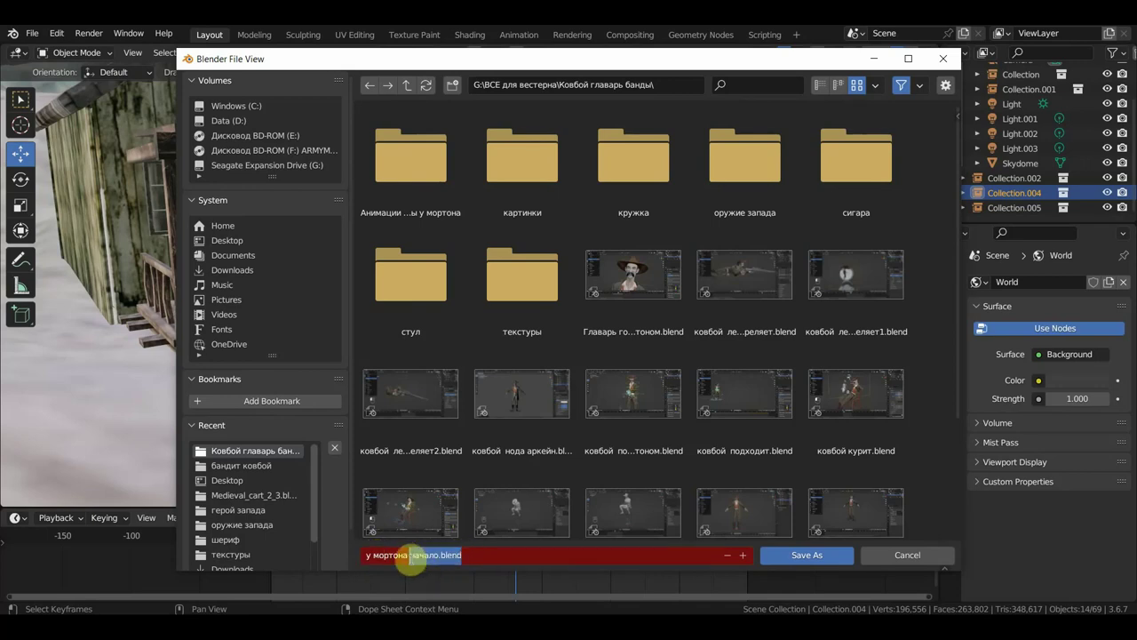
{"action": "key", "text": "BackSpace"}
{"action": "type", "text": "перед стрельбой"}
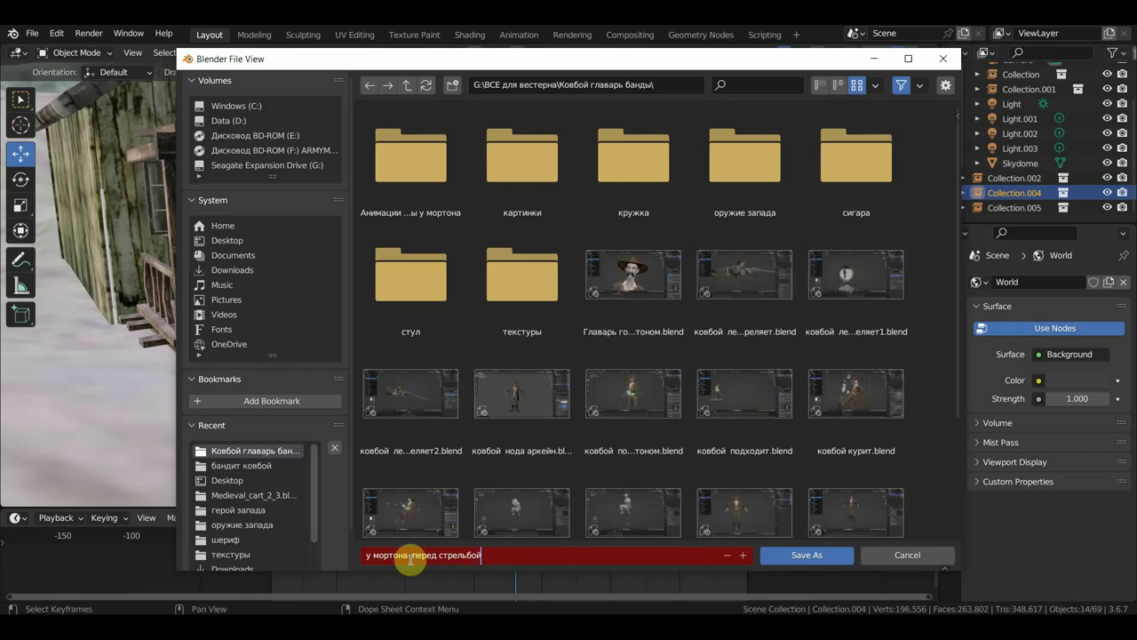
{"action": "key", "text": "Return"}
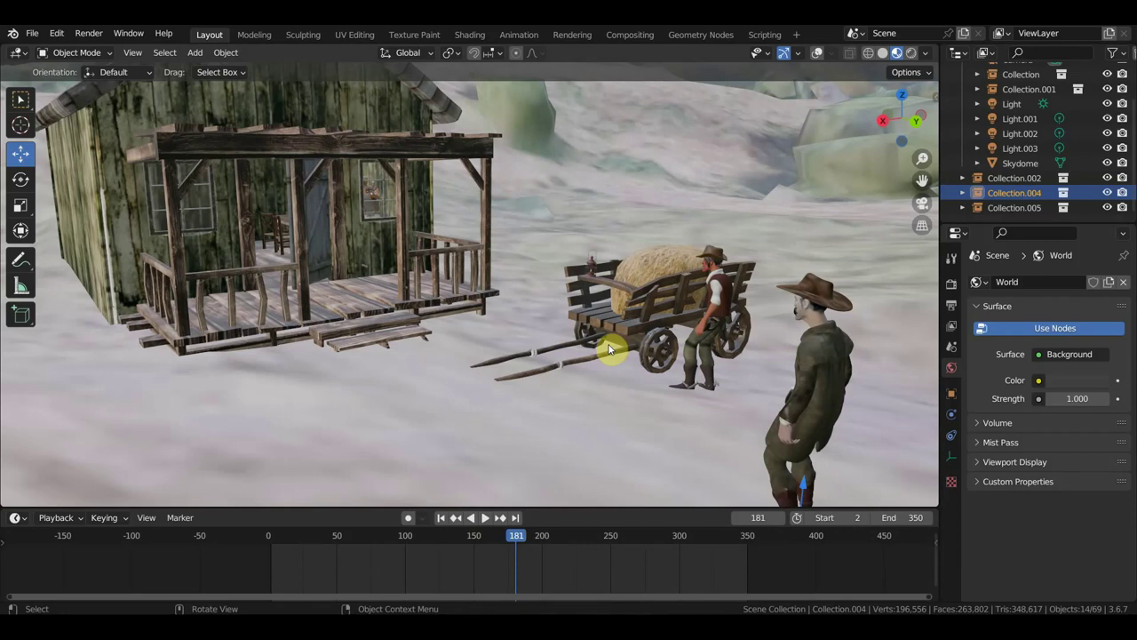
Orbit and zoom around the hay cart, cowboys and cabin porch to inspect them
{"action": "scroll", "coordinate": [637, 343], "scroll_direction": "down", "scroll_amount": 1}
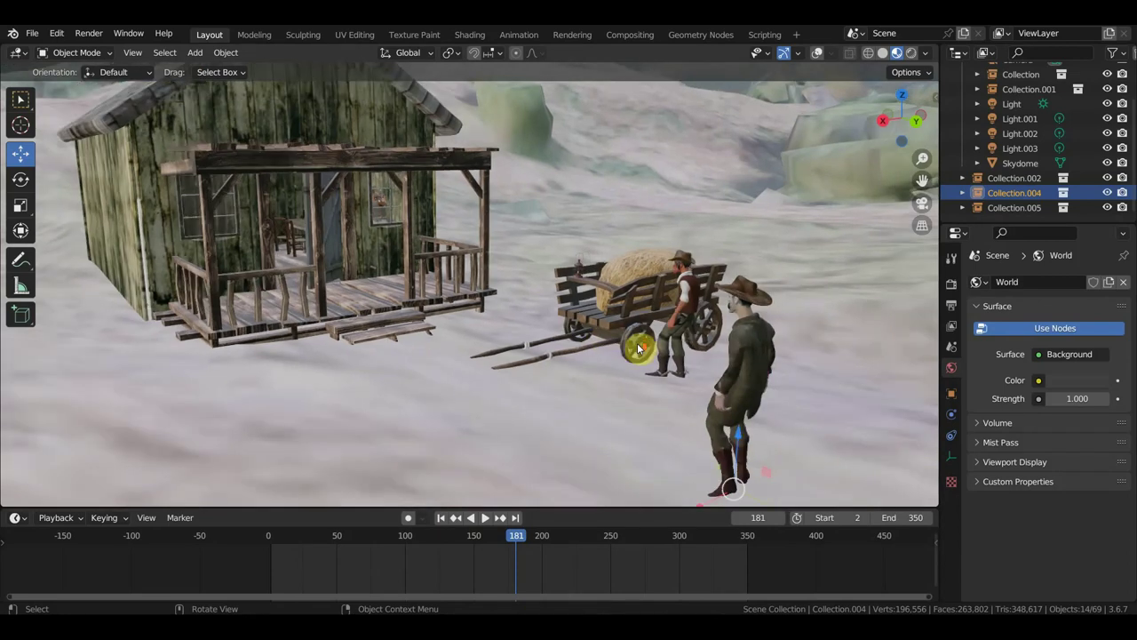
{"action": "mouse_move", "coordinate": [615, 346]}
{"action": "middle_mouse_down"}
{"action": "mouse_move", "coordinate": [480, 335]}
{"action": "mouse_move", "coordinate": [525, 330]}
{"action": "middle_mouse_up"}
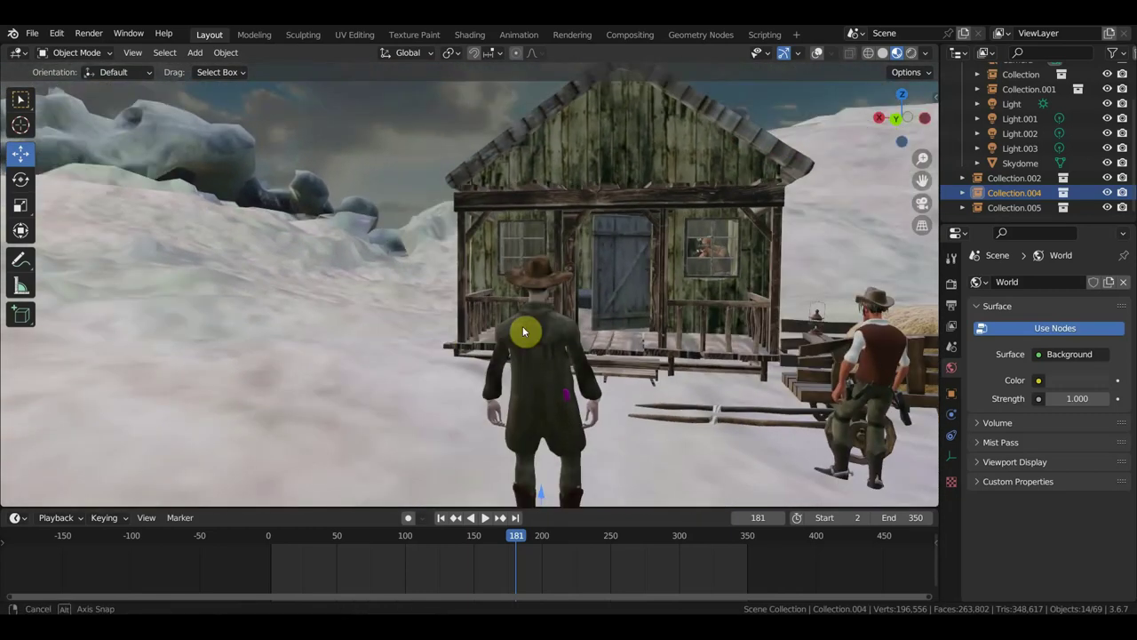
{"action": "mouse_move", "coordinate": [424, 304]}
{"action": "middle_mouse_down"}
{"action": "mouse_move", "coordinate": [236, 307]}
{"action": "mouse_move", "coordinate": [285, 317]}
{"action": "mouse_move", "coordinate": [514, 298]}
{"action": "mouse_move", "coordinate": [570, 271]}
{"action": "middle_mouse_up"}
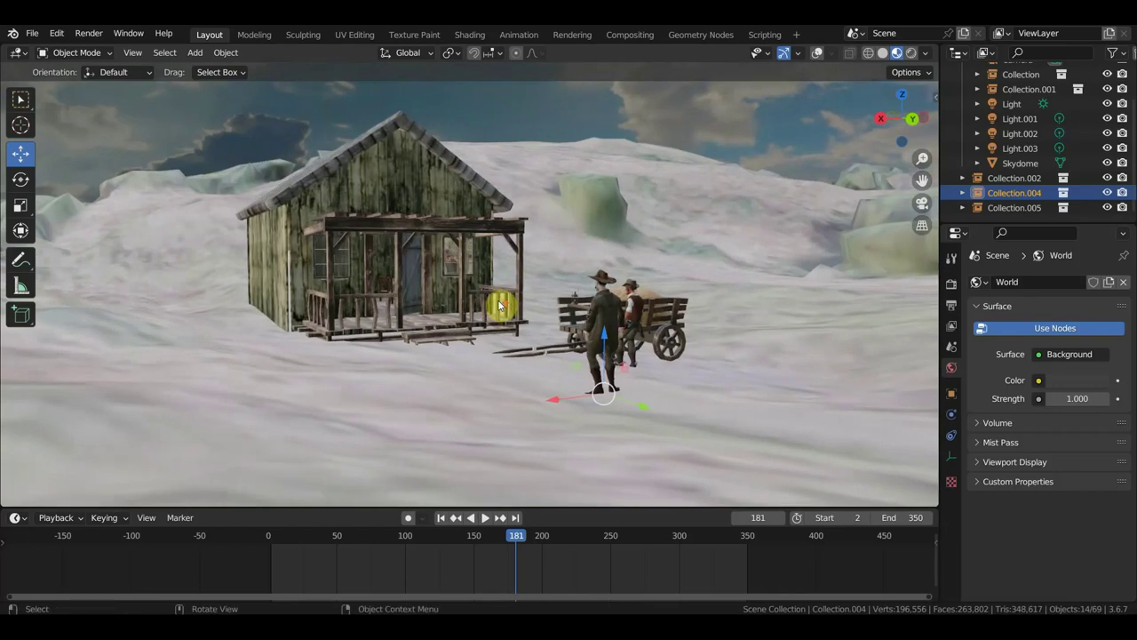
{"action": "scroll", "coordinate": [570, 271], "scroll_direction": "up", "scroll_amount": 2}
{"action": "mouse_move", "coordinate": [668, 225]}
{"action": "middle_mouse_down"}
{"action": "mouse_move", "coordinate": [526, 272]}
{"action": "mouse_move", "coordinate": [515, 234]}
{"action": "mouse_move", "coordinate": [571, 234]}
{"action": "mouse_move", "coordinate": [543, 236]}
{"action": "middle_mouse_up"}
{"action": "scroll", "coordinate": [515, 229], "scroll_direction": "up", "scroll_amount": 2}
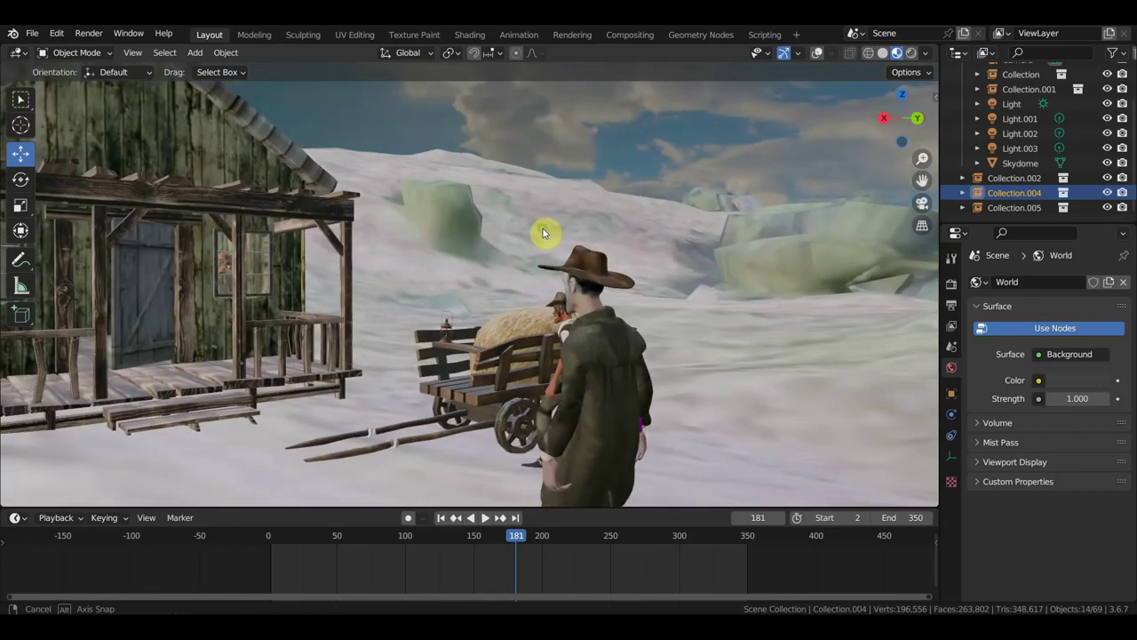
{"action": "scroll", "coordinate": [475, 321], "scroll_direction": "down", "scroll_amount": 2}
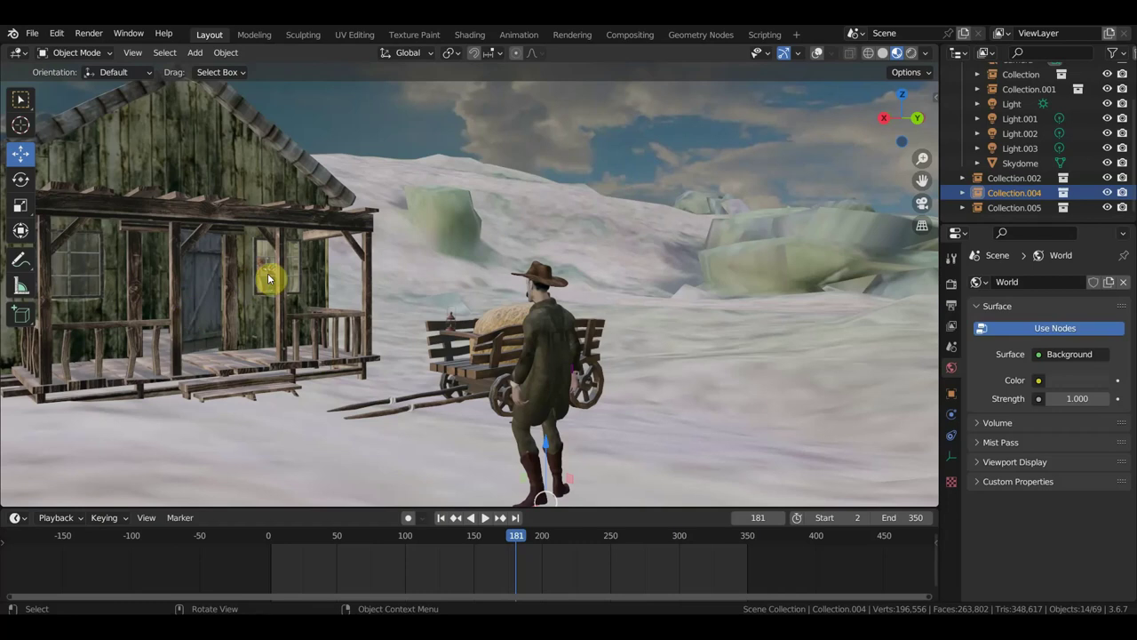
{"action": "mouse_move", "coordinate": [346, 325]}
{"action": "middle_mouse_down"}
{"action": "mouse_move", "coordinate": [270, 347]}
{"action": "mouse_move", "coordinate": [446, 345]}
{"action": "mouse_move", "coordinate": [482, 325]}
{"action": "mouse_move", "coordinate": [786, 325]}
{"action": "middle_mouse_up"}
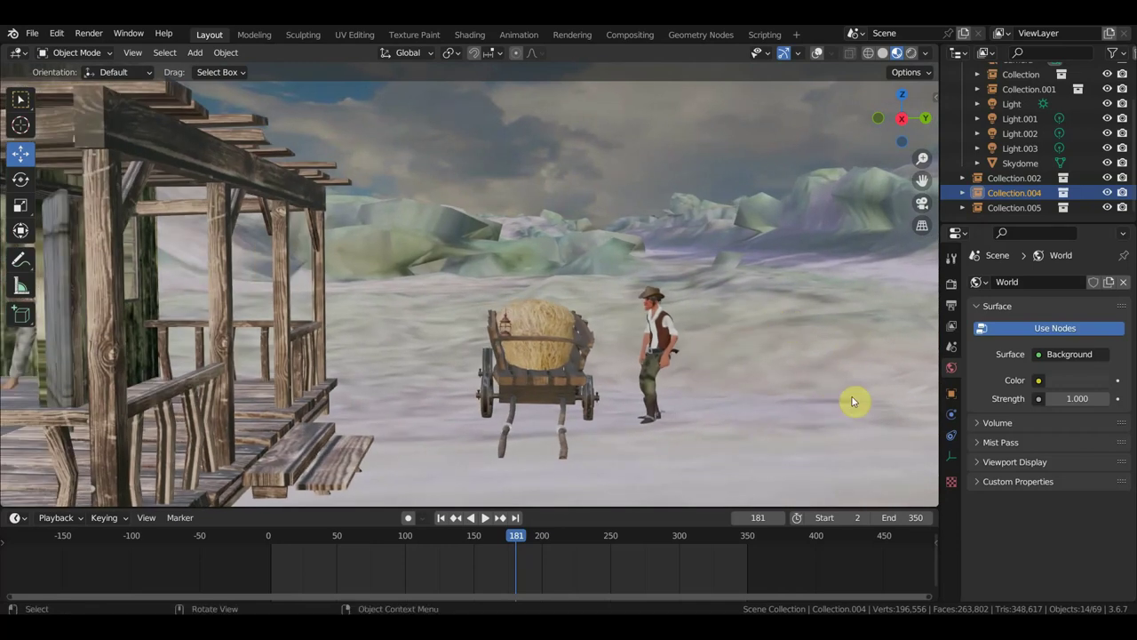
{"action": "scroll", "coordinate": [343, 280], "scroll_direction": "up", "scroll_amount": 1}
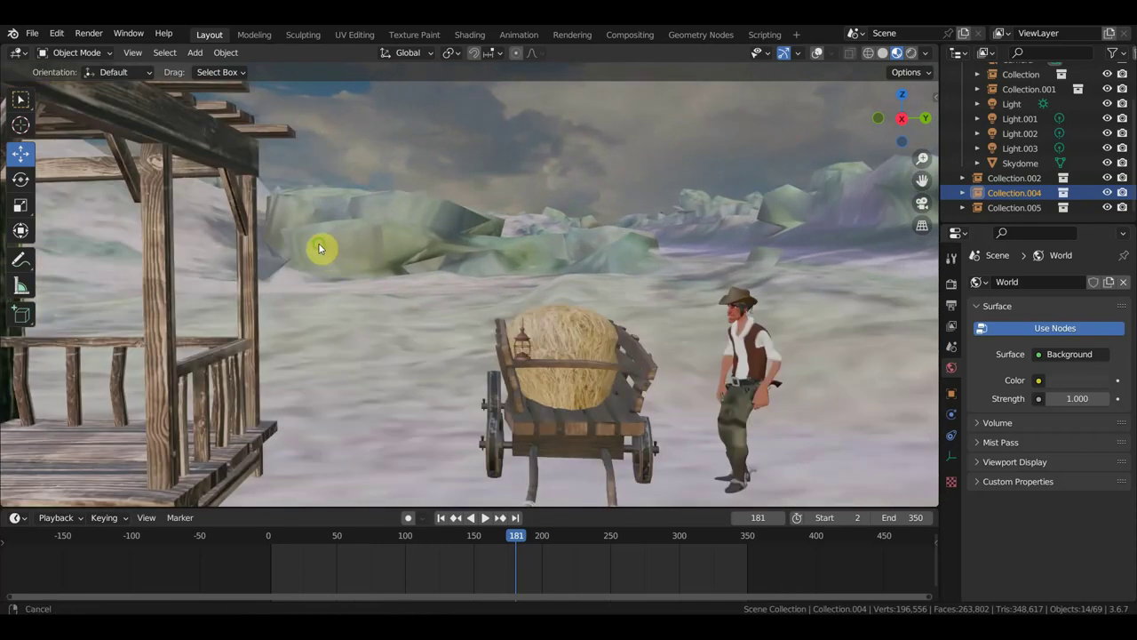
{"action": "scroll", "coordinate": [322, 246], "scroll_direction": "up", "scroll_amount": 1}
{"action": "scroll", "coordinate": [363, 348], "scroll_direction": "up", "scroll_amount": 2}
{"action": "scroll", "coordinate": [238, 347], "scroll_direction": "up", "scroll_amount": 2}
{"action": "scroll", "coordinate": [272, 343], "scroll_direction": "up", "scroll_amount": 2}
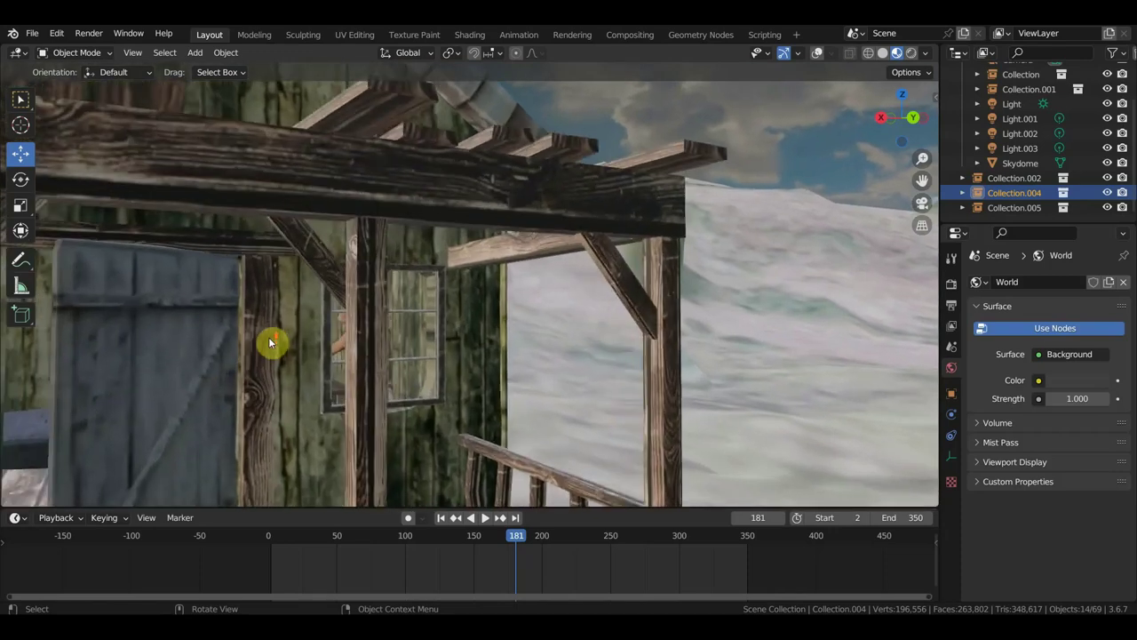
{"action": "scroll", "coordinate": [312, 343], "scroll_direction": "up", "scroll_amount": 1}
{"action": "mouse_move", "coordinate": [311, 343]}
{"action": "middle_mouse_down"}
{"action": "mouse_move", "coordinate": [323, 358]}
{"action": "mouse_move", "coordinate": [357, 354]}
{"action": "middle_mouse_up"}
Look through the scene camera and select Camera in the Outliner
{"action": "key", "text": "KP_0"}
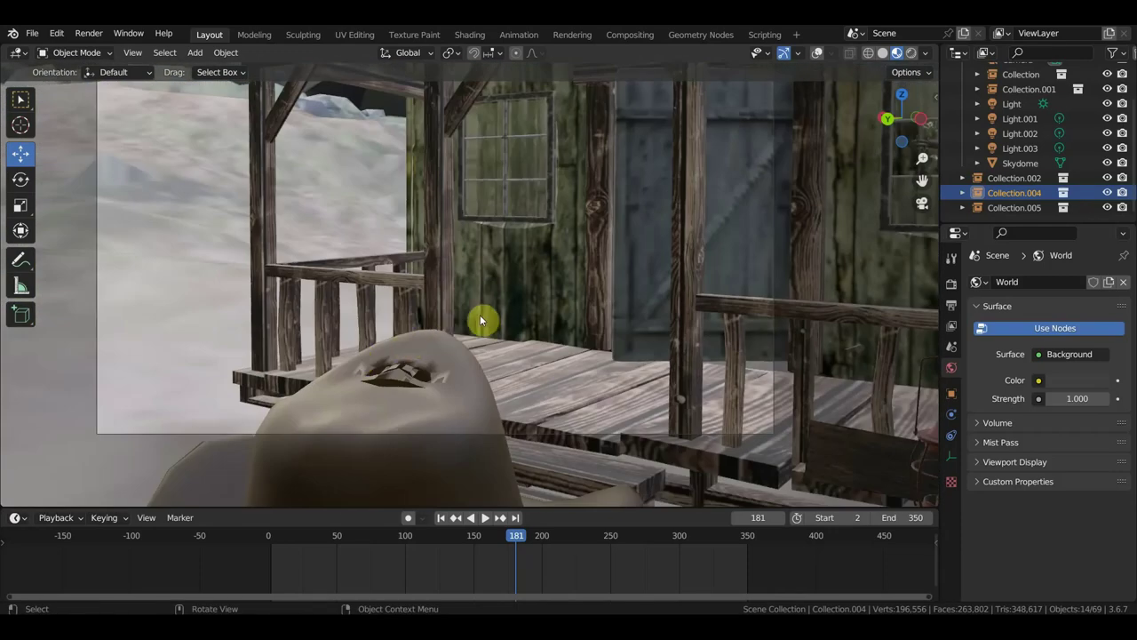
{"action": "scroll", "coordinate": [1013, 142], "scroll_direction": "up", "scroll_amount": 2}
{"action": "left_click", "coordinate": [1016, 100]}
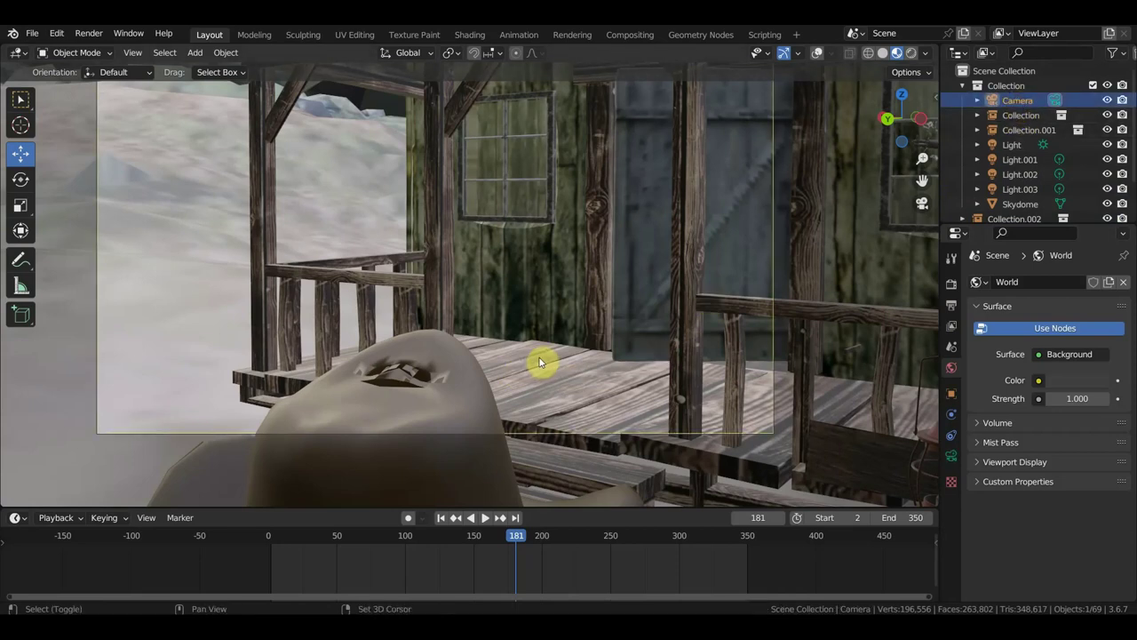
Walk the scene camera up to the cabin's front window, looking in at the rifleman
{"action": "key", "text": "shift+grave"}
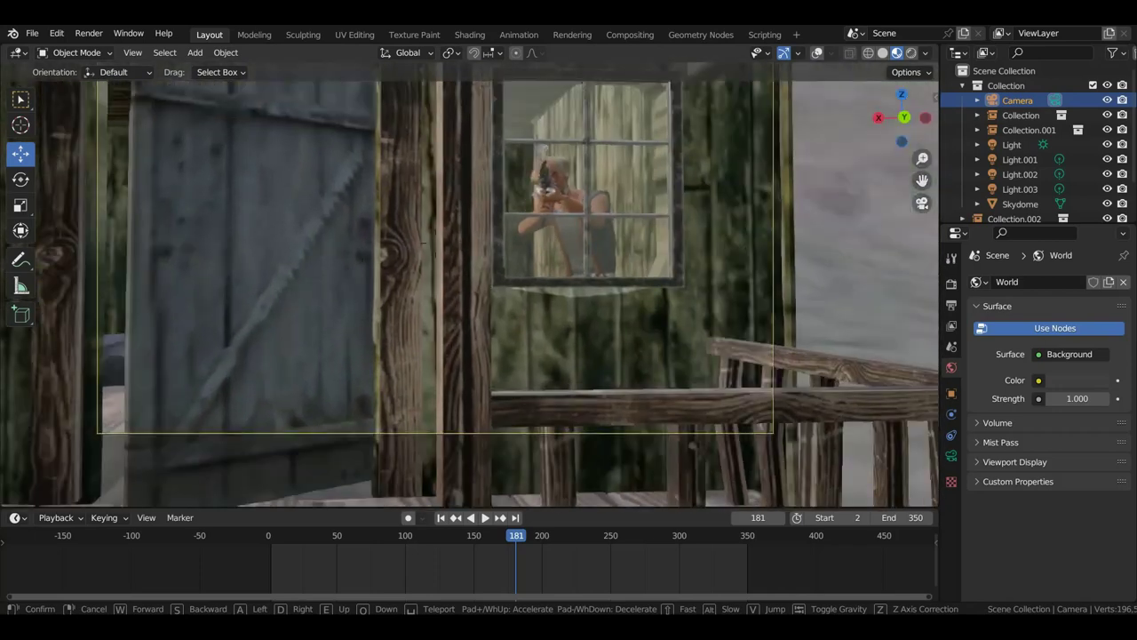
{"action": "key", "text": "w"}
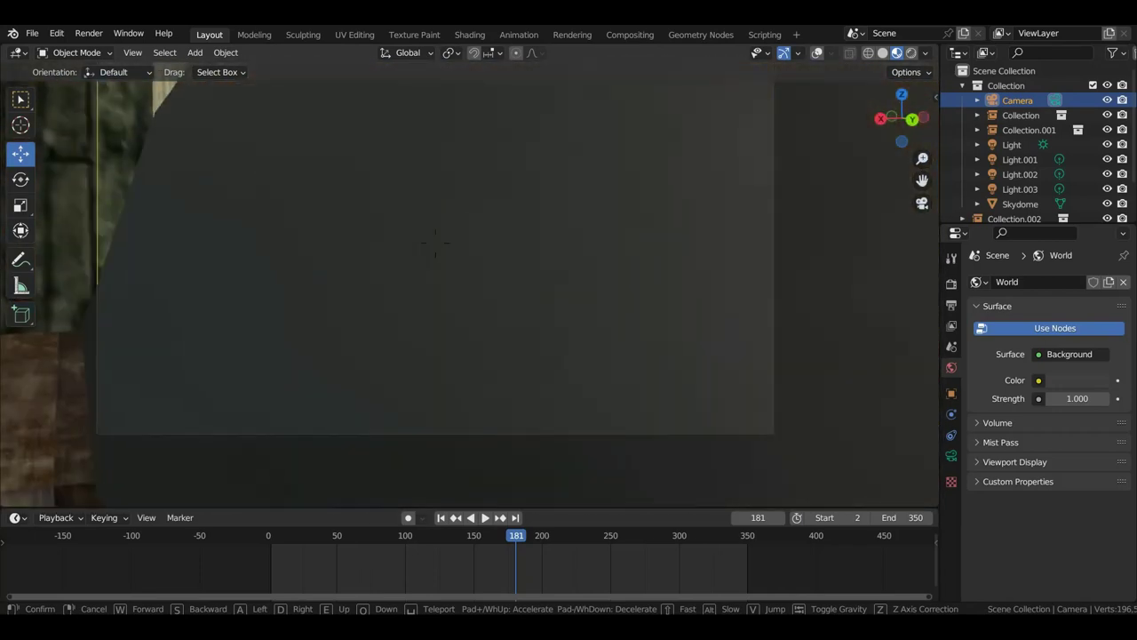
{"action": "key", "text": "s"}
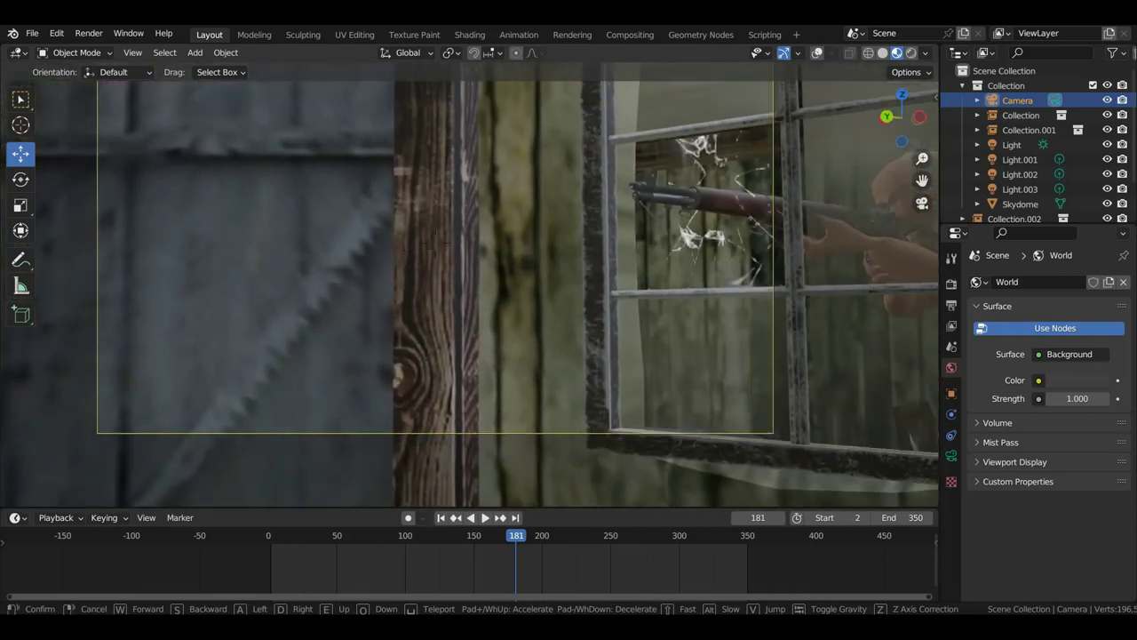
{"action": "key", "text": "w"}
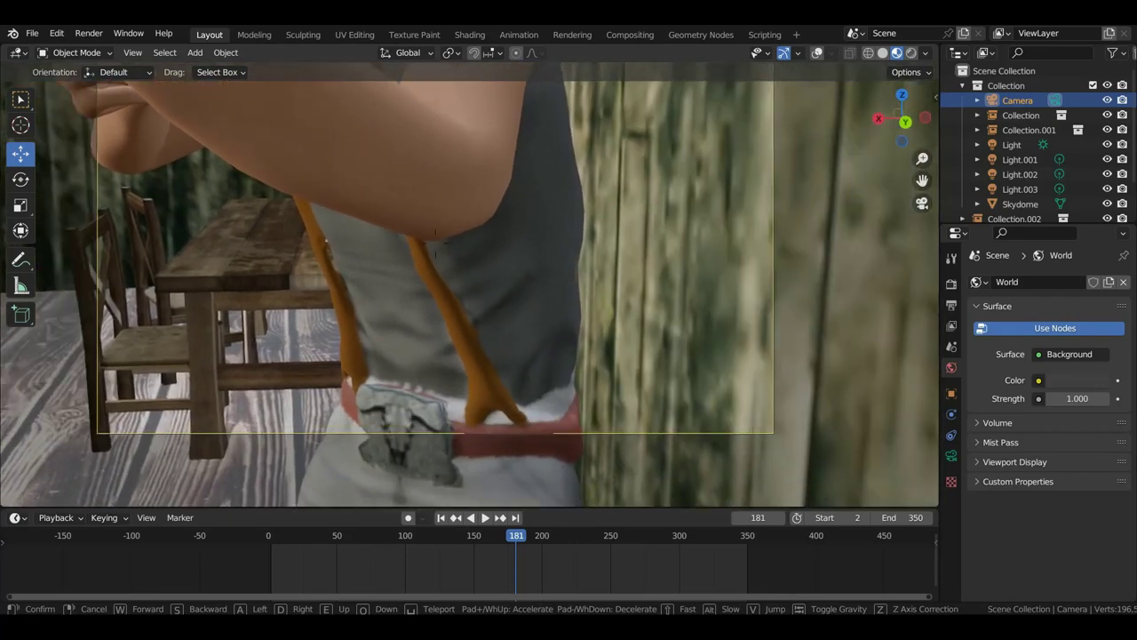
{"action": "left_click", "coordinate": [539, 374]}
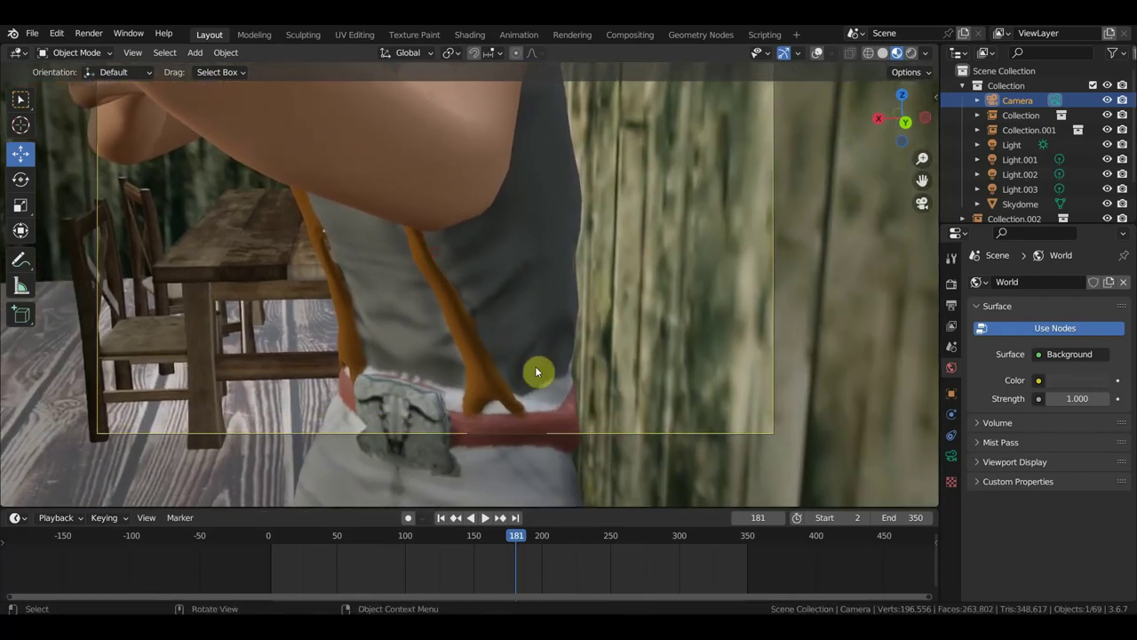
Zoom and orbit back out of the camera view
{"action": "scroll", "coordinate": [481, 385], "scroll_direction": "down", "scroll_amount": 3}
{"action": "middle_click_drag", "start_coordinate": [512, 368], "coordinate": [609, 360]}
{"action": "scroll", "coordinate": [597, 369], "scroll_direction": "down", "scroll_amount": 3}
{"action": "scroll", "coordinate": [597, 369], "scroll_direction": "down", "scroll_amount": 3}
{"action": "scroll", "coordinate": [594, 368], "scroll_direction": "down", "scroll_amount": 3}
{"action": "scroll", "coordinate": [607, 363], "scroll_direction": "down", "scroll_amount": 3}
Zoom and orbit out to a wide view of the porch, cabin and cowboys
{"action": "middle_click_drag", "start_coordinate": [678, 376], "coordinate": [554, 370]}
{"action": "scroll", "coordinate": [355, 347], "scroll_direction": "down", "scroll_amount": 3}
{"action": "scroll", "coordinate": [435, 369], "scroll_direction": "down", "scroll_amount": 2}
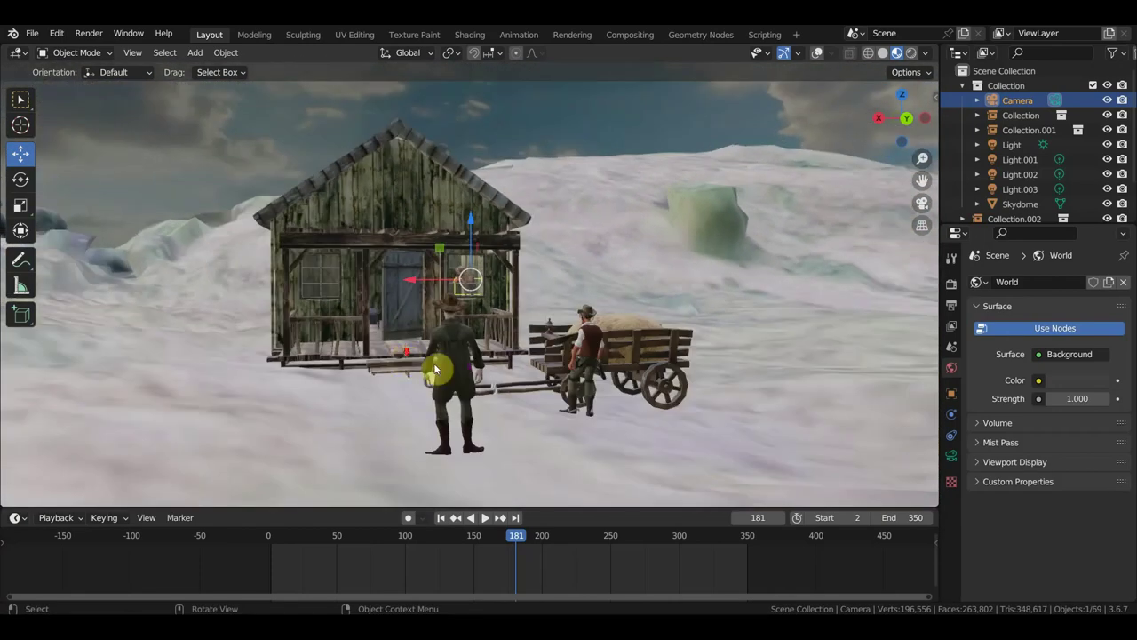
{"action": "scroll", "coordinate": [435, 369], "scroll_direction": "up", "scroll_amount": 1}
{"action": "scroll", "coordinate": [430, 371], "scroll_direction": "up", "scroll_amount": 1}
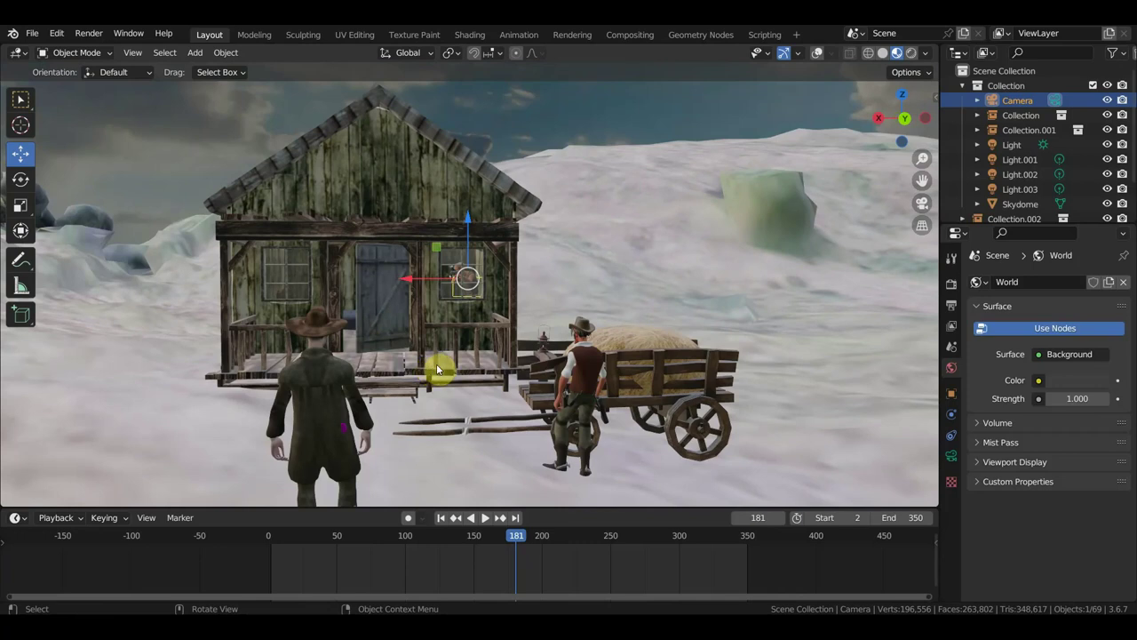
{"action": "scroll", "coordinate": [436, 371], "scroll_direction": "up", "scroll_amount": 1}
{"action": "scroll", "coordinate": [438, 373], "scroll_direction": "up", "scroll_amount": 1}
{"action": "scroll", "coordinate": [439, 370], "scroll_direction": "down", "scroll_amount": 1}
{"action": "middle_click_drag", "start_coordinate": [438, 370], "coordinate": [452, 367]}
{"action": "scroll", "coordinate": [453, 368], "scroll_direction": "up", "scroll_amount": 1}
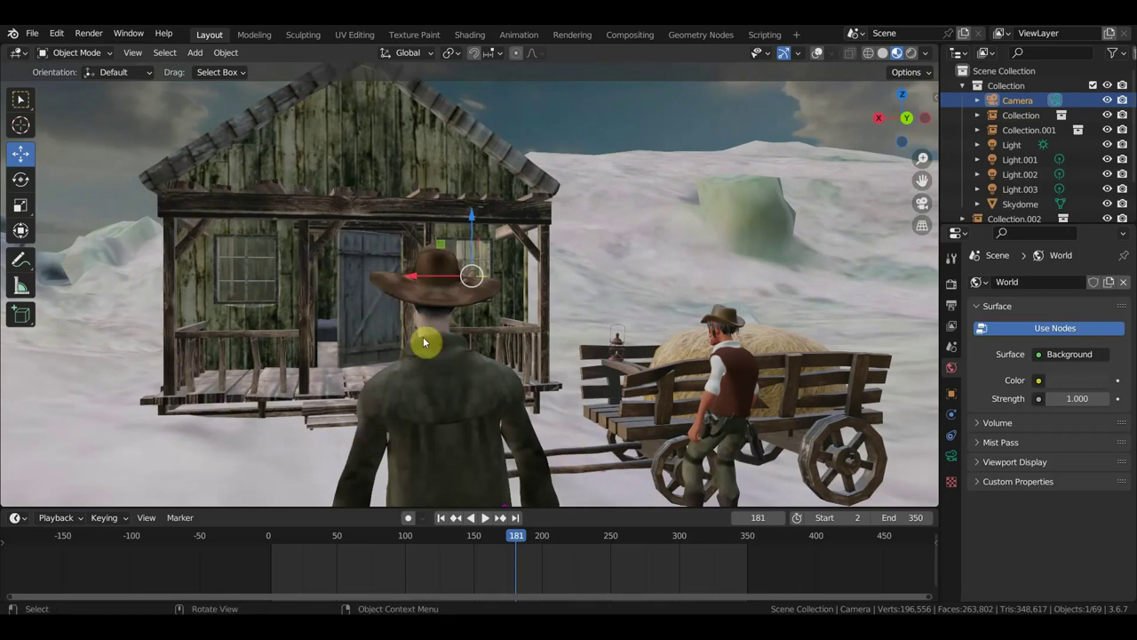
Shorten the timeline to enlarge the 3D view, then review the cowboys and cart side-on
{"action": "left_click_drag", "start_coordinate": [573, 507], "coordinate": [576, 540]}
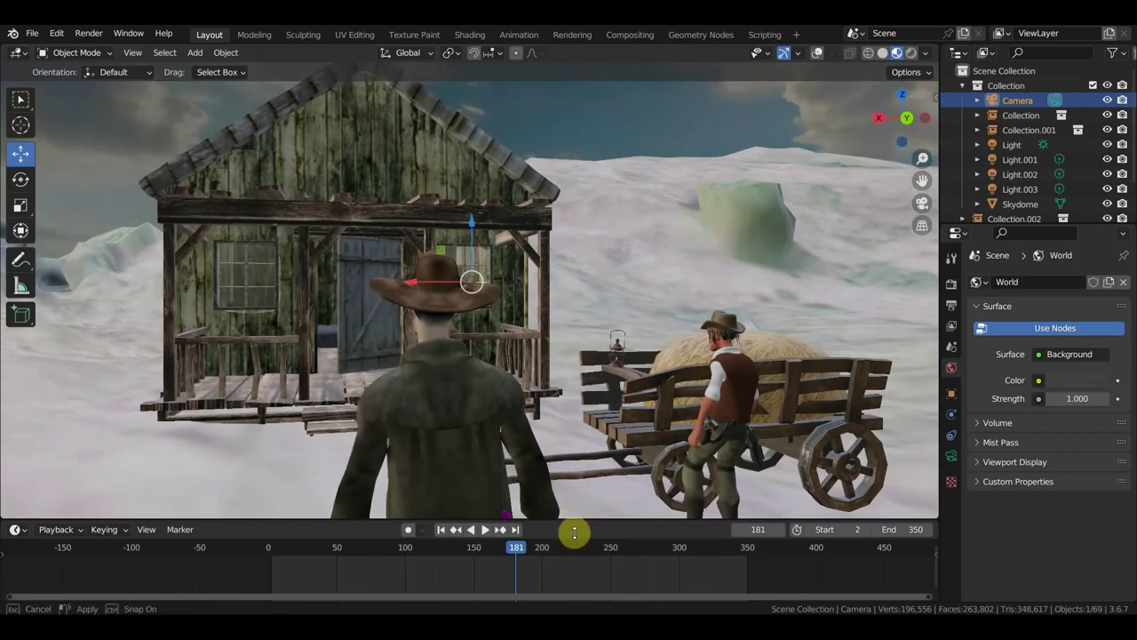
{"action": "scroll", "coordinate": [560, 454], "scroll_direction": "up", "scroll_amount": 5}
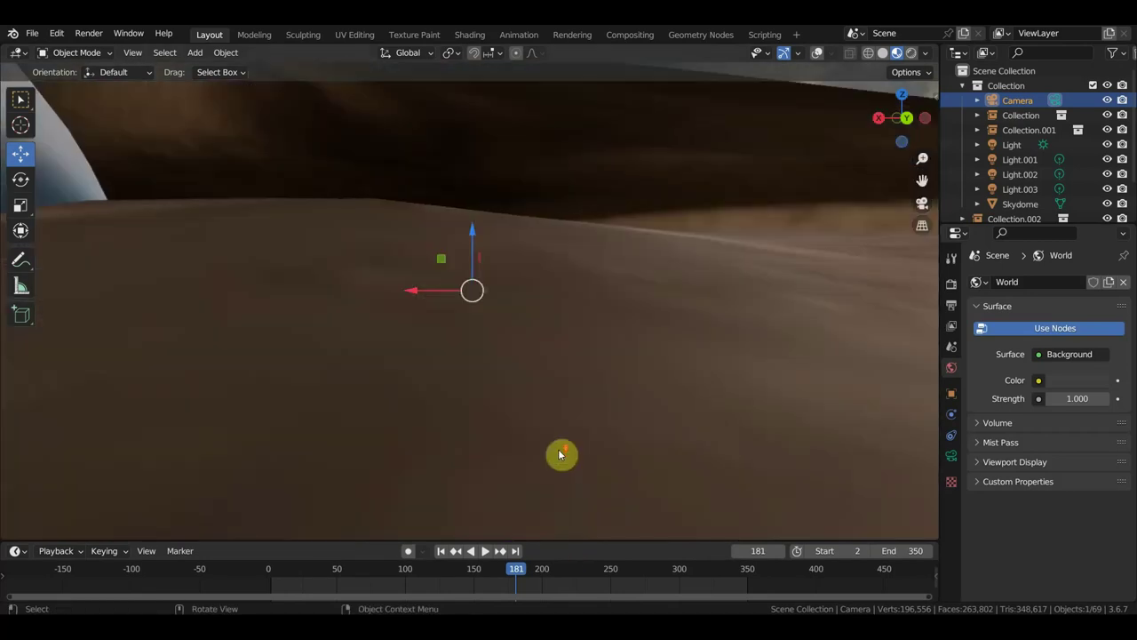
{"action": "scroll", "coordinate": [560, 455], "scroll_direction": "down", "scroll_amount": 5}
{"action": "middle_click_drag", "start_coordinate": [563, 454], "coordinate": [577, 457]}
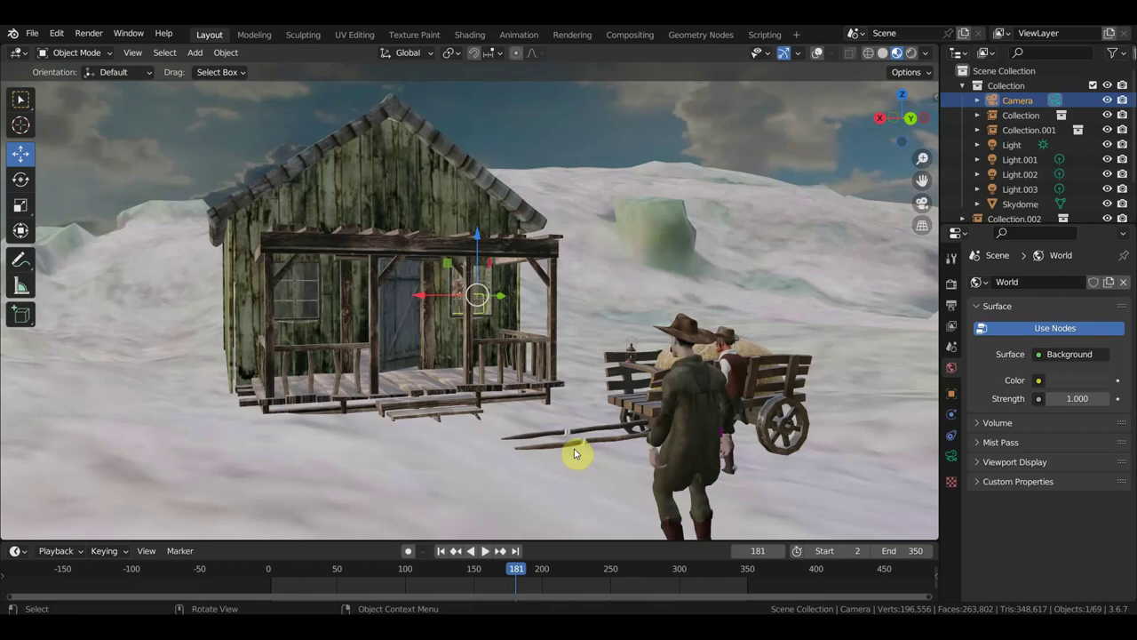
{"action": "middle_click_drag", "start_coordinate": [574, 454], "coordinate": [569, 451]}
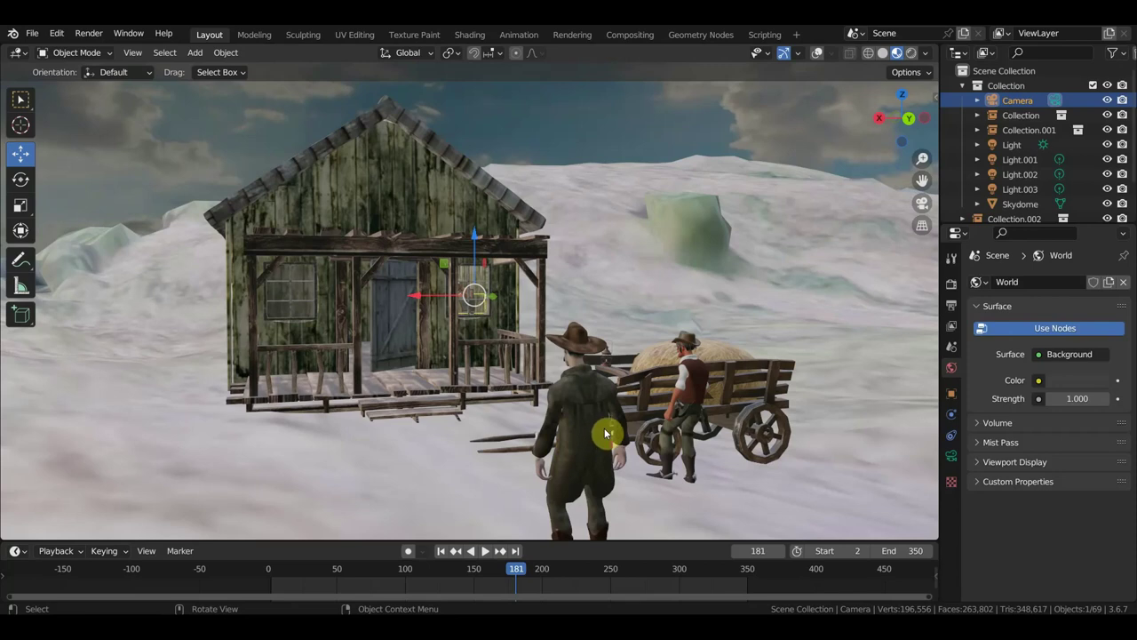
{"action": "middle_click_drag", "start_coordinate": [604, 434], "coordinate": [570, 434]}
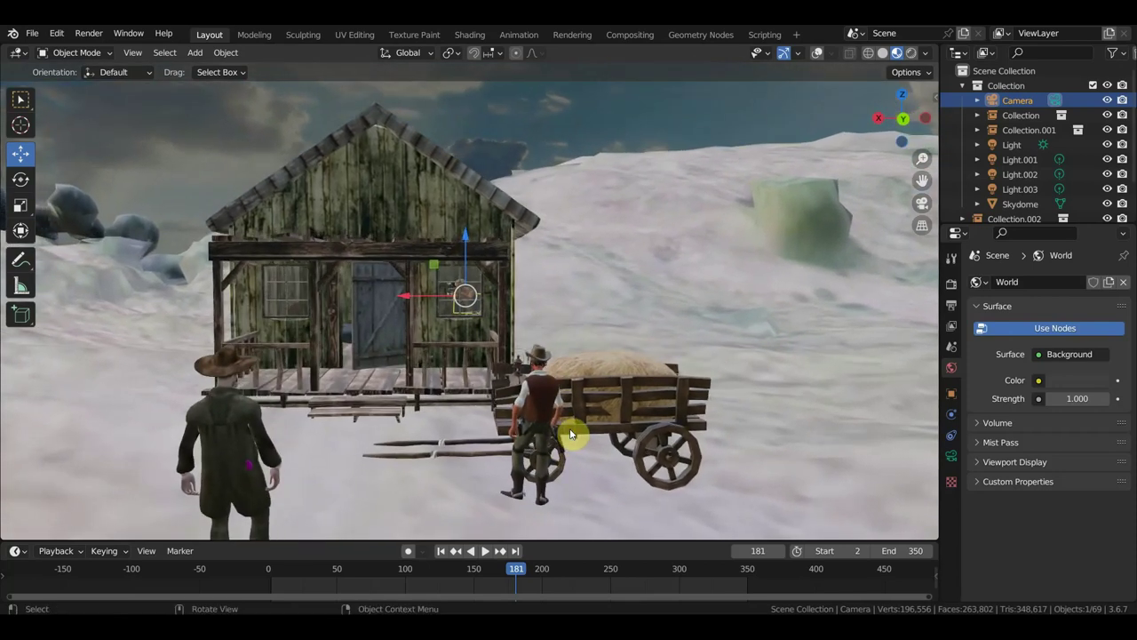